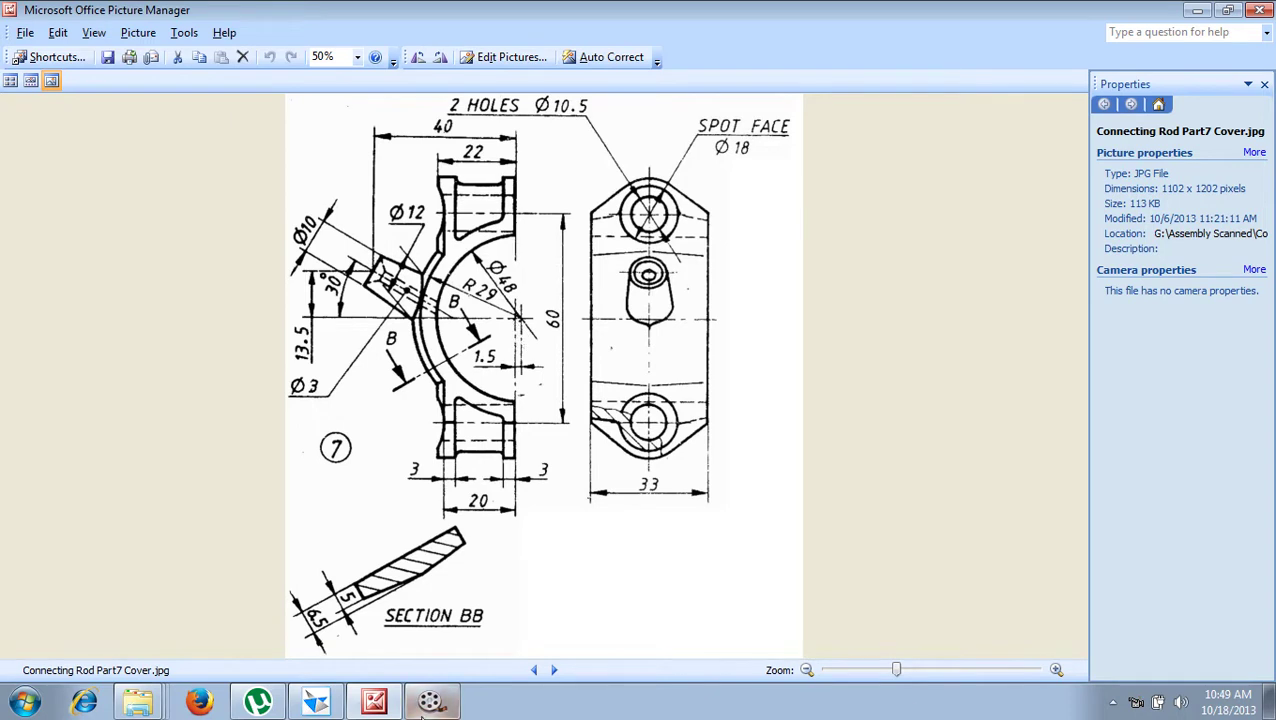
Step: Switch to Solid Edge, create a new solid part and start a protrusion profile on the Front (xz) plane
click(316, 703)
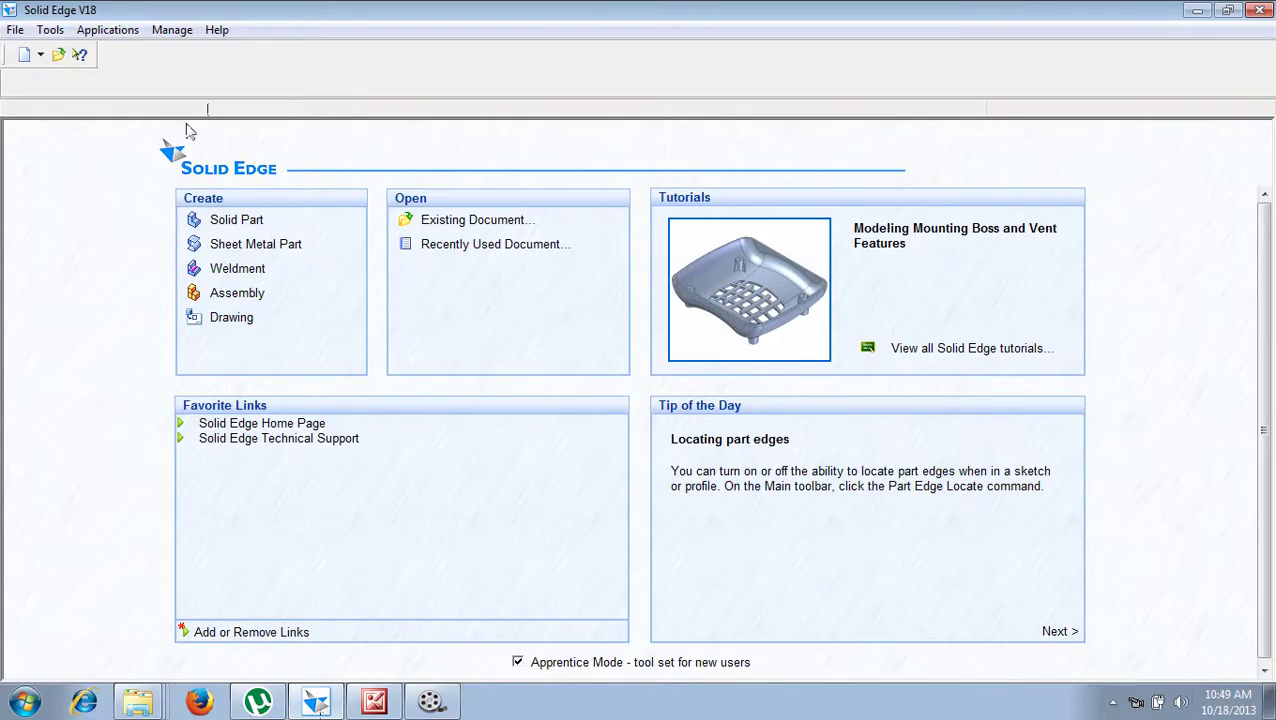
click(237, 220)
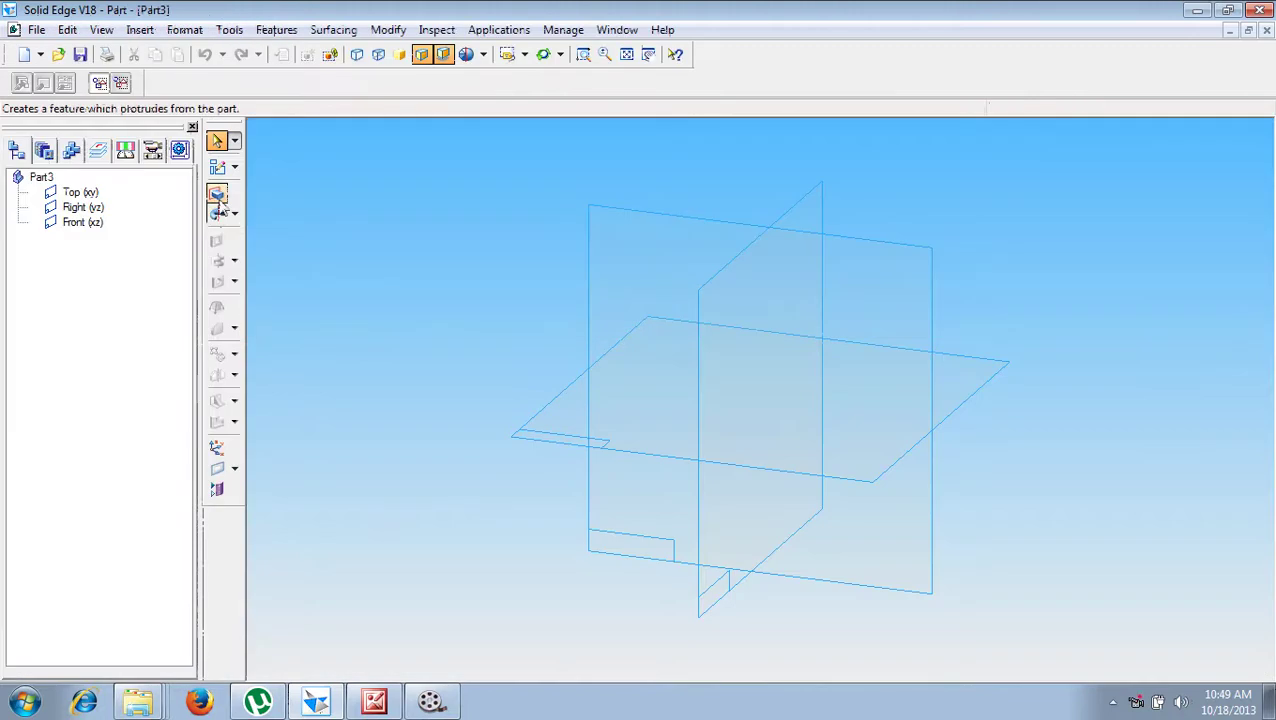
click(219, 199)
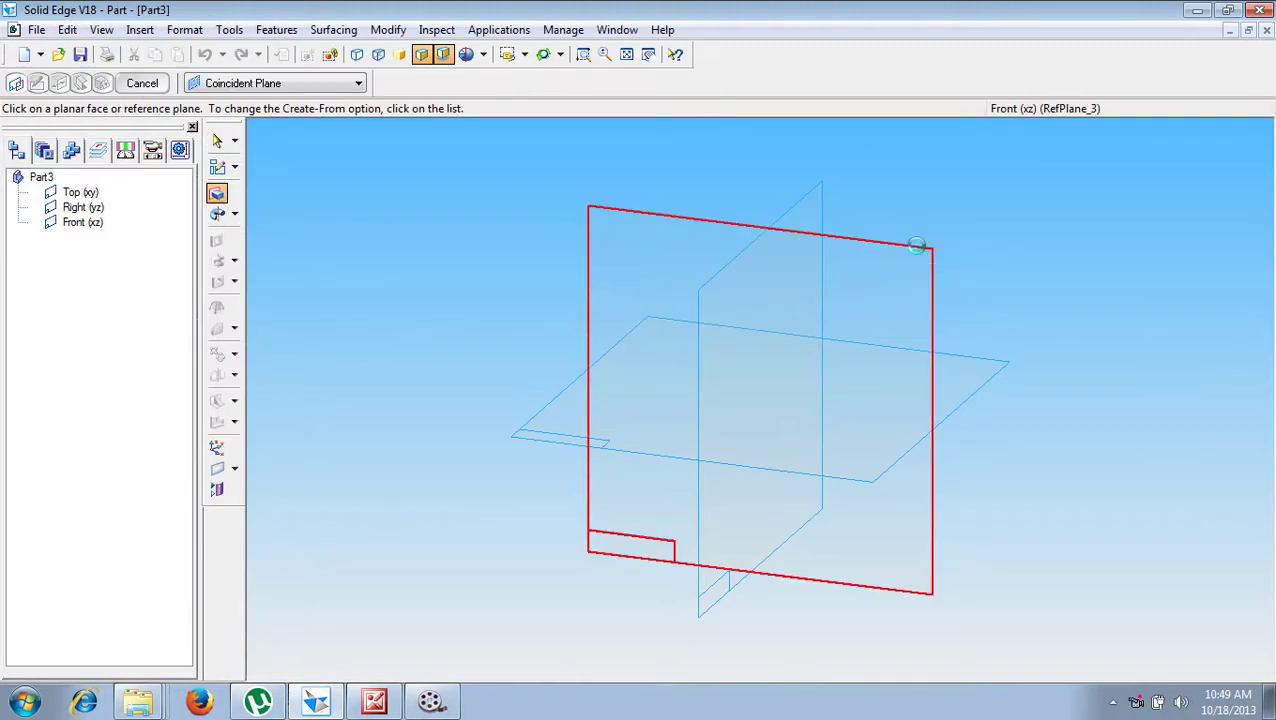
click(917, 246)
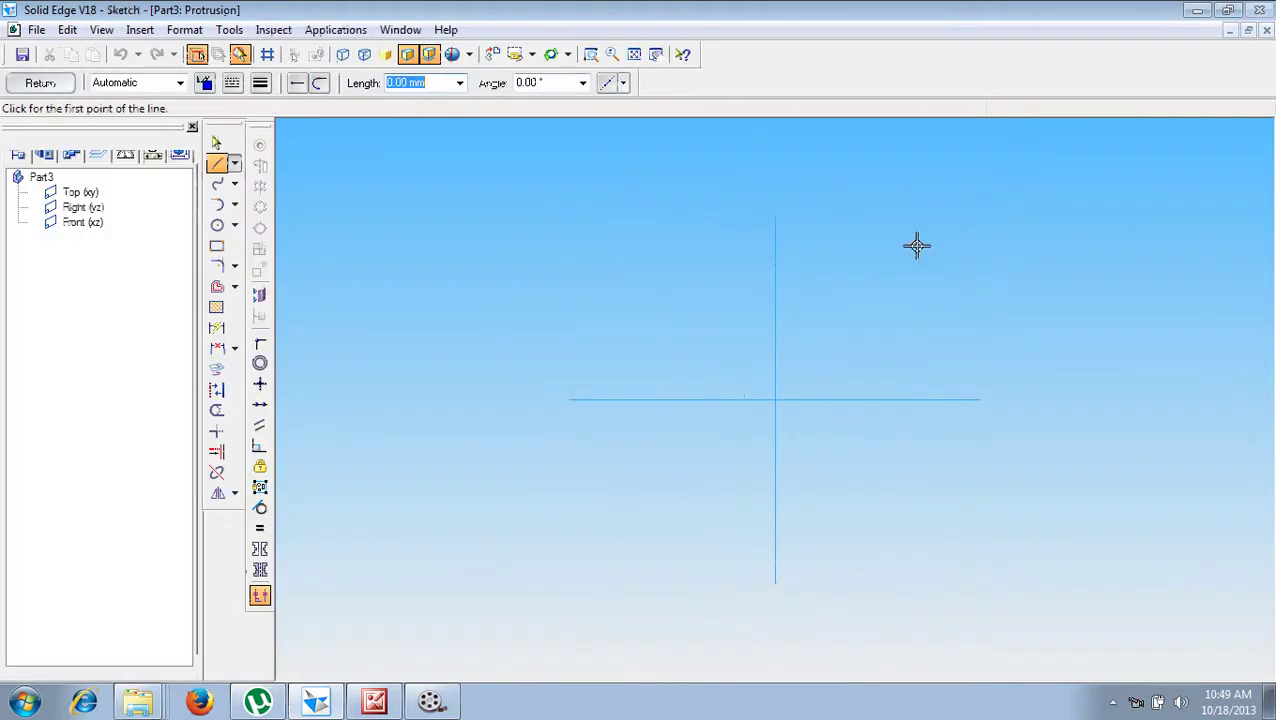
Step: Draw two concentric circles, 48 mm in diameter and 29 mm in radius, centred on the horizontal axis just right of the origin
click(217, 225)
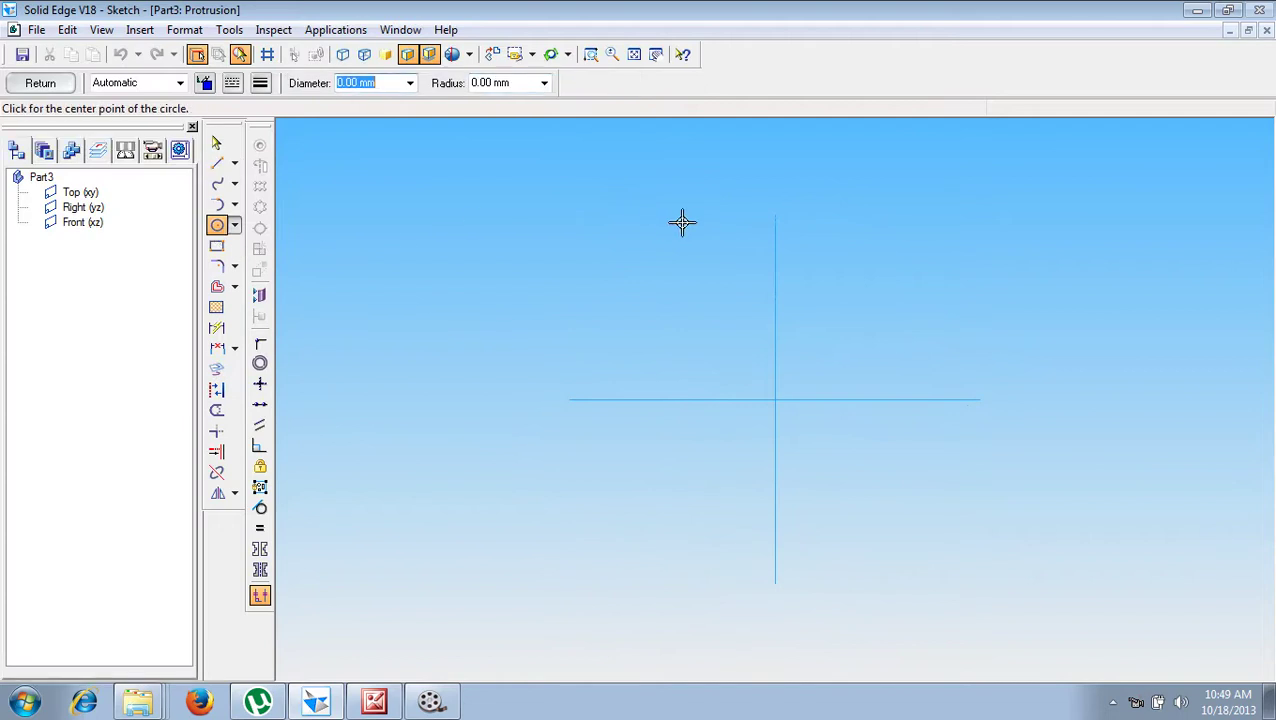
text(48)
key(Tab)
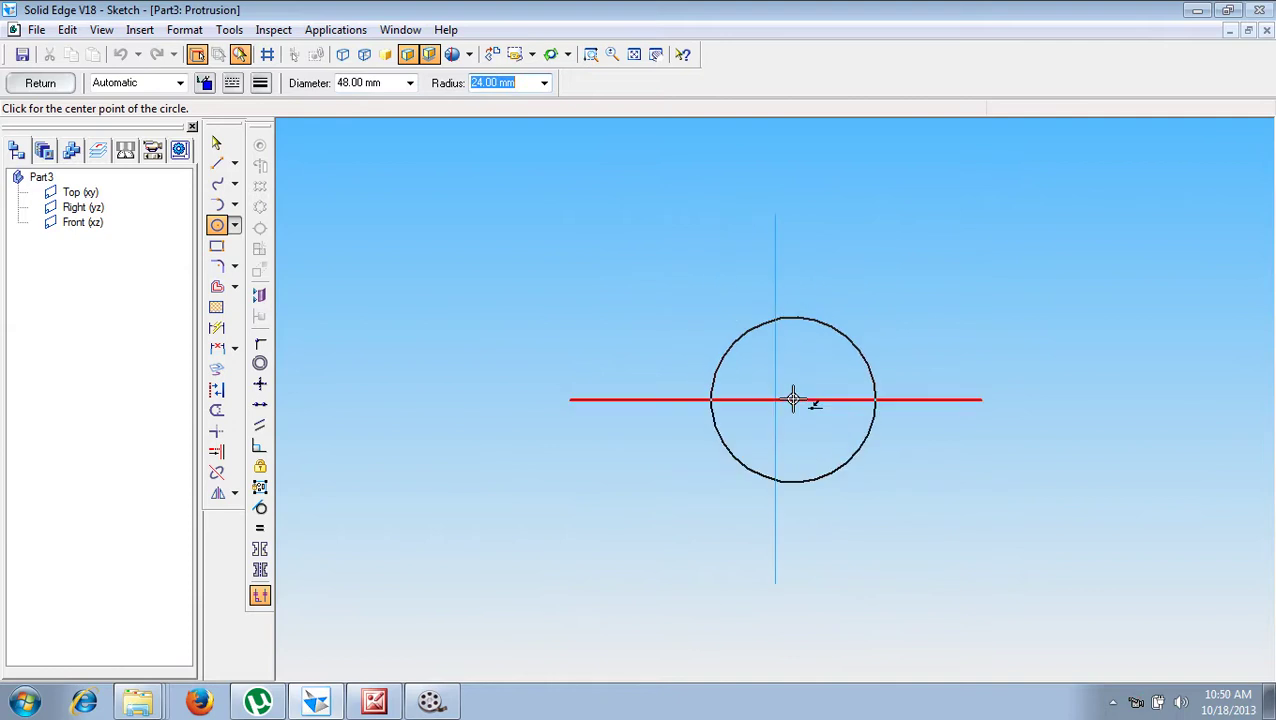
click(793, 400)
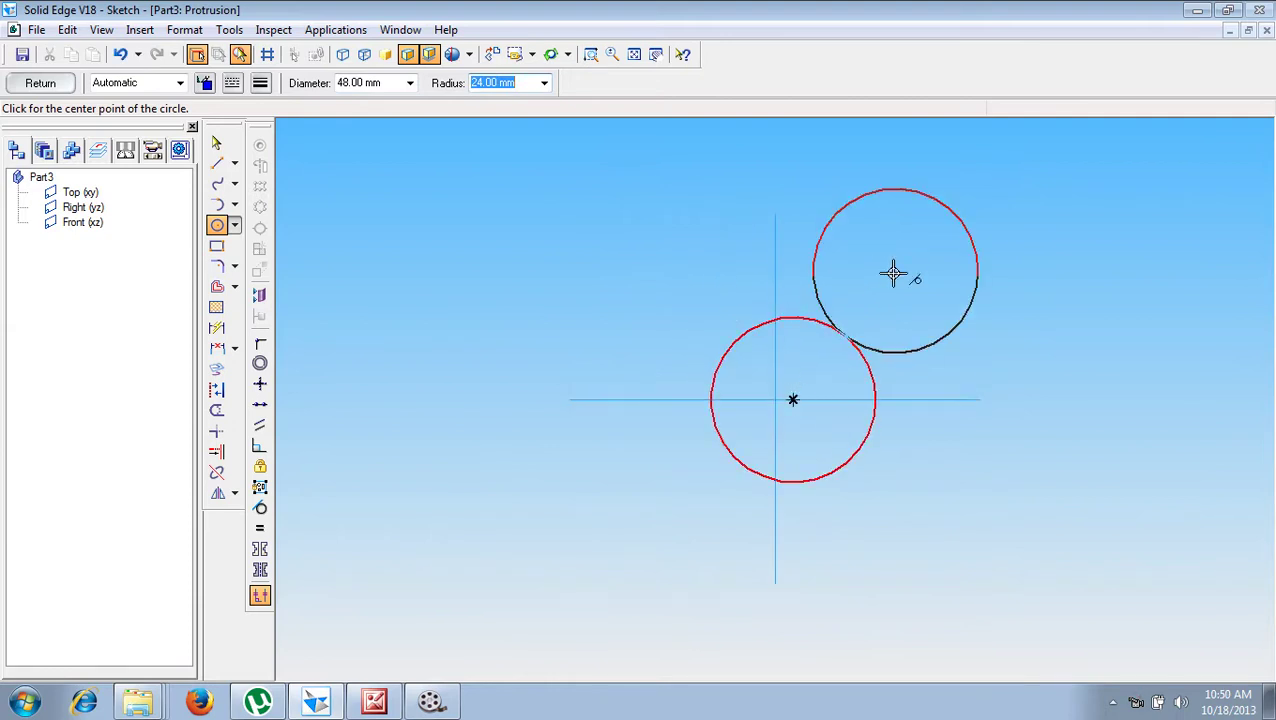
text(29)
key(Return)
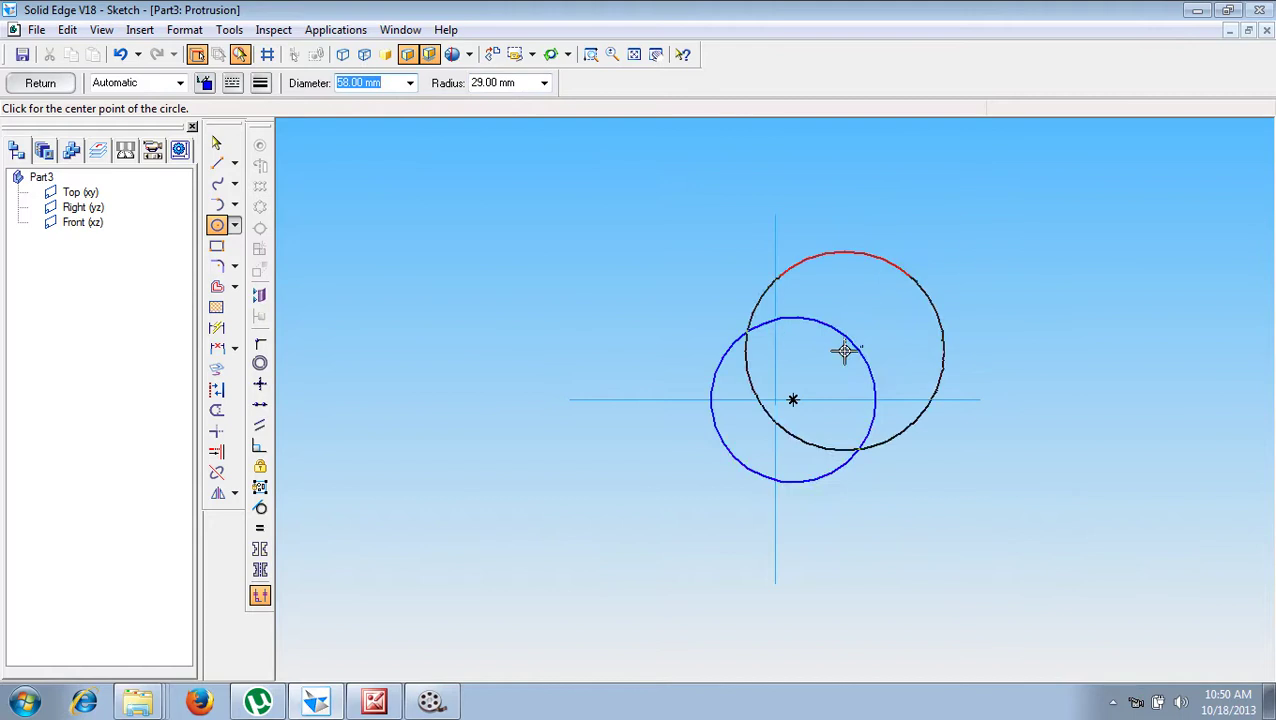
click(795, 400)
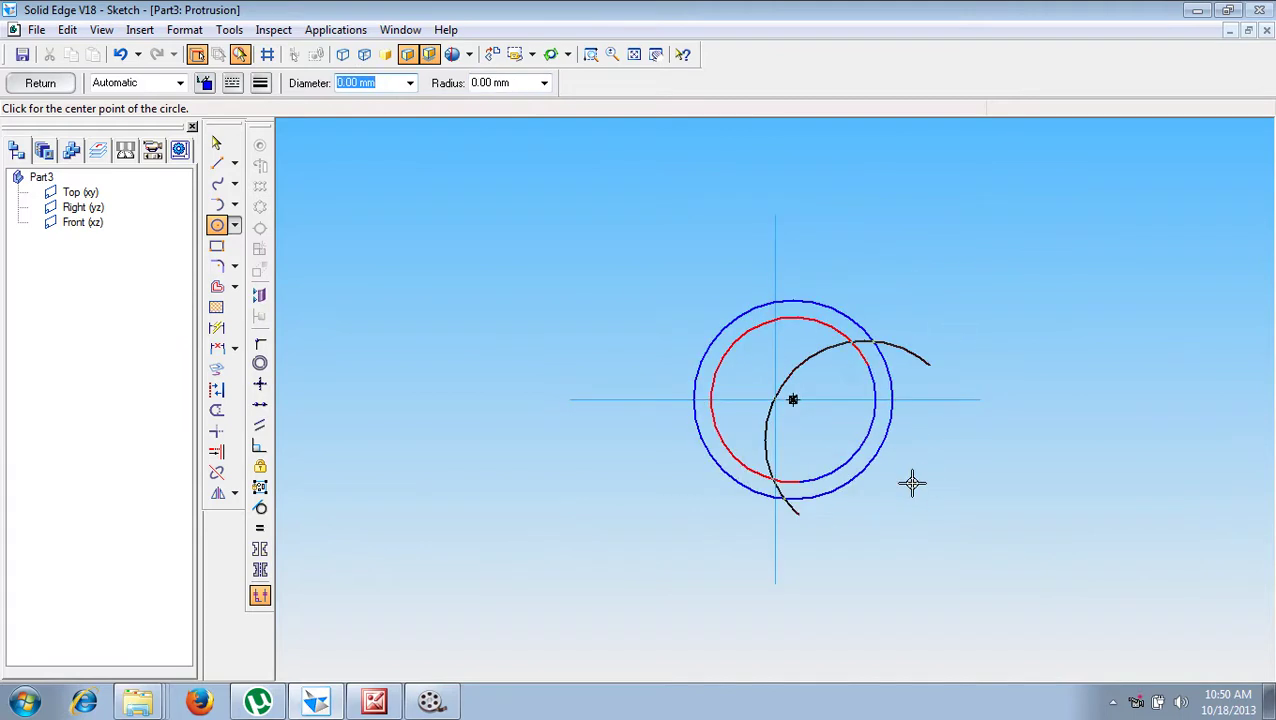
Step: Dimension the diameters of the outer and inner circles
click(217, 163)
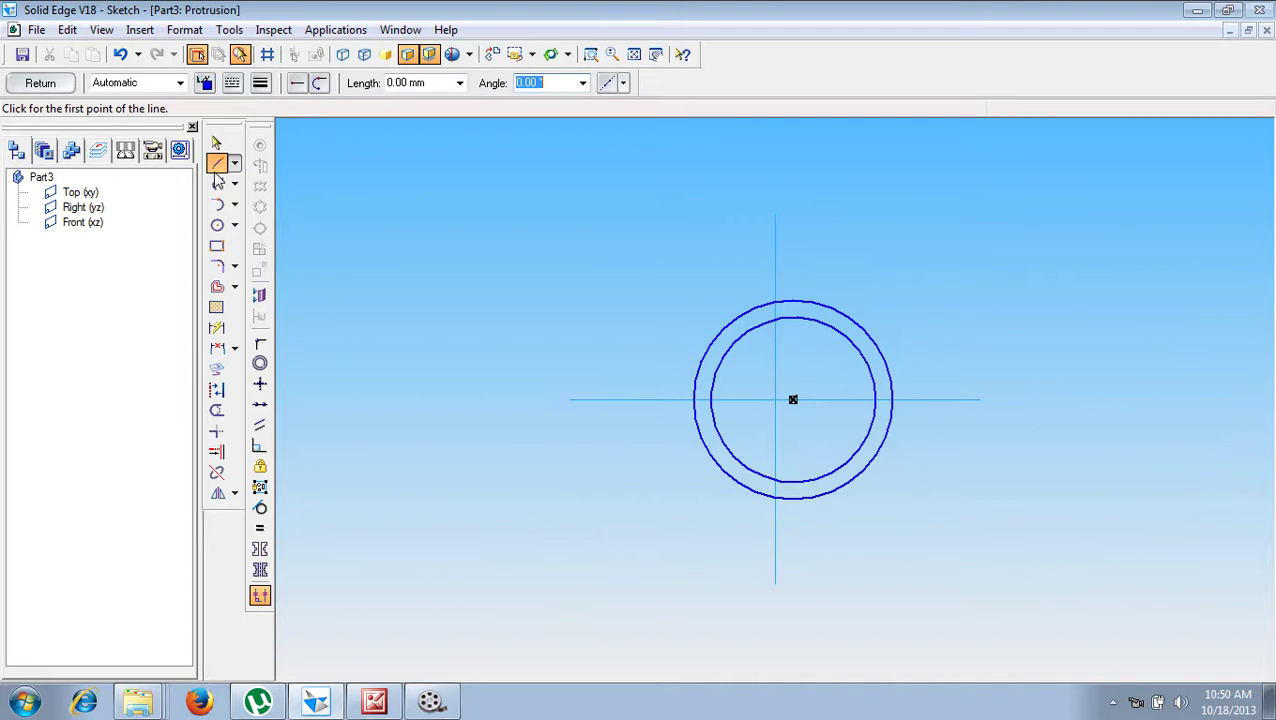
click(216, 327)
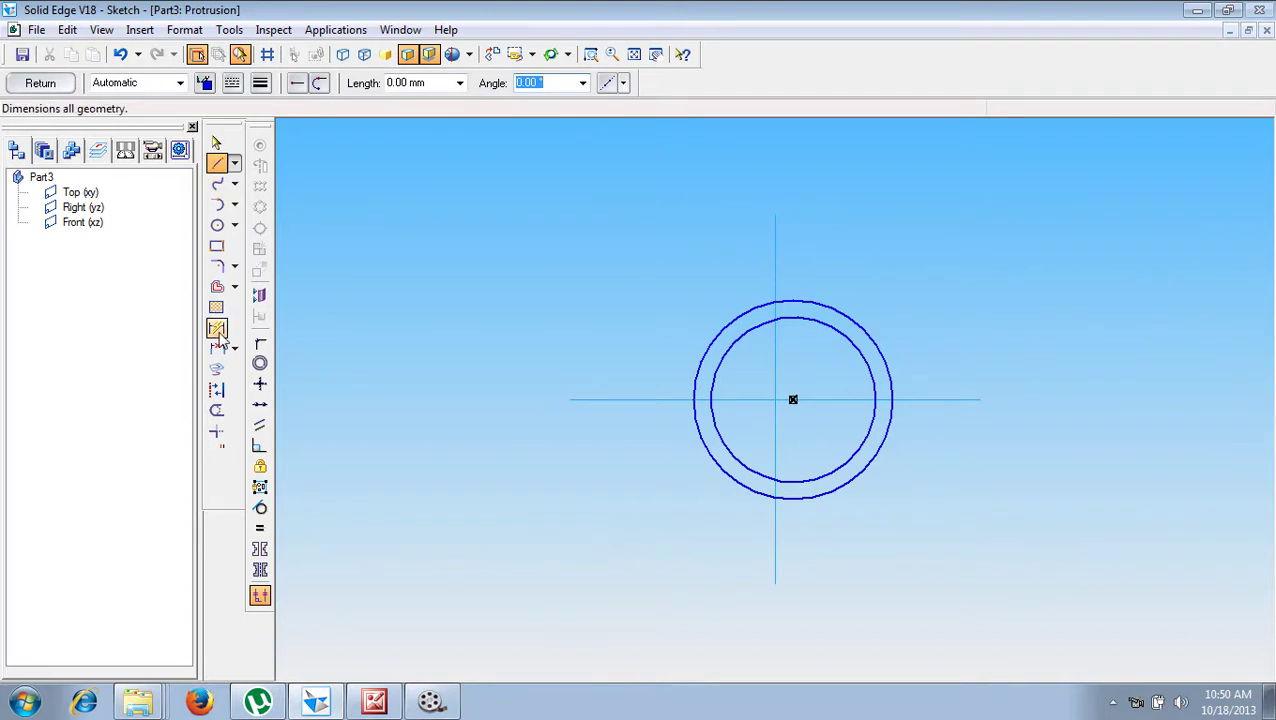
click(845, 305)
click(857, 293)
click(856, 357)
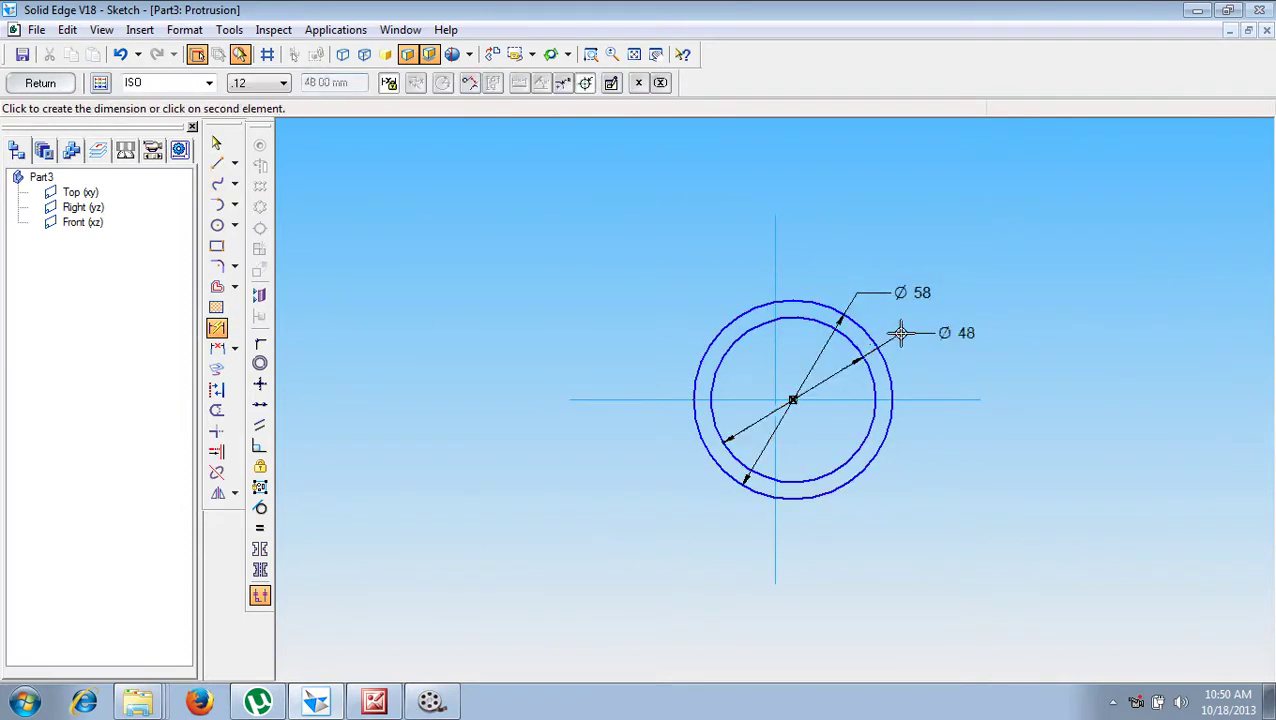
click(902, 334)
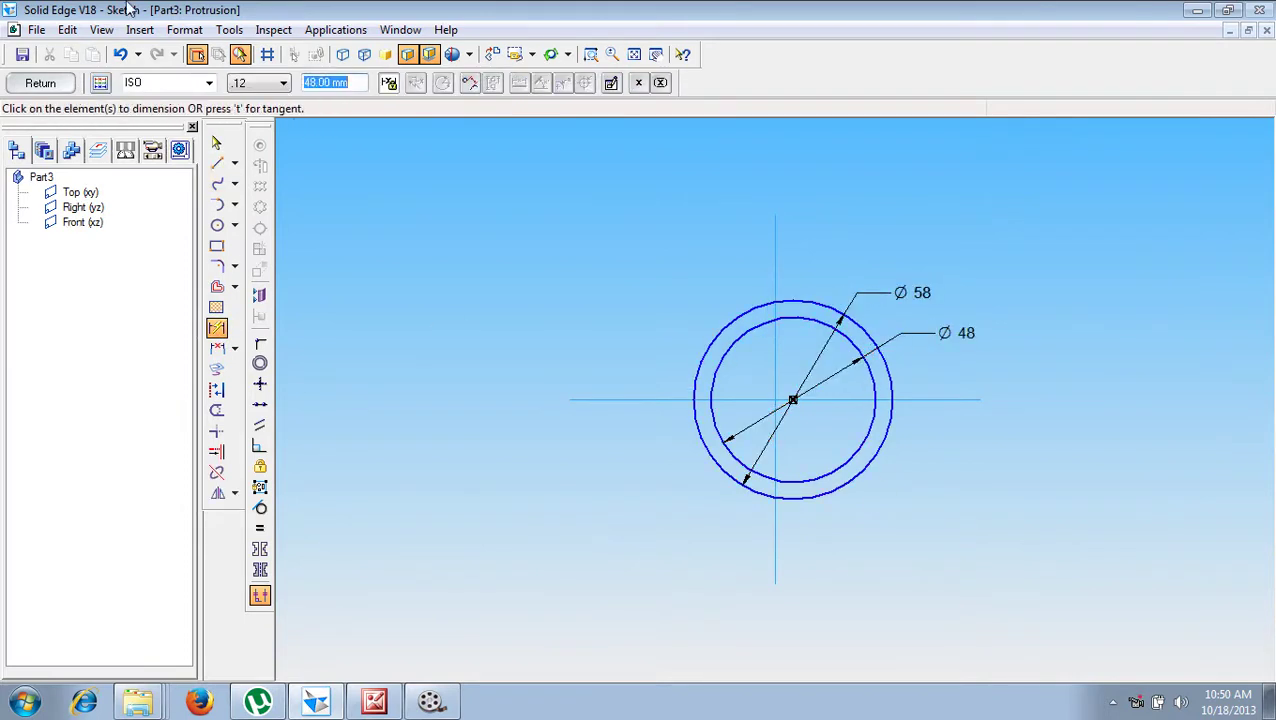
Step: Dimension the horizontal distance from the vertical axis to the circles' centre and set it to 1.5 mm
click(217, 347)
click(216, 327)
click(776, 350)
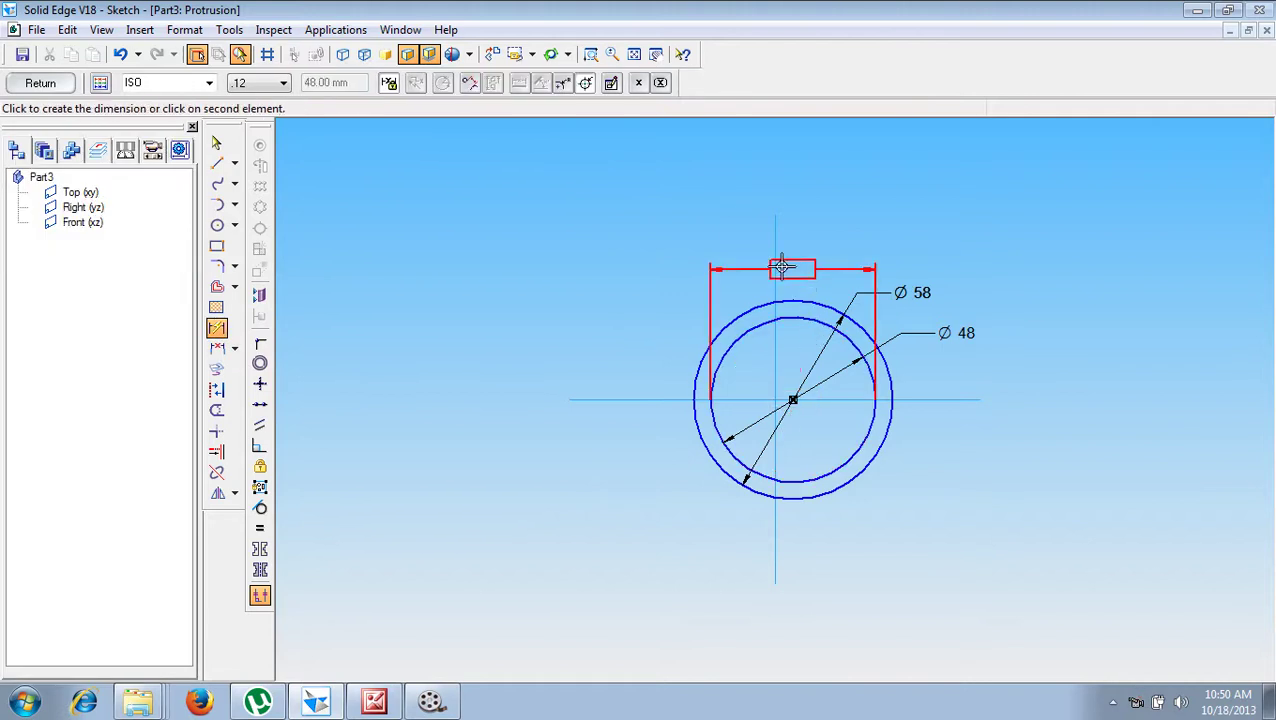
click(776, 258)
click(778, 242)
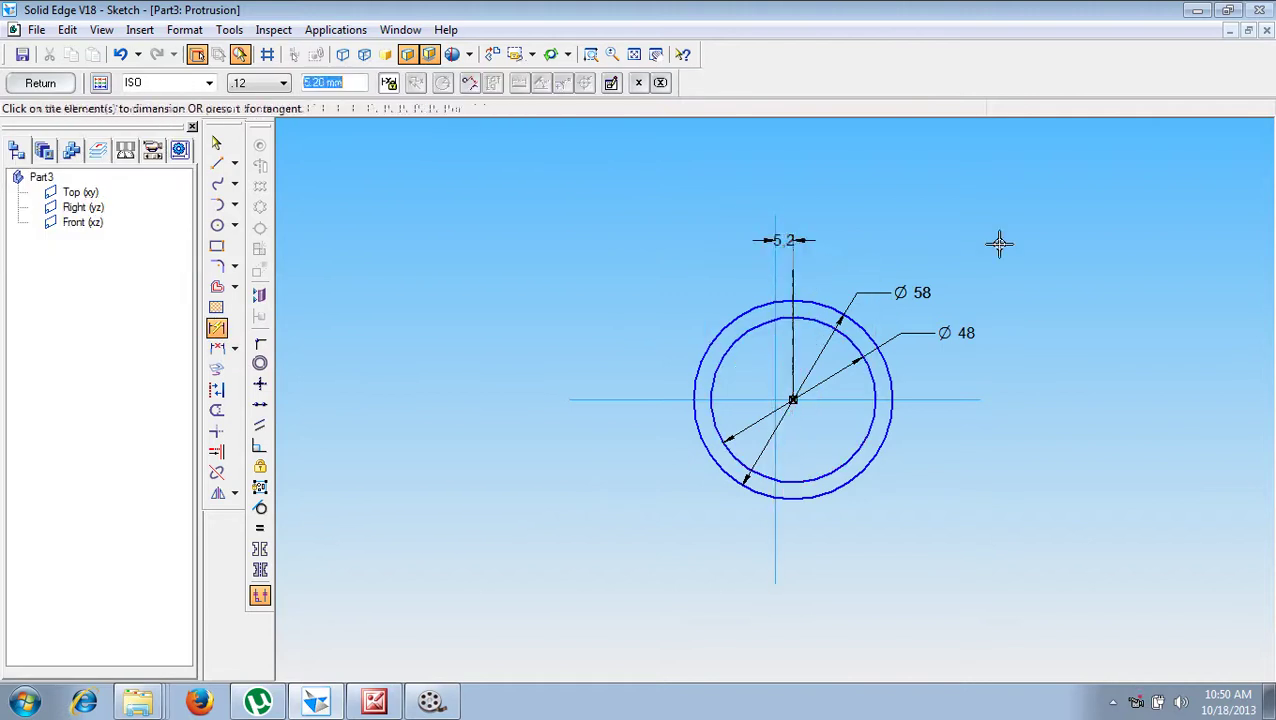
text(1.5)
key(Return)
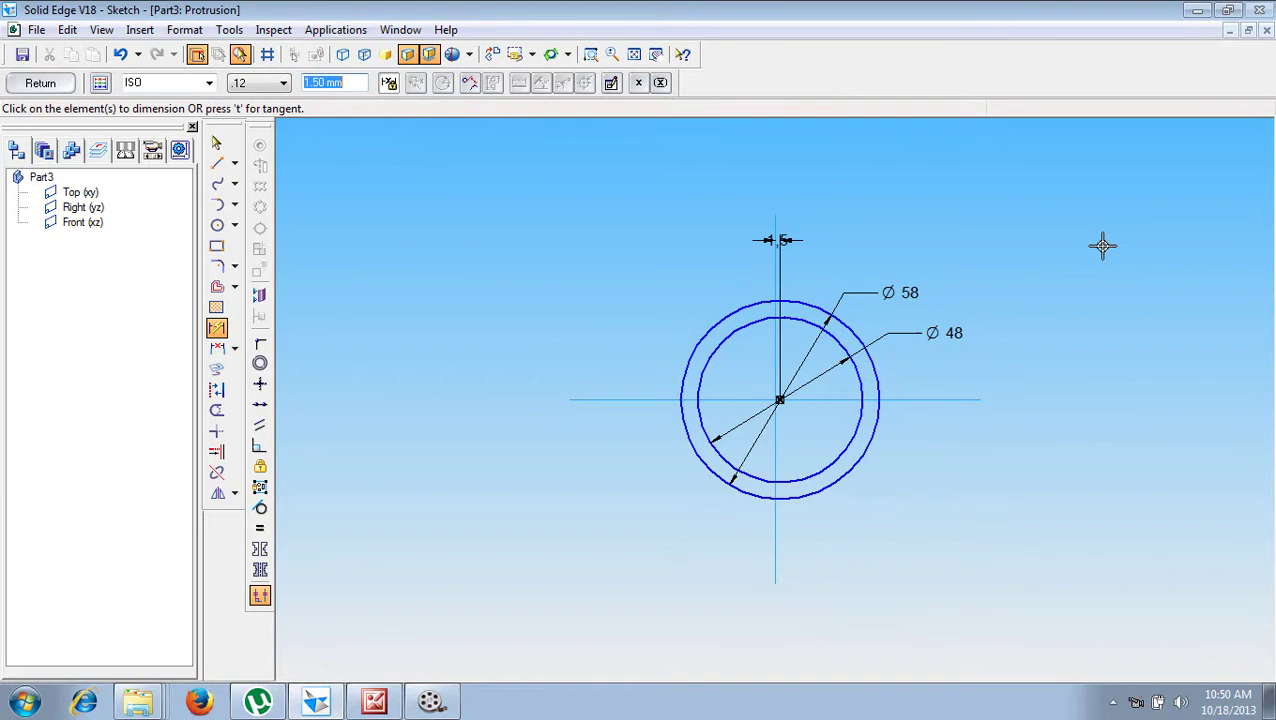
Step: Sketch the upper lug about 21.5 mm wide with lines from the inner circle up the vertical axis, left, and down to the outer circle
click(634, 54)
click(591, 54)
mouse_move(616, 160)
mouse_down()
mouse_move(920, 573)
mouse_move(909, 588)
mouse_up()
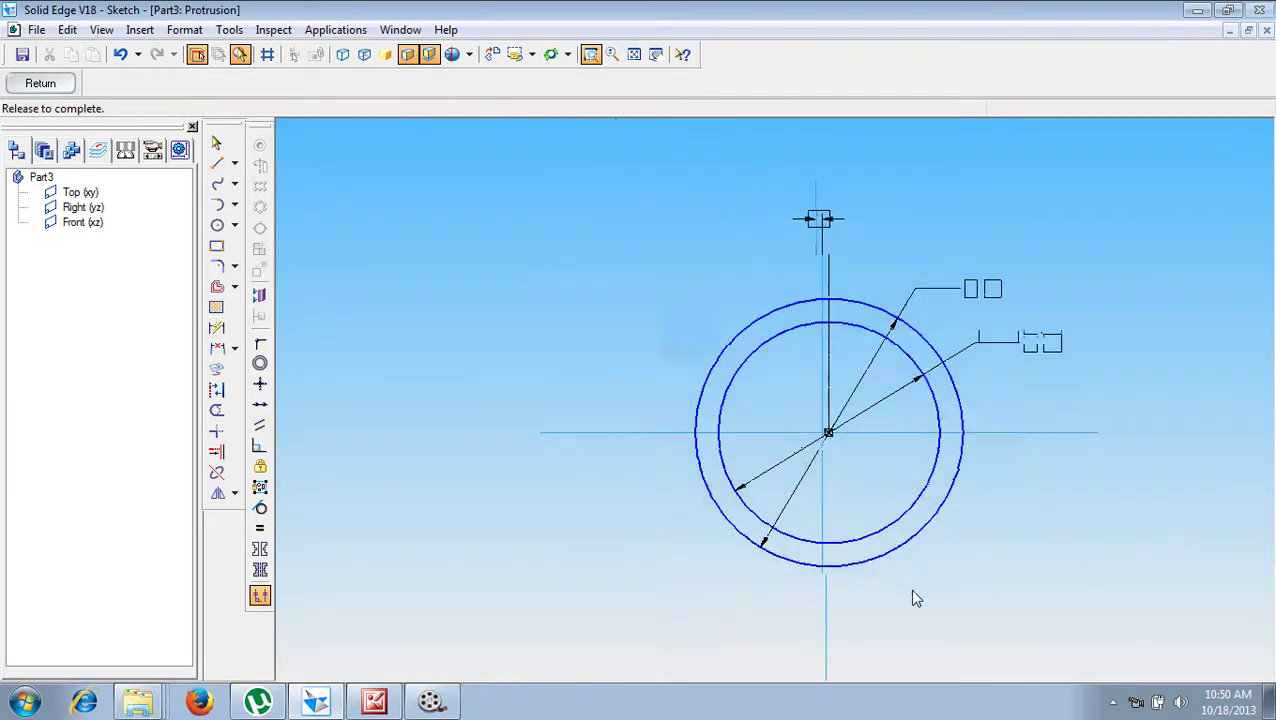
click(217, 163)
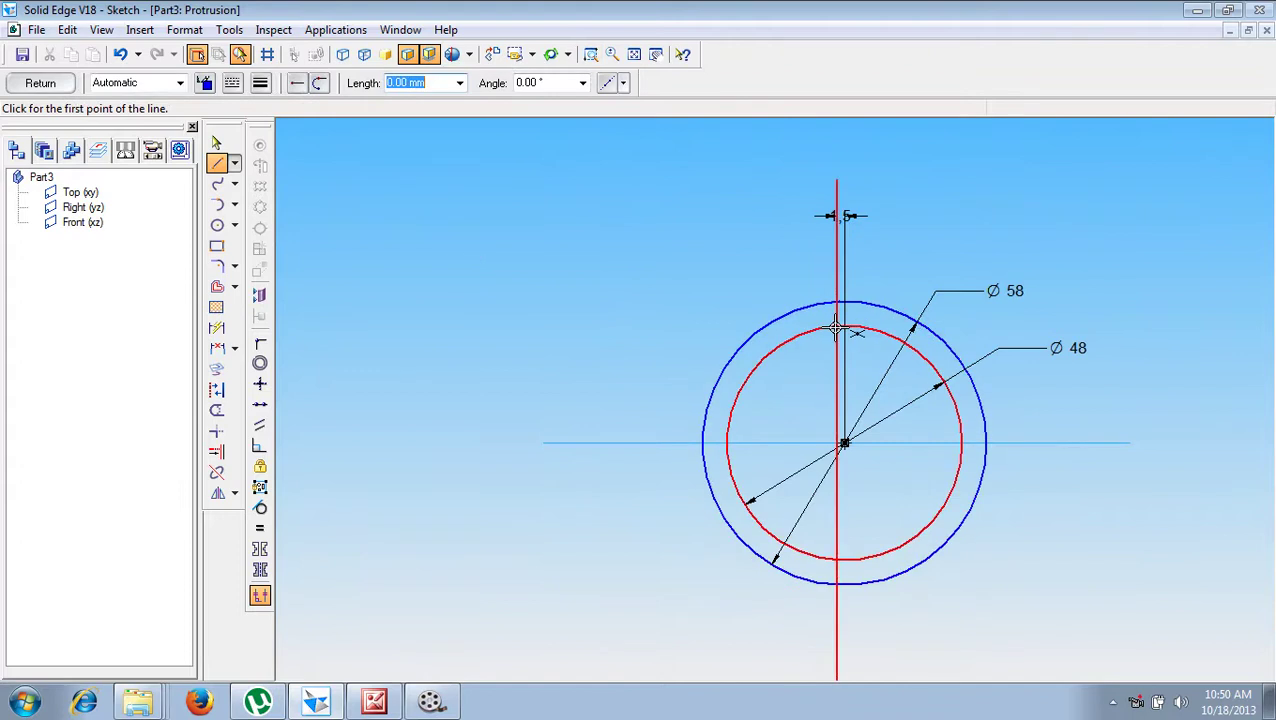
click(837, 327)
click(838, 239)
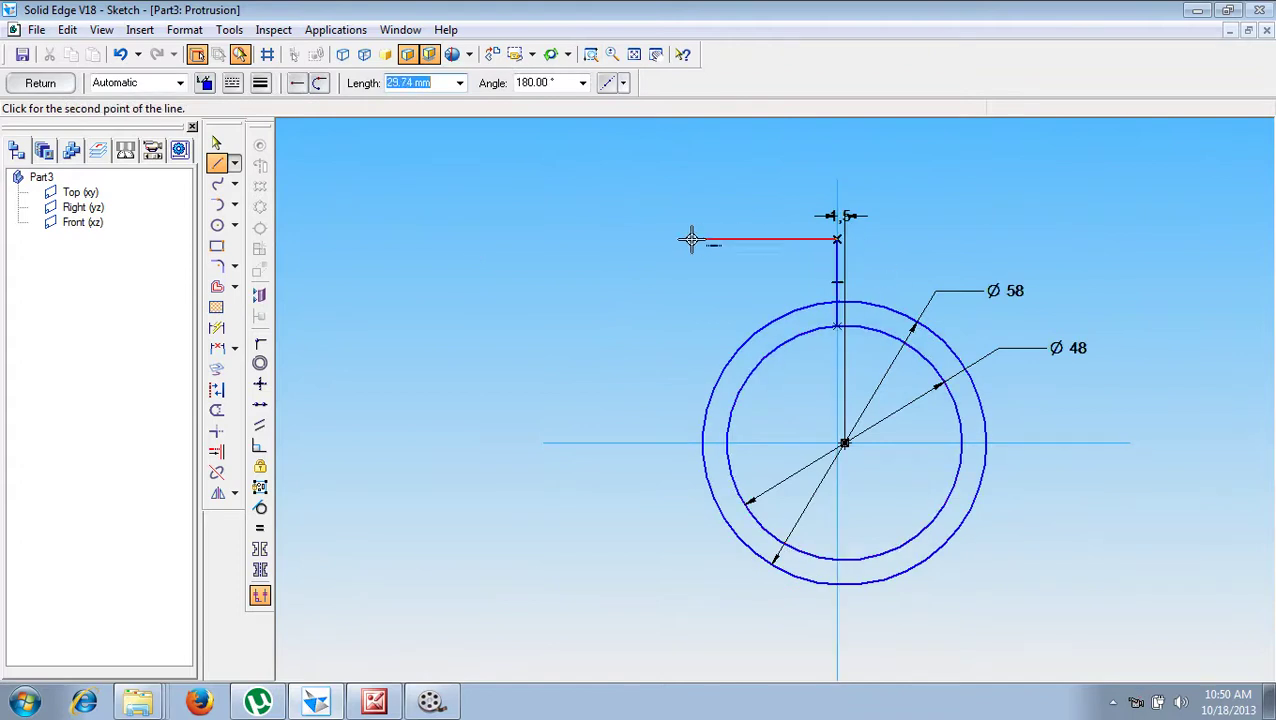
click(731, 240)
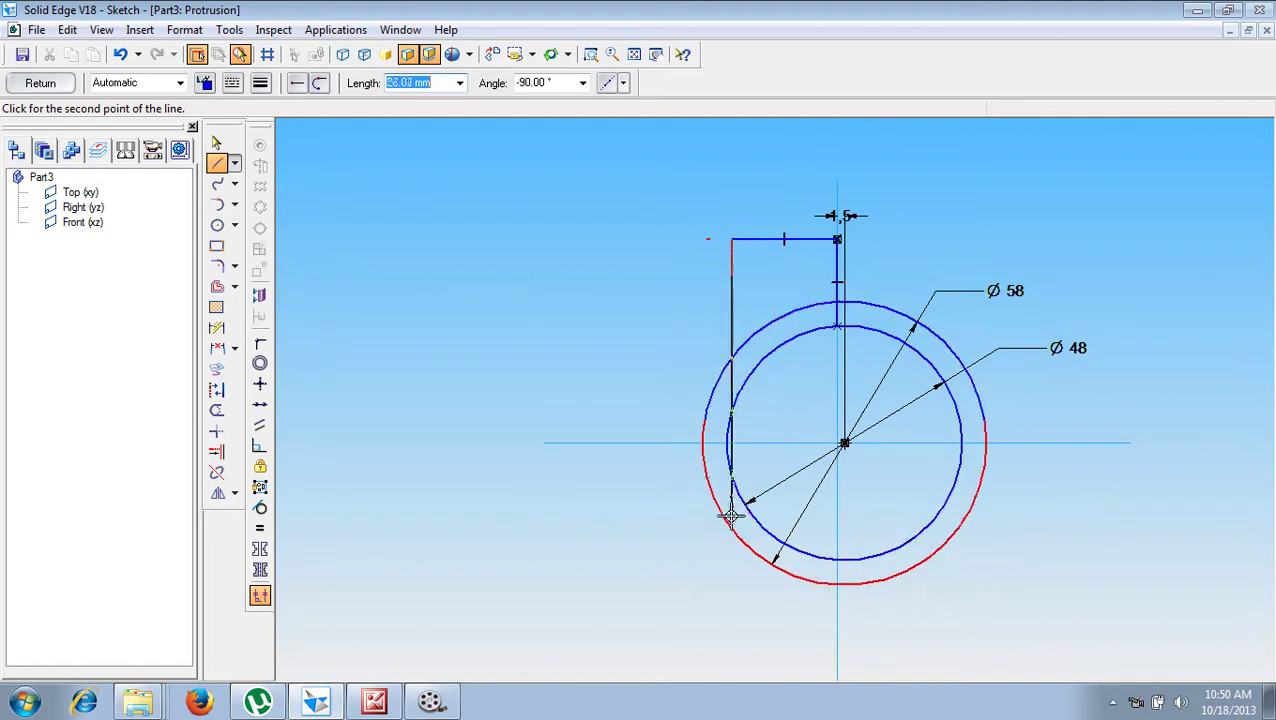
click(732, 357)
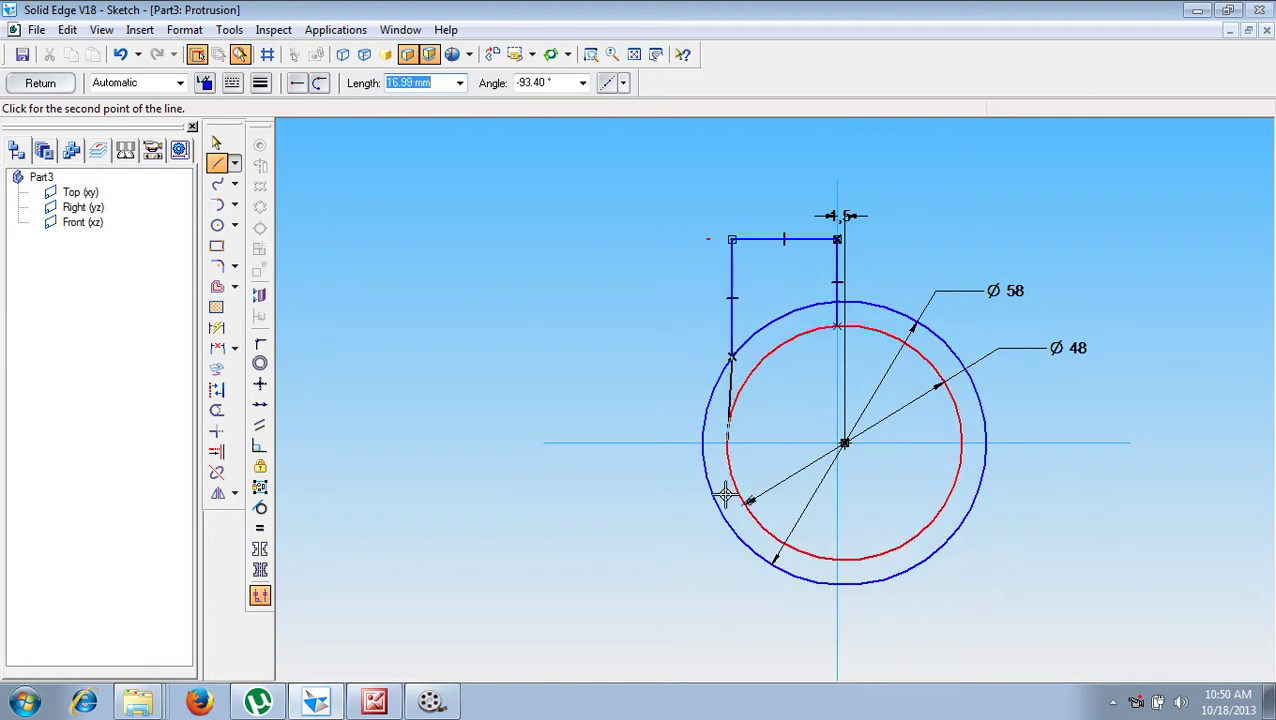
right_click(726, 500)
Step: Sketch the matching lower lug about 21.5 mm wide, from the outer circle down, across to the vertical axis and up to the inner circle
click(731, 531)
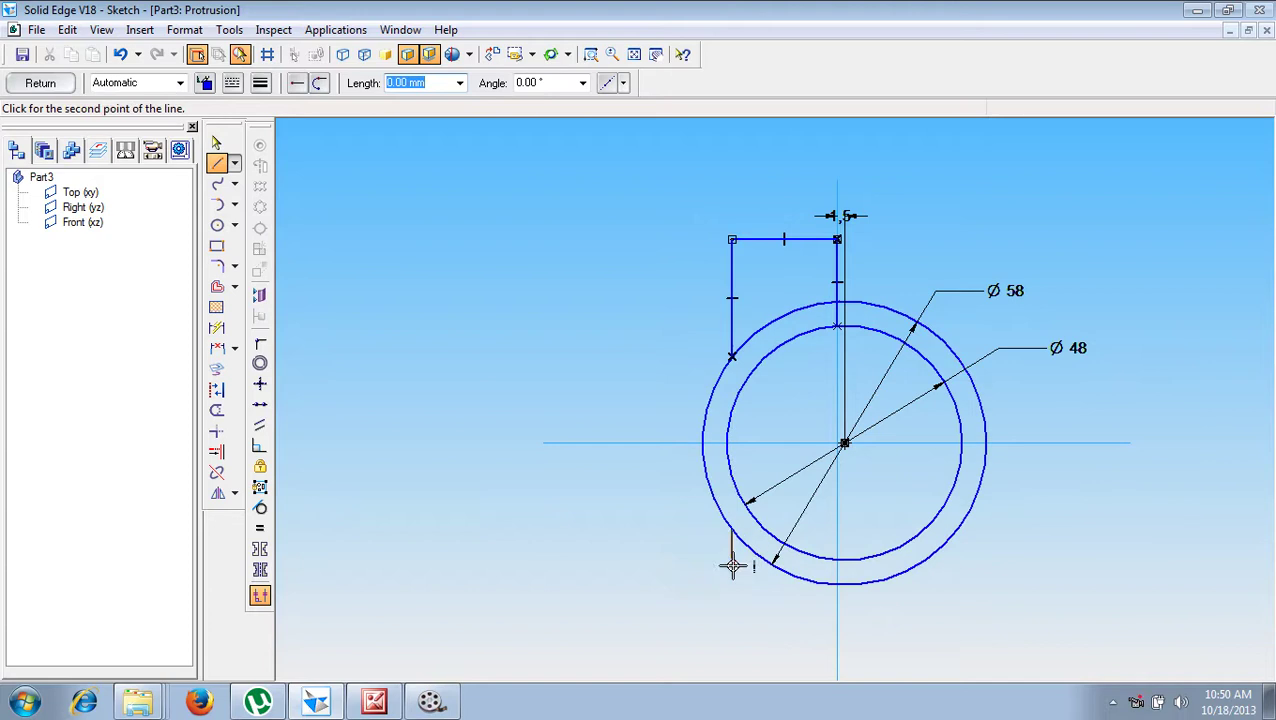
click(836, 632)
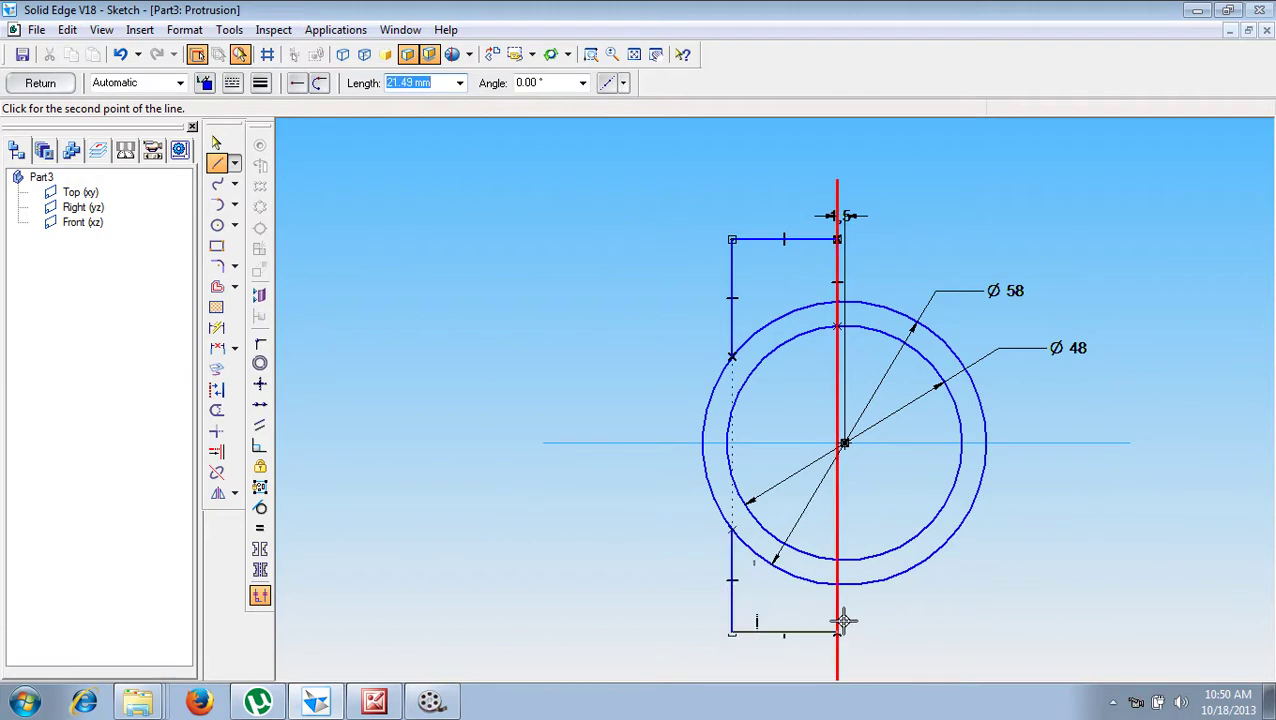
click(835, 561)
right_click(867, 535)
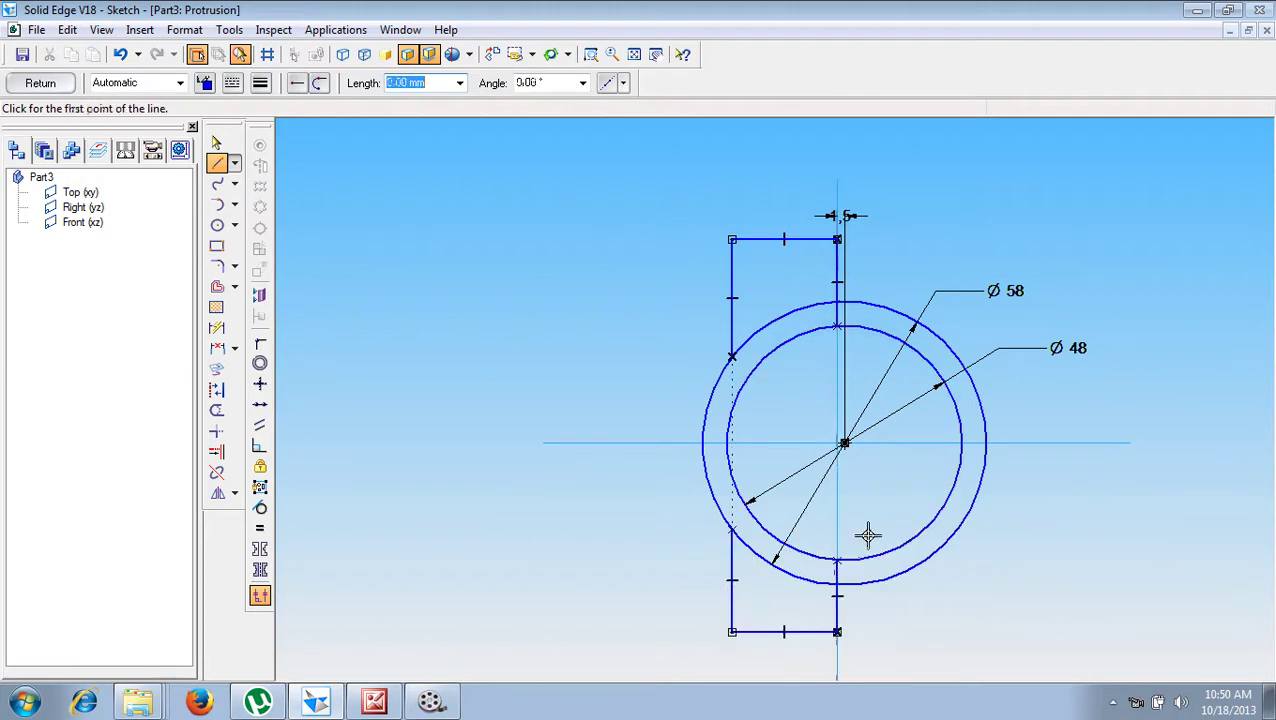
Step: Trim both circles, keeping the left half of the inner circle and the outer arc between the two lugs
click(216, 410)
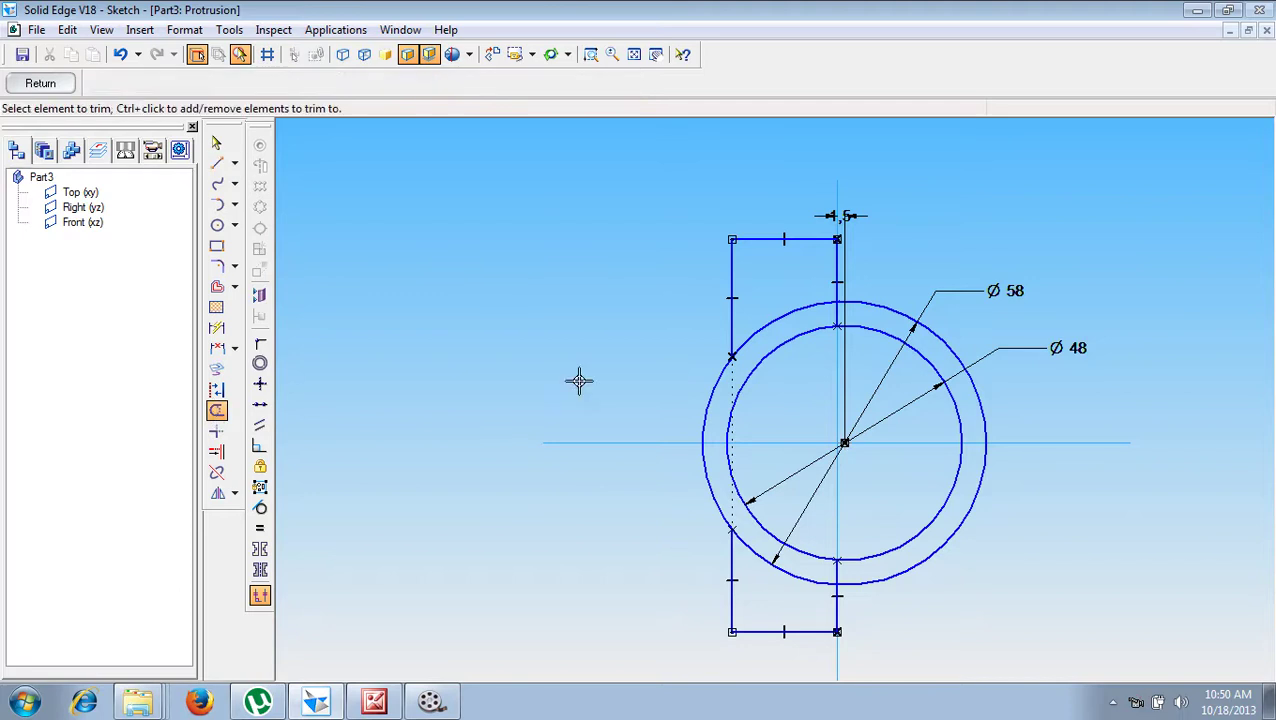
click(767, 326)
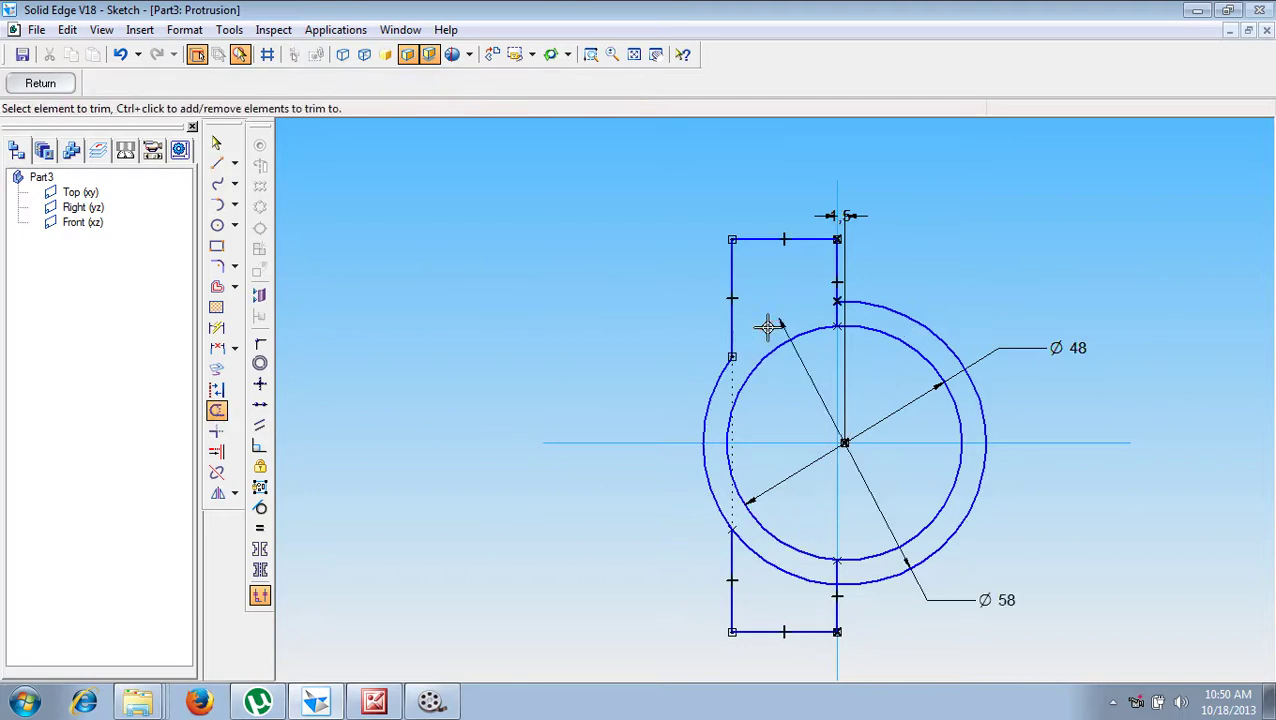
click(770, 563)
click(919, 566)
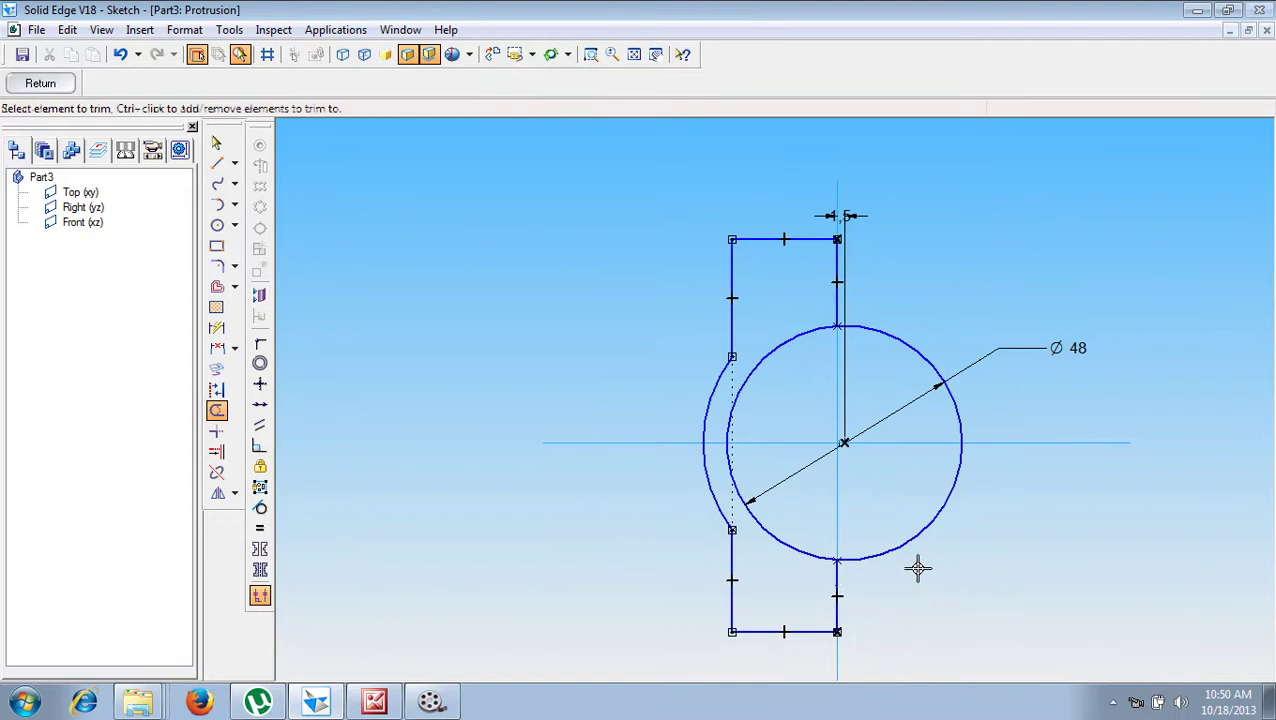
drag(917, 570, 902, 549)
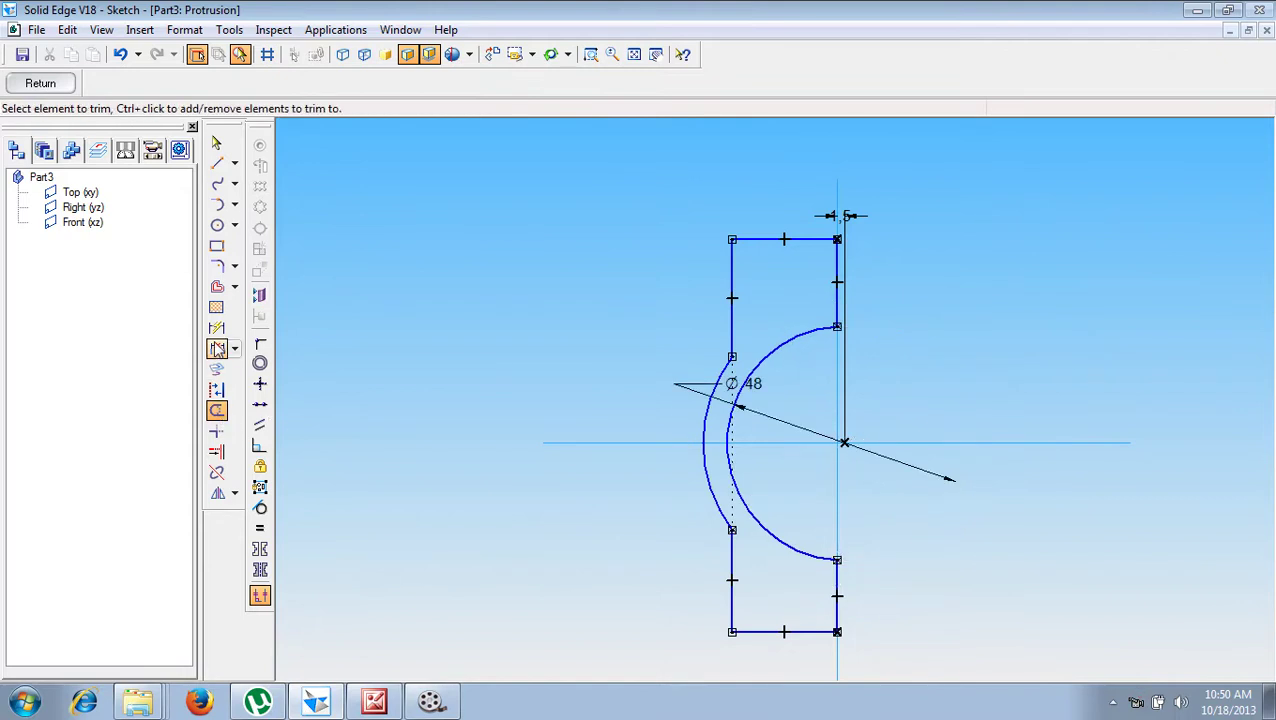
Step: Dimension the radius of the remaining outer arc
click(217, 348)
click(703, 463)
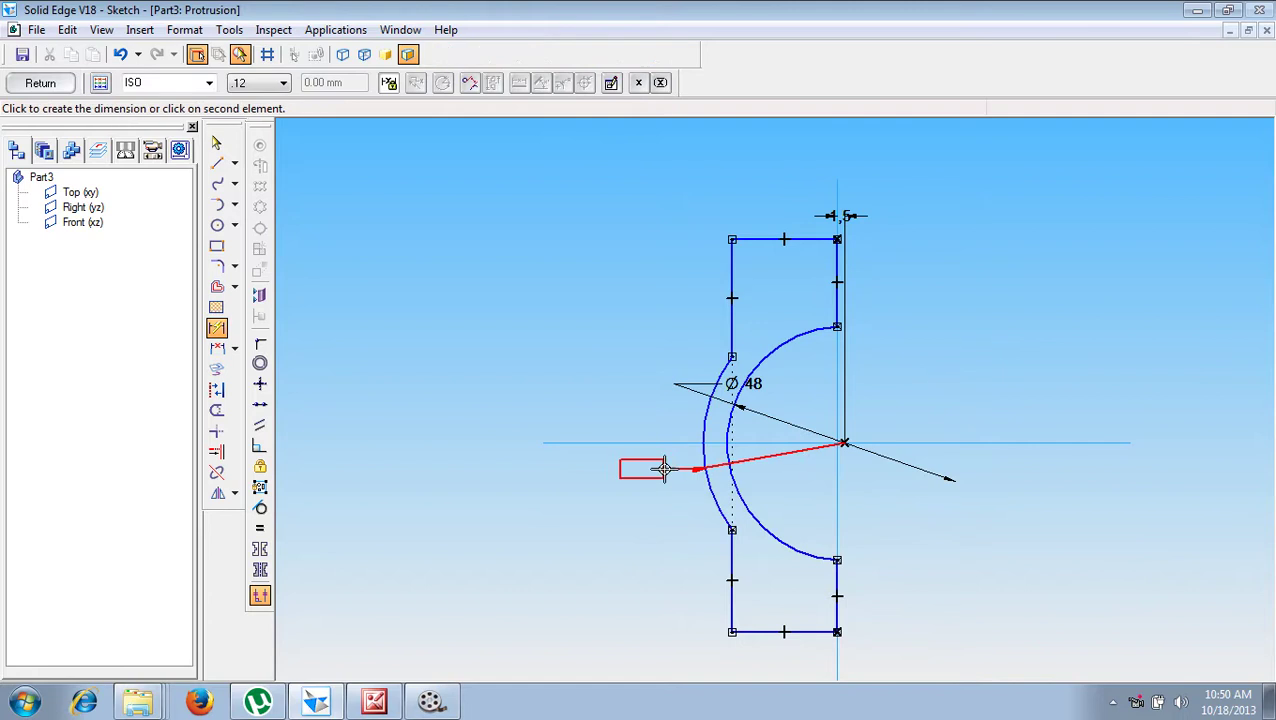
click(660, 469)
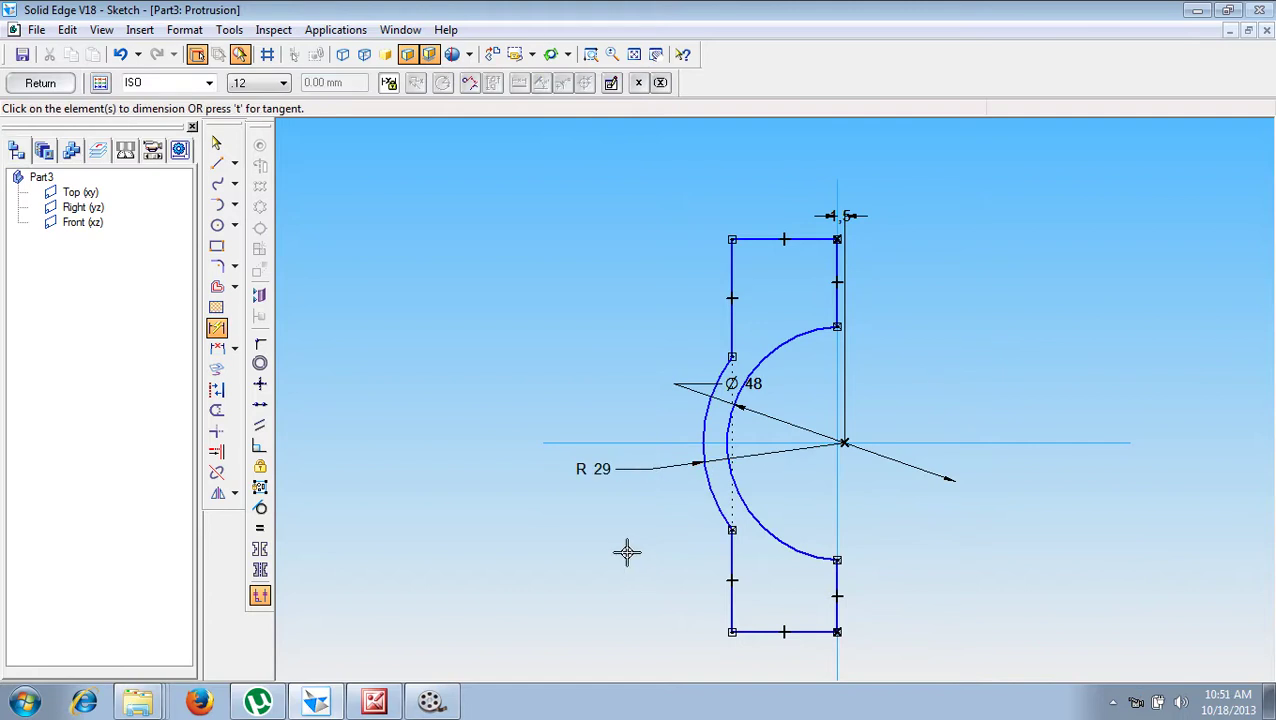
key(Escape)
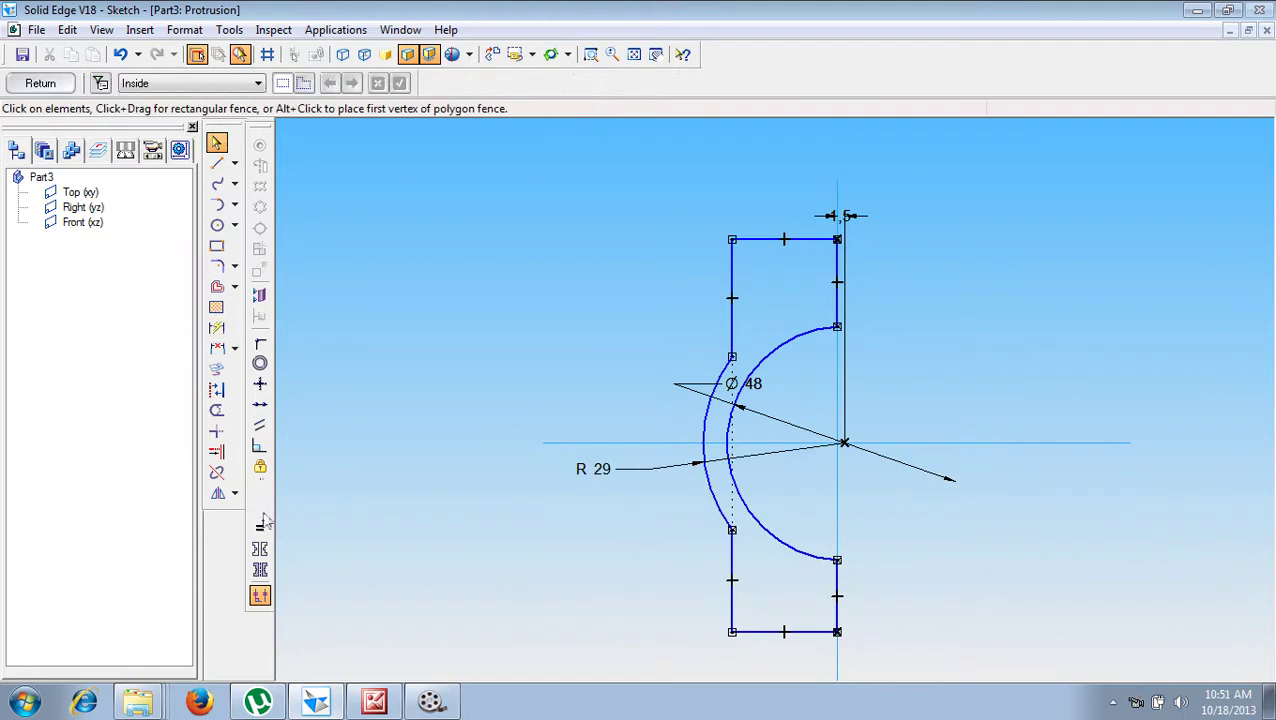
Step: Make the lugs' outer vertical, horizontal end and inner vertical lines symmetric in pairs about the horizontal axis
click(259, 549)
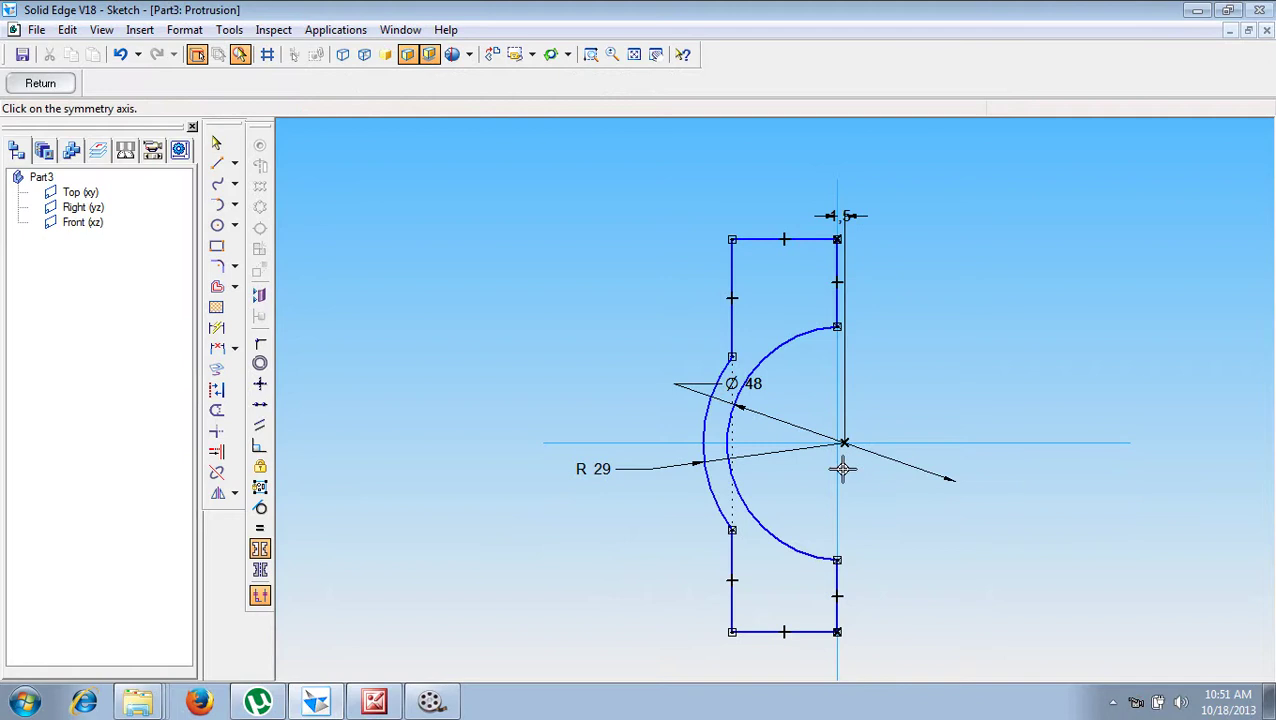
click(937, 442)
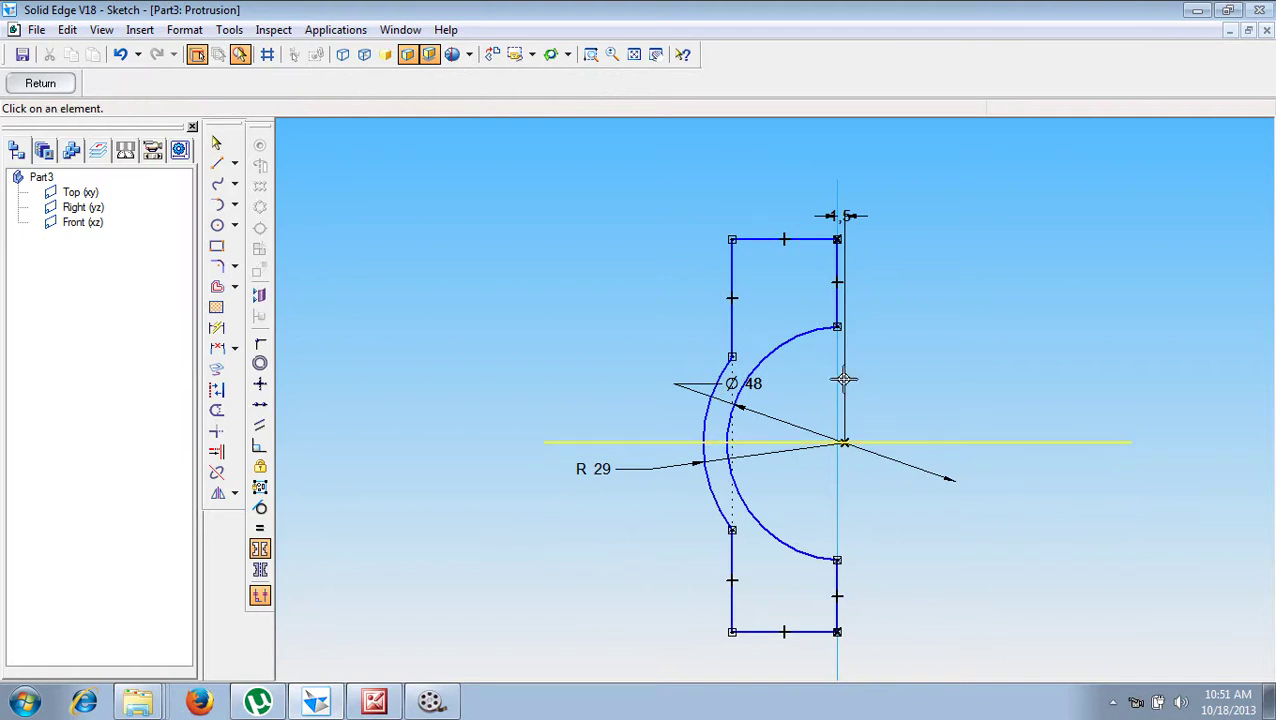
click(731, 290)
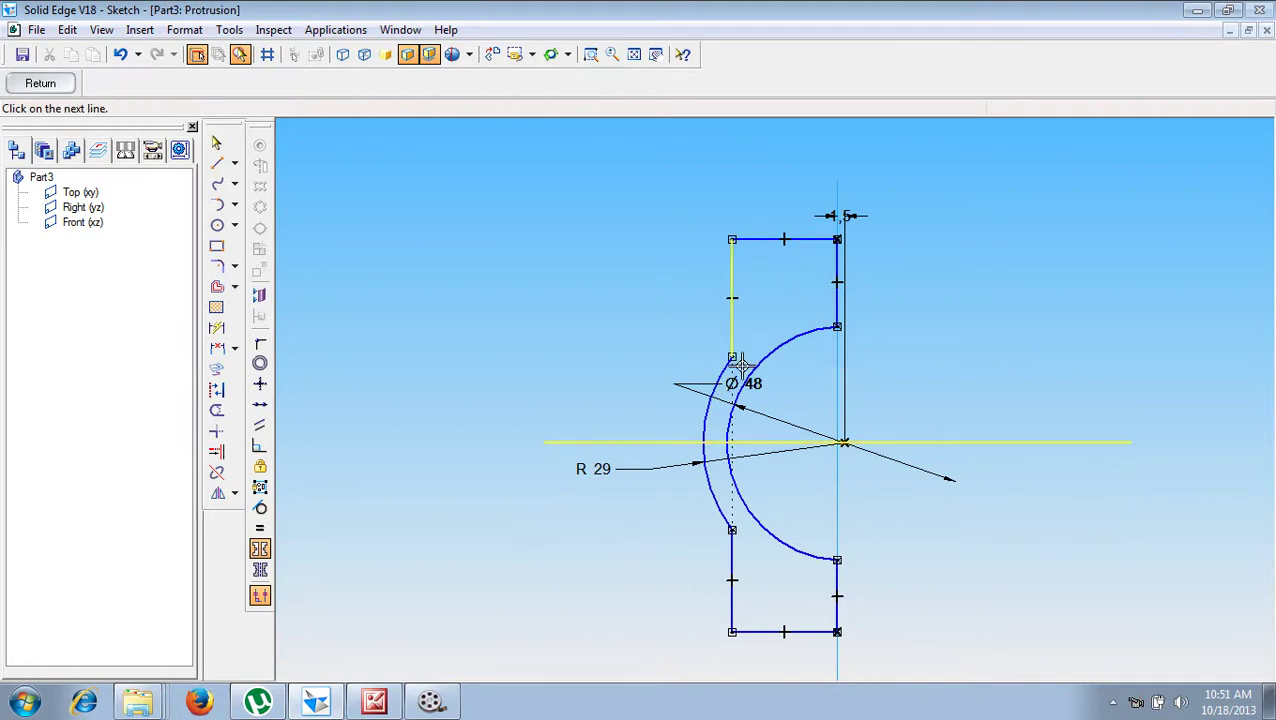
click(728, 578)
click(775, 630)
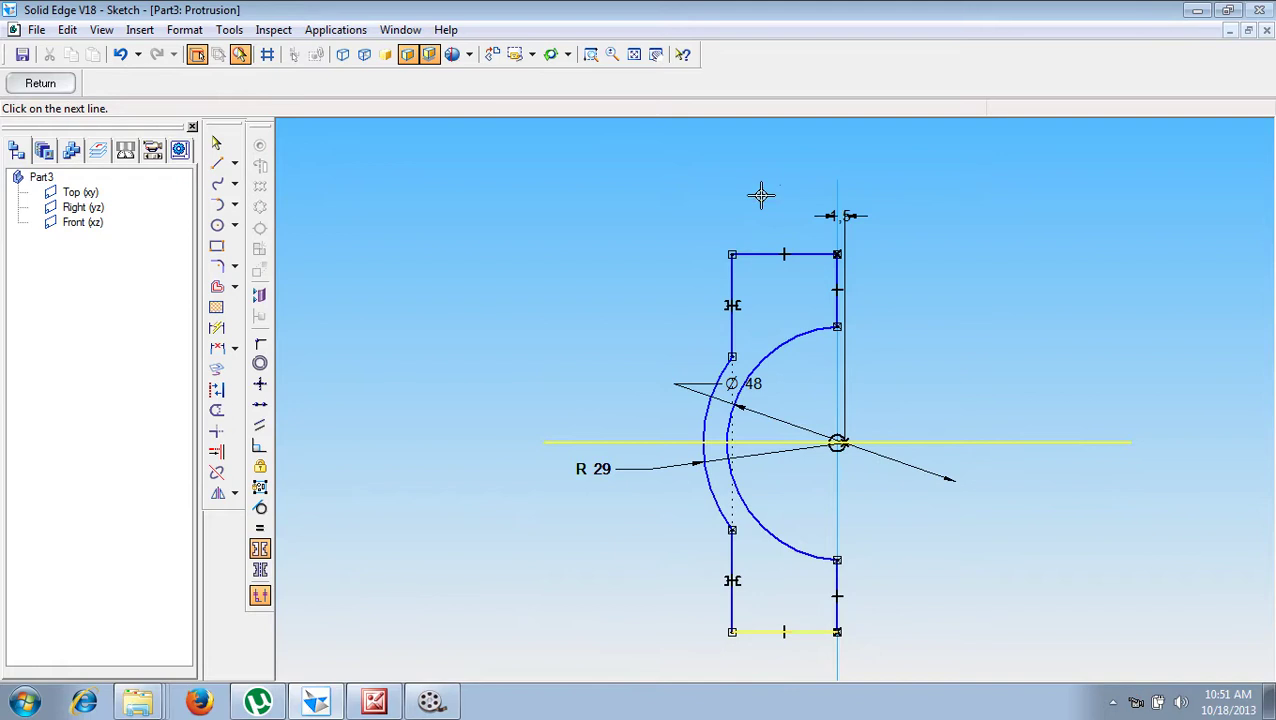
click(765, 256)
click(836, 300)
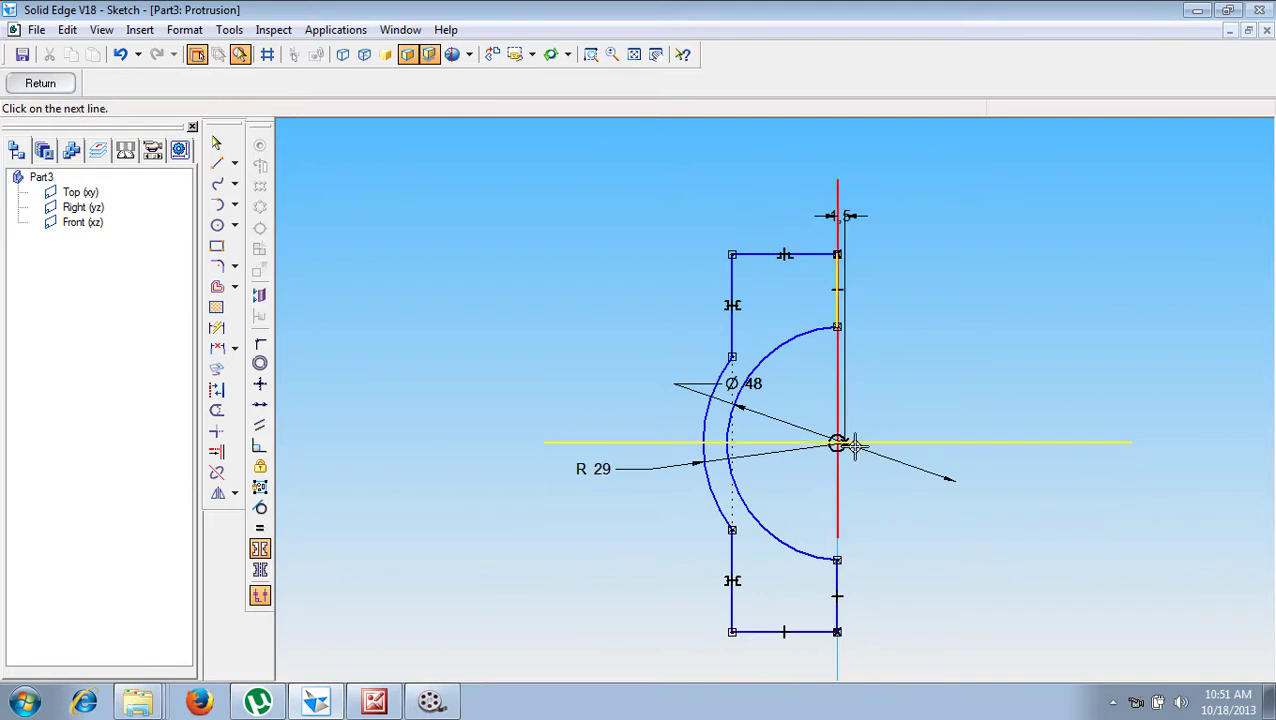
click(840, 592)
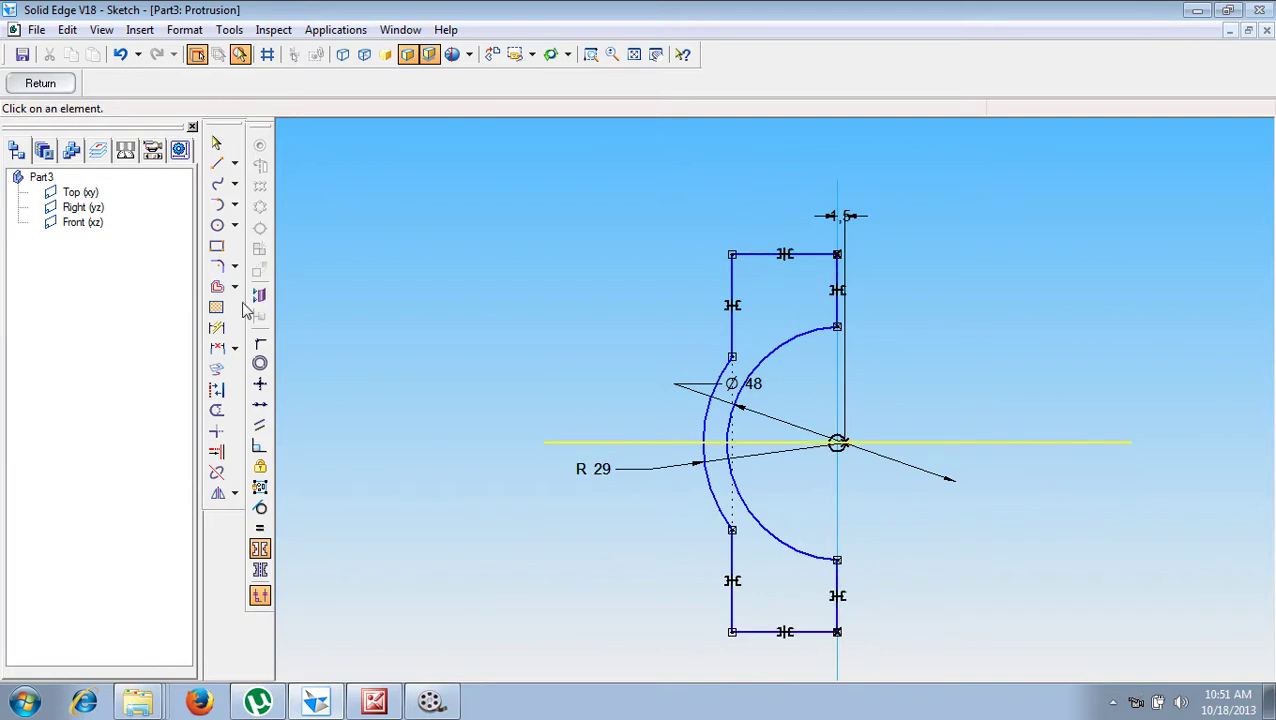
Step: Dimension the profile's overall height between the upper and lower lug ends as 80 mm
click(234, 348)
click(400, 354)
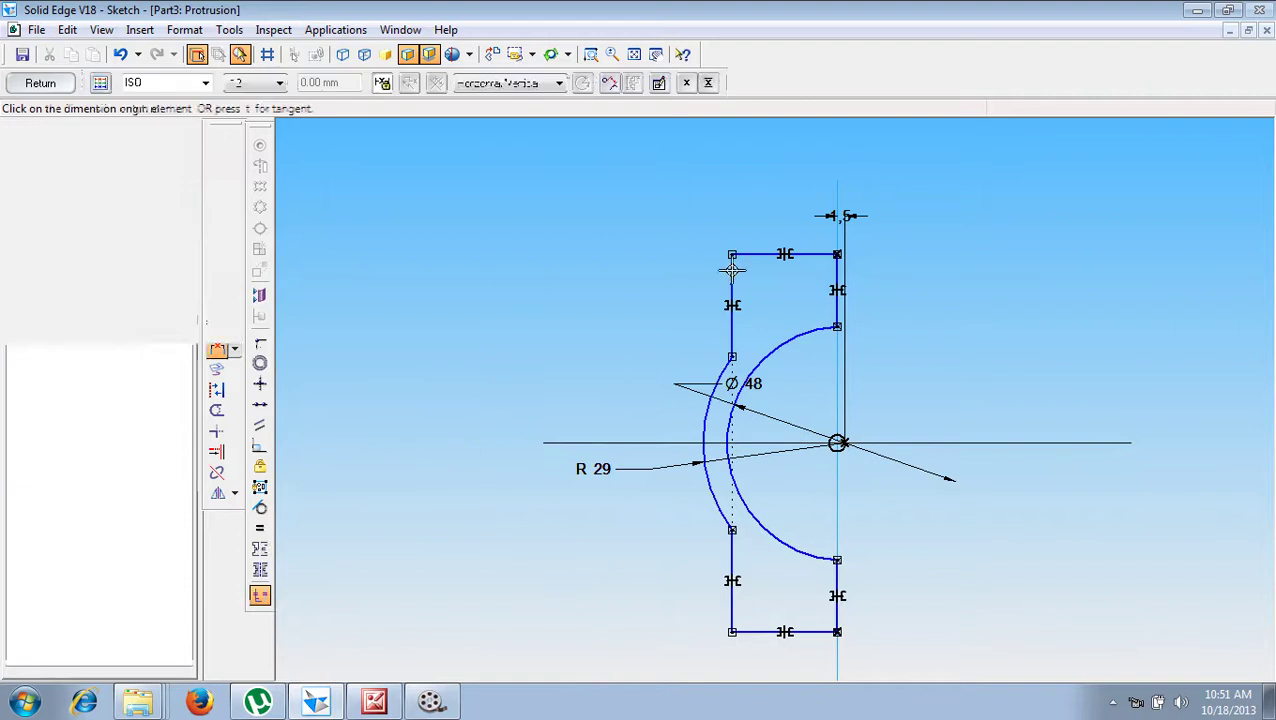
click(735, 254)
click(782, 632)
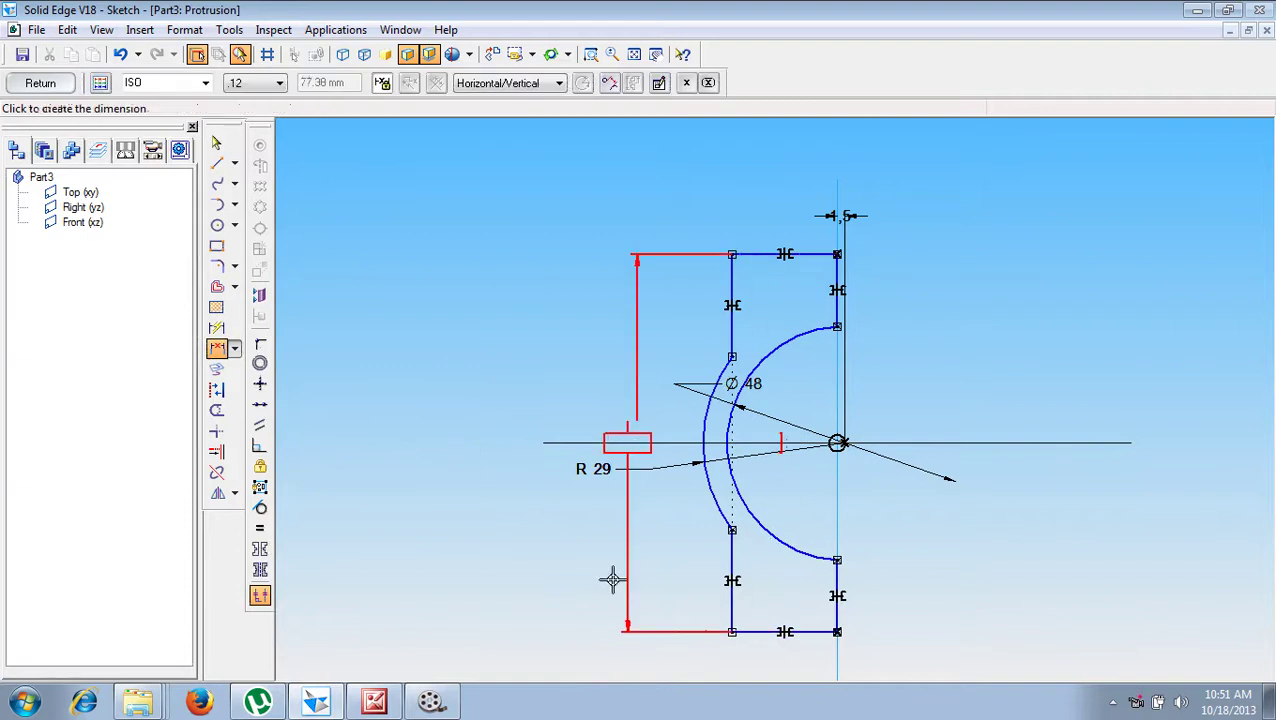
click(512, 558)
text(80)
key(Return)
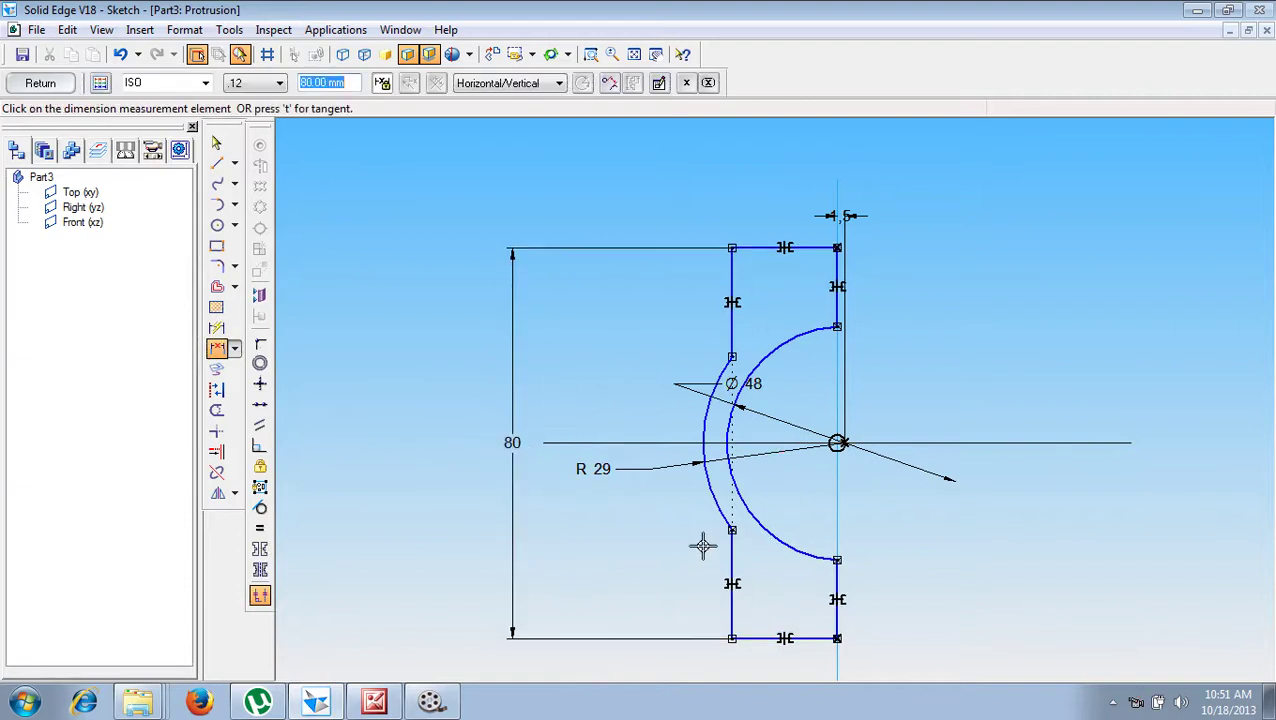
Step: Dimension the lower lug's width as 20 mm and end dimensioning
click(732, 612)
click(834, 620)
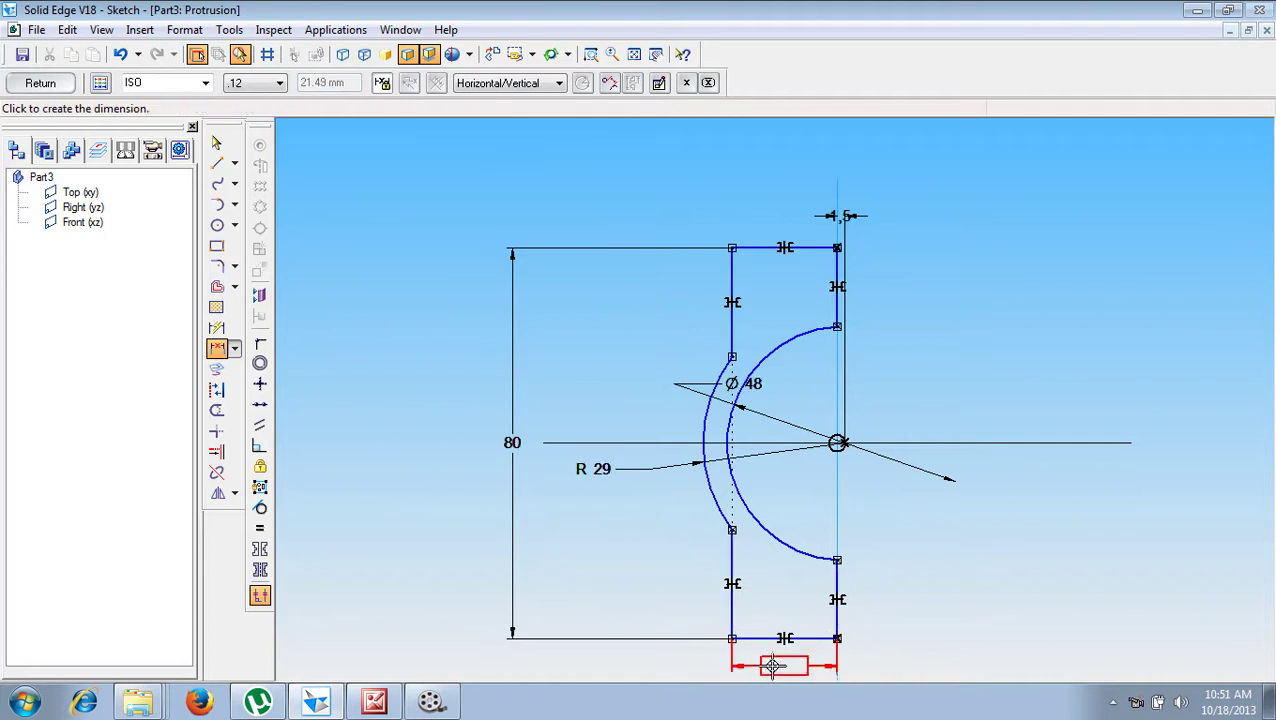
click(770, 664)
text(20)
key(Return)
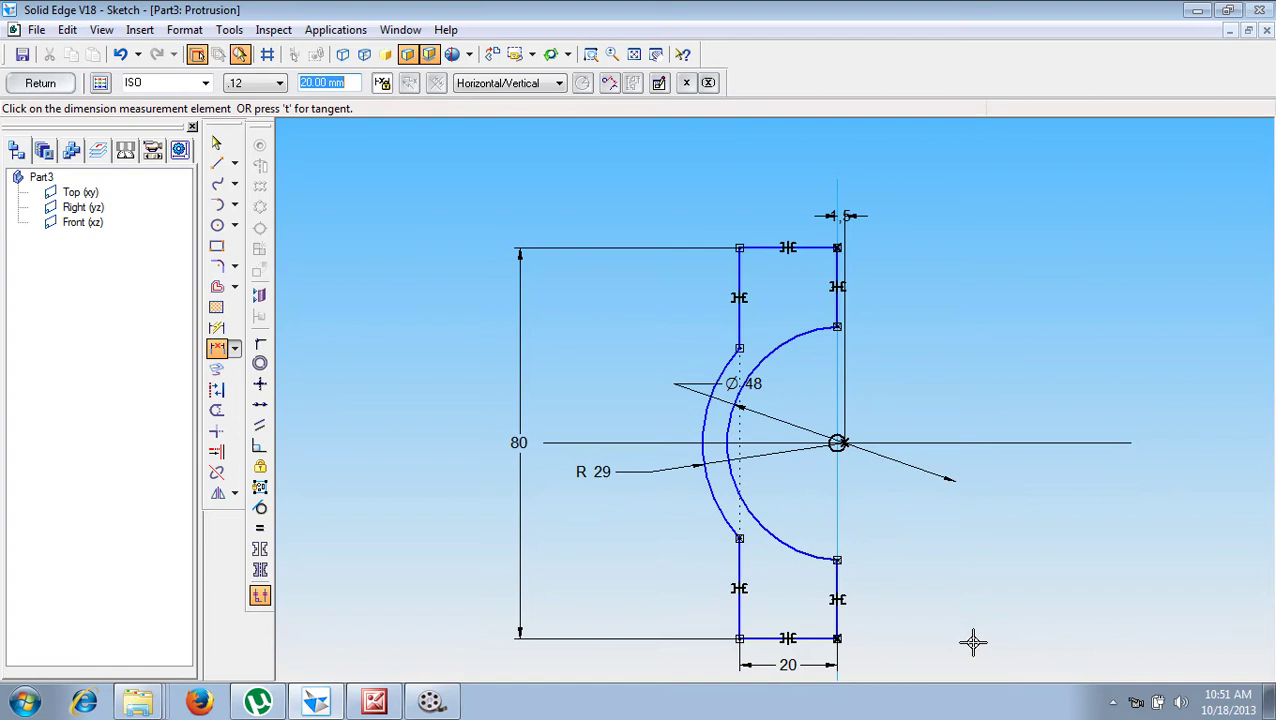
key(Escape)
Step: Check the connecting rod cover drawing in Picture Manager, return to Solid Edge and set the outer arc's radius to 30.5 mm
click(592, 471)
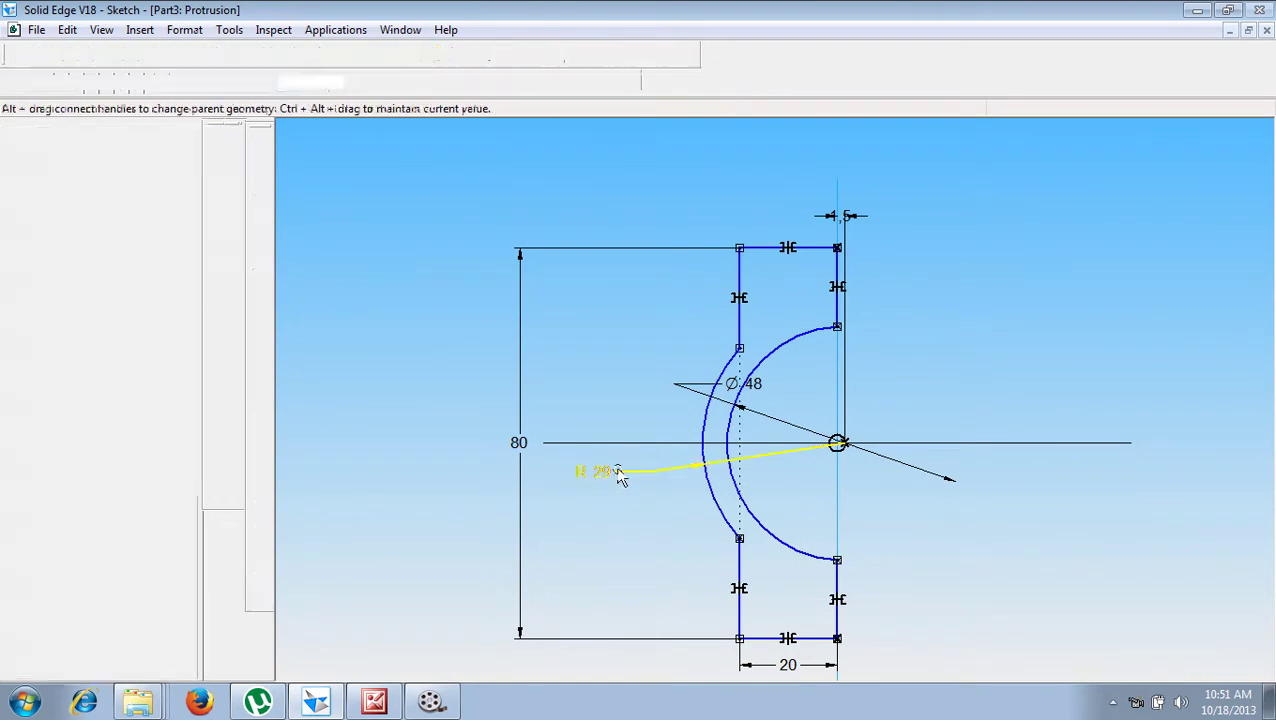
click(373, 703)
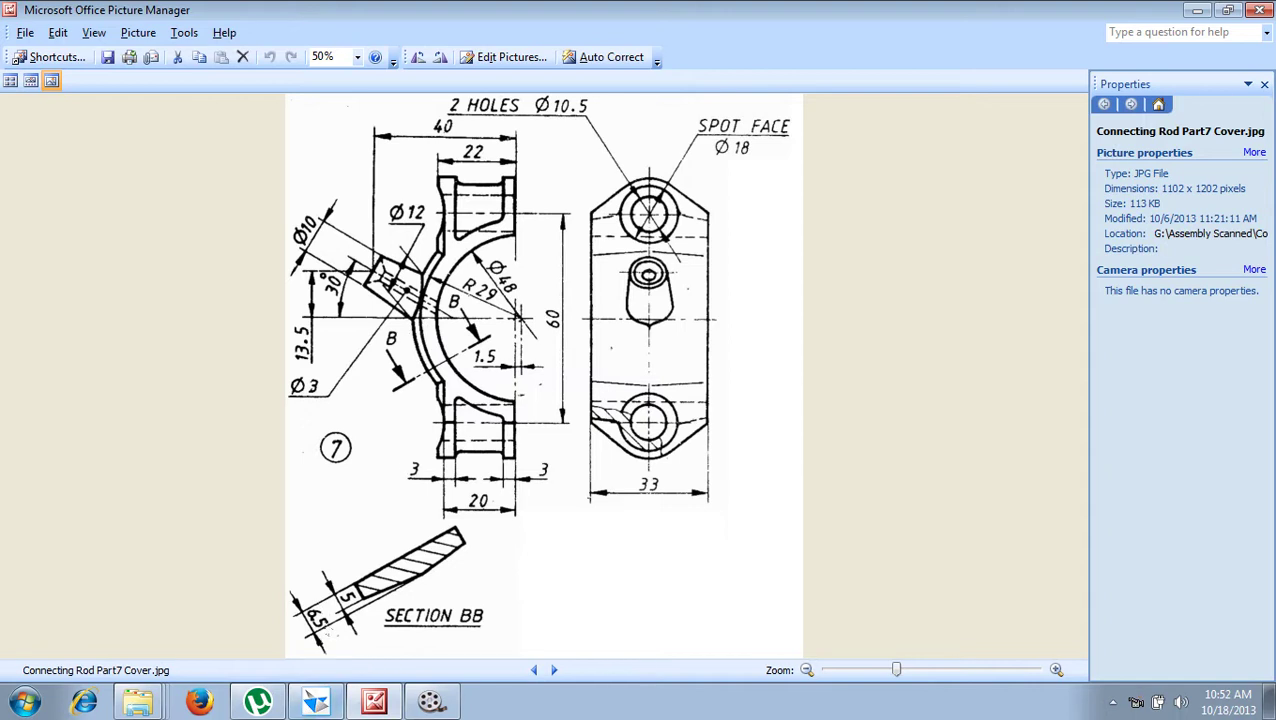
click(313, 704)
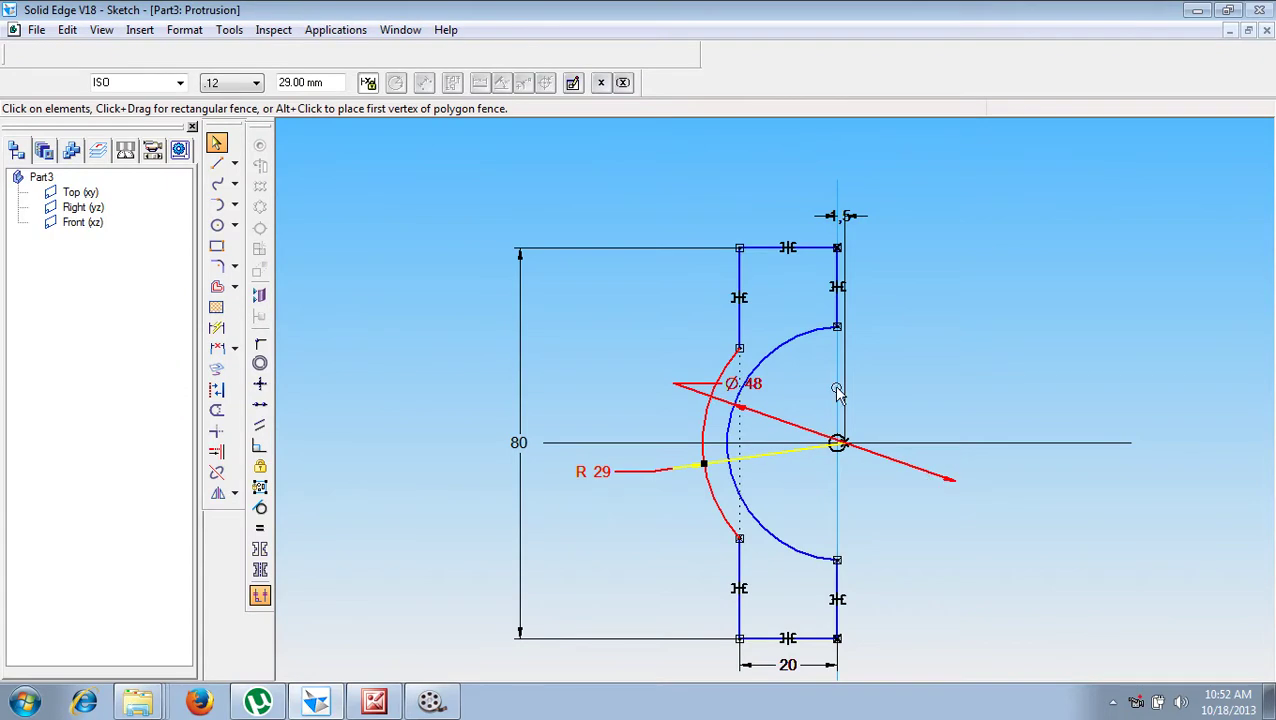
click(519, 260)
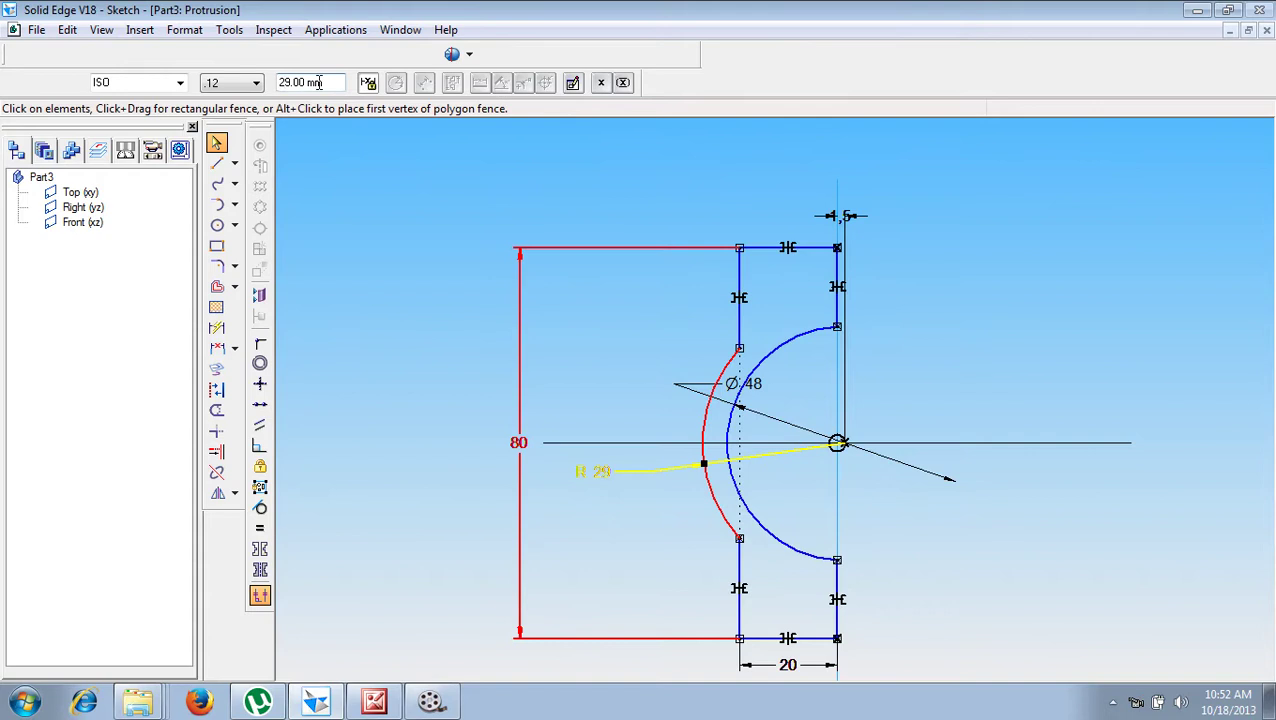
click(318, 83)
text(30.5)
key(Return)
click(388, 247)
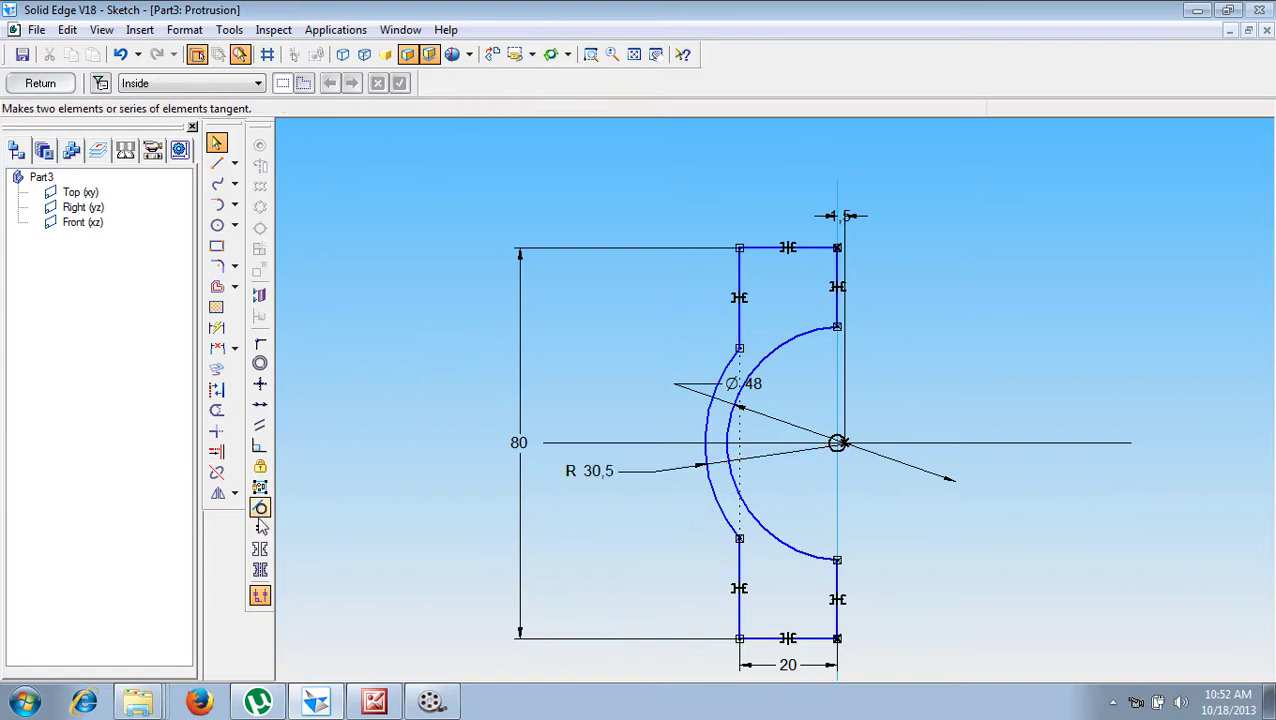
Step: Make the outer arc concentric with the 48 mm diameter inner arc
click(260, 363)
click(740, 507)
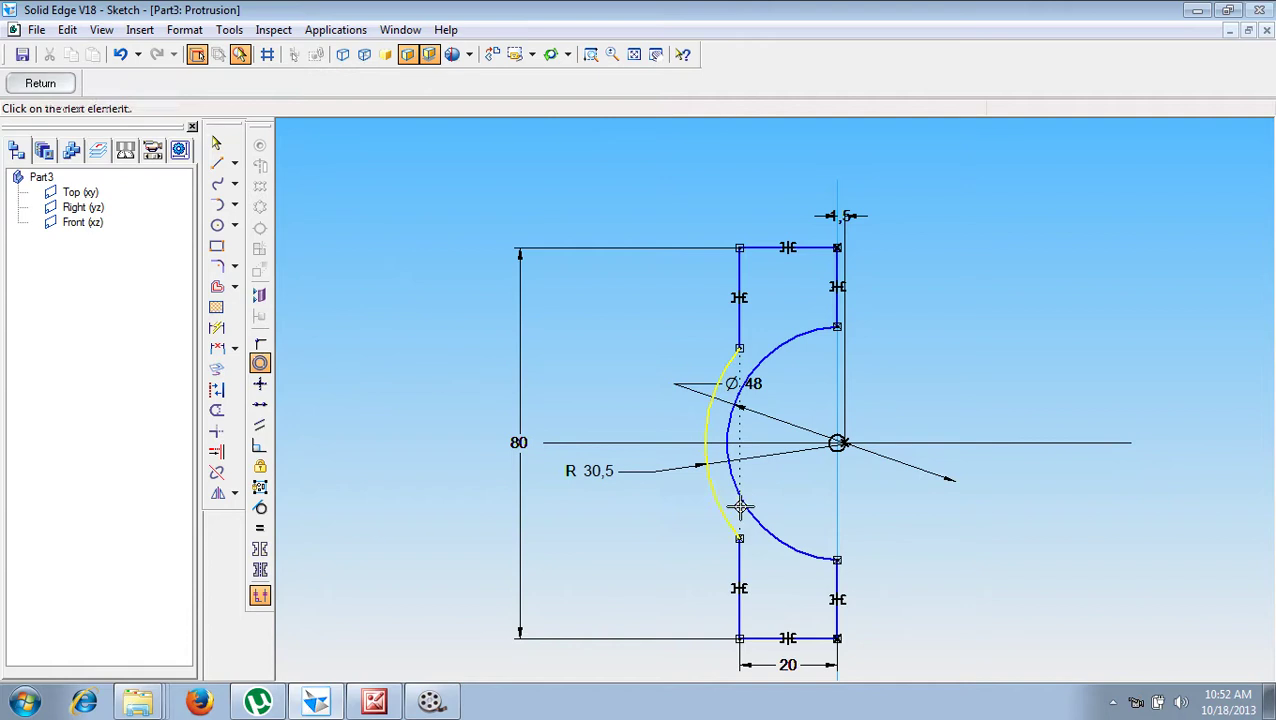
click(741, 507)
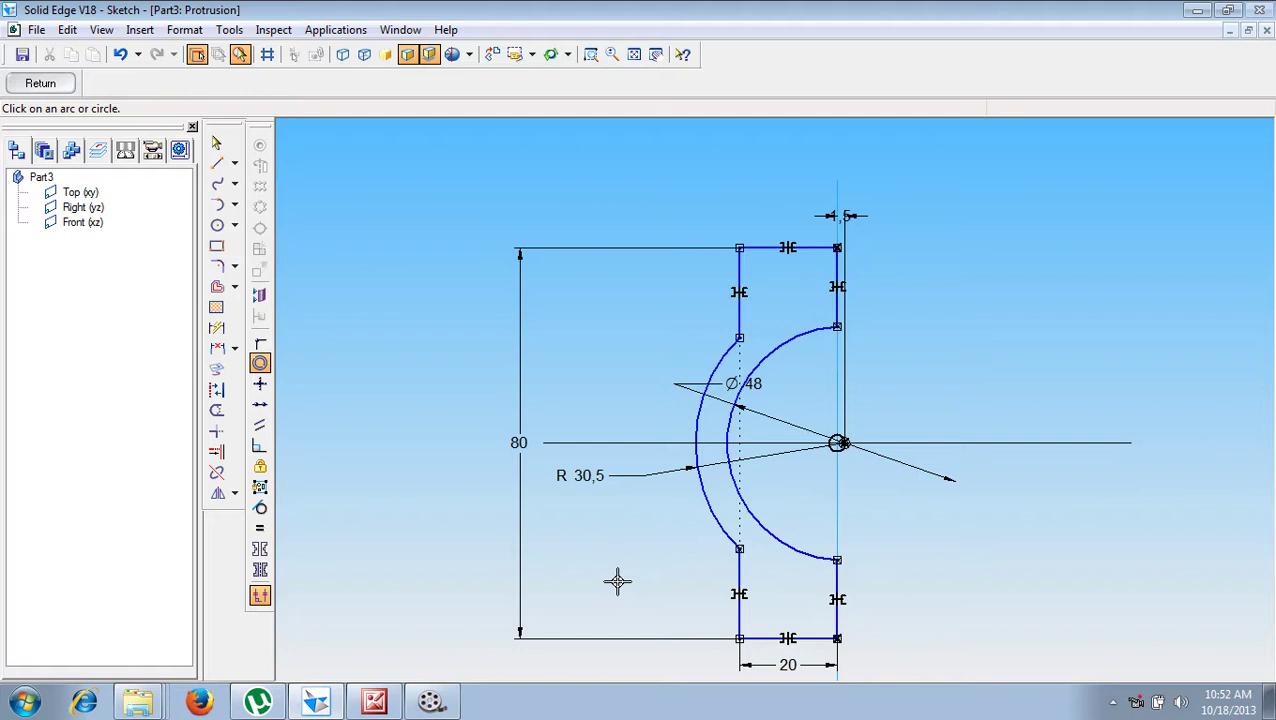
Step: Close the profile and extrude it symmetrically on both sides of the sketch plane to a total of 33 mm
click(40, 84)
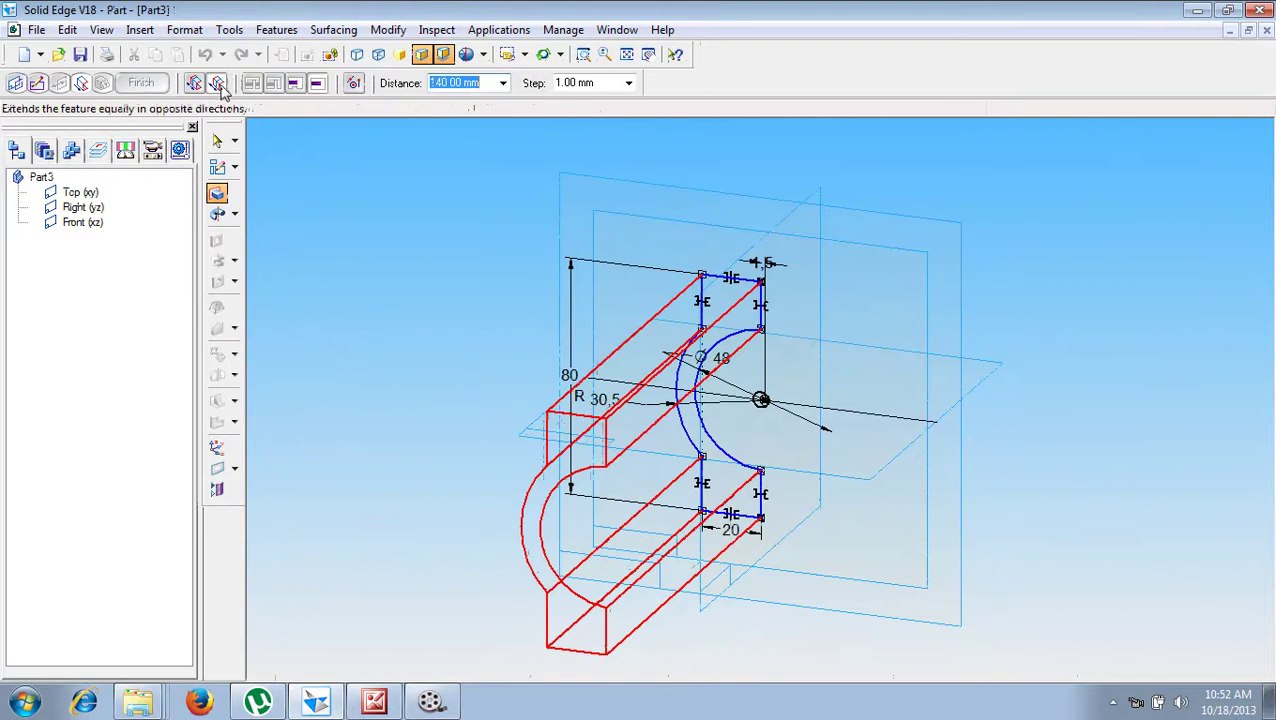
click(218, 84)
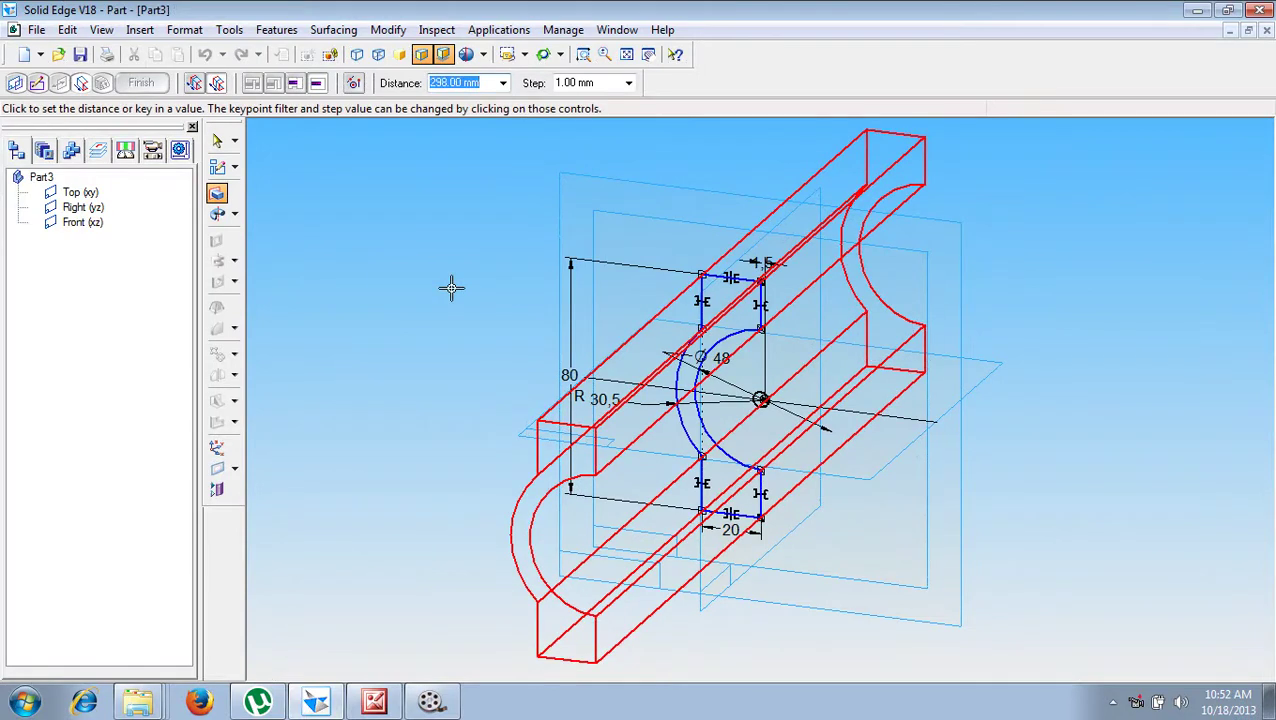
text(33)
key(Return)
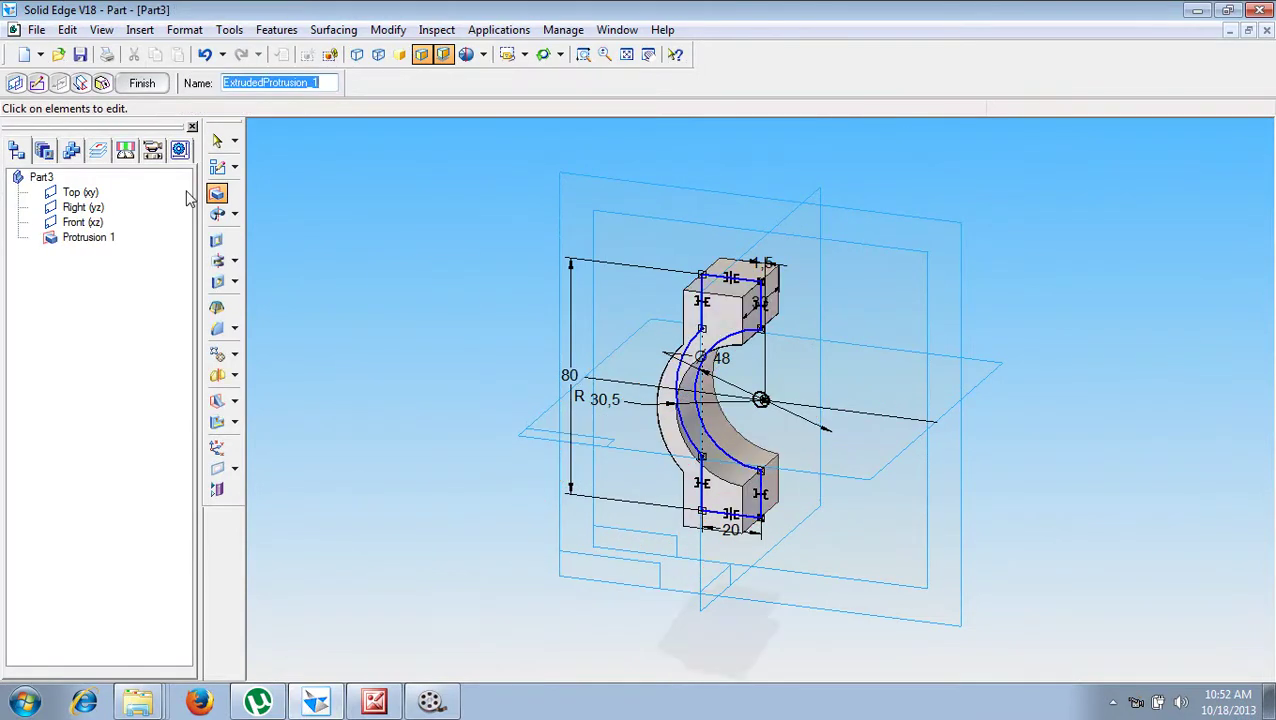
click(142, 84)
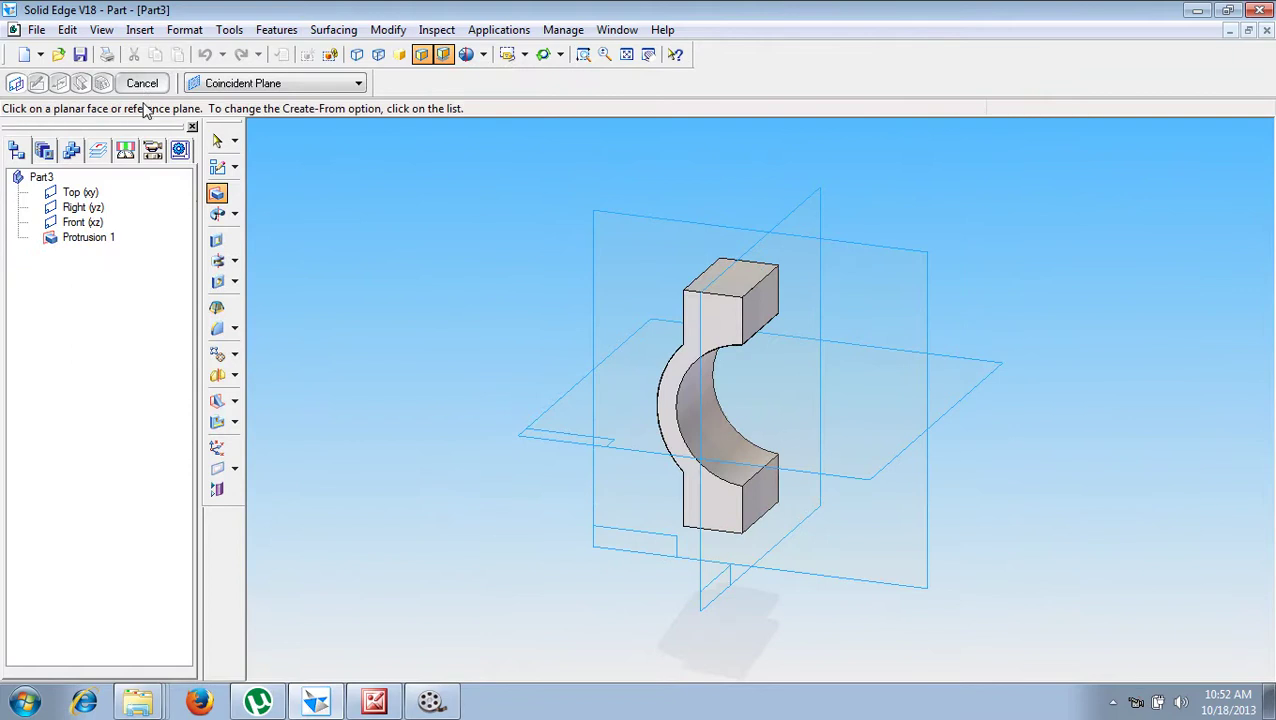
Step: Start a hole feature on the upper lug's flat inner face and, after checking the reference drawing, set its diameter to 10.5 mm
click(218, 282)
click(768, 313)
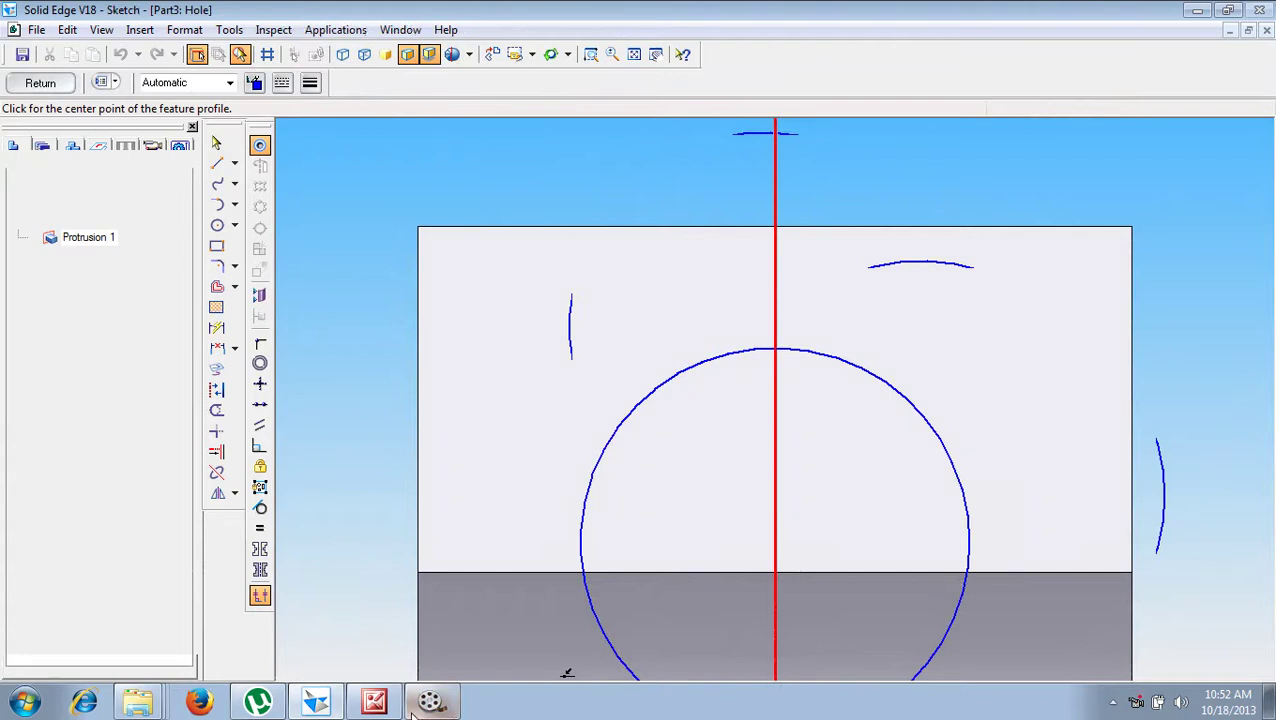
click(378, 703)
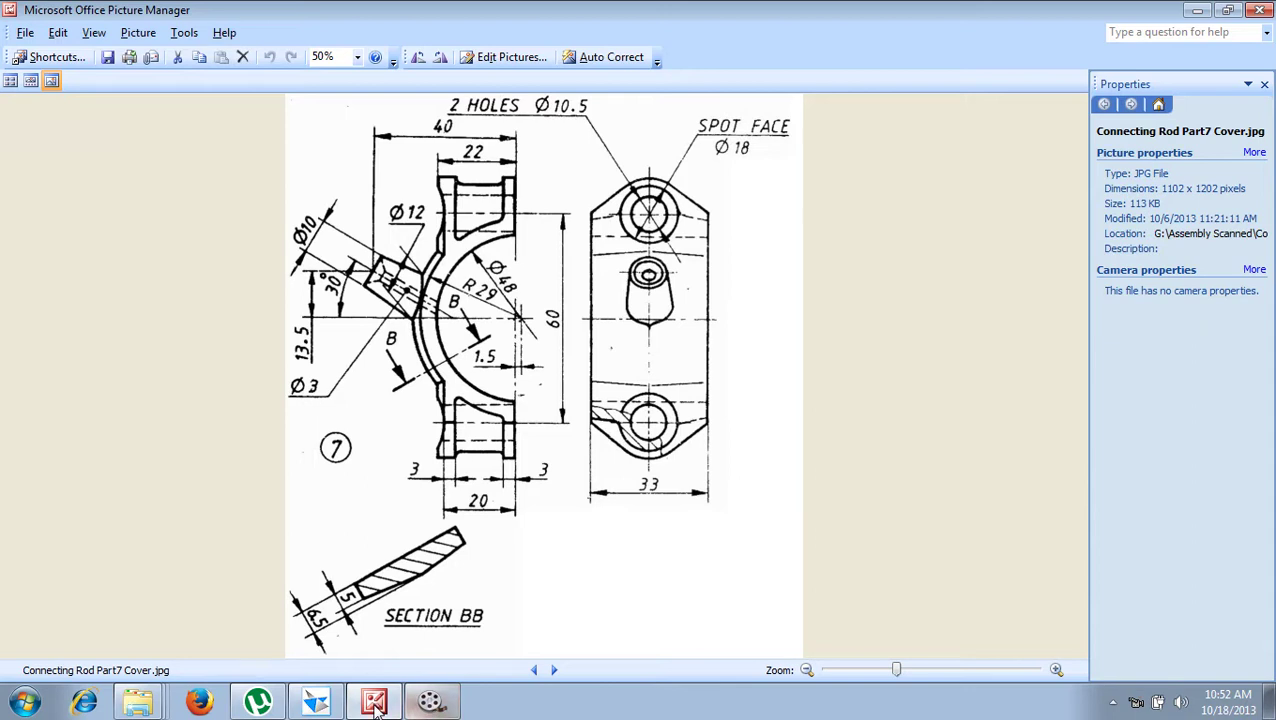
click(340, 705)
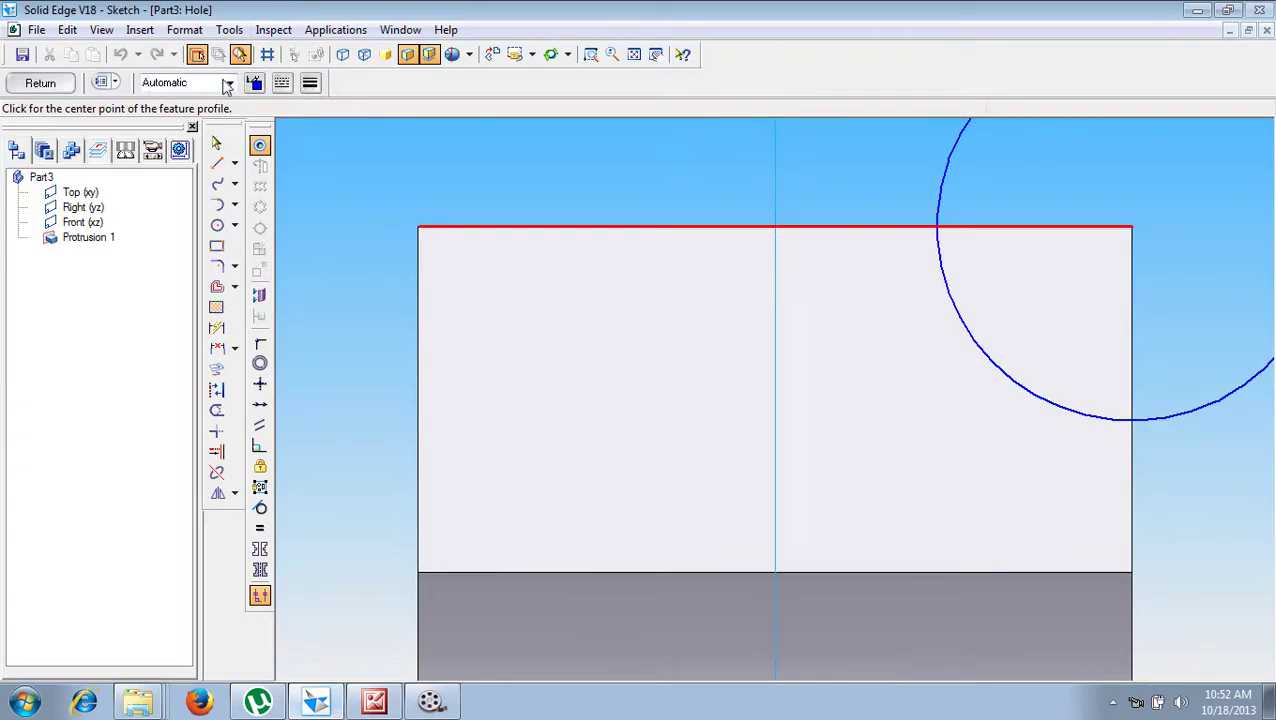
click(104, 82)
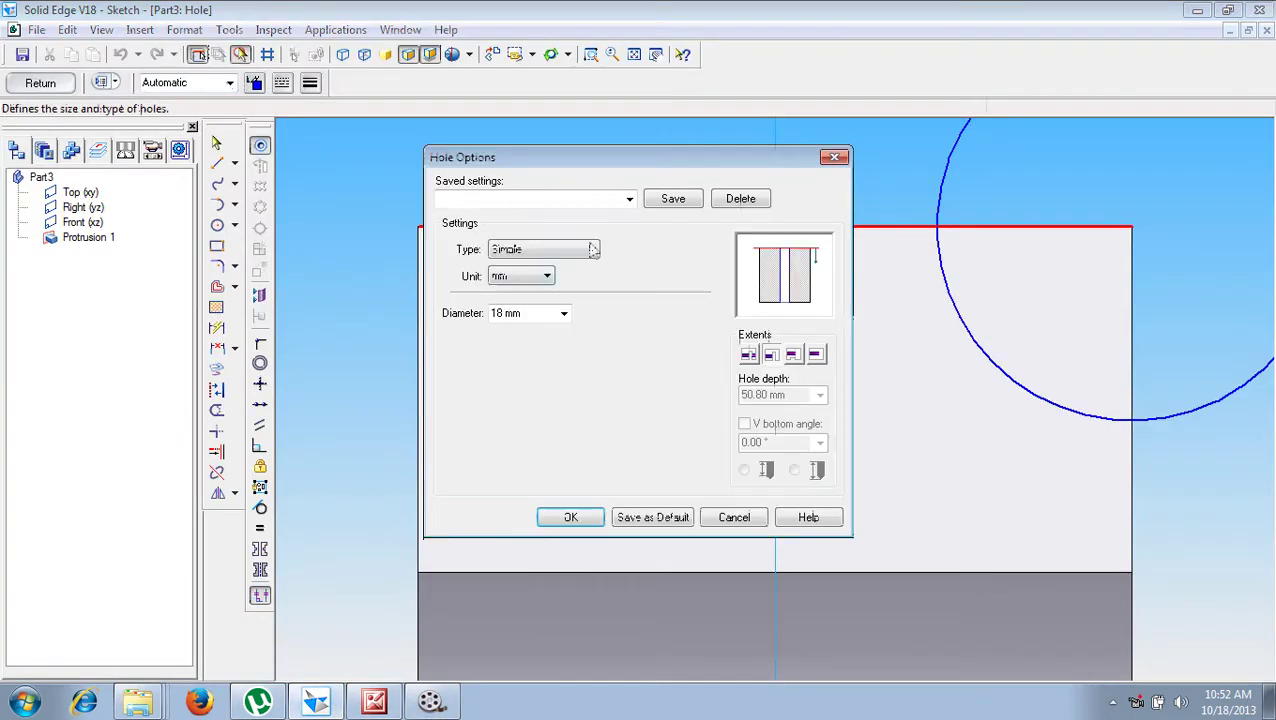
click(521, 316)
text(10.5)
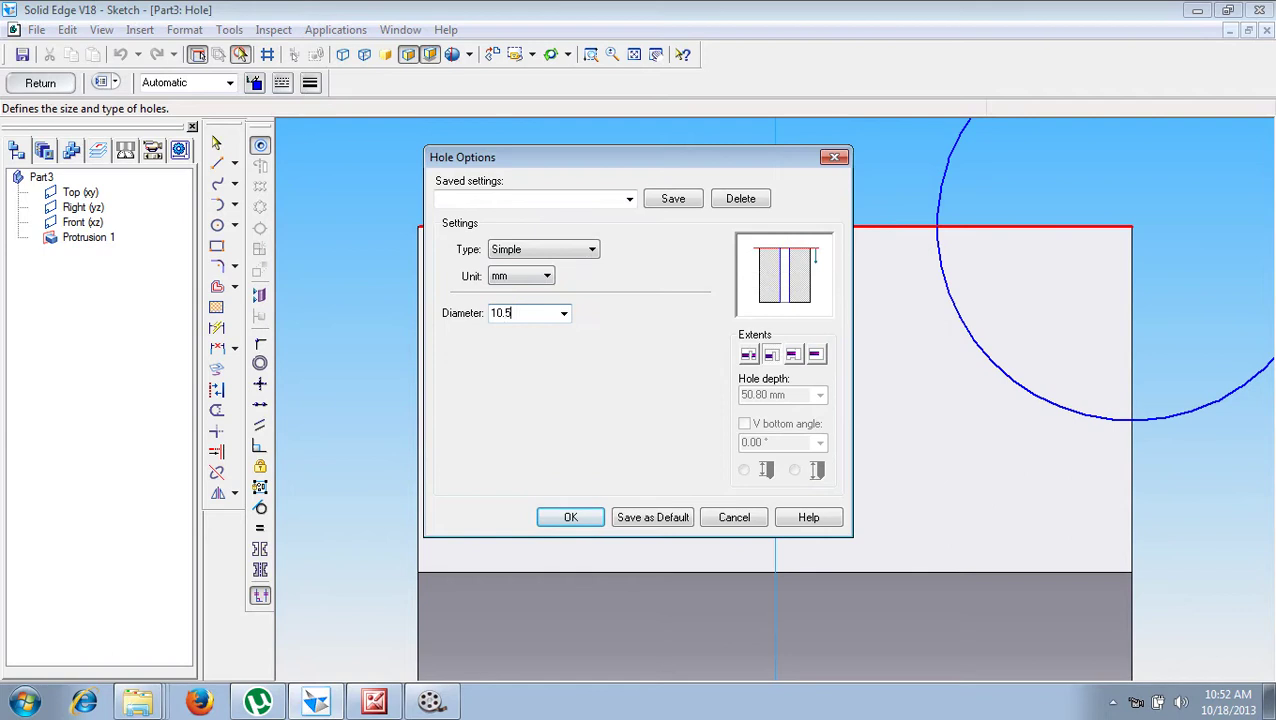
key(Return)
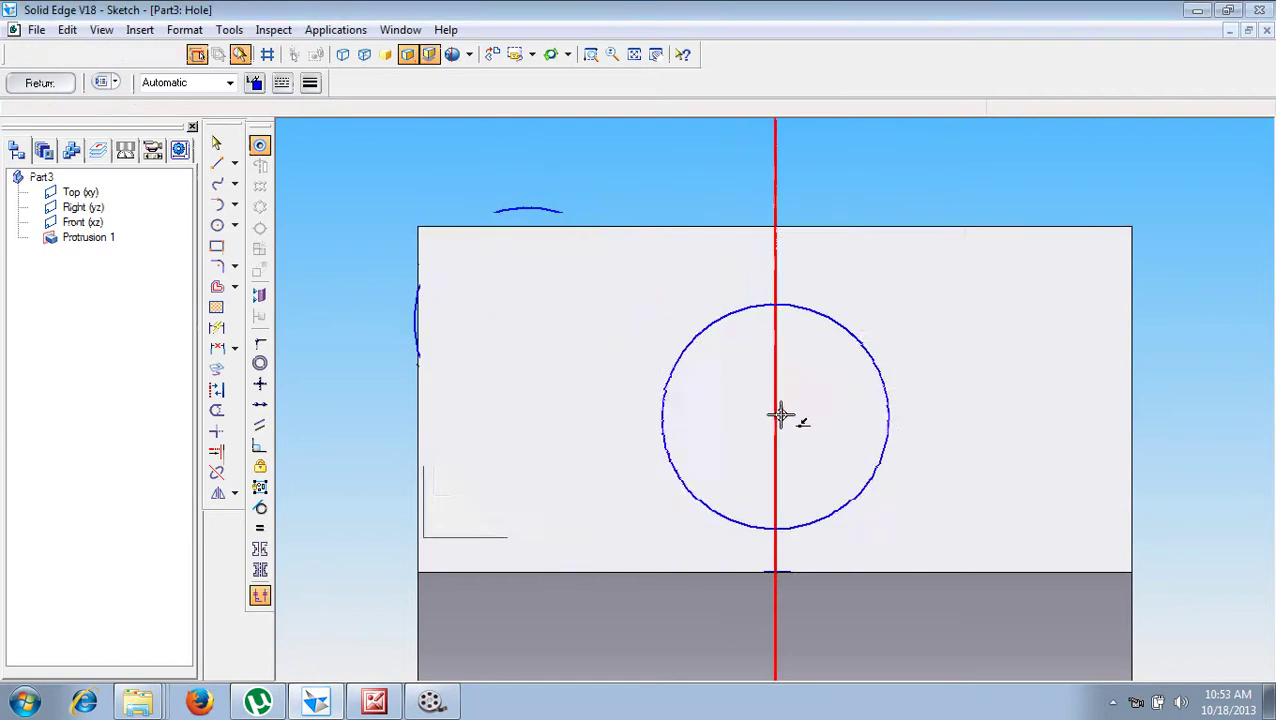
Step: Place two hole circles on the vertical centre axis, one on the upper lug and one on the lower lug
click(775, 406)
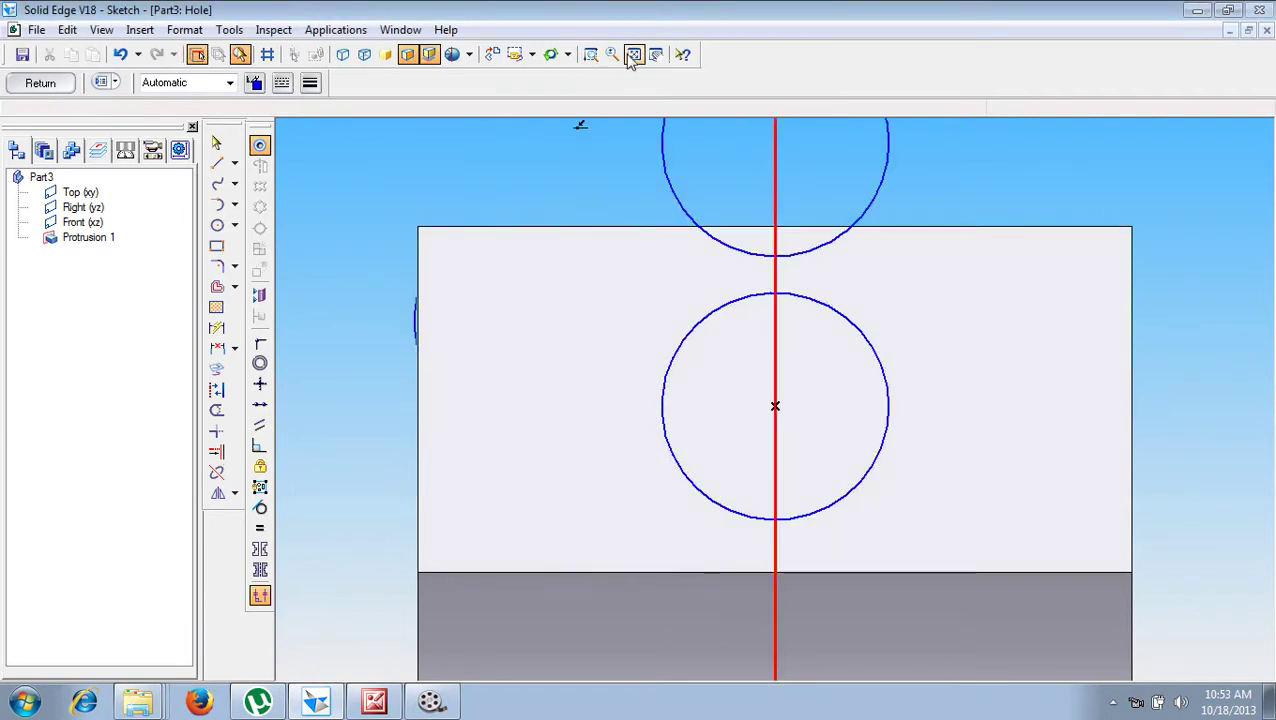
key(ctrl+f)
click(775, 541)
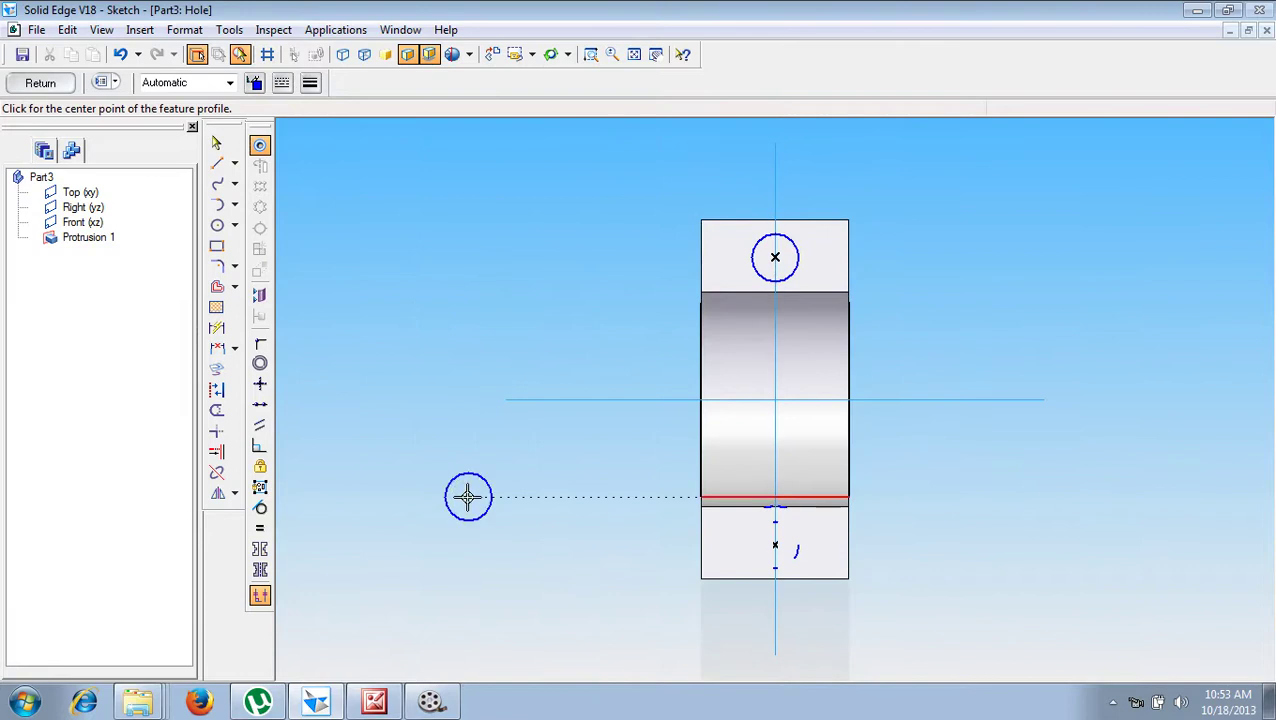
Step: Dimension the upper hole's centre 30 mm from the horizontal axis
click(218, 347)
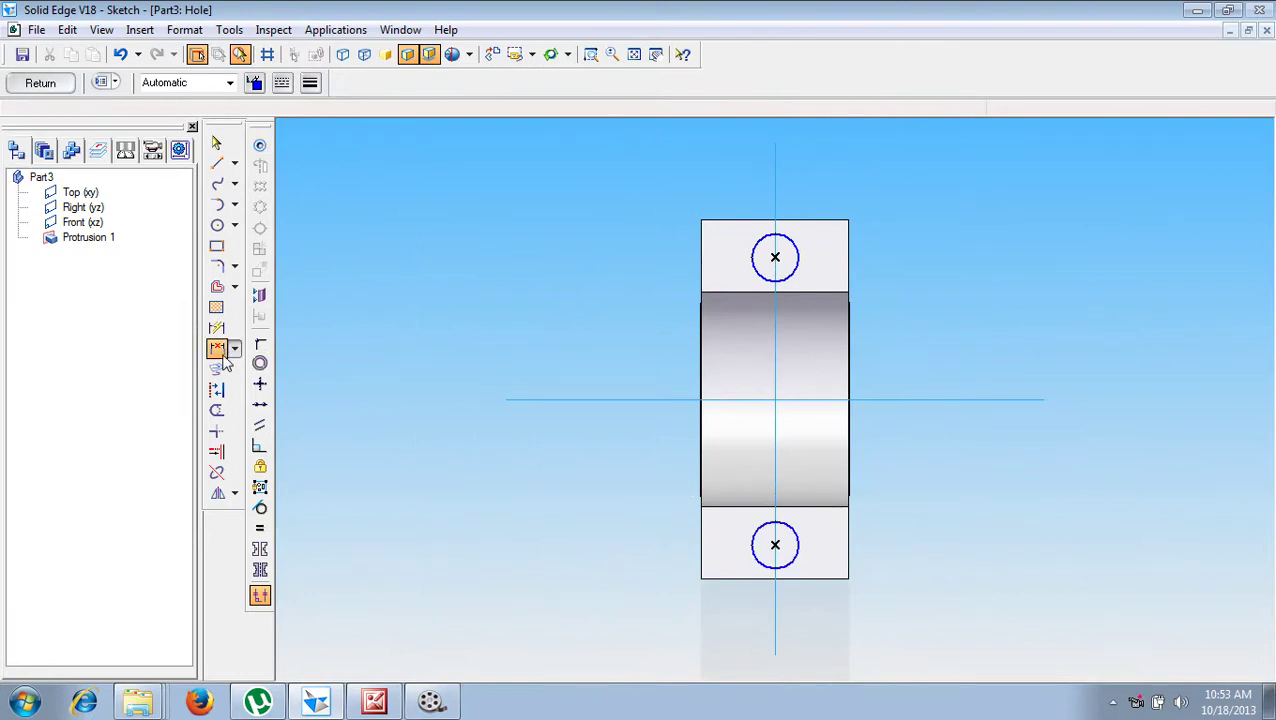
click(797, 263)
click(1030, 399)
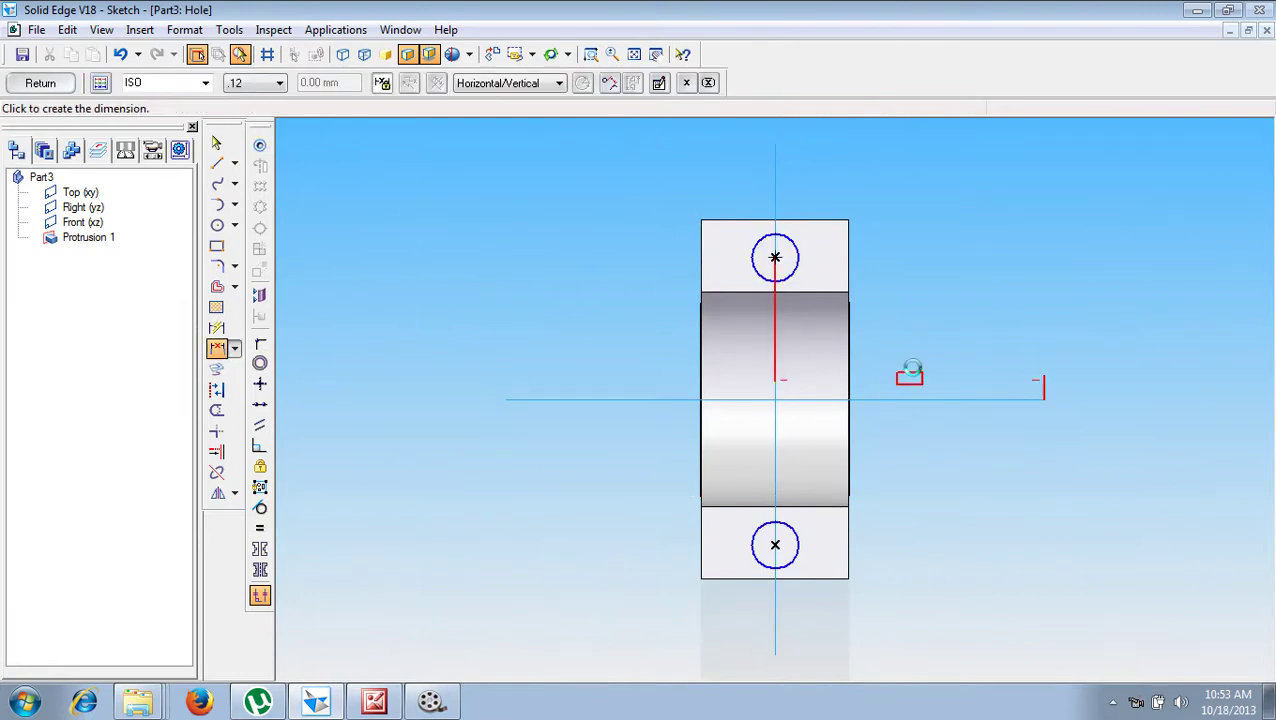
click(945, 333)
text(30)
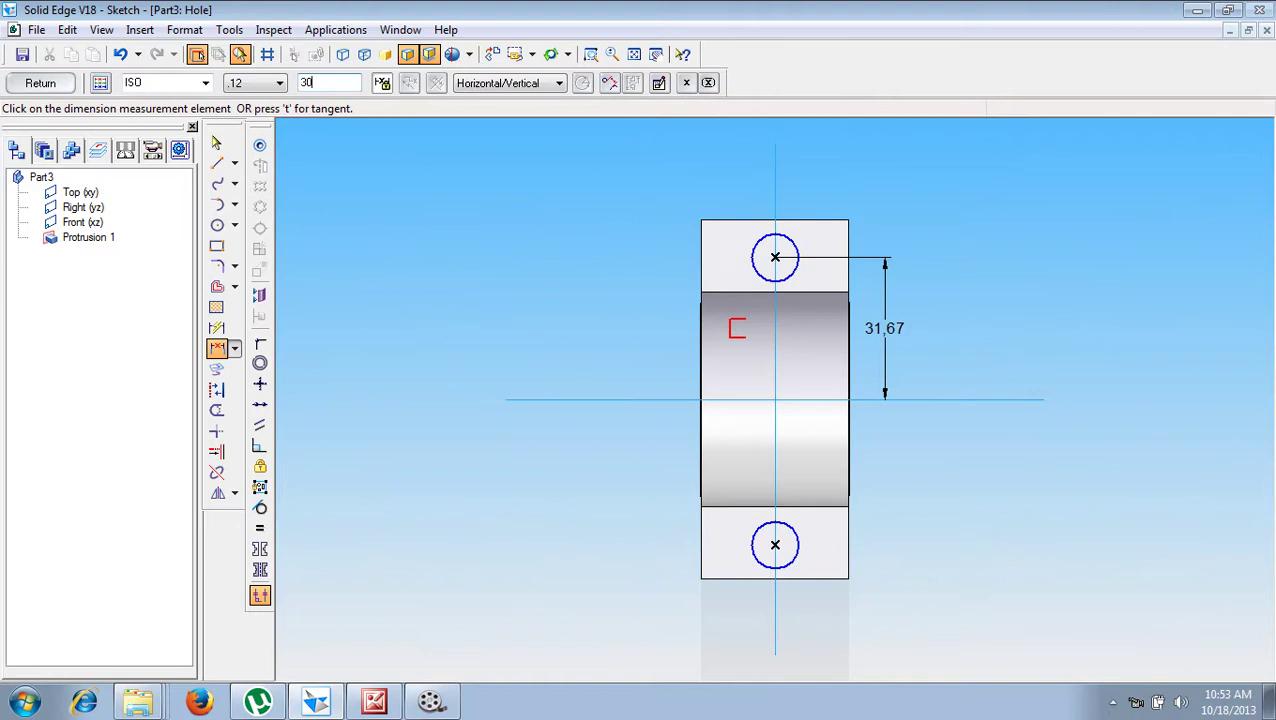
key(Return)
Step: Dimension the lower hole's centre 30 mm from the horizontal axis and finish the two-hole feature
click(810, 547)
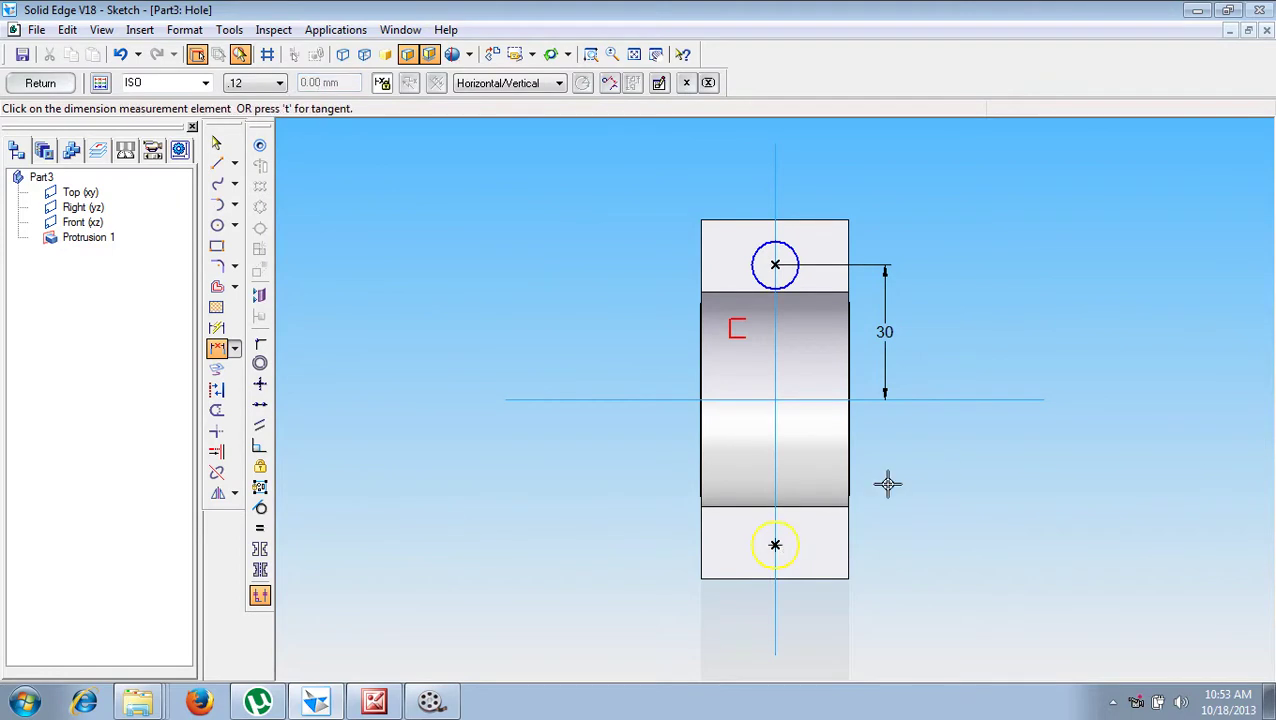
click(906, 399)
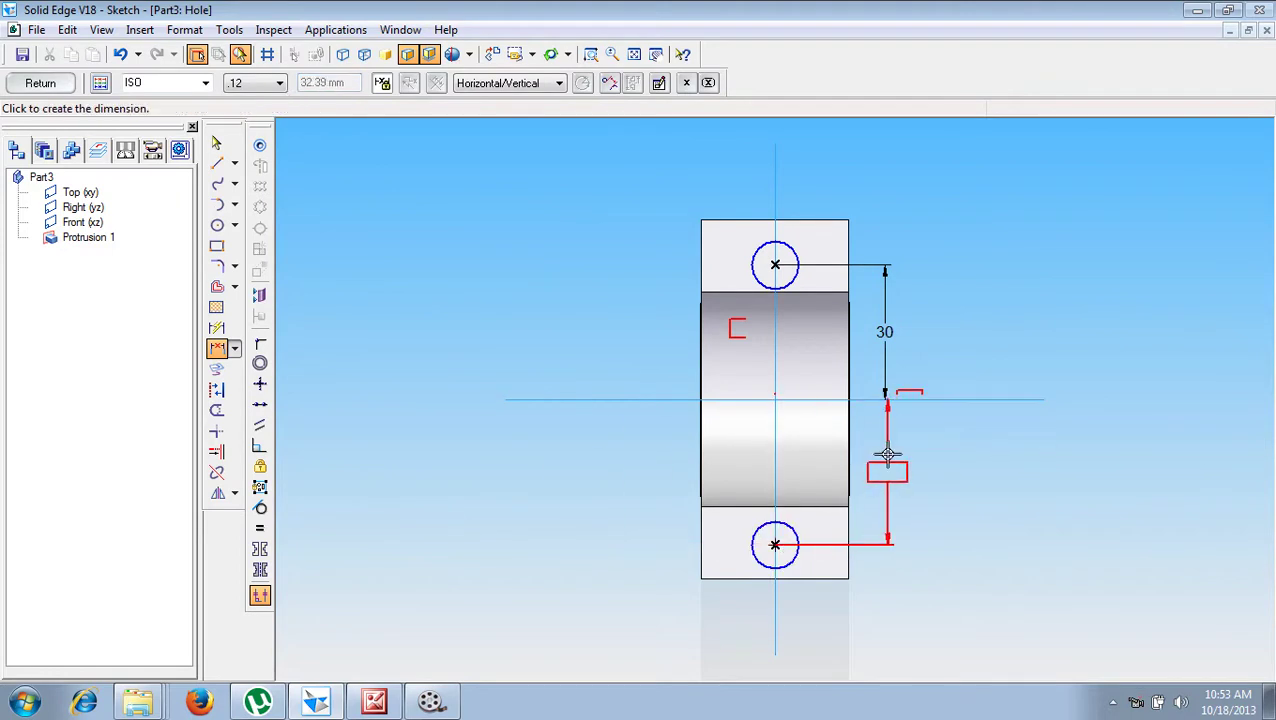
click(889, 470)
text(30)
key(Return)
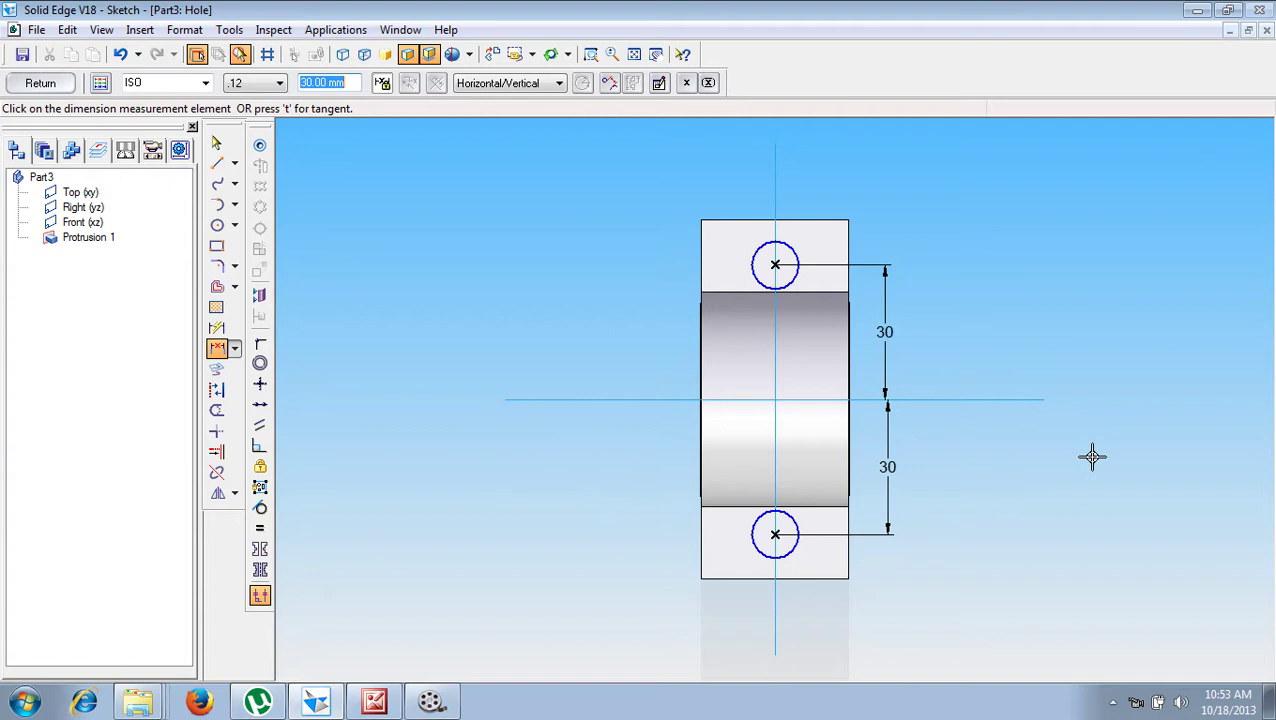
click(40, 83)
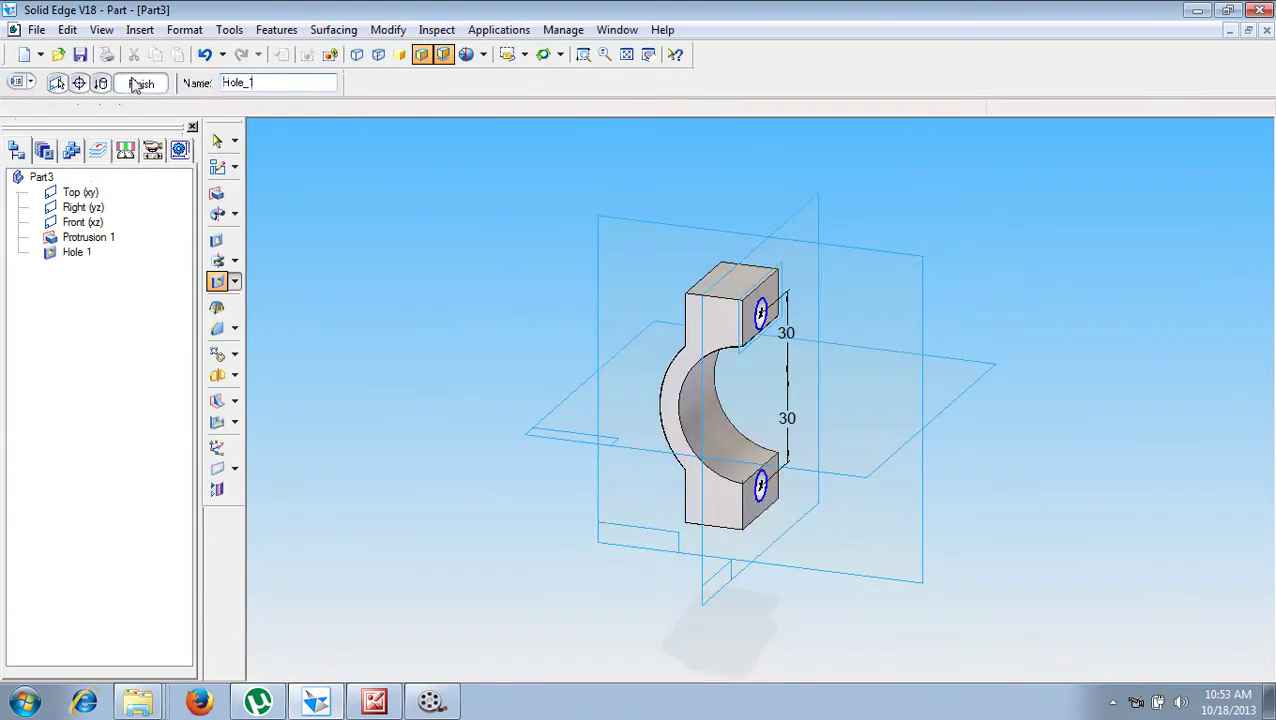
click(138, 84)
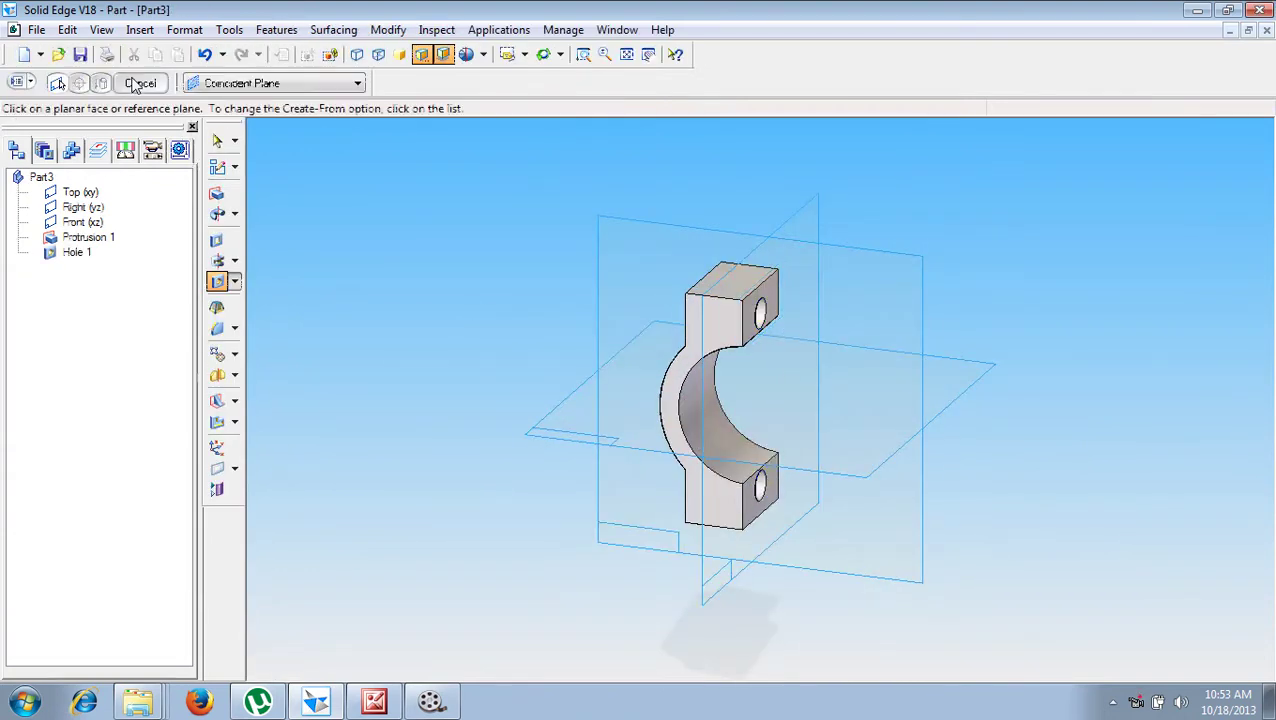
Step: Start a cutout sketch on the upper lug's flat inner face and check the lug outline in the reference drawing
click(217, 242)
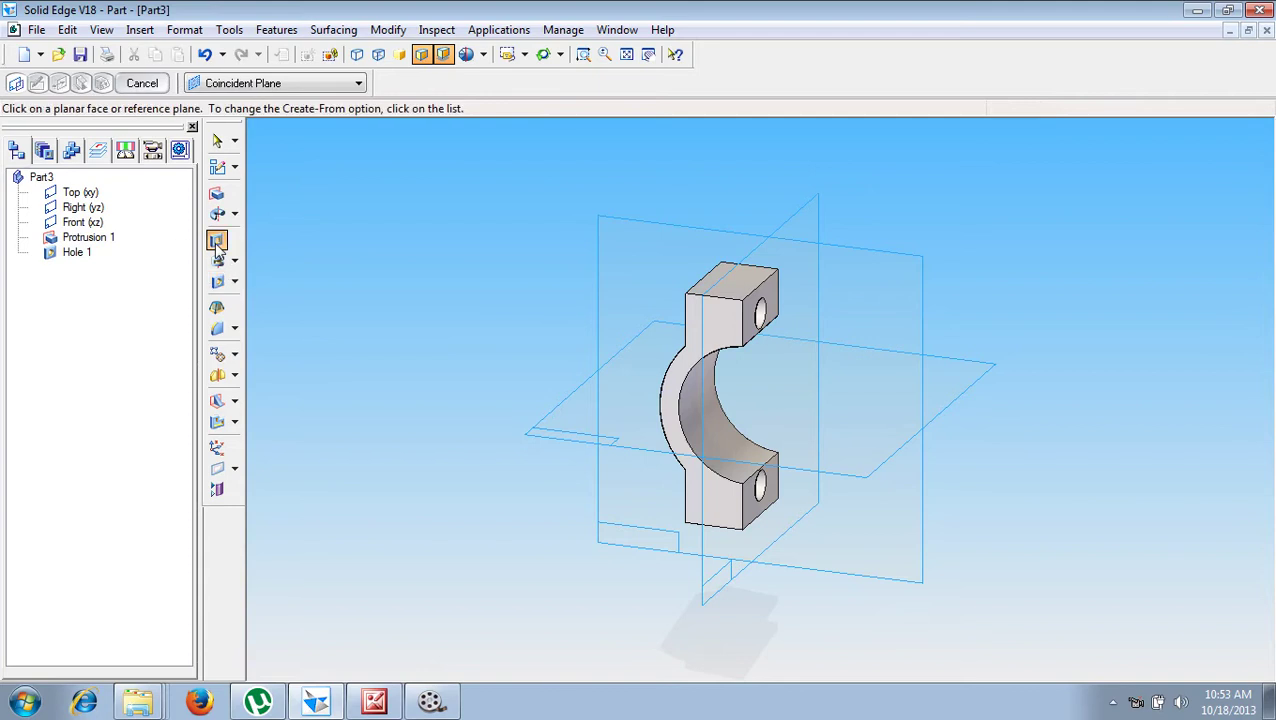
middle_drag(886, 353, 763, 293)
click(763, 293)
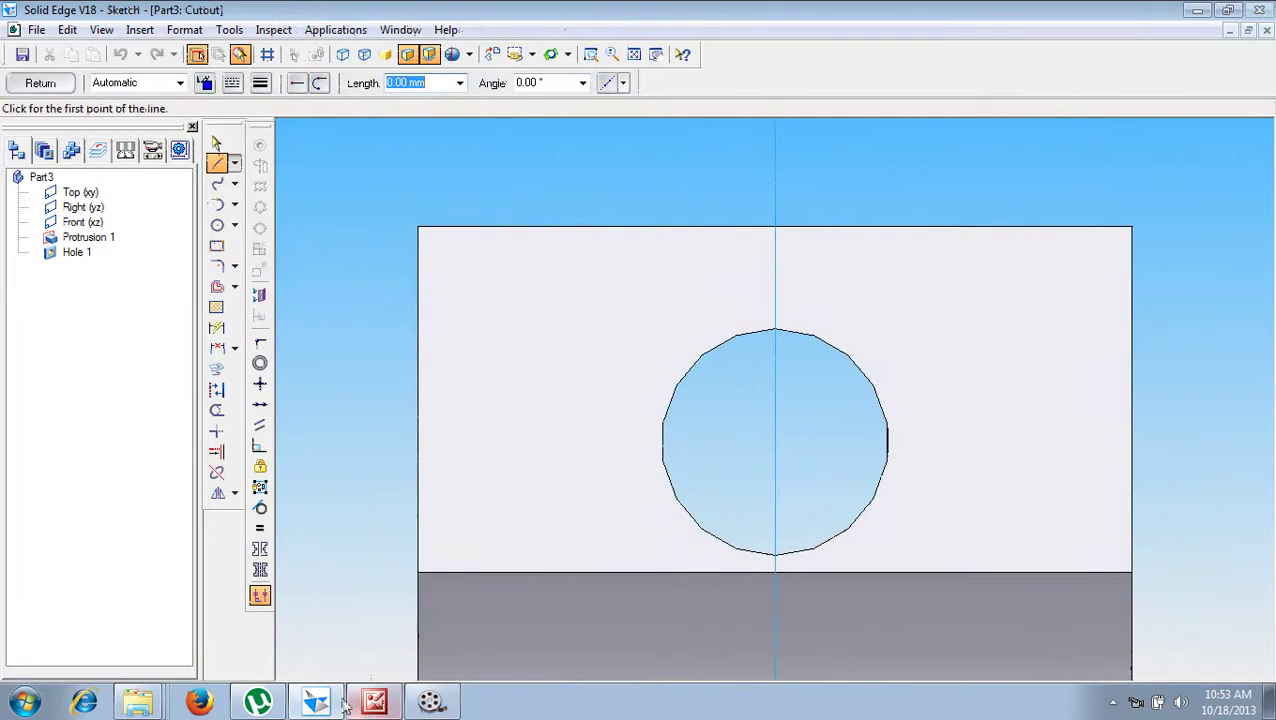
click(376, 703)
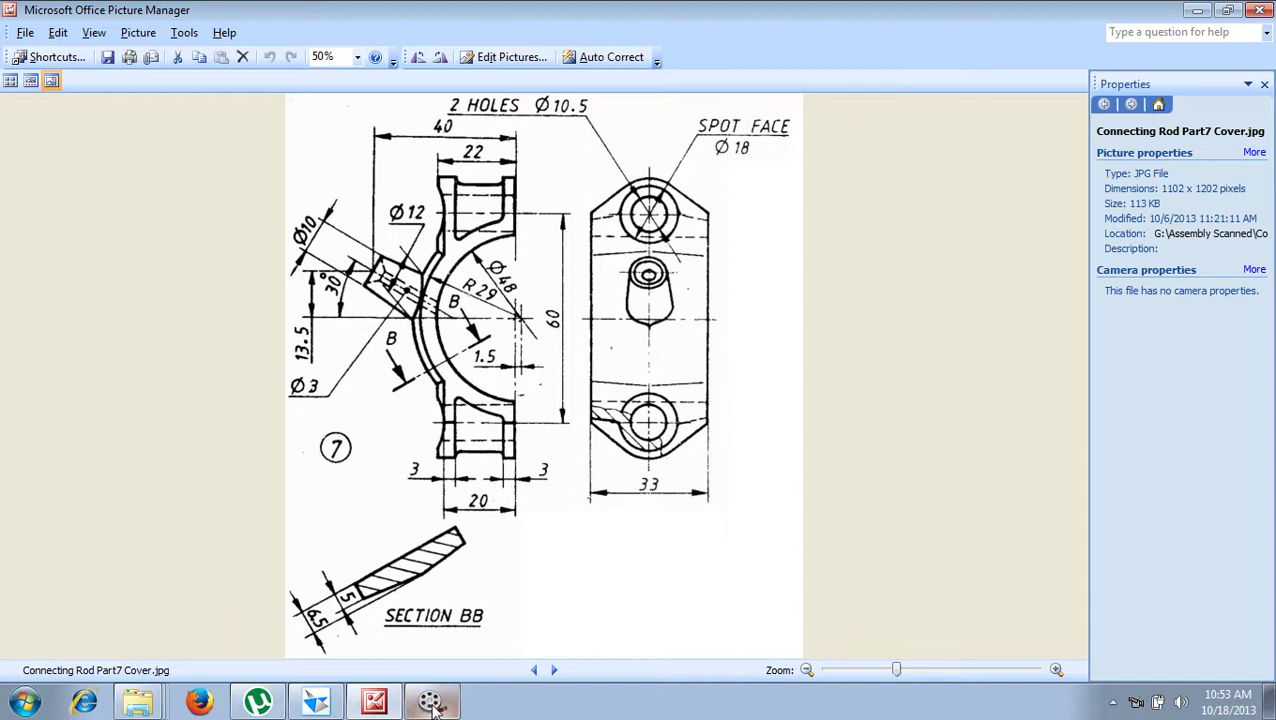
click(316, 703)
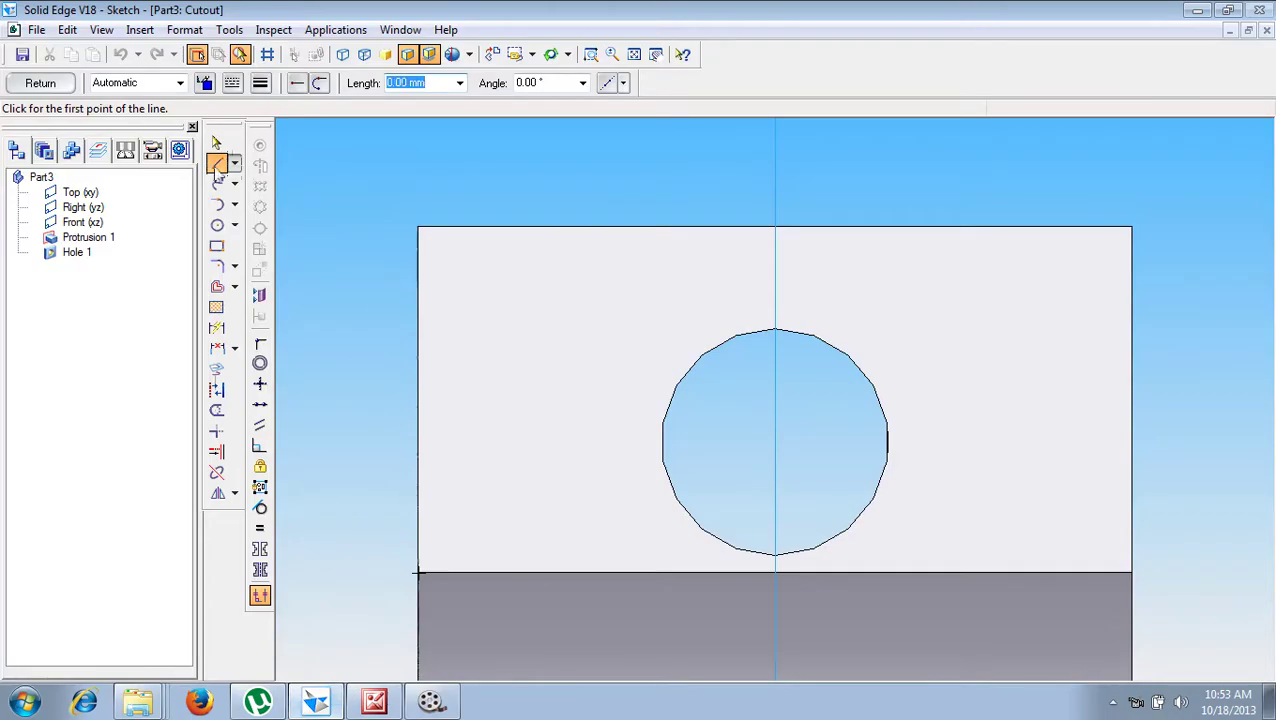
Step: Draw a 20 mm diameter circle concentric with the upper bolt hole
click(217, 225)
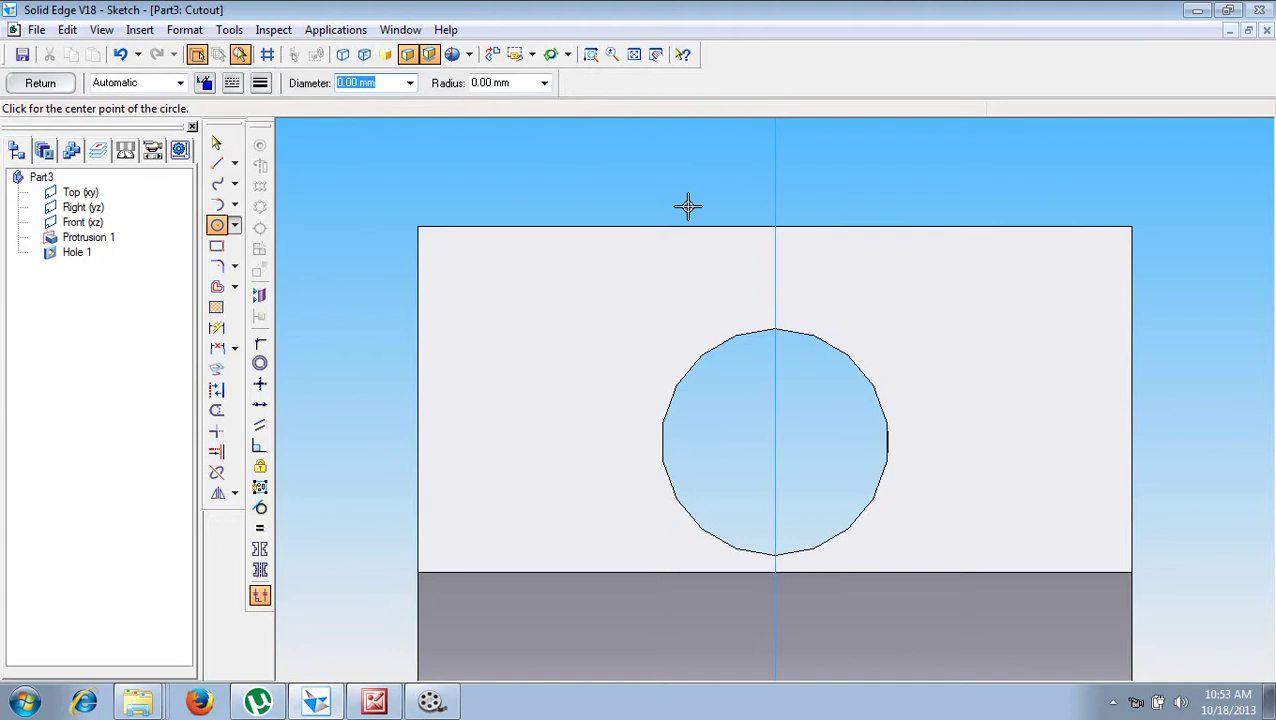
text(20)
key(Tab)
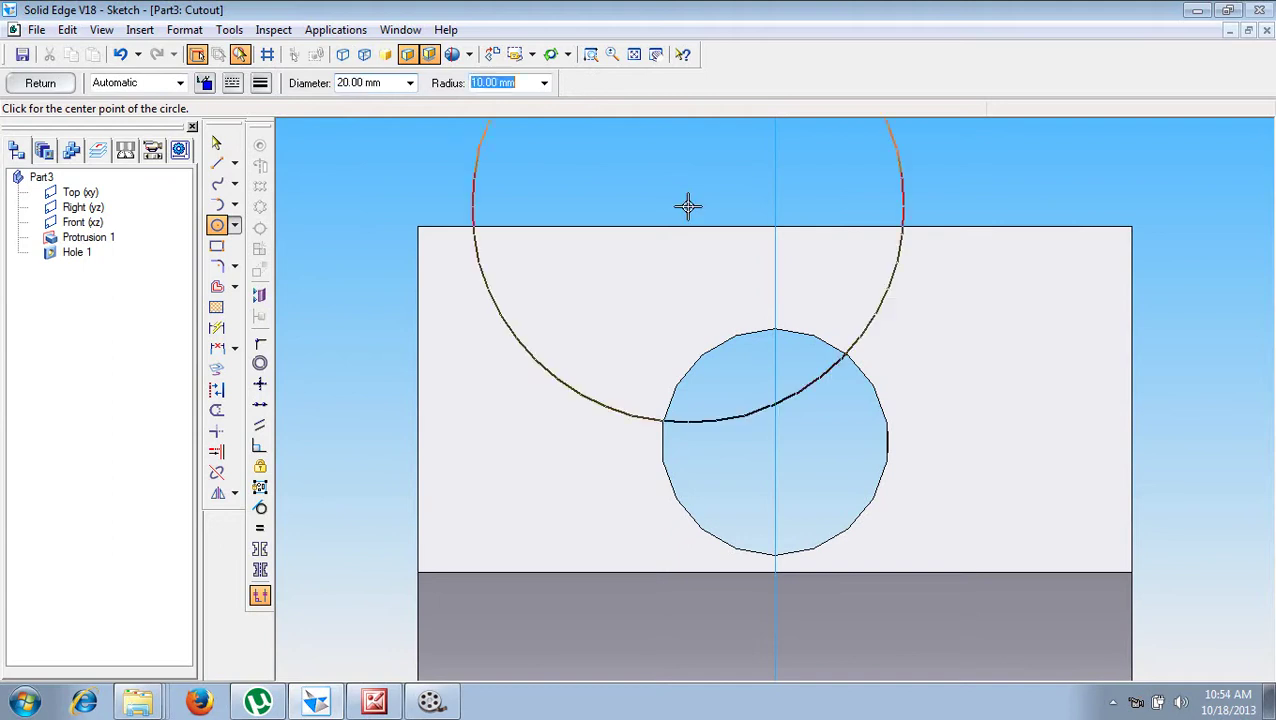
click(775, 443)
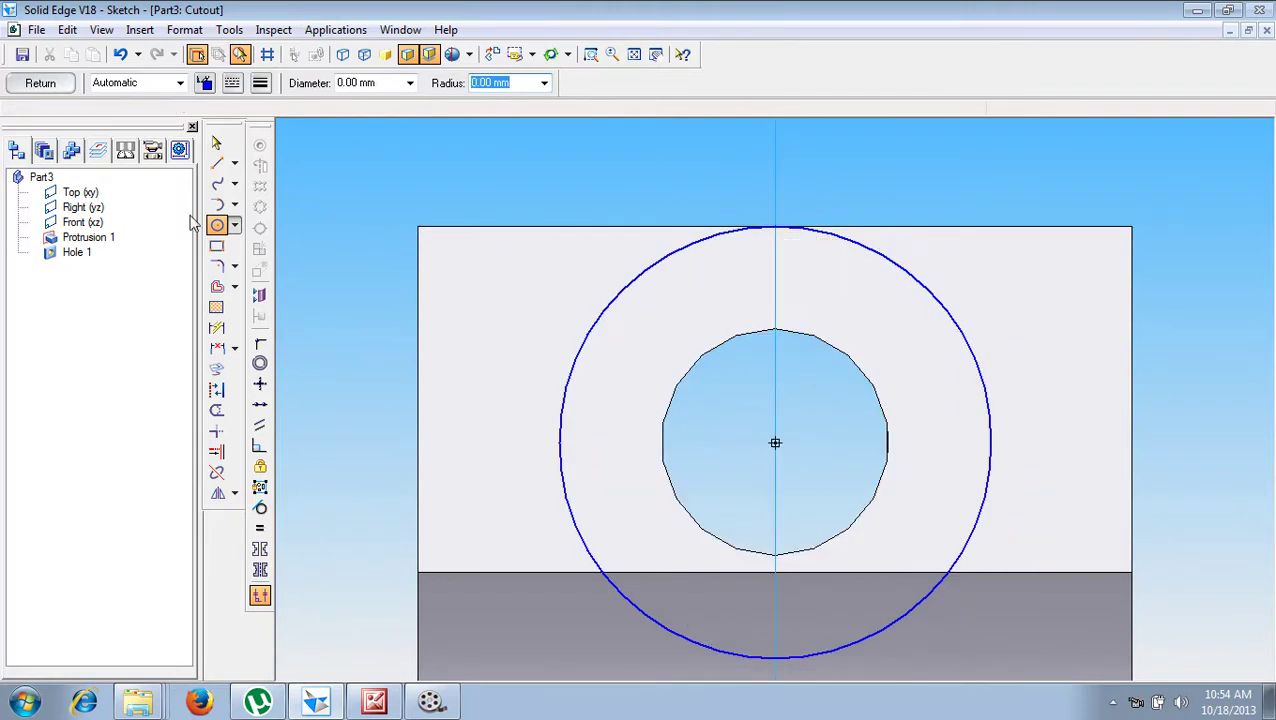
Step: Draw a line tangent to the circle's upper left, ending on the lug's left edge level with the hole centre
click(217, 163)
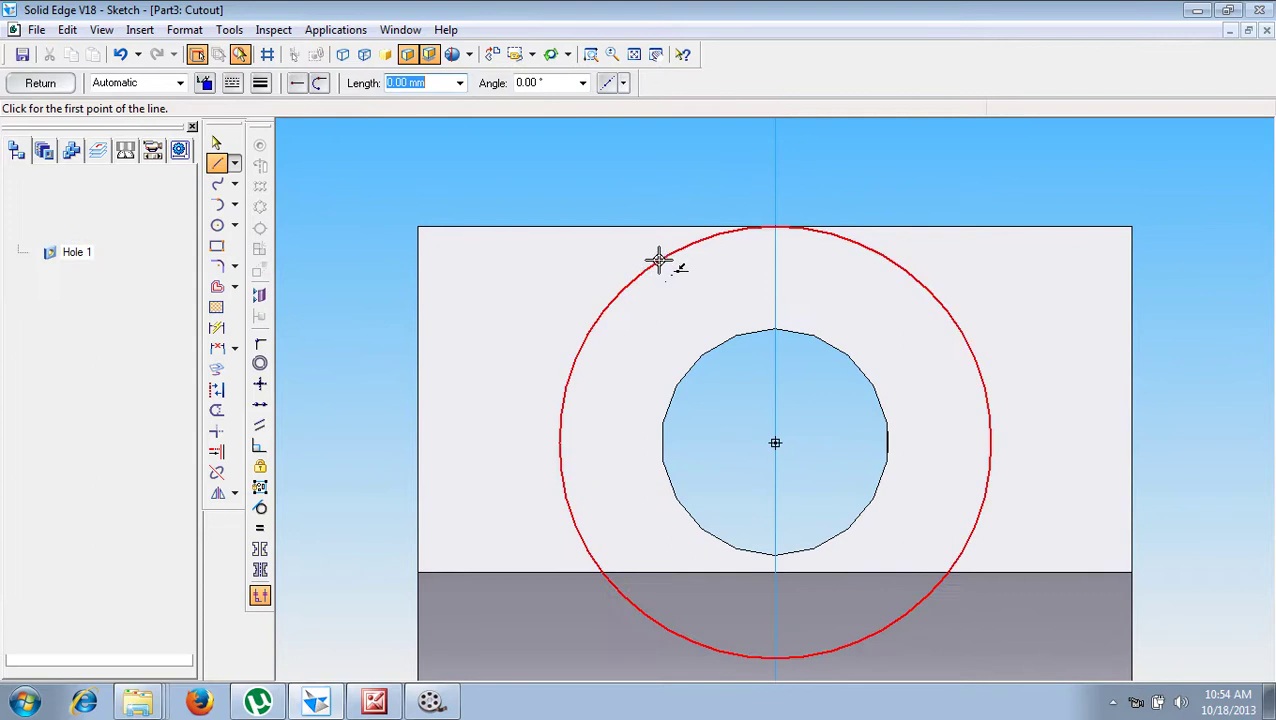
click(658, 260)
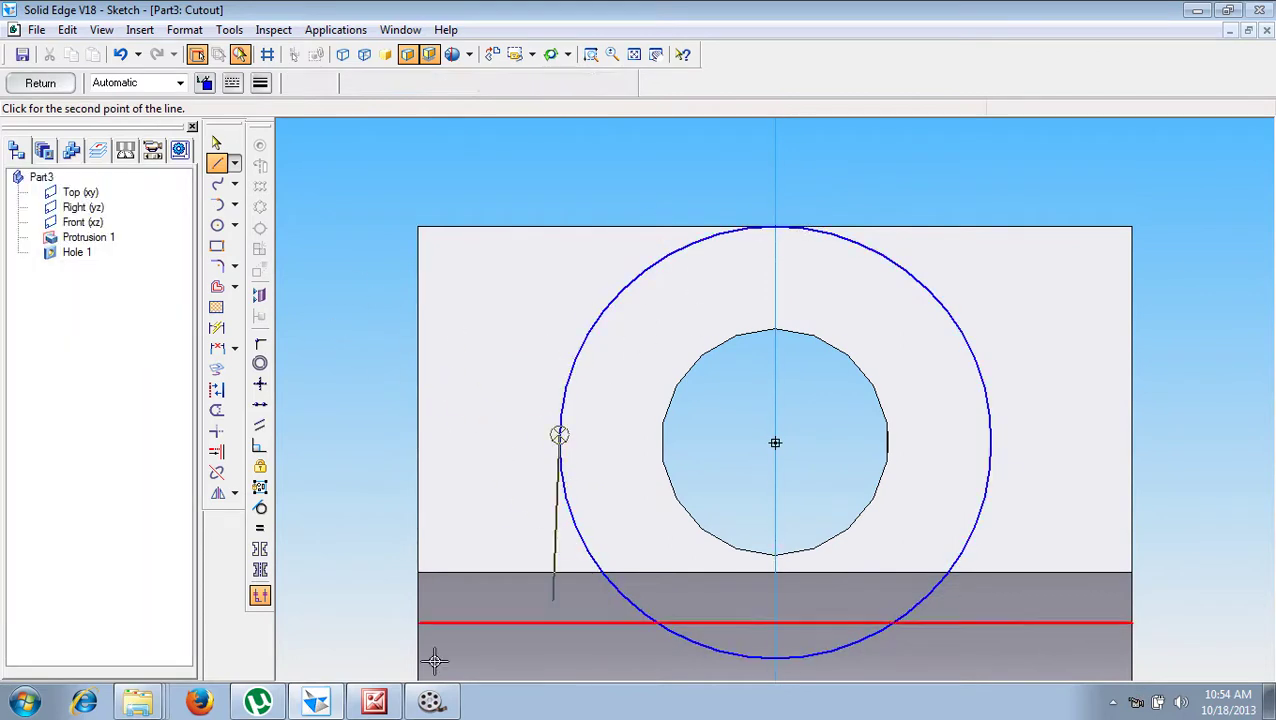
click(479, 510)
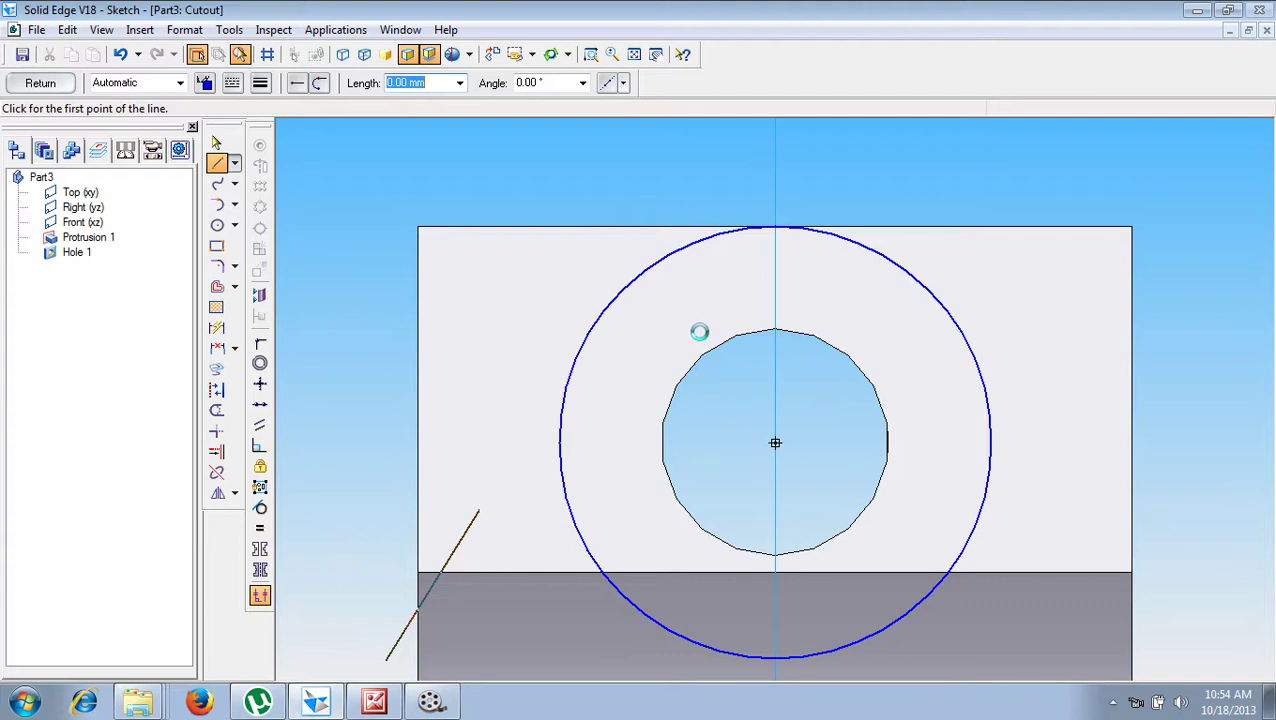
click(694, 244)
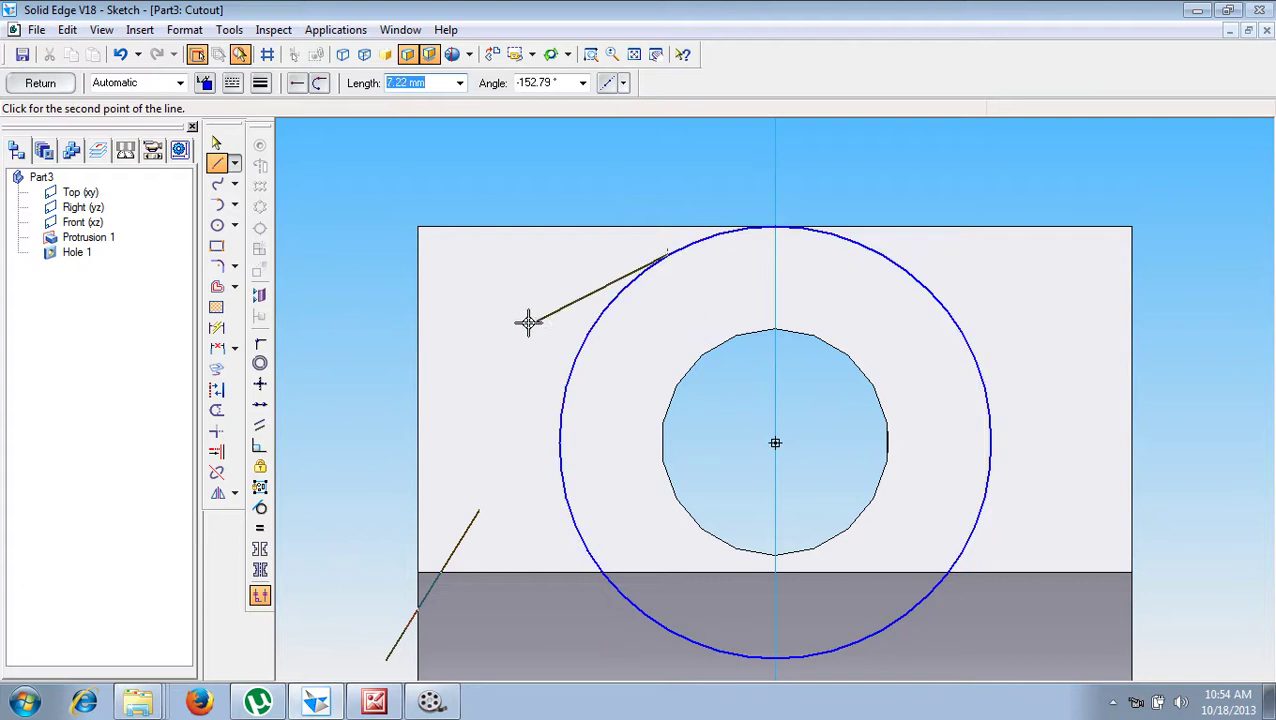
click(417, 441)
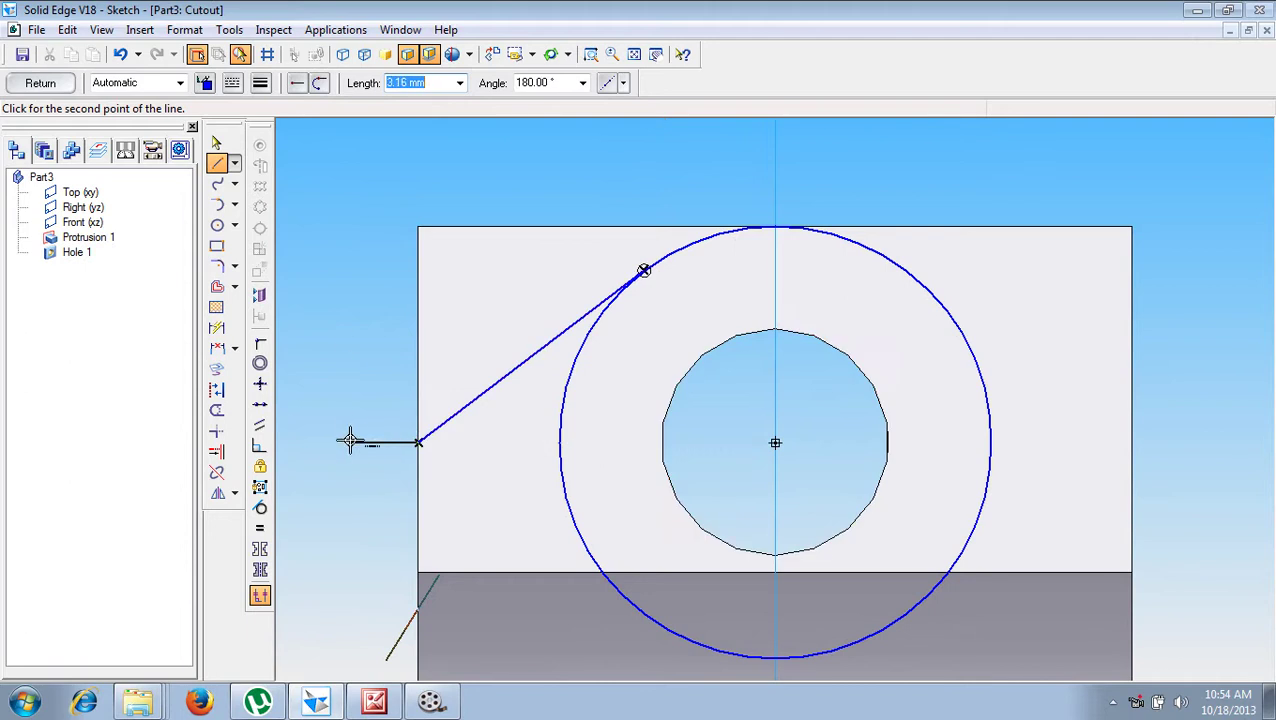
Step: Continue the line chain outside the lug, around its top and back to the right edge at hole-centre height
click(350, 441)
click(350, 174)
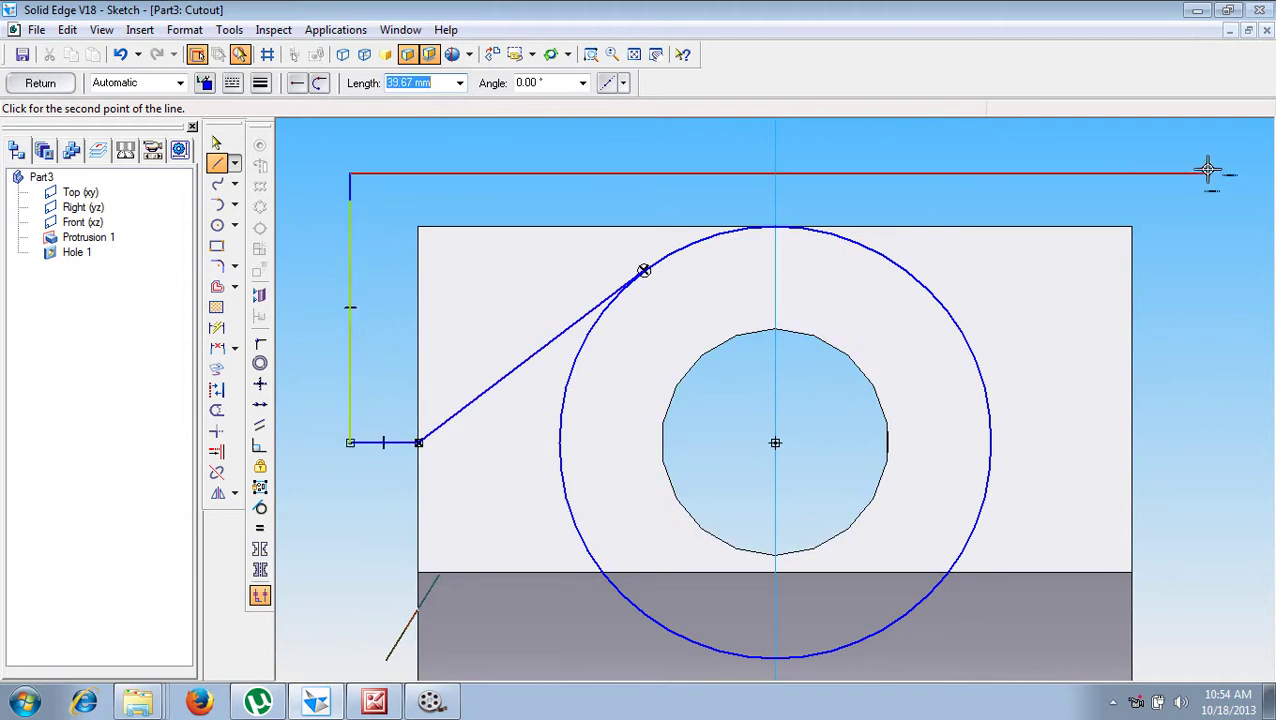
click(1207, 174)
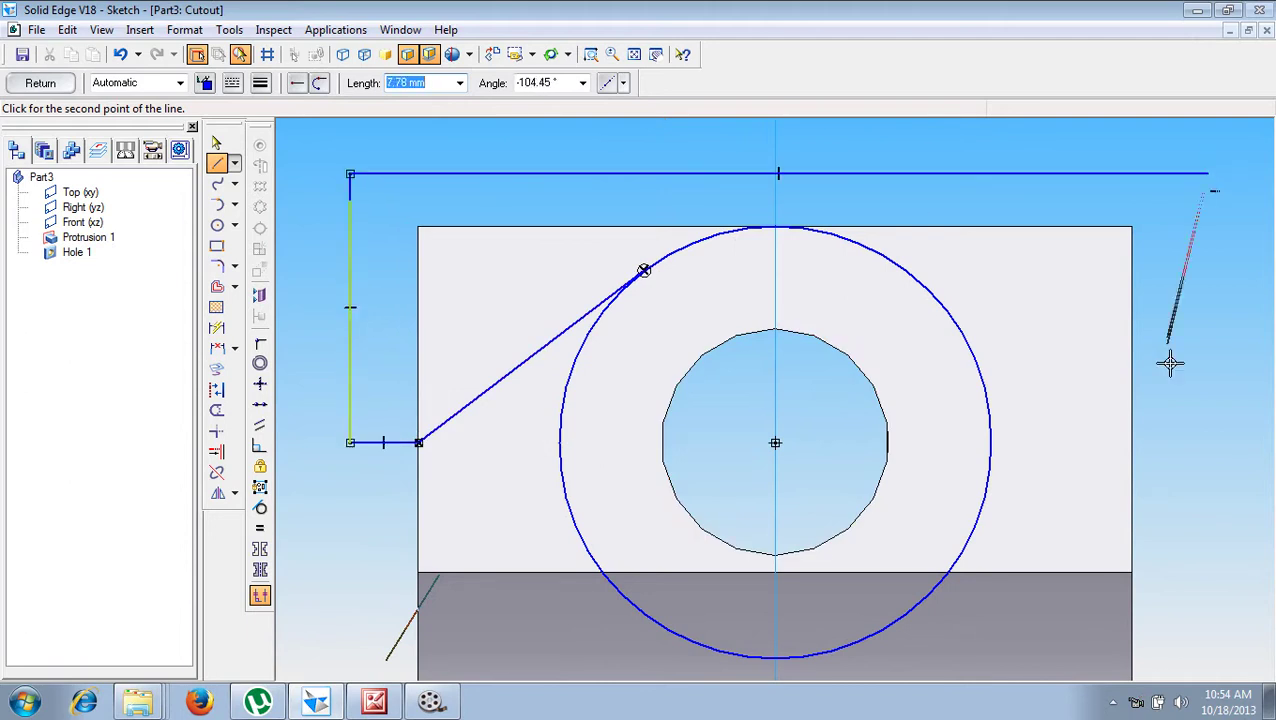
click(1207, 441)
click(1132, 446)
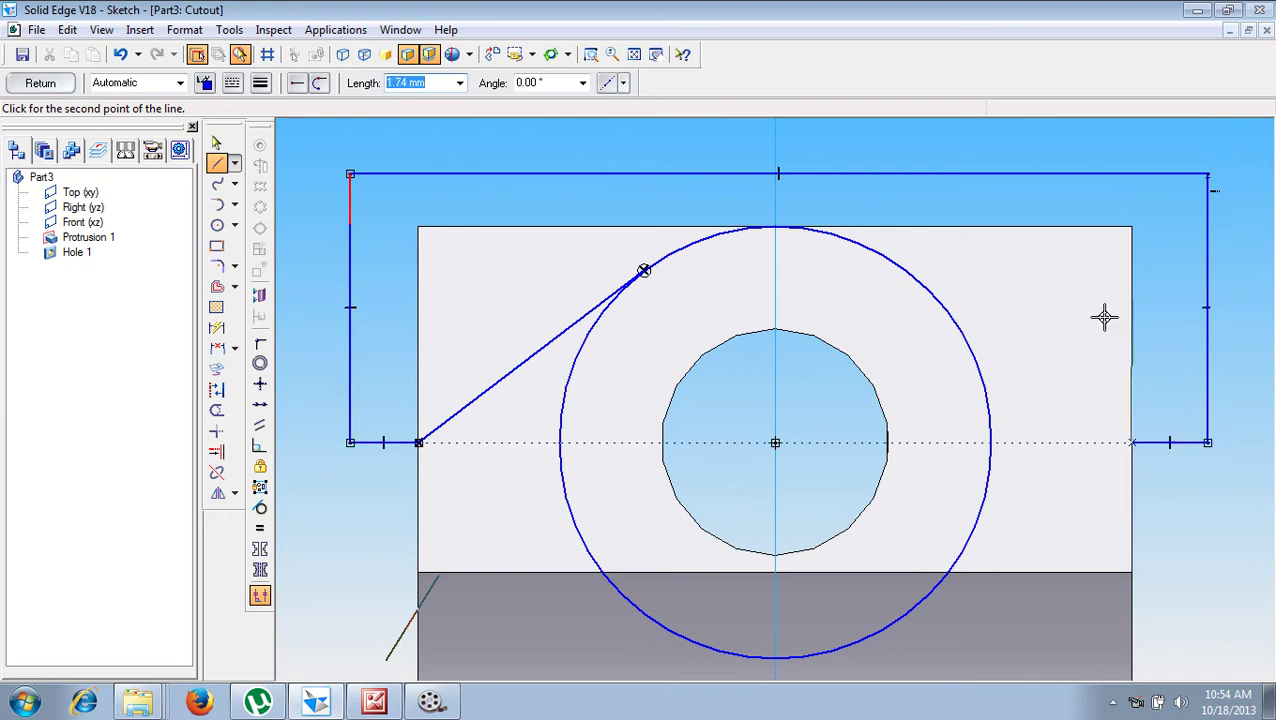
Step: Close the profile with a tangent line to the circle's upper right and trim away the circle's lower arc
click(906, 268)
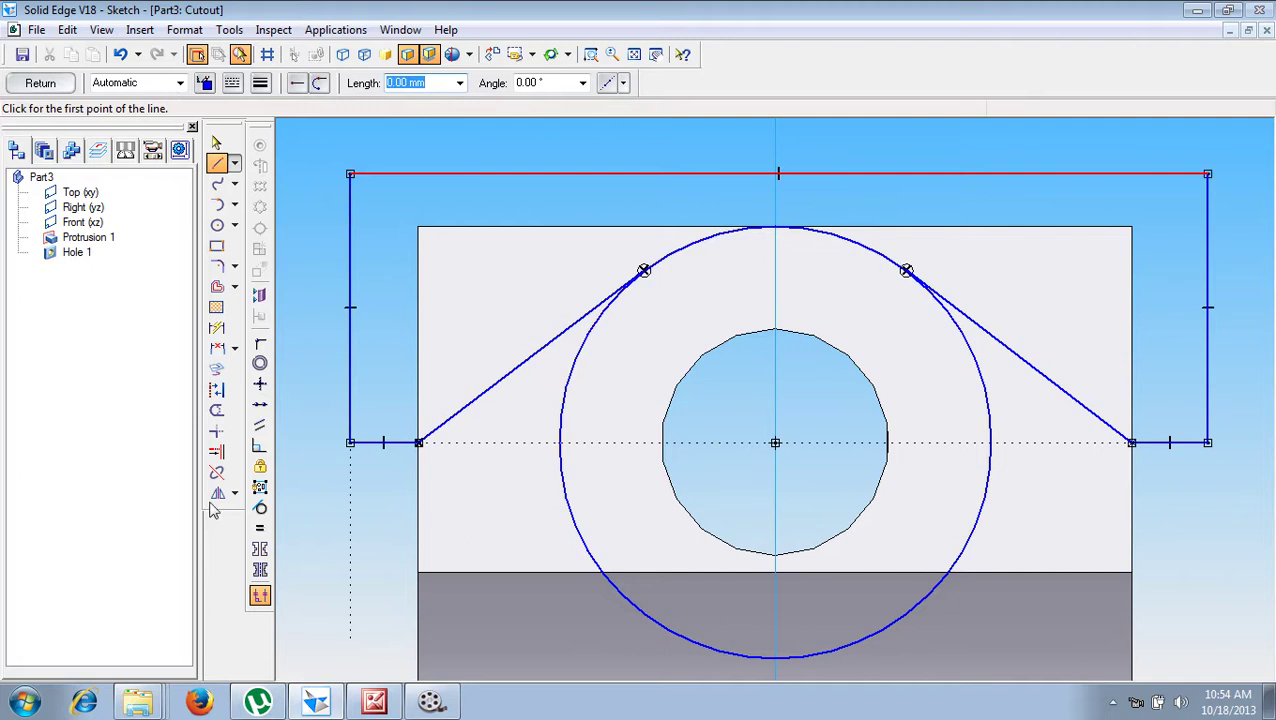
click(216, 410)
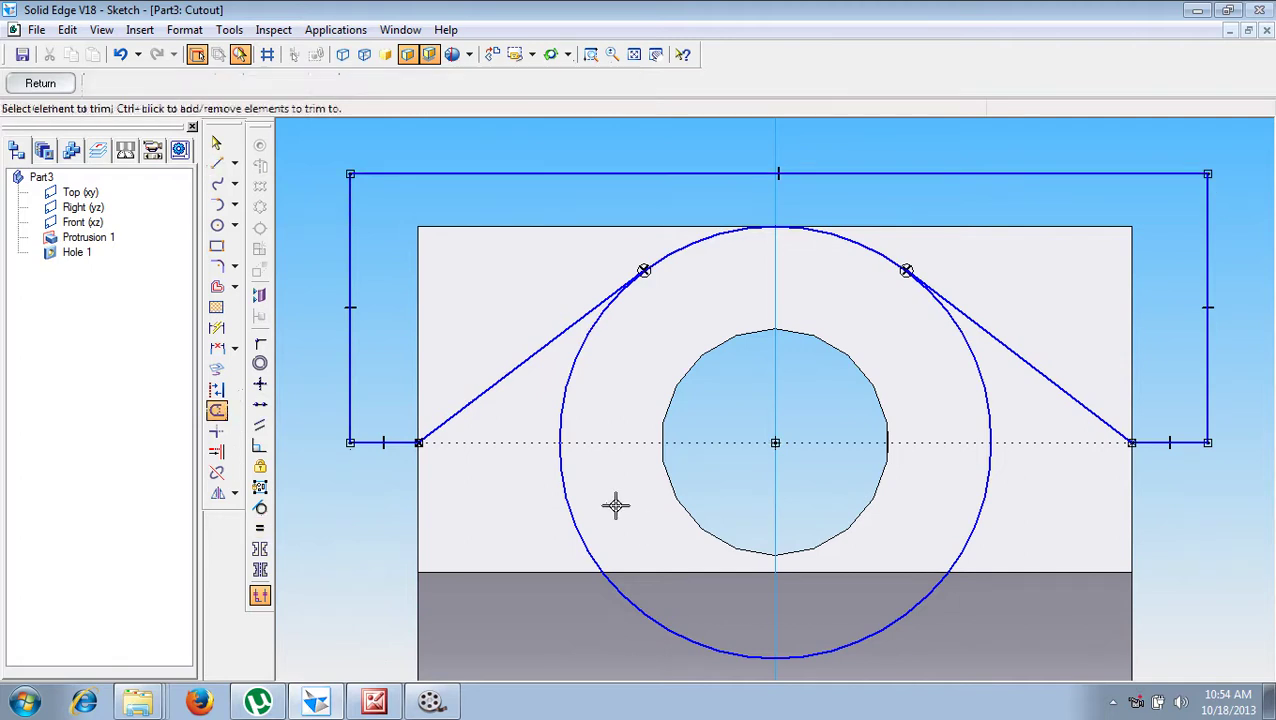
click(561, 487)
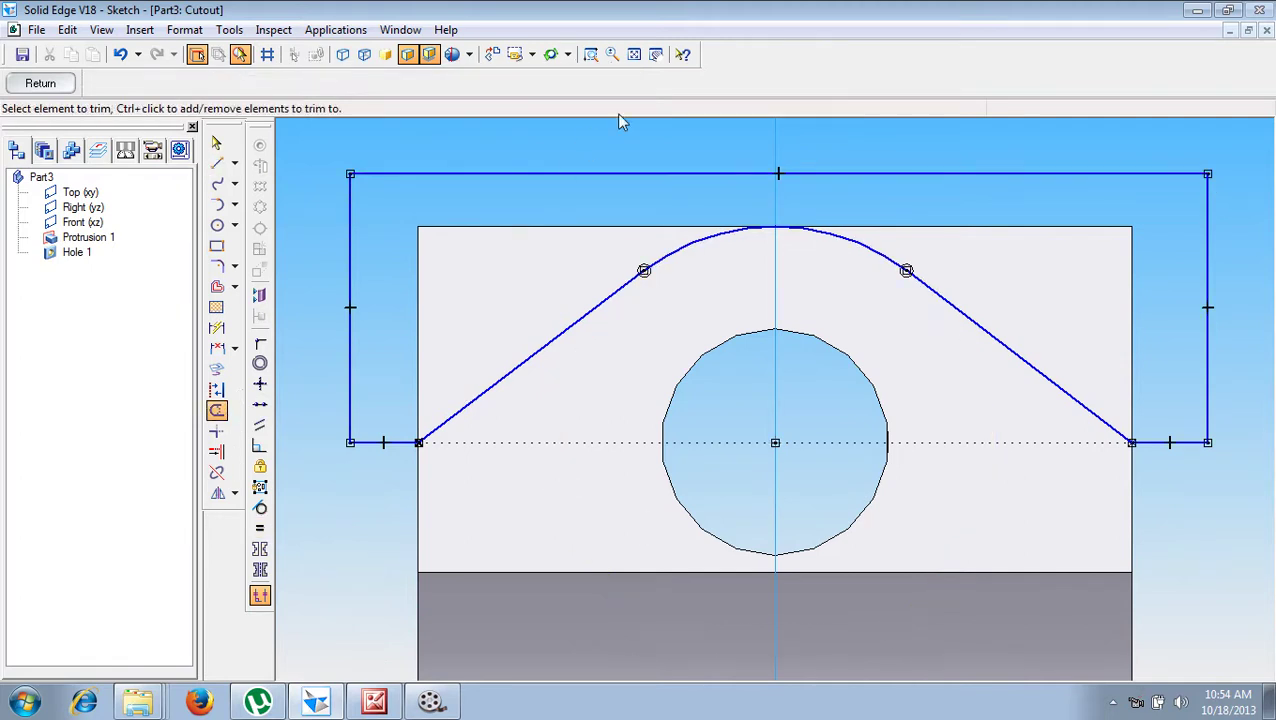
Step: Mirror the complete cutout profile about the horizontal axis onto the lower lug
click(634, 54)
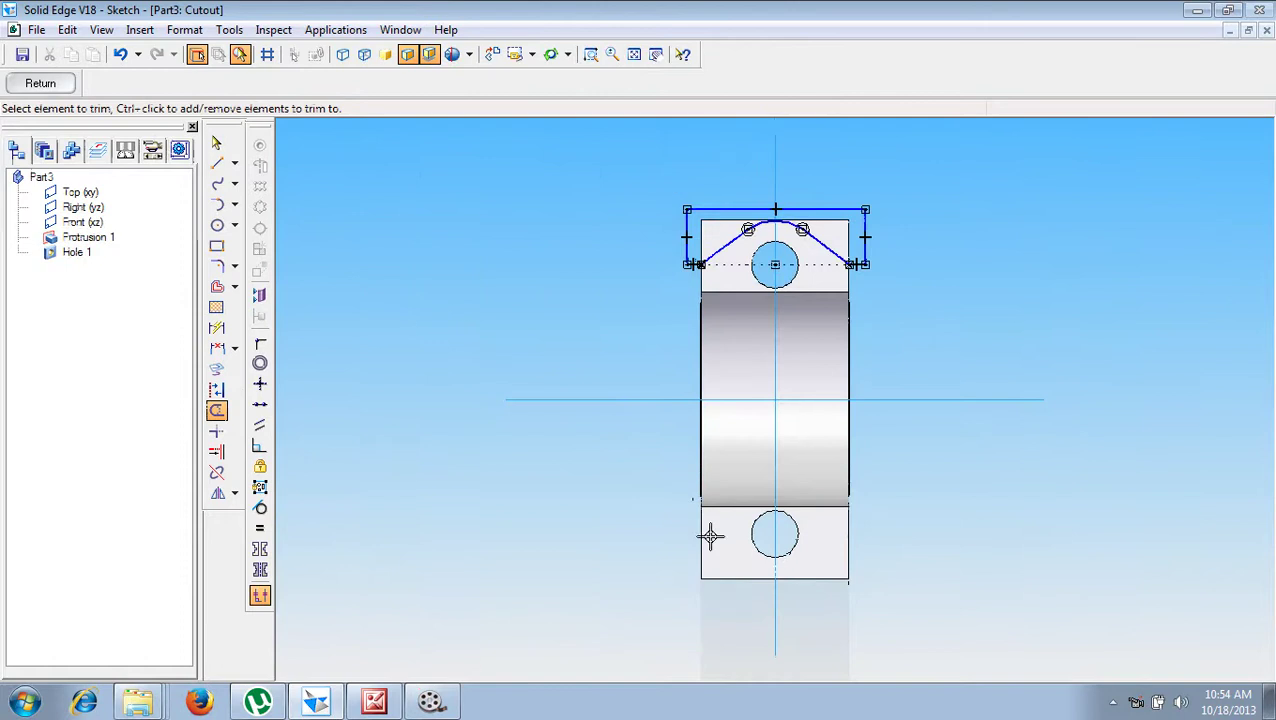
click(216, 143)
drag(644, 173, 891, 300)
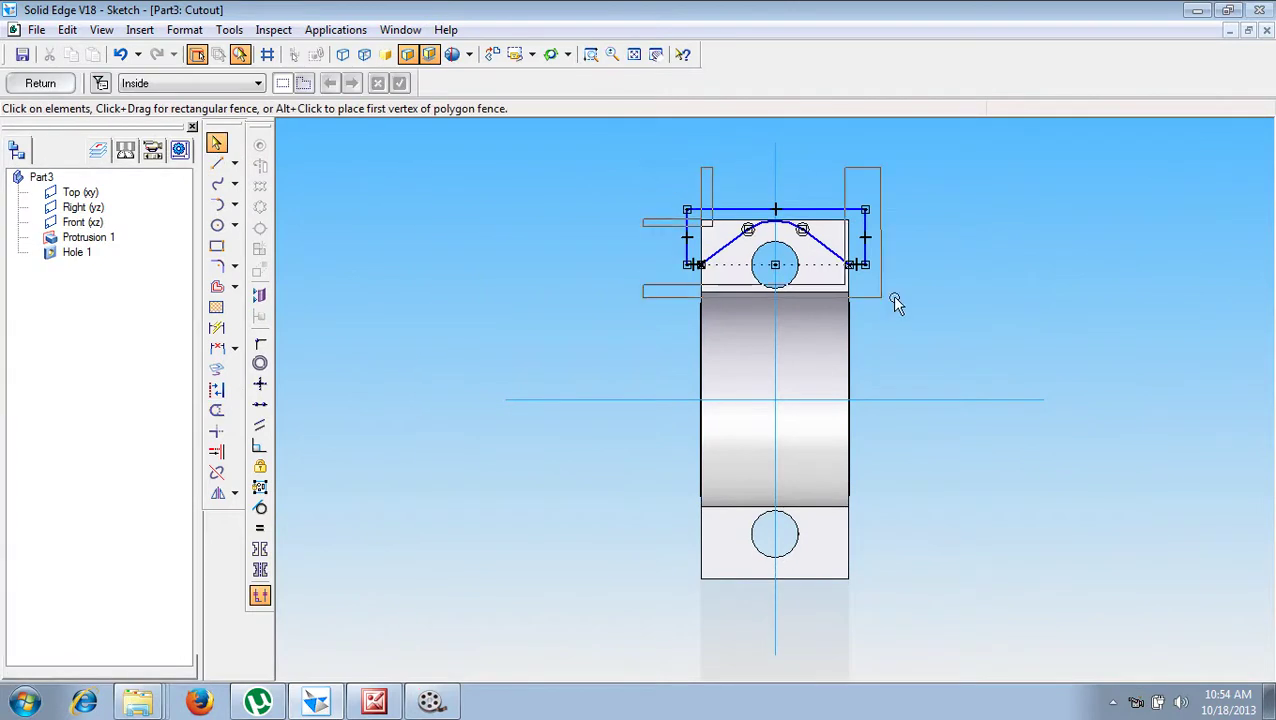
click(219, 494)
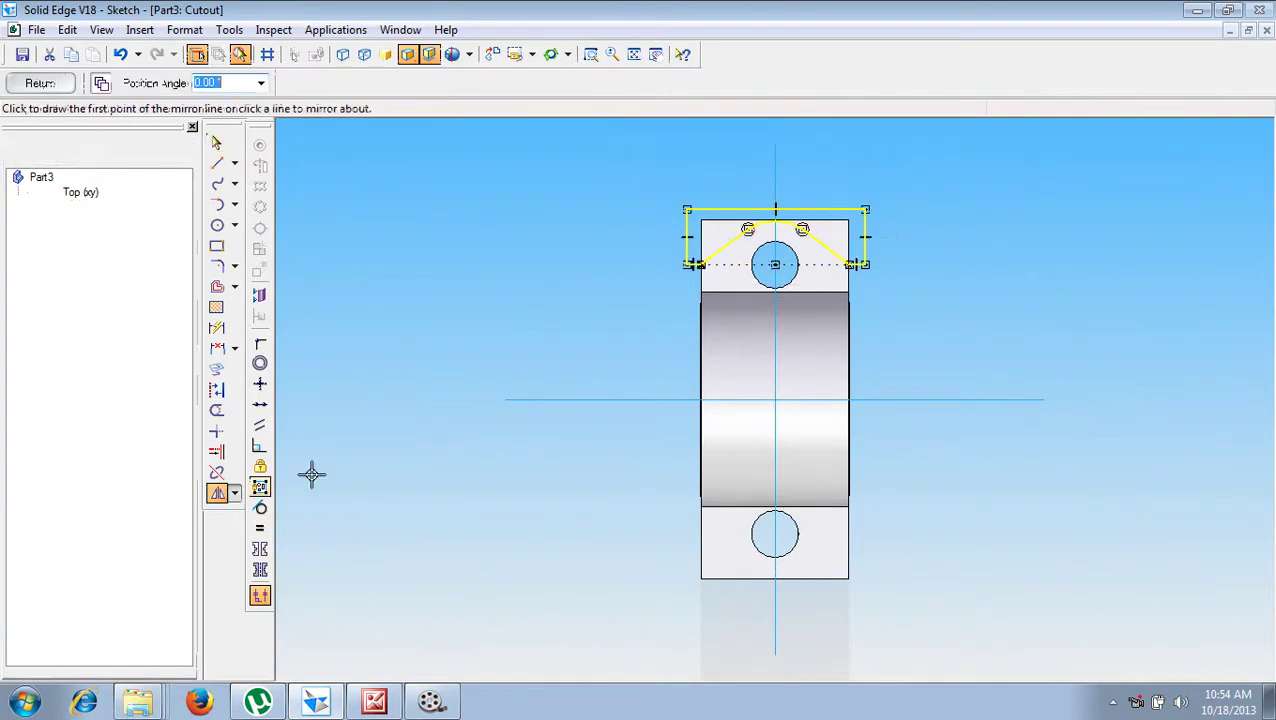
click(557, 400)
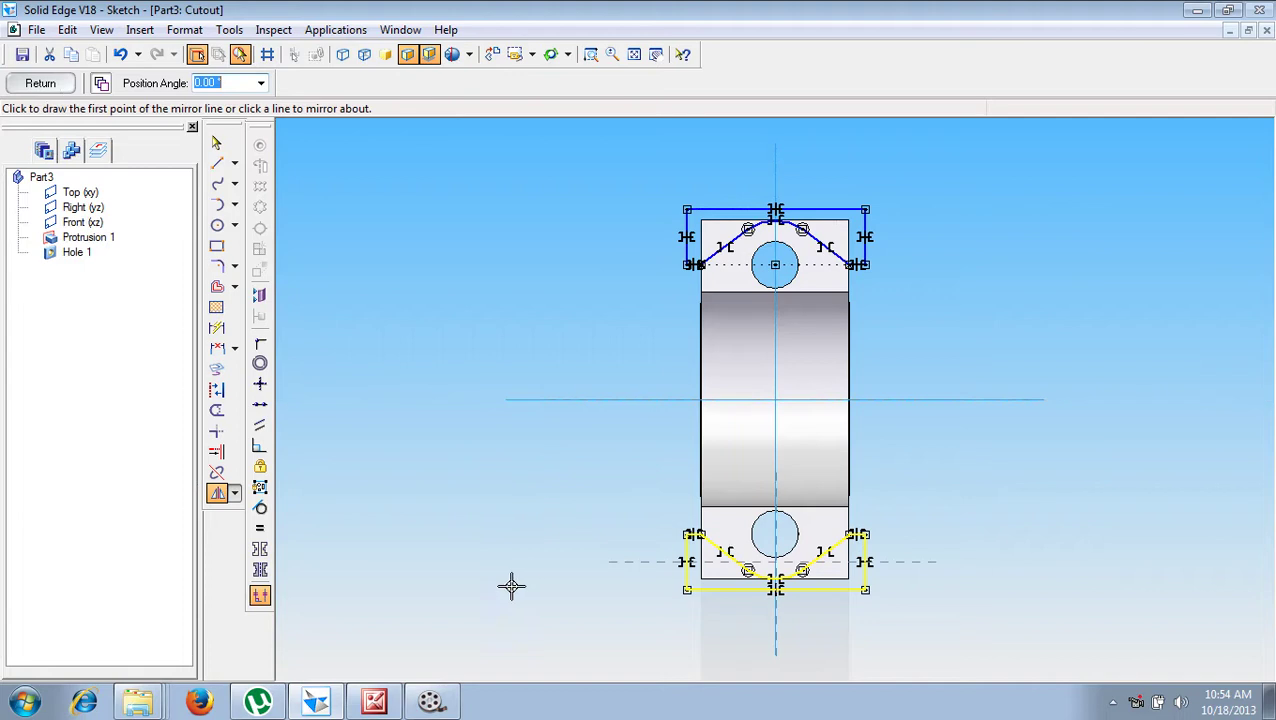
Step: Close the sketch, cut both profiles through the lugs, and finish the cutout
click(42, 84)
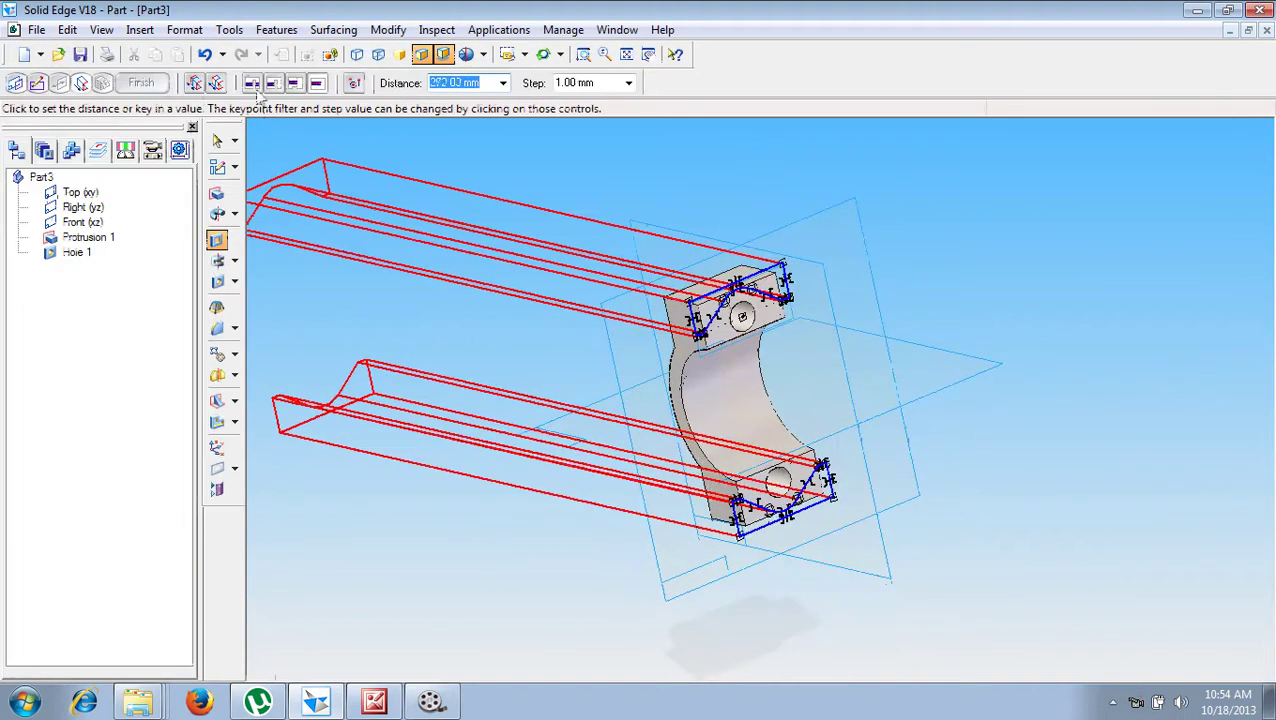
click(272, 85)
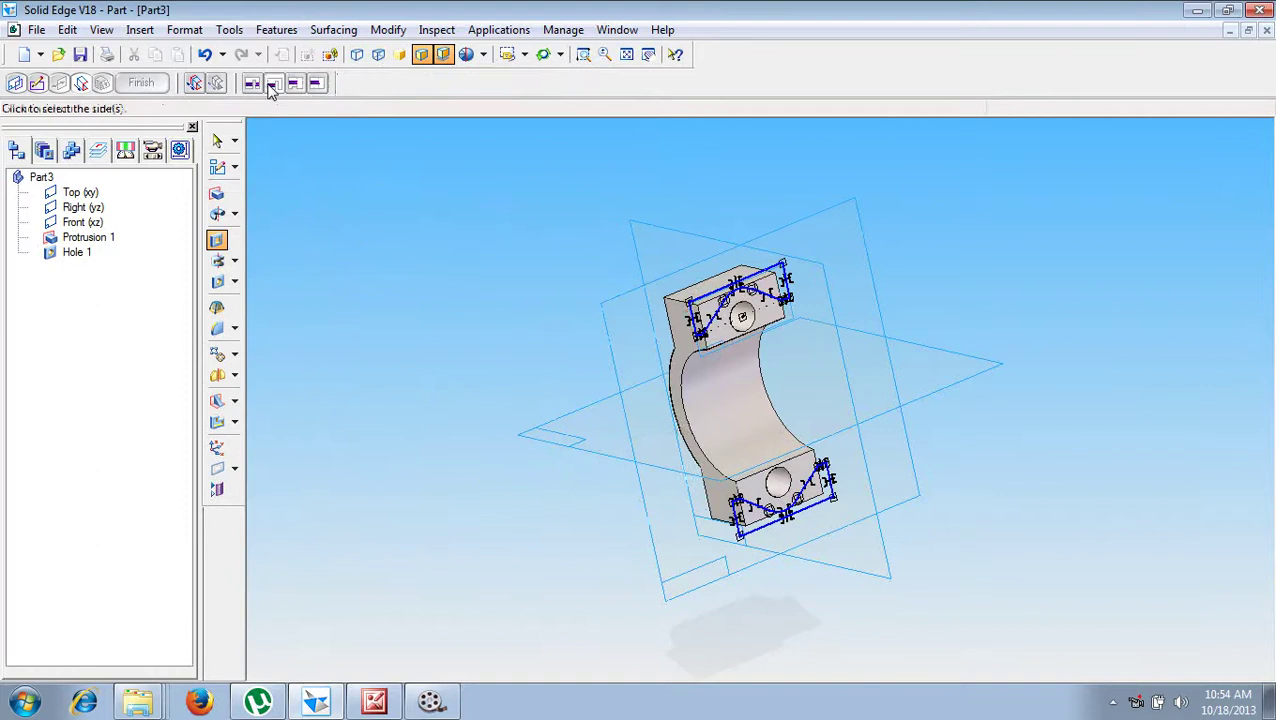
click(362, 243)
click(140, 84)
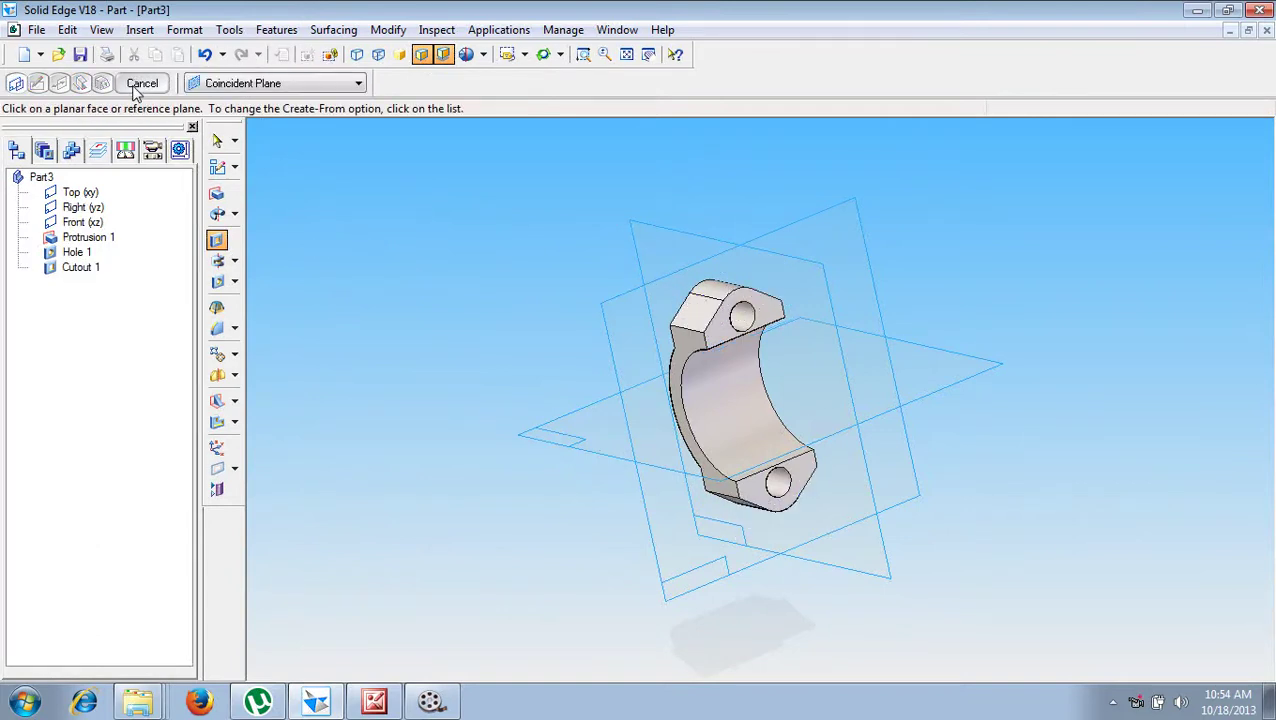
Step: Start another cutout sketch on a parallel plane offset 3 mm from the upper lug's flat inner face, into the lug
click(264, 84)
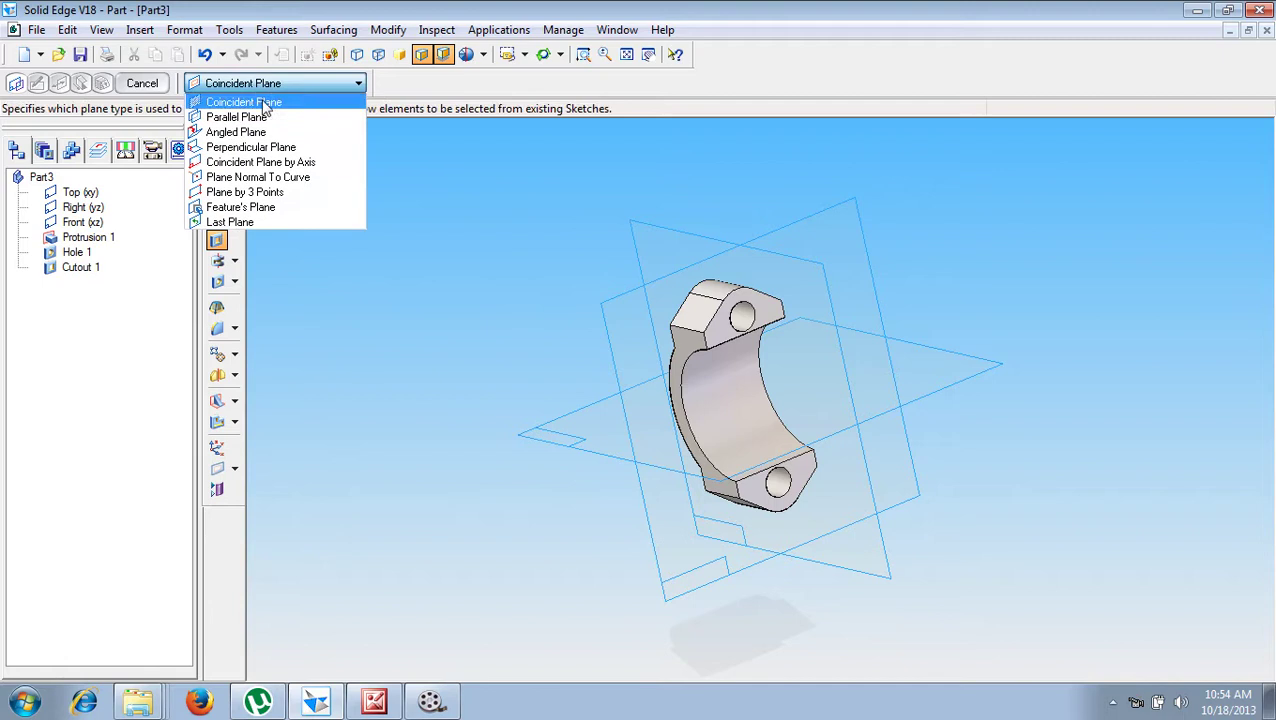
click(264, 118)
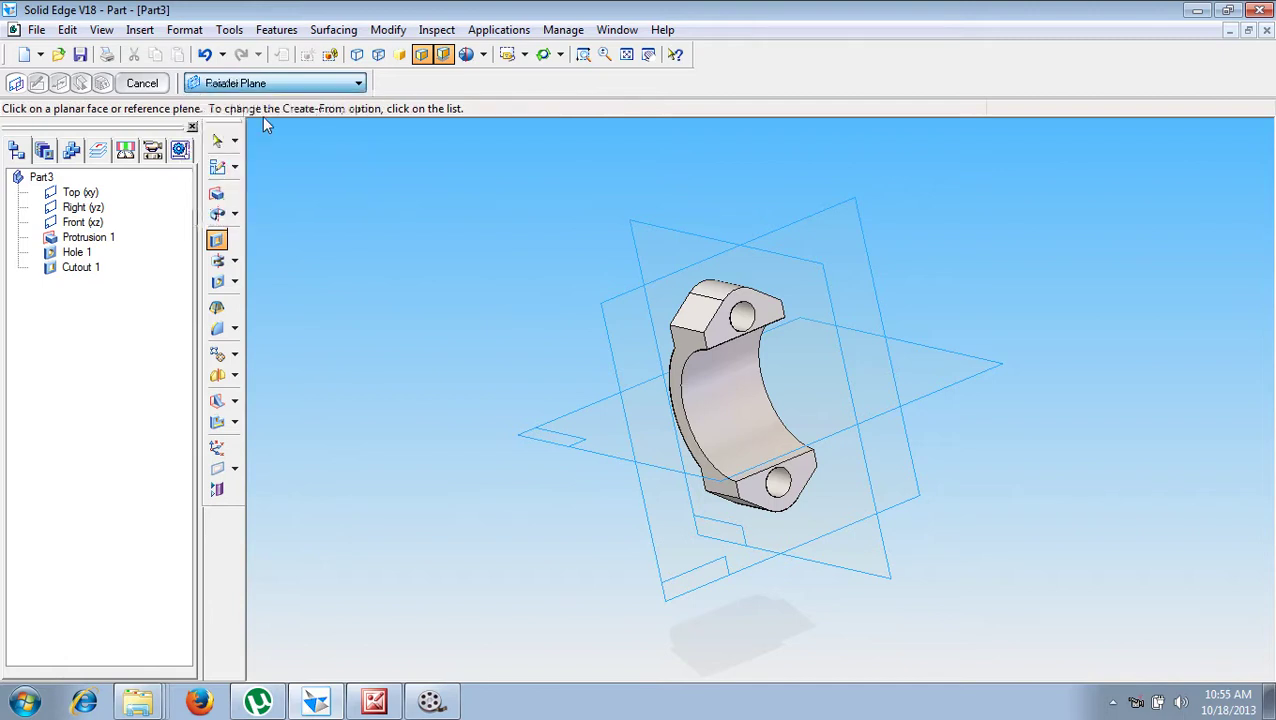
click(758, 293)
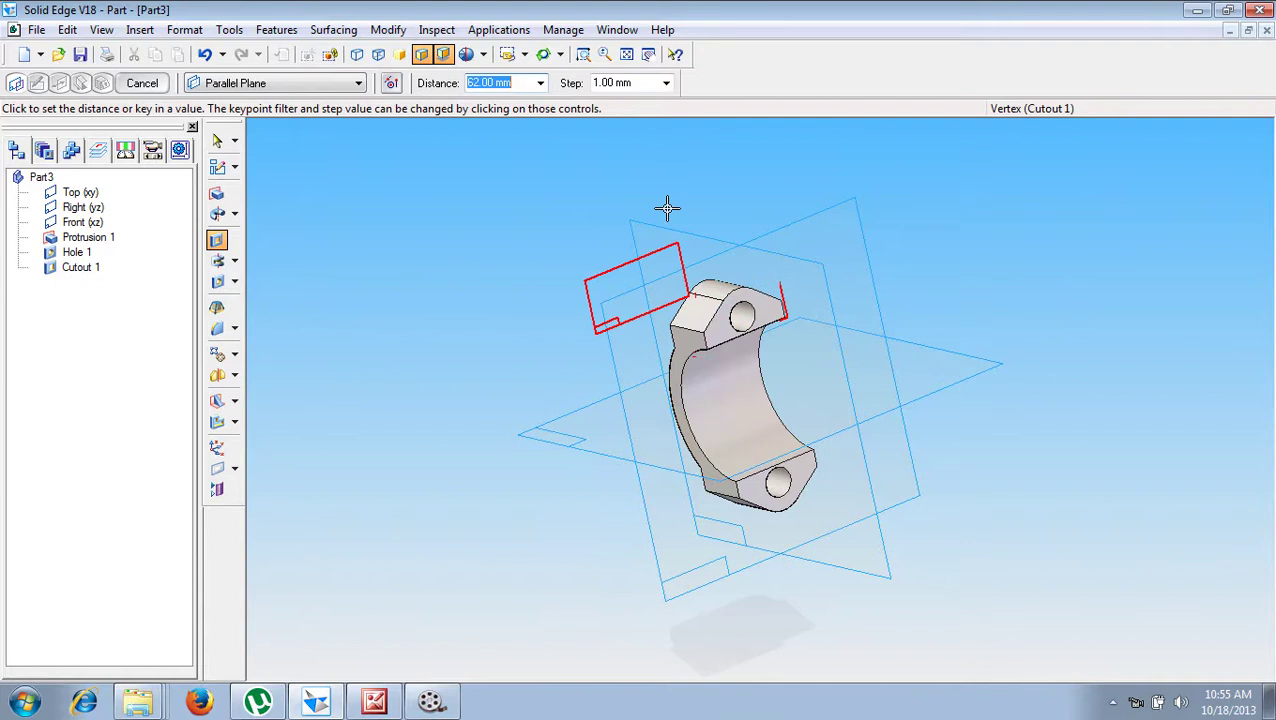
click(667, 207)
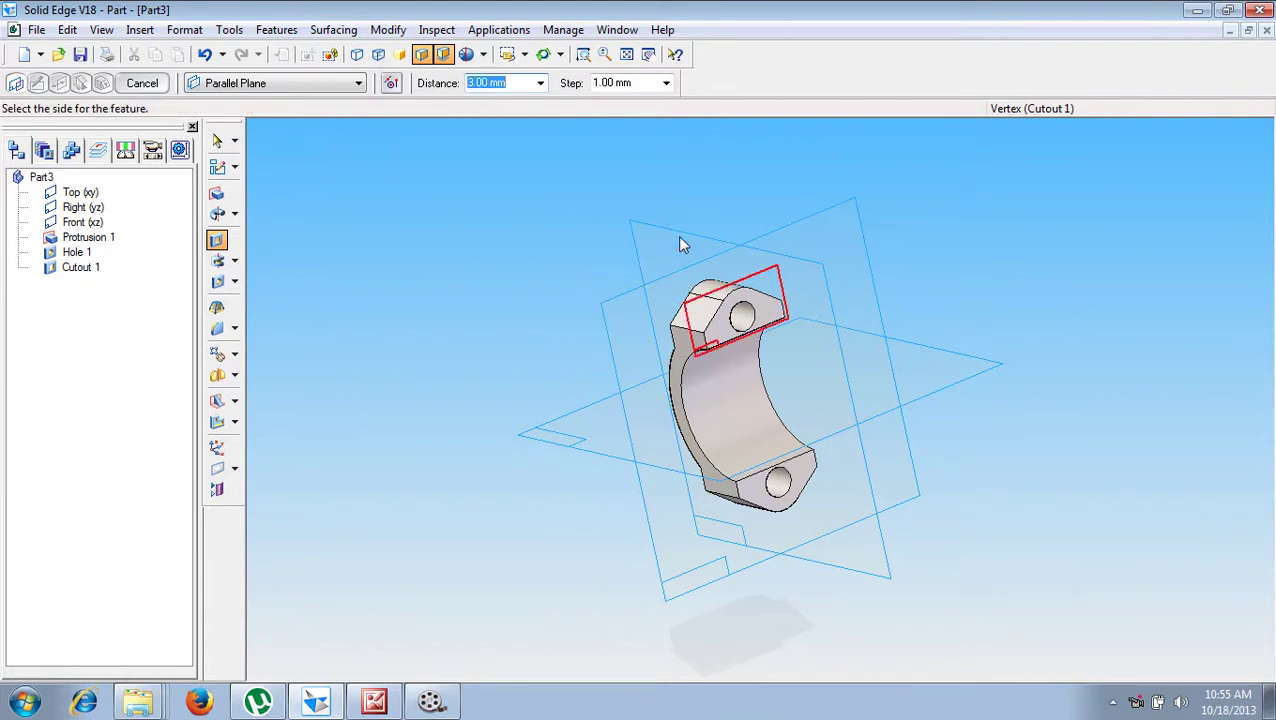
click(677, 235)
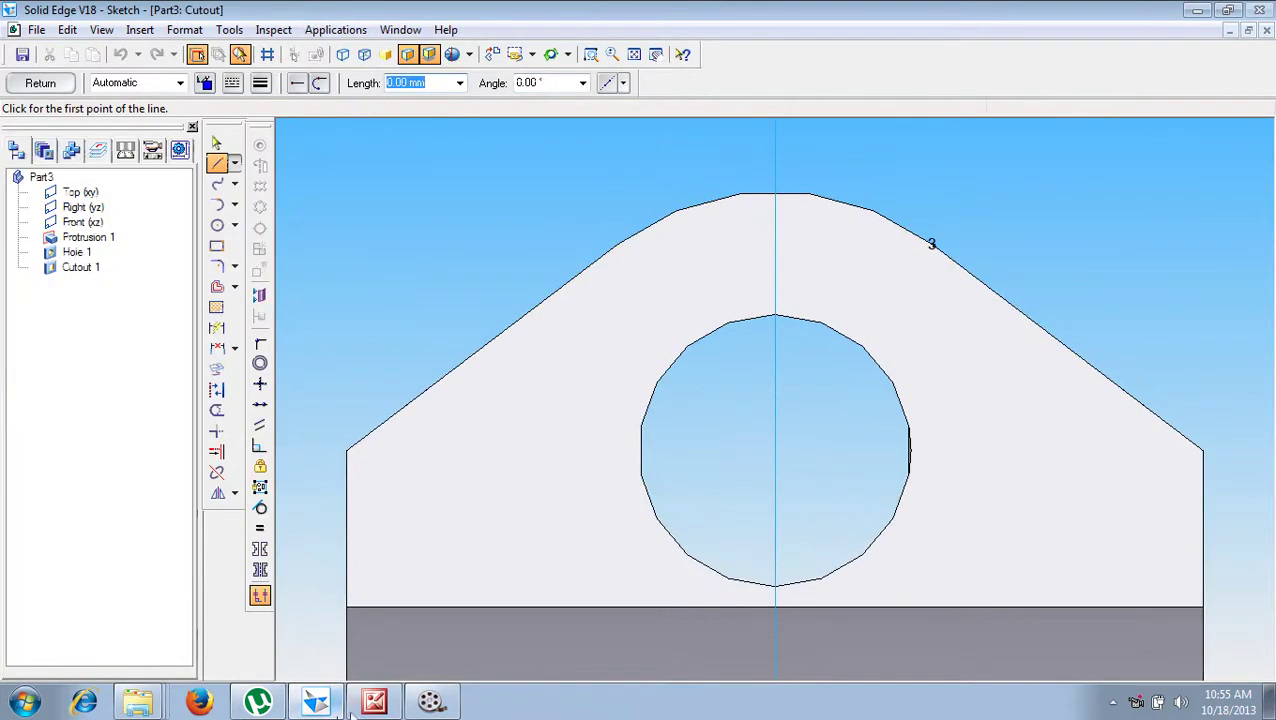
Step: Check the reference drawing for the spot face size, and draw an 18 mm diameter circle concentric with the upper lug's hole
click(368, 705)
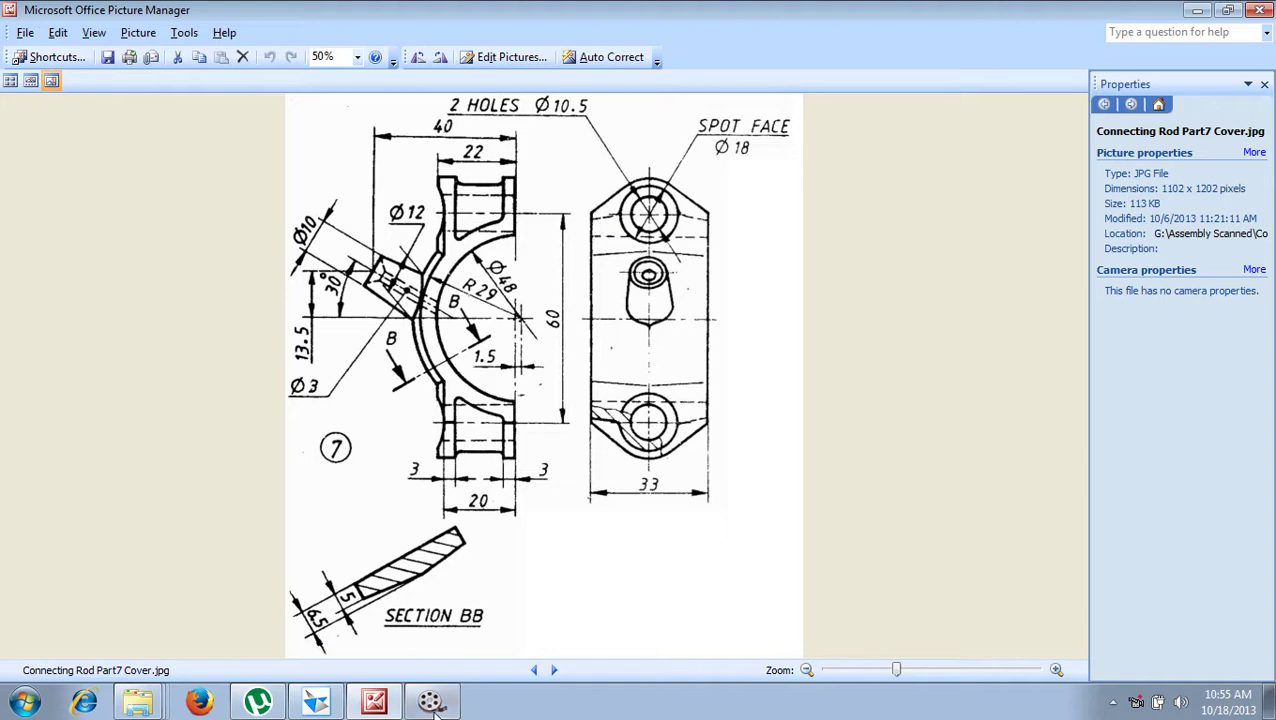
click(316, 702)
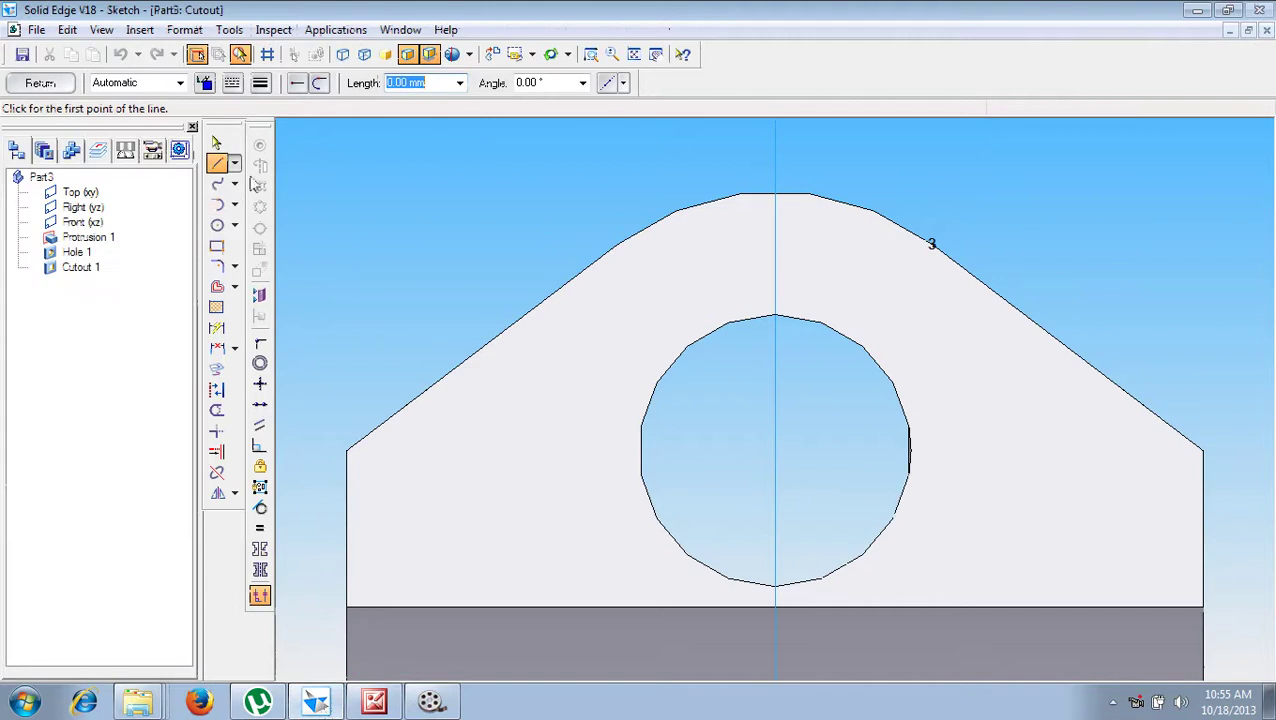
click(217, 225)
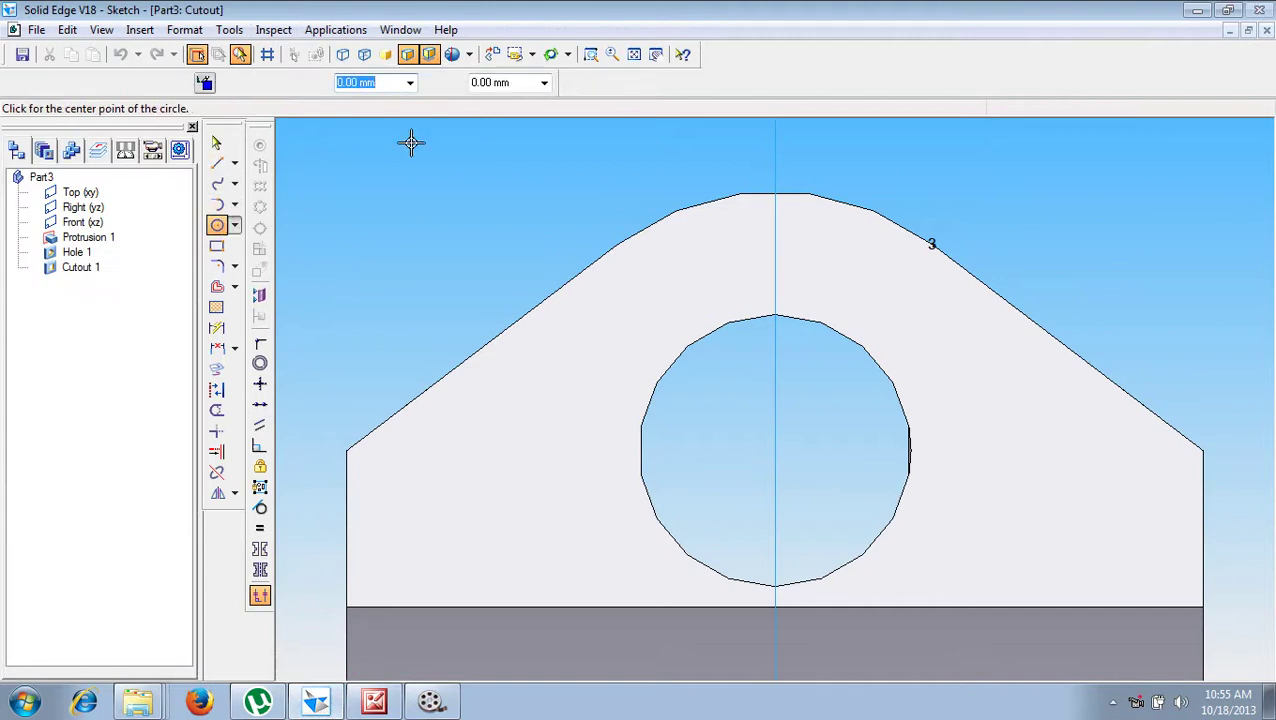
text(18)
key(Return)
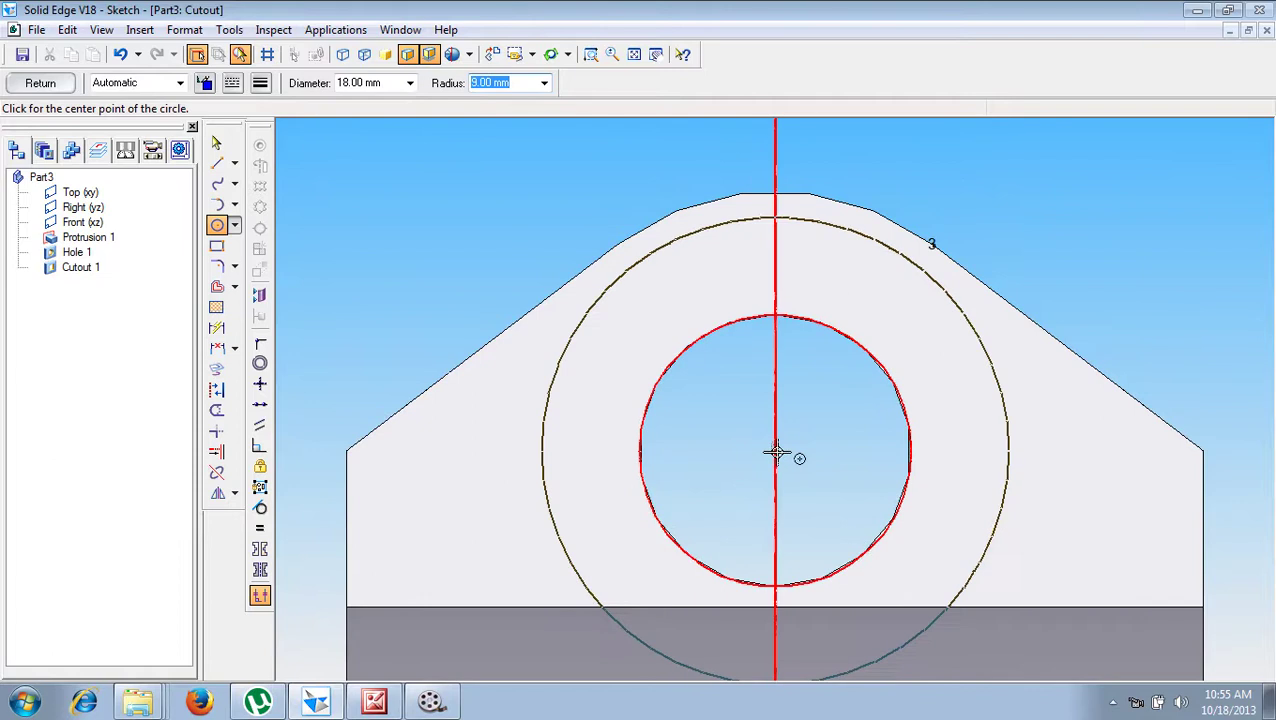
click(777, 453)
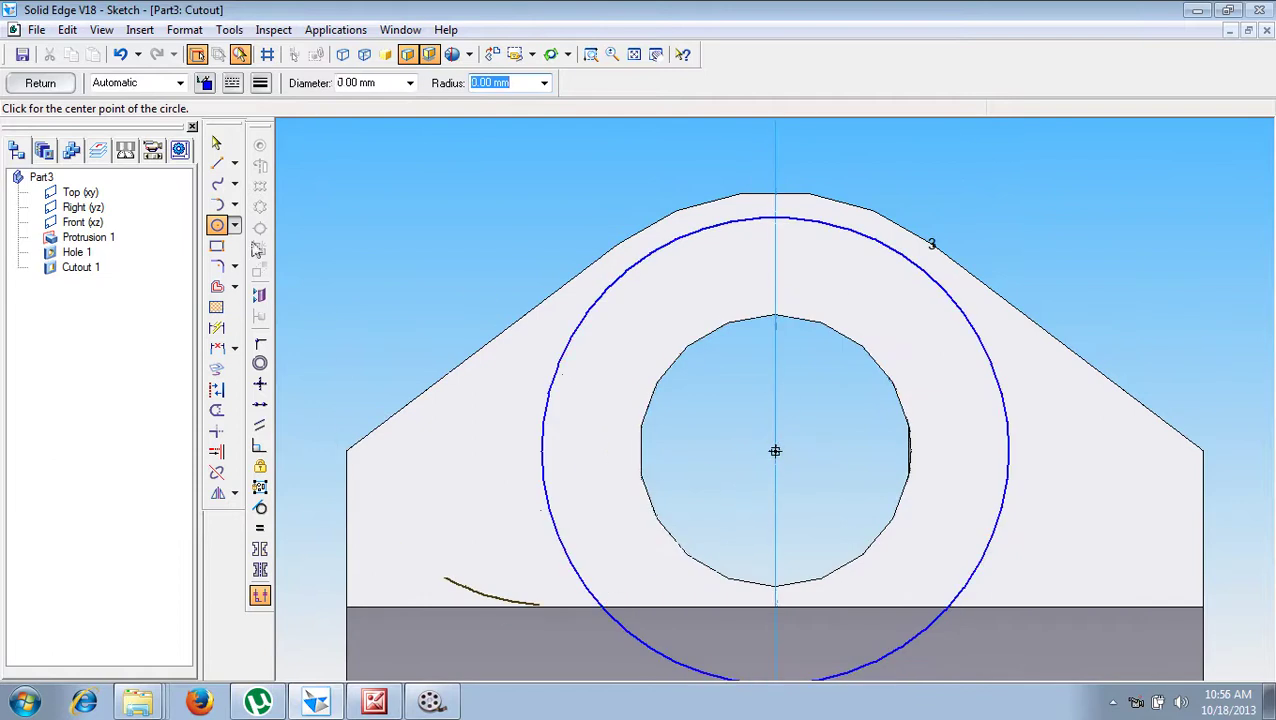
Step: Draw a line profile from the circle's left quadrant down to the lug's side edge, around outside the lug, and back to the right quadrant
click(217, 164)
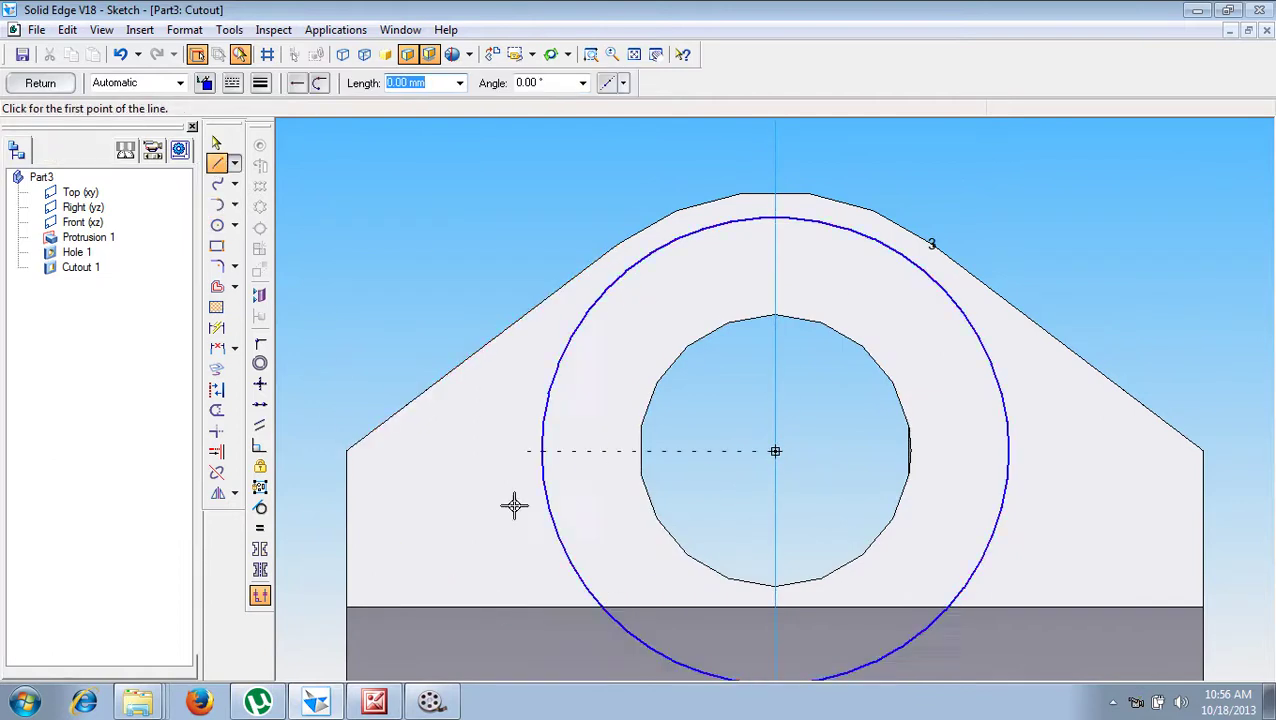
click(542, 450)
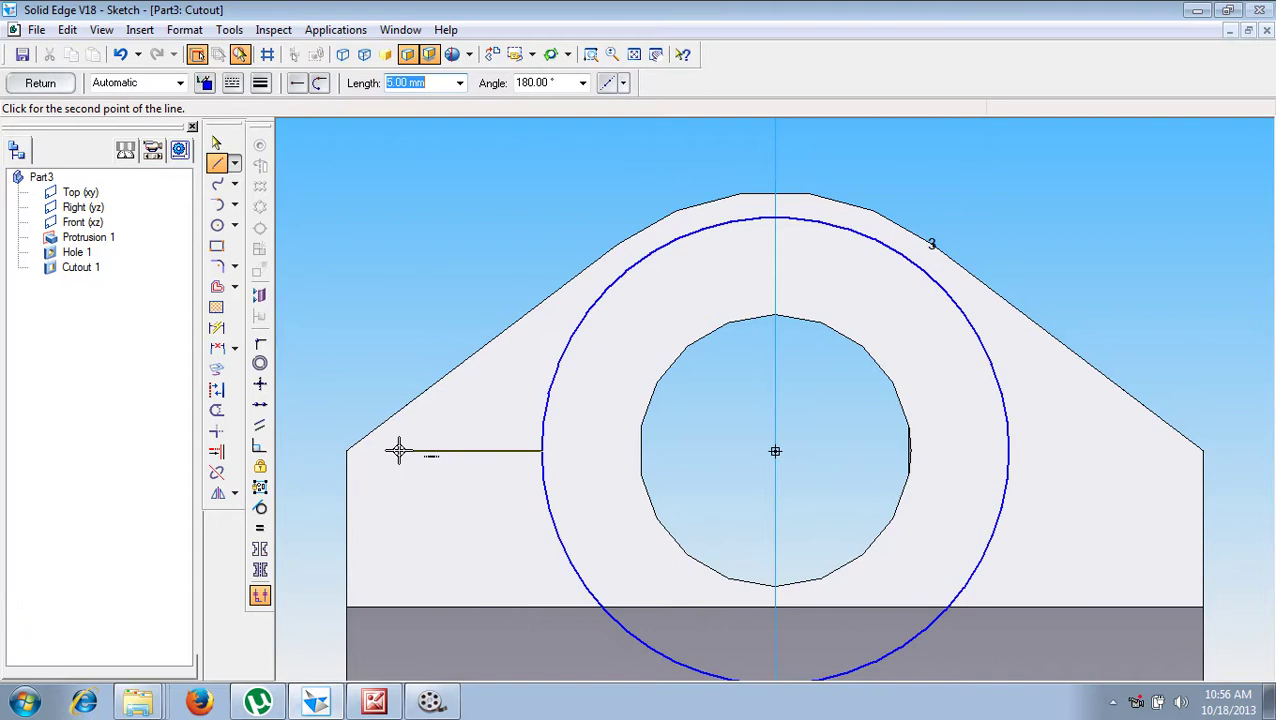
click(347, 481)
click(318, 481)
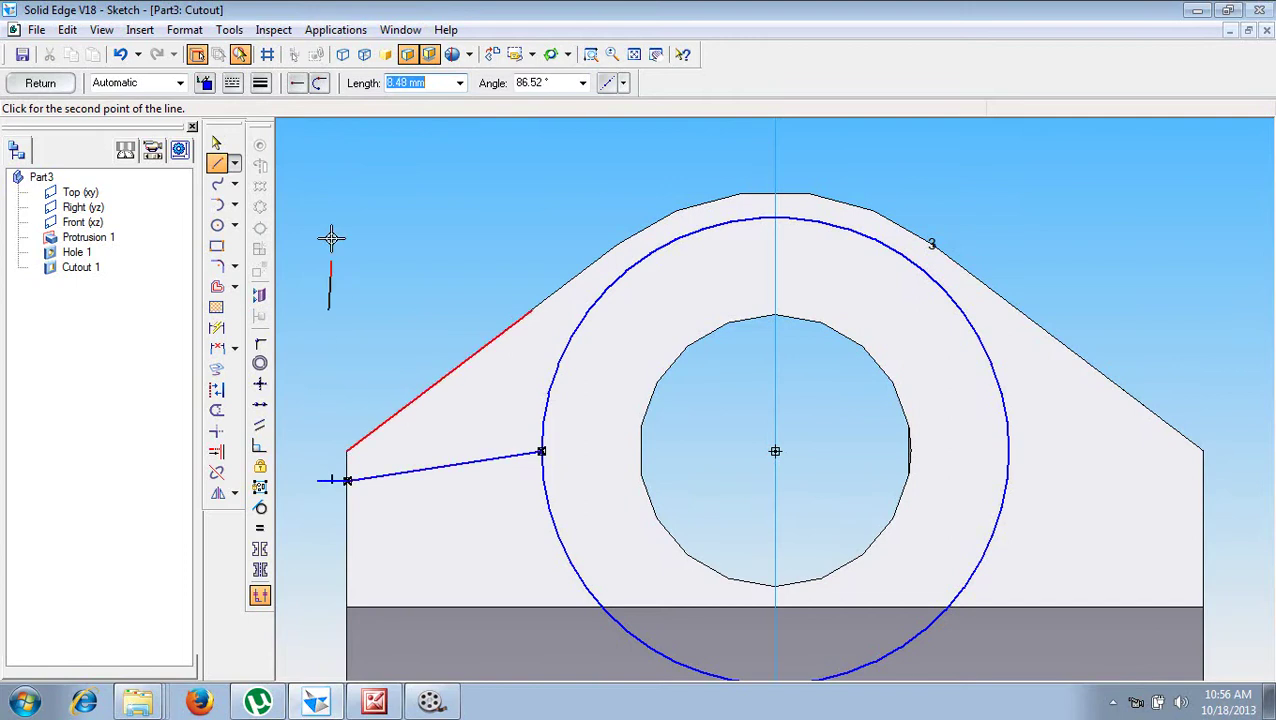
click(320, 160)
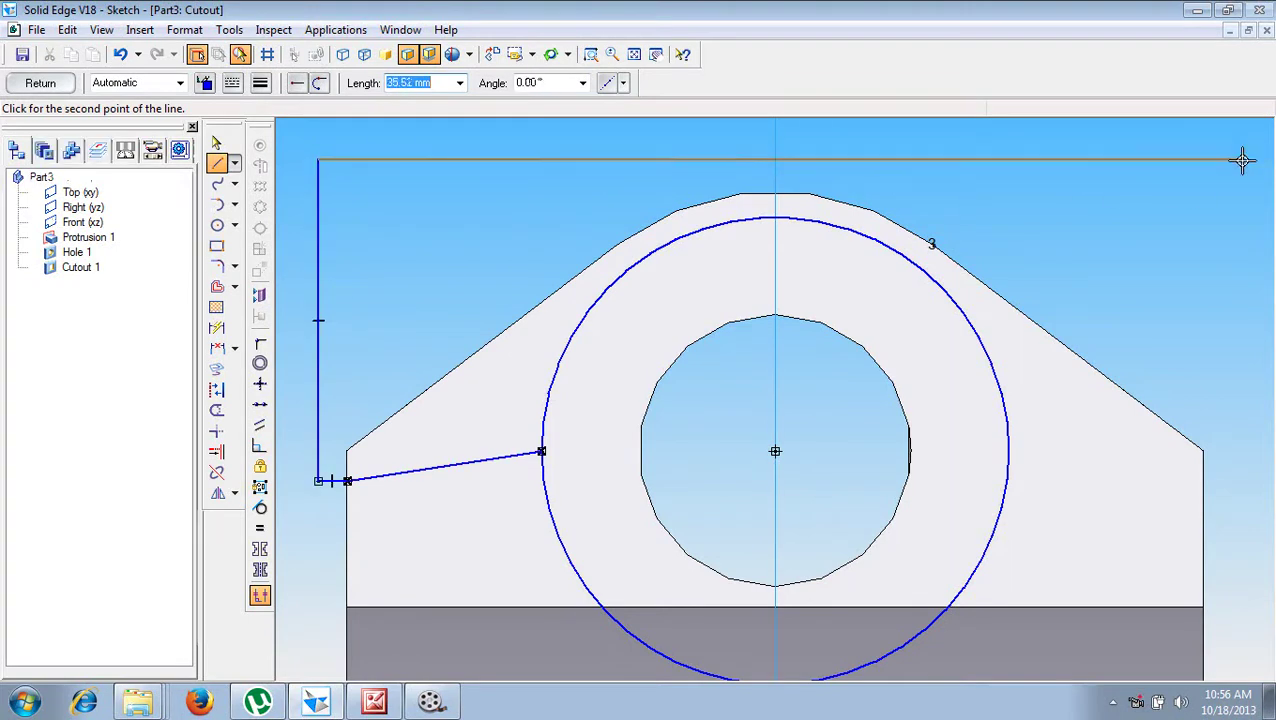
click(1242, 160)
click(1242, 481)
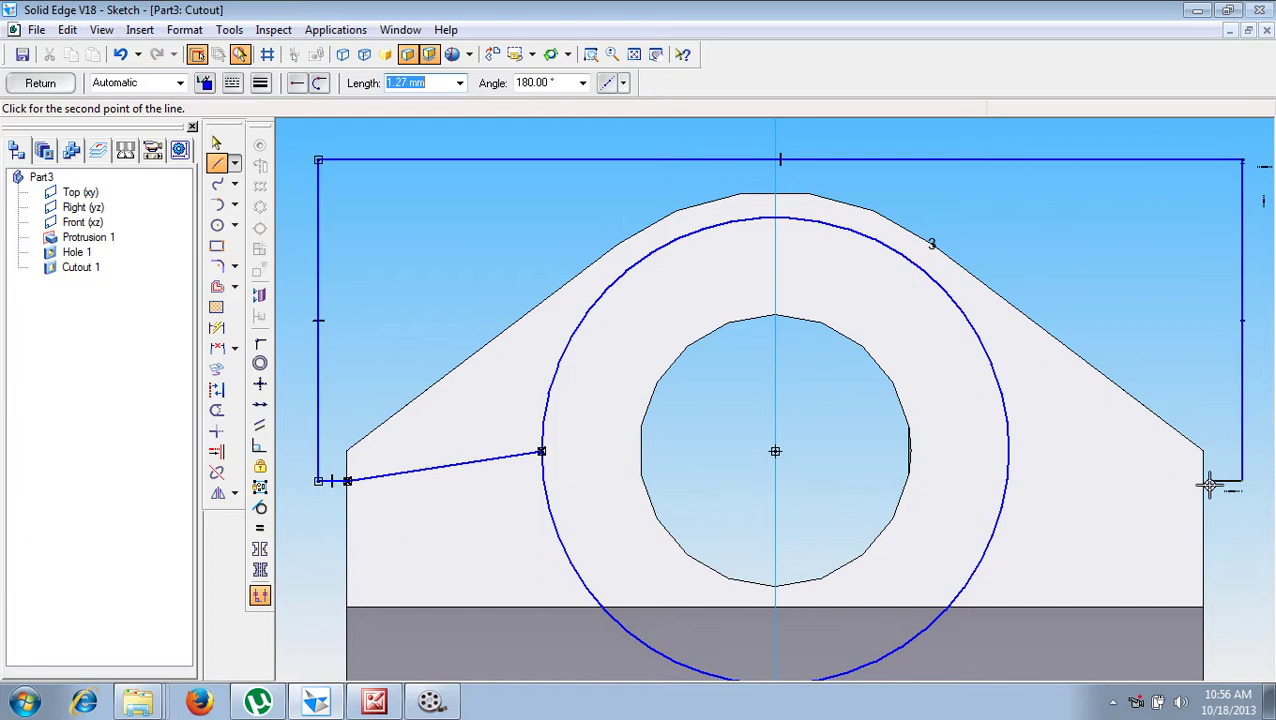
click(1203, 481)
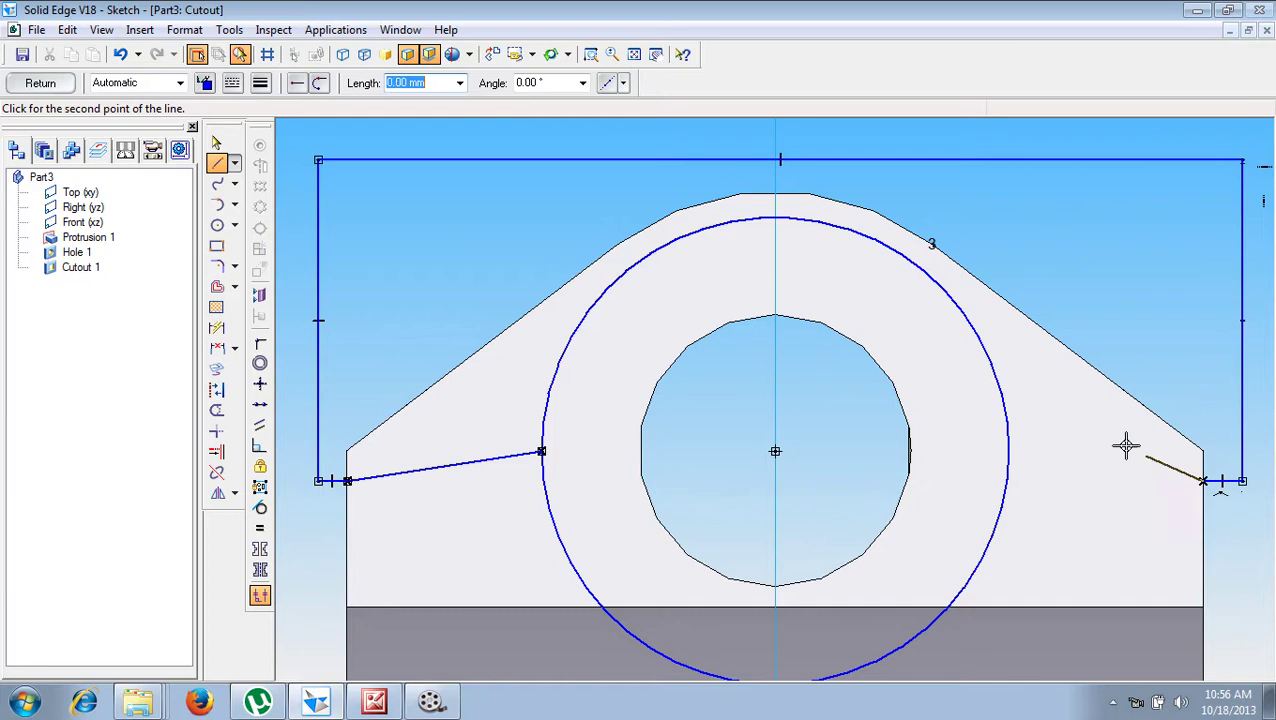
click(1008, 452)
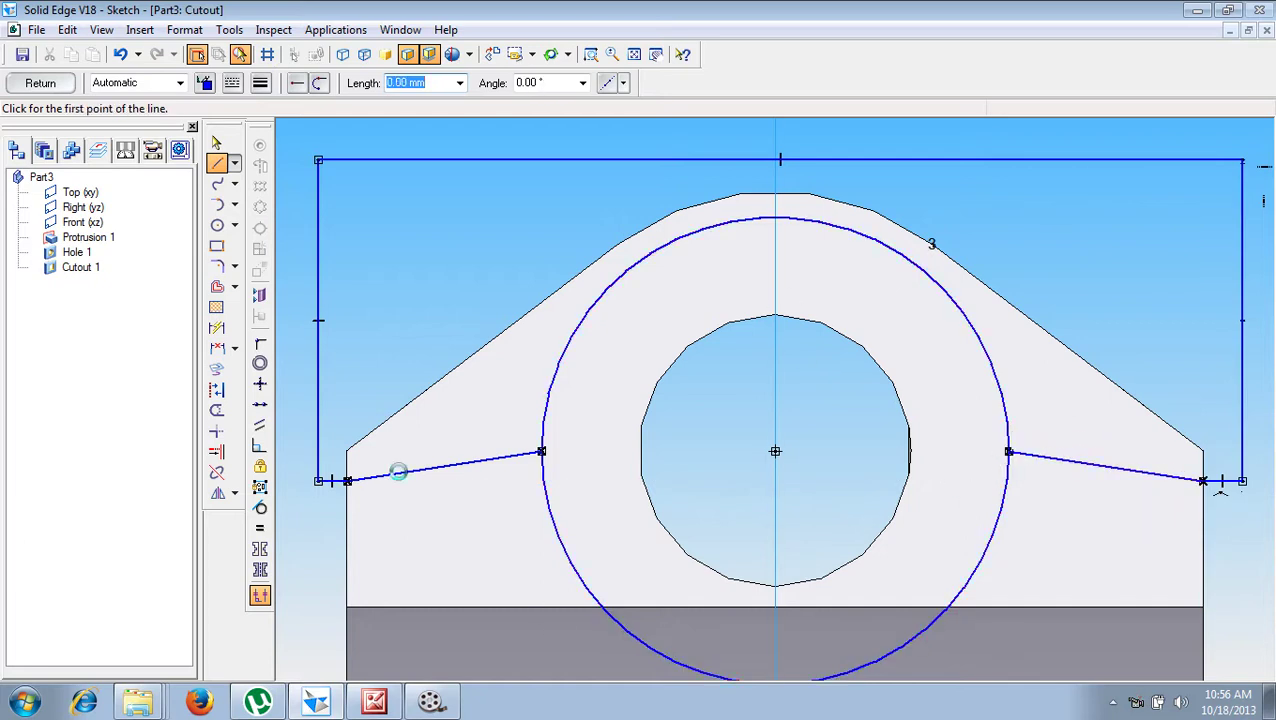
Step: Make the two sloping lines beside the circle symmetric about the vertical axis
click(259, 549)
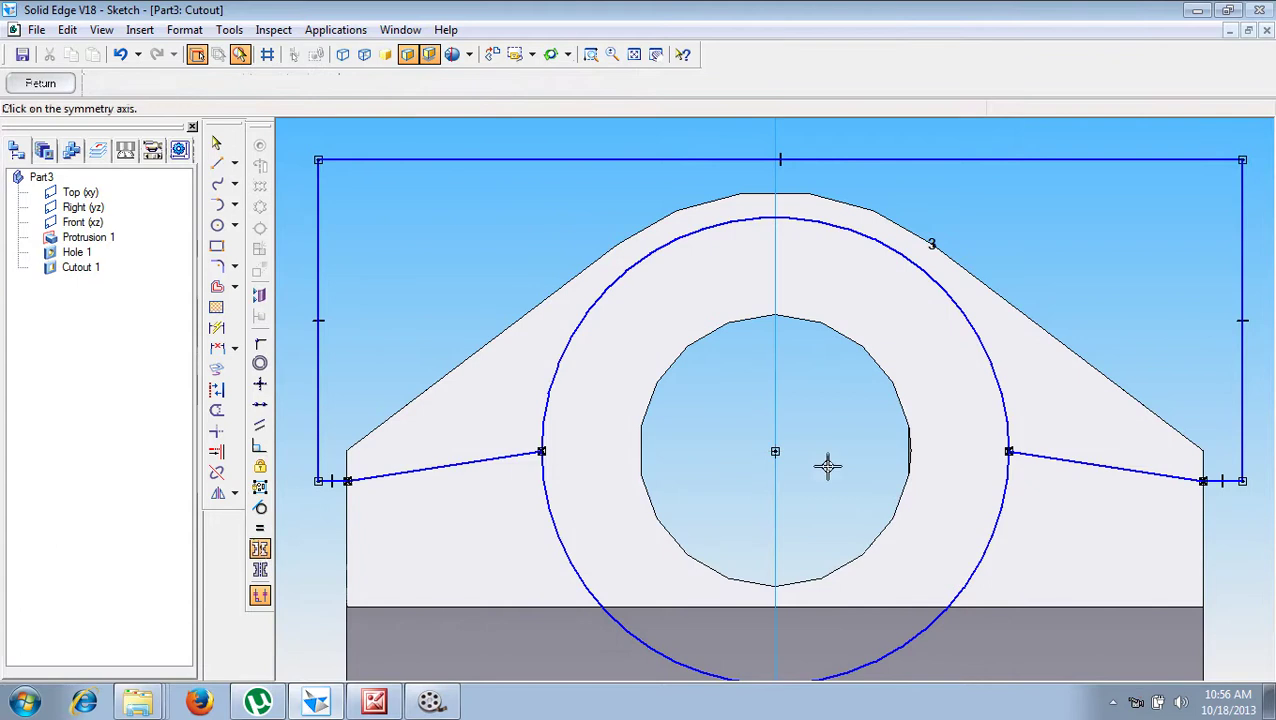
click(772, 480)
click(498, 459)
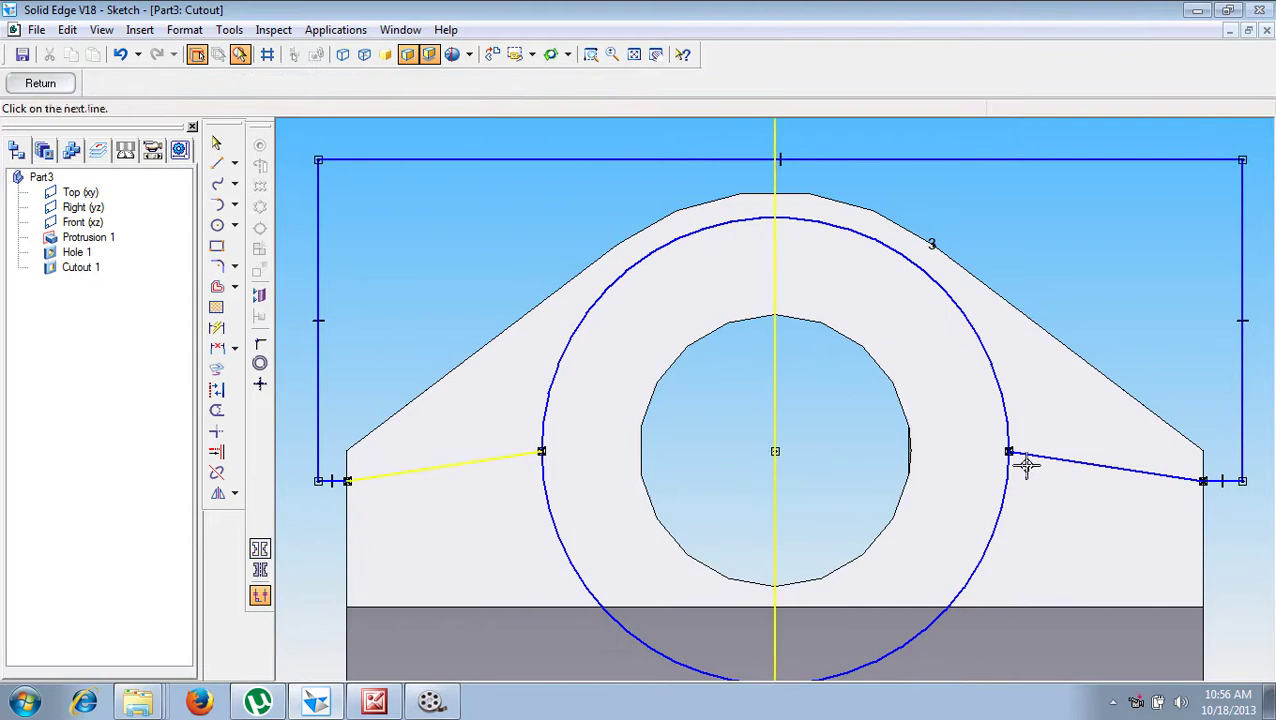
click(1070, 463)
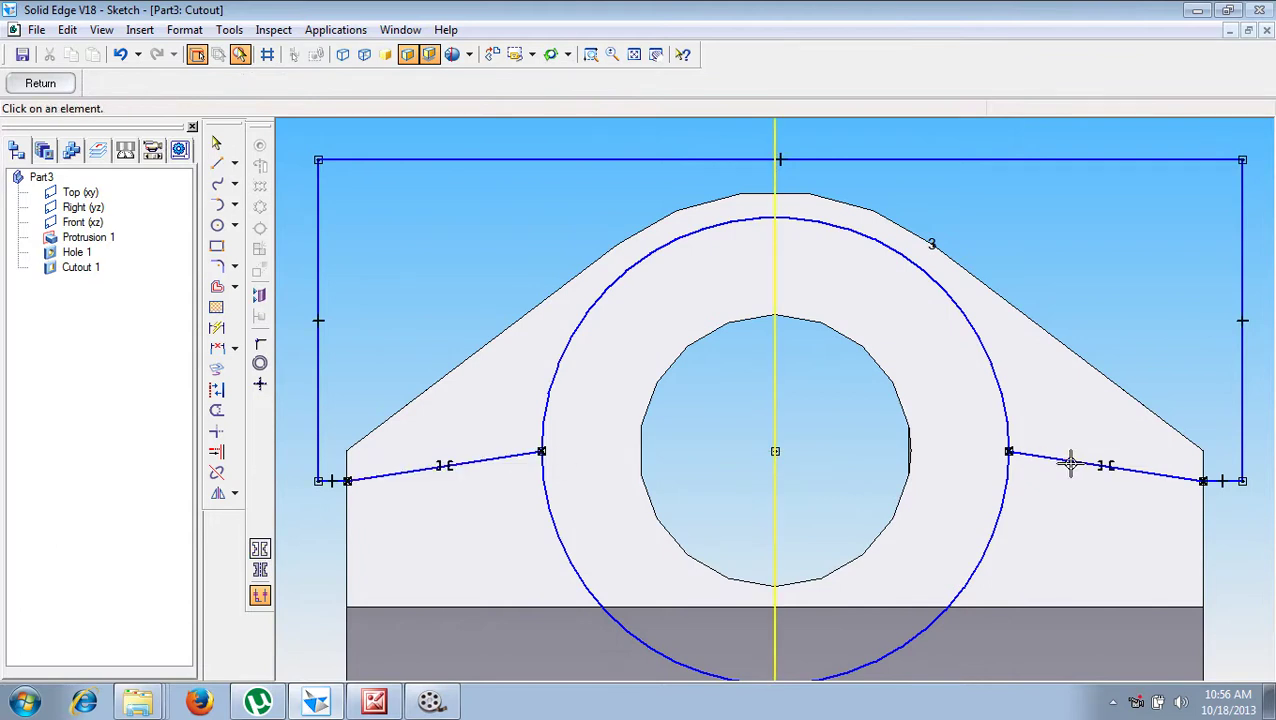
Step: Dimension the left sloping line's outer end vertically from the lug's side corner and set the distance to 1 mm
click(217, 348)
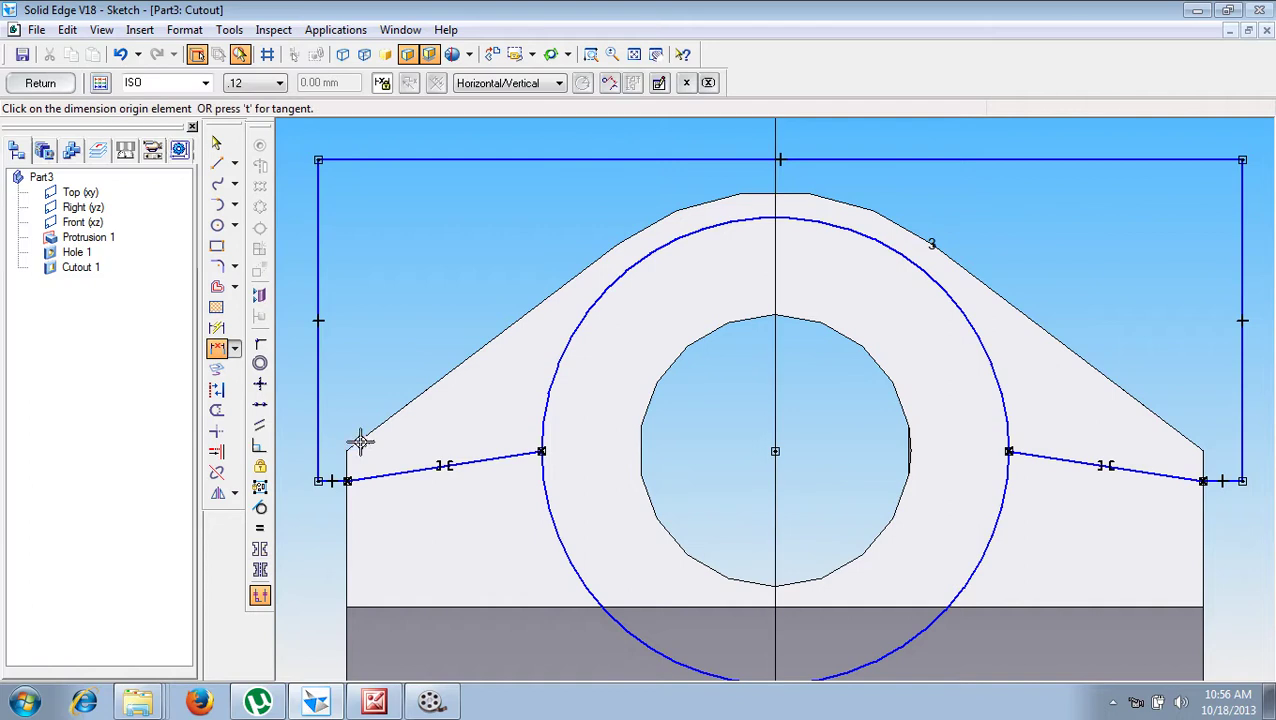
click(347, 458)
click(365, 477)
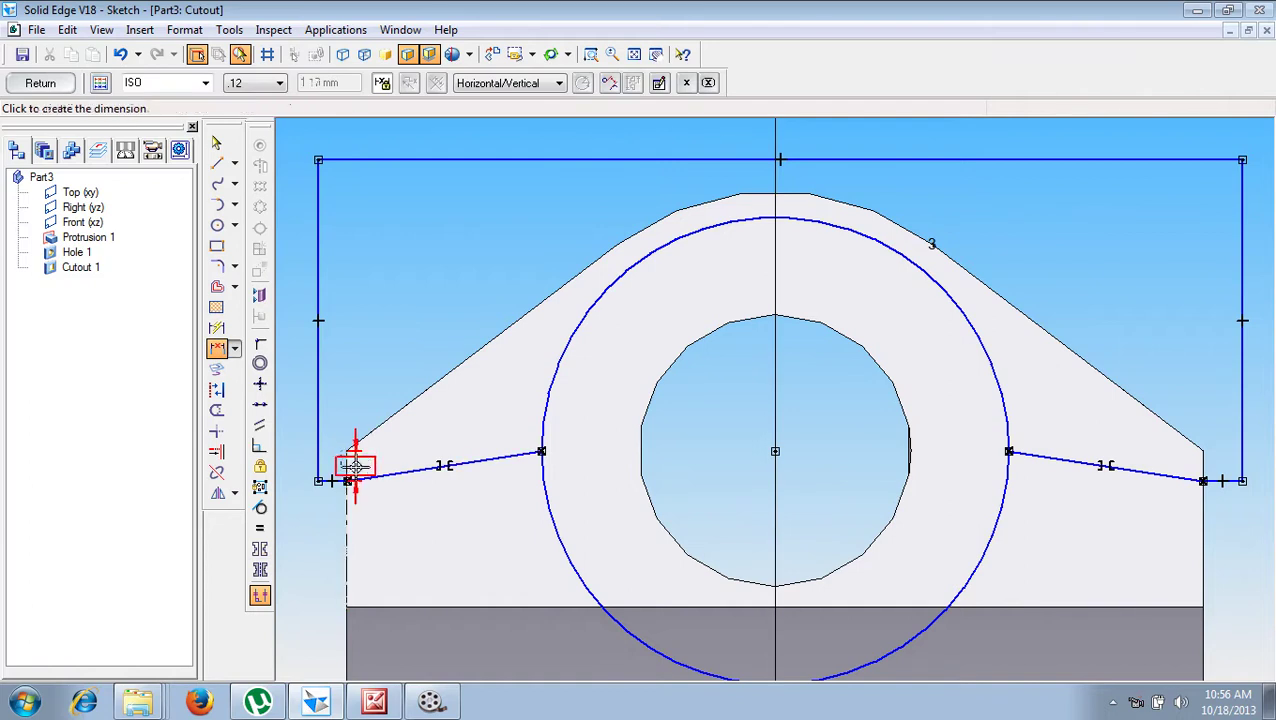
click(372, 462)
text(1)
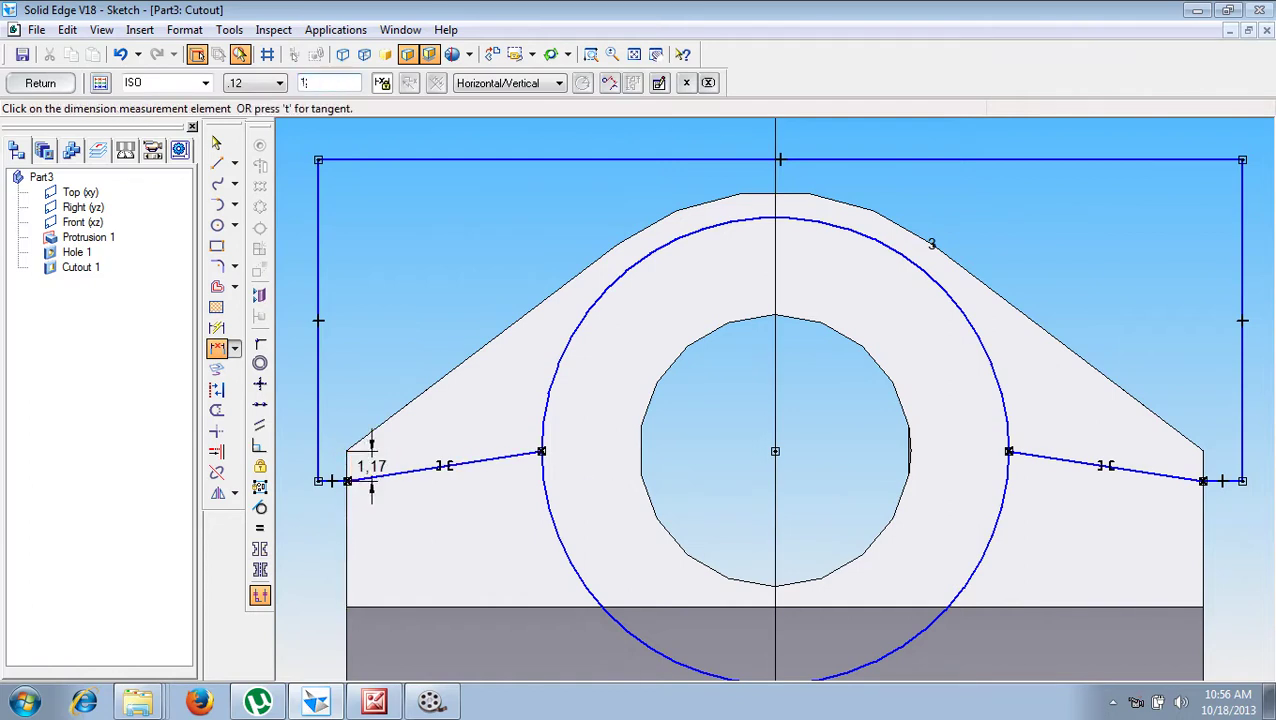
key(Return)
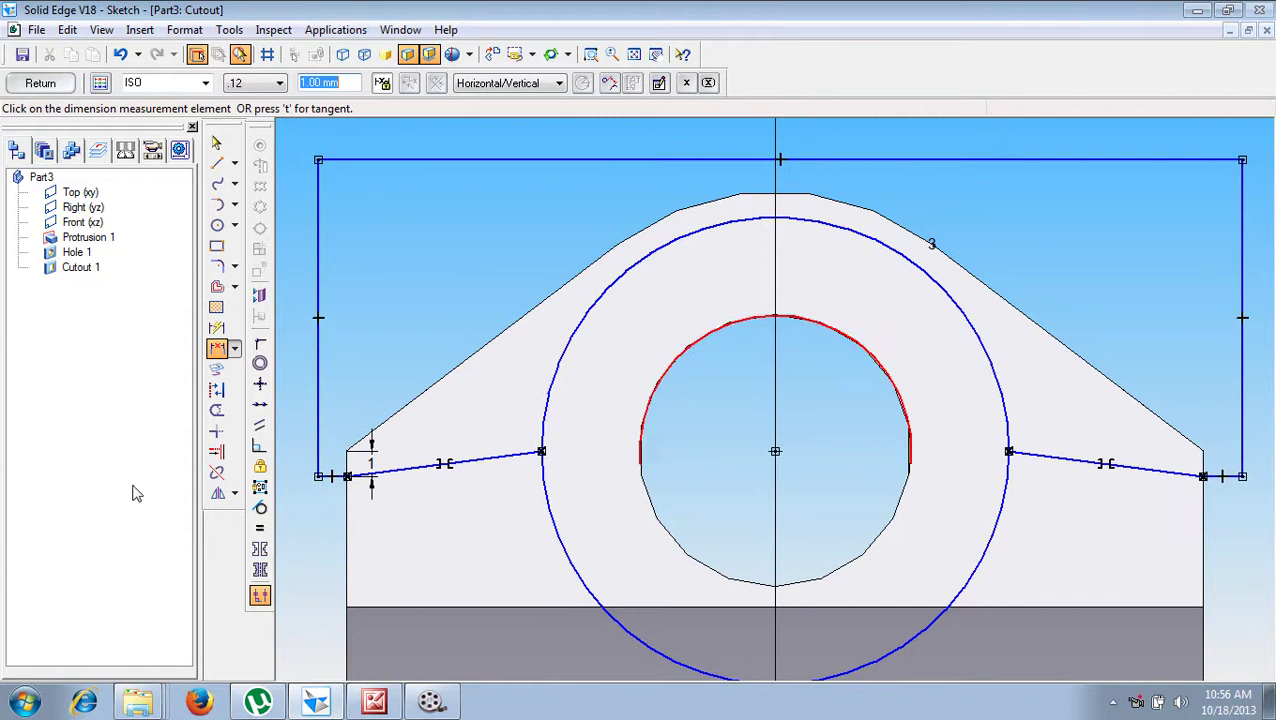
Step: Trim away the circle's lower arc between the two sloping lines
click(217, 411)
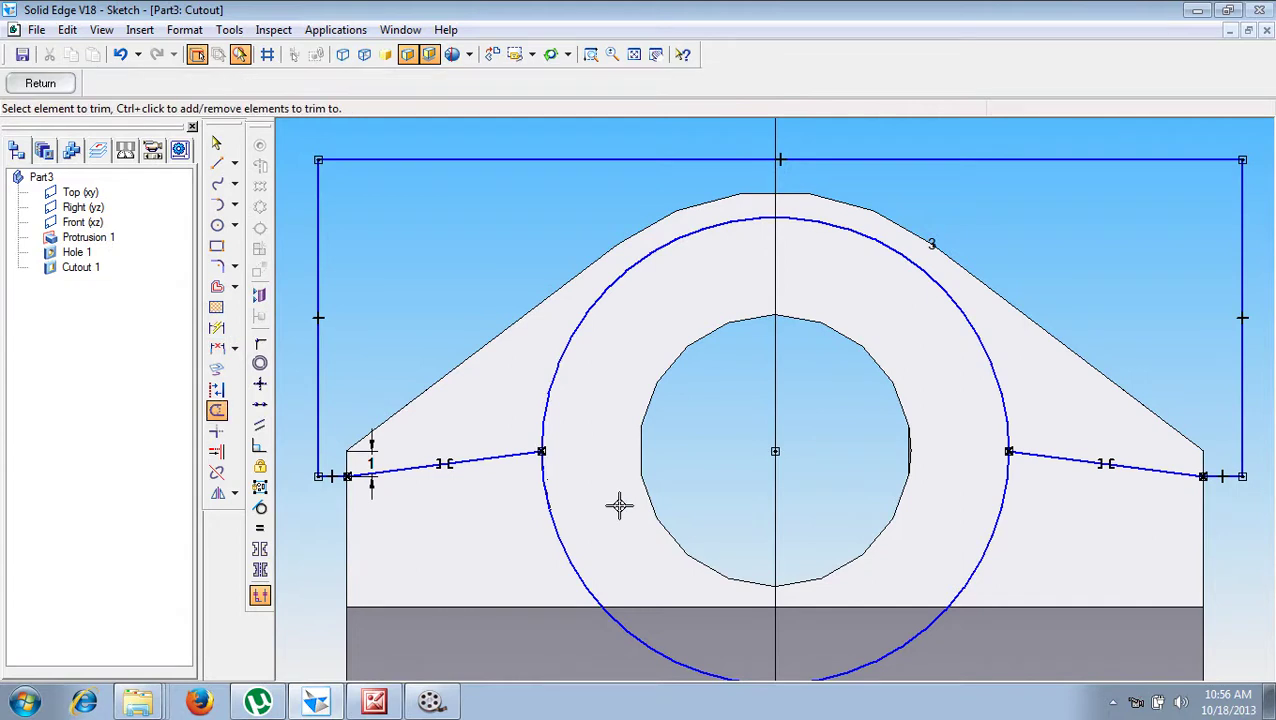
click(542, 511)
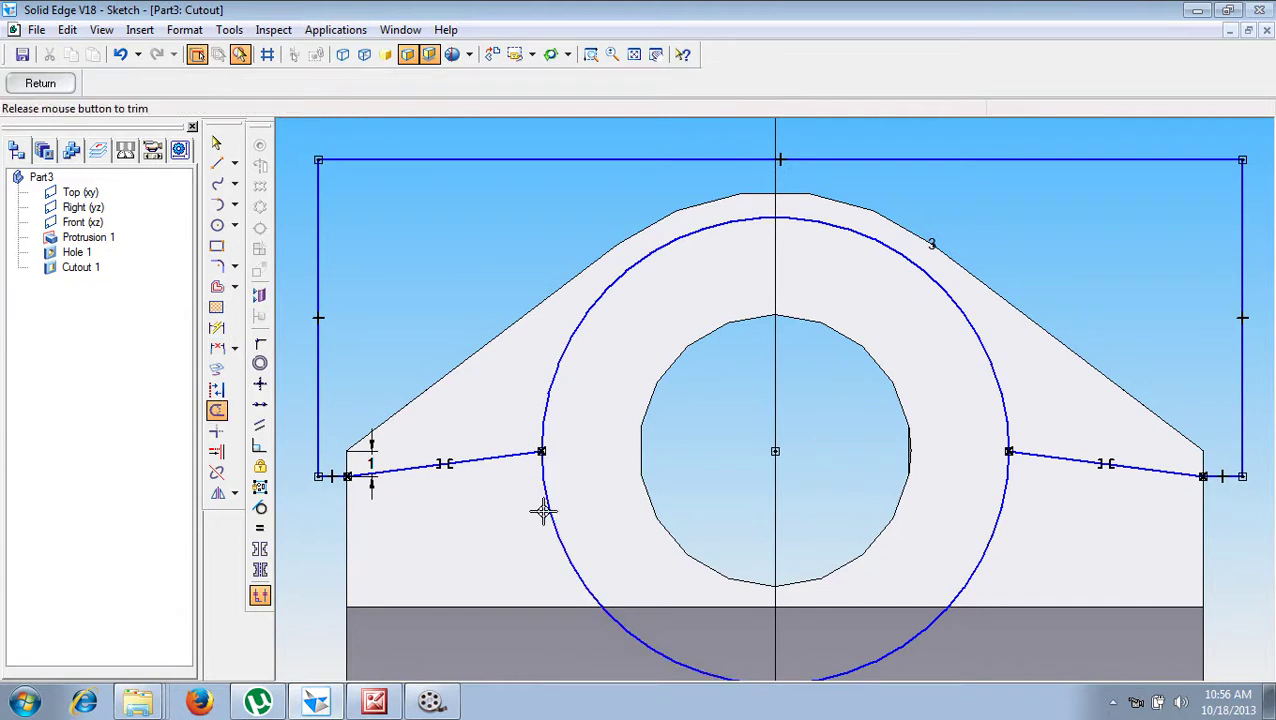
click(985, 560)
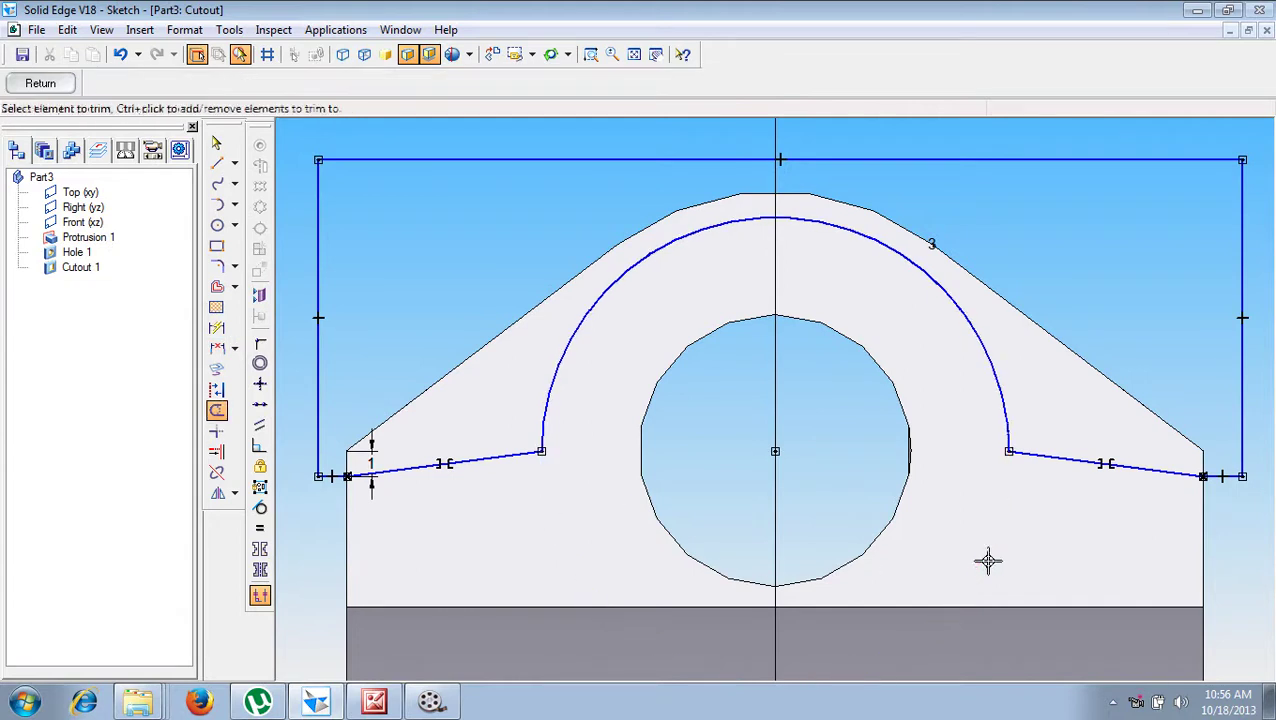
Step: Close the sketch, cut the profile 14 mm deep into the upper lug, and finish the cutout
click(40, 84)
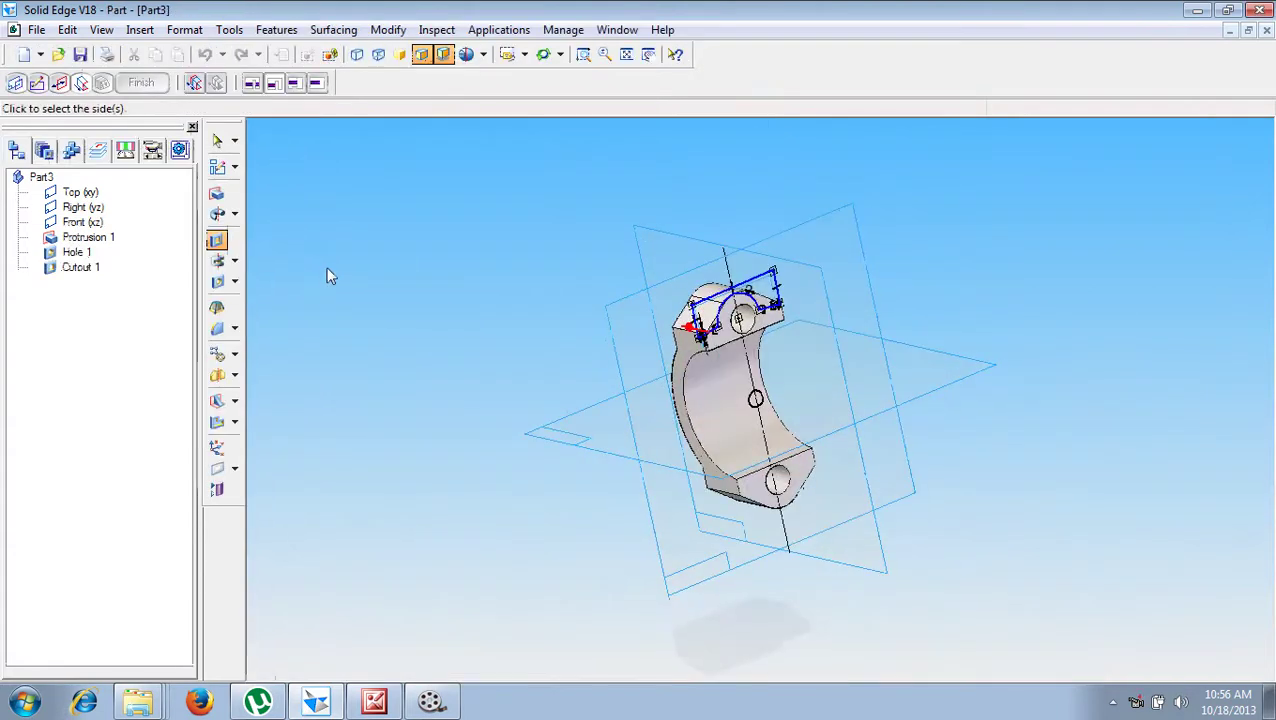
click(315, 84)
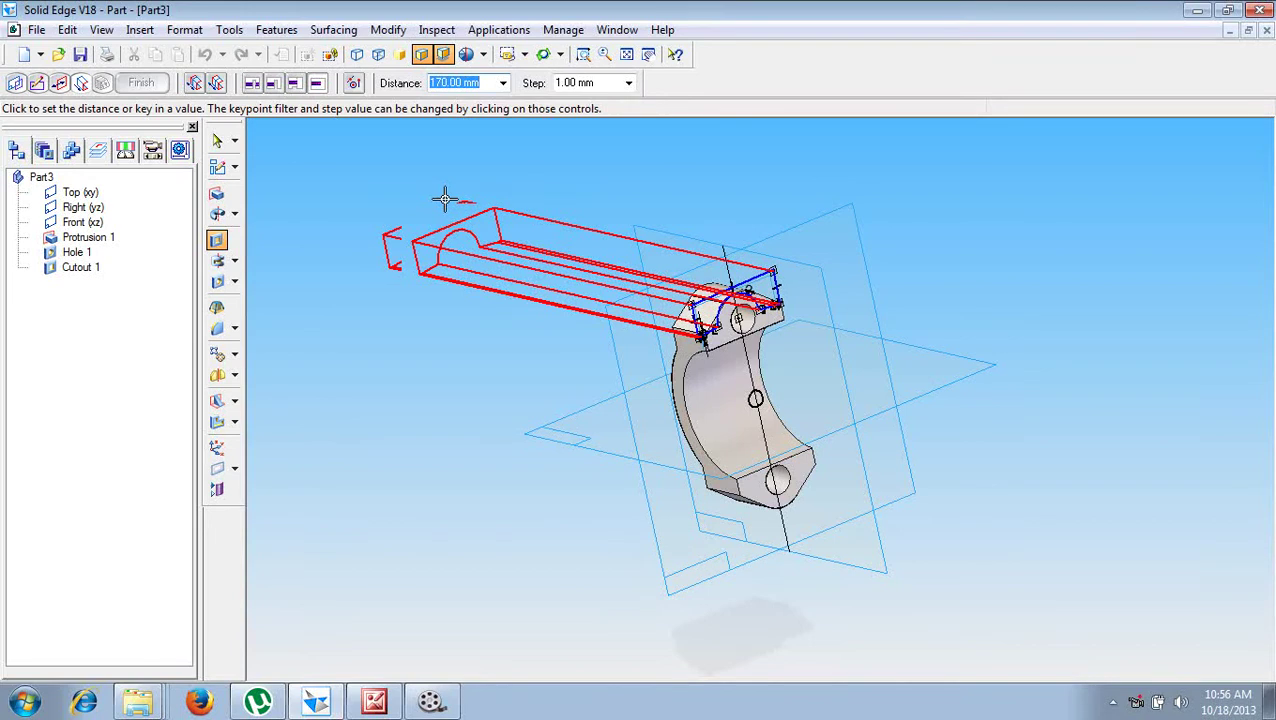
text(18)
key(Return)
click(460, 266)
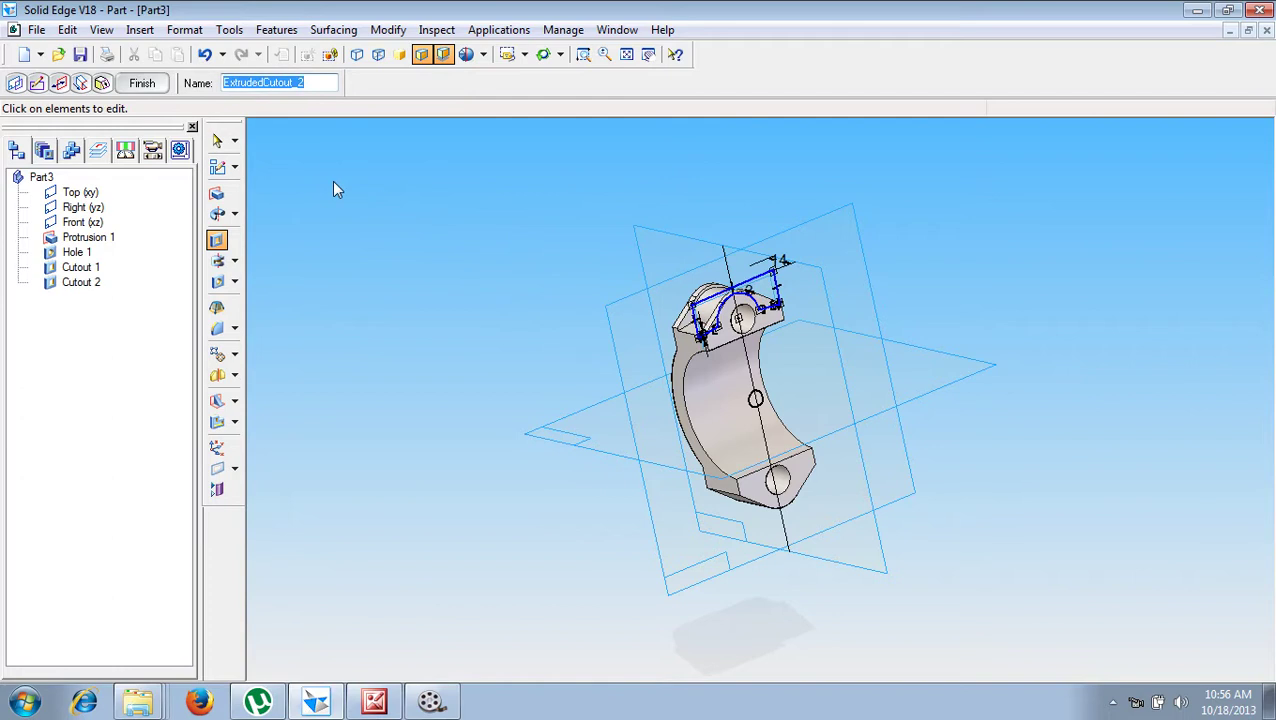
click(142, 84)
Step: Check the reference drawing, start a cutout sketch on the cover's flat side face, and draw a 61 mm diameter circle along its outer arc
mouse_move(420, 425)
middle_down()
mouse_move(481, 427)
mouse_move(440, 430)
middle_up()
click(375, 703)
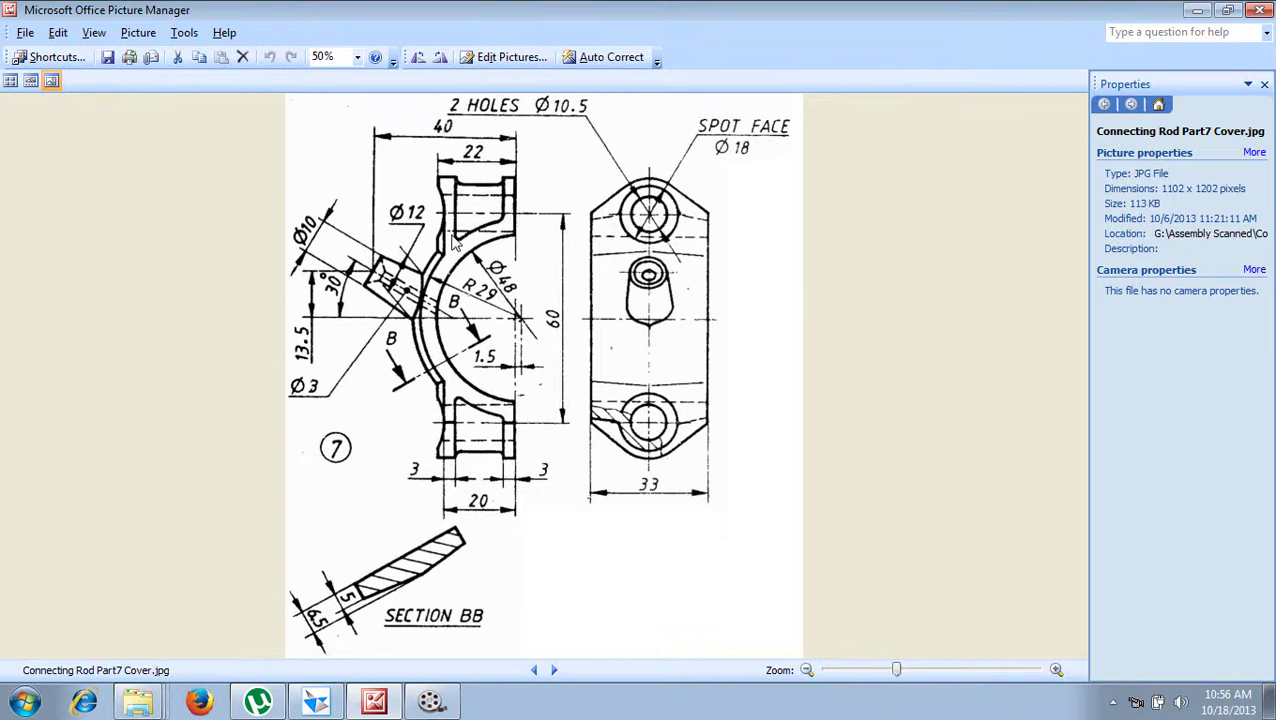
click(375, 703)
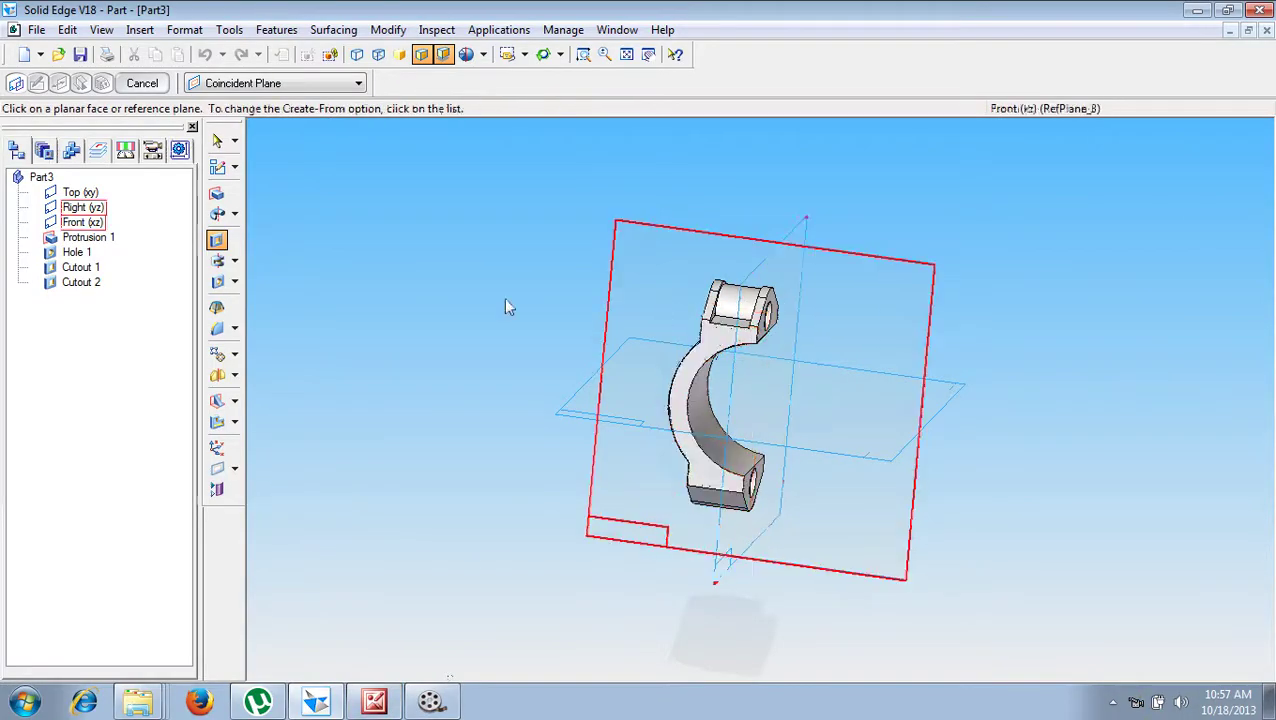
click(727, 340)
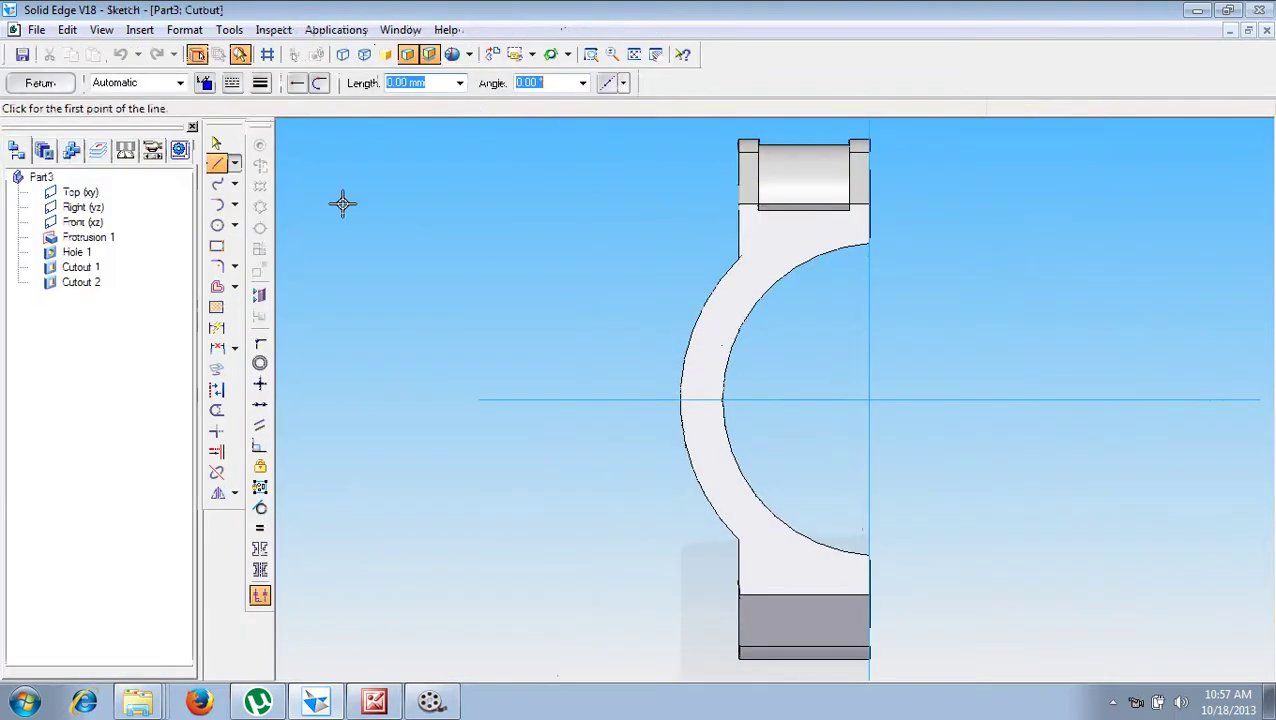
click(217, 225)
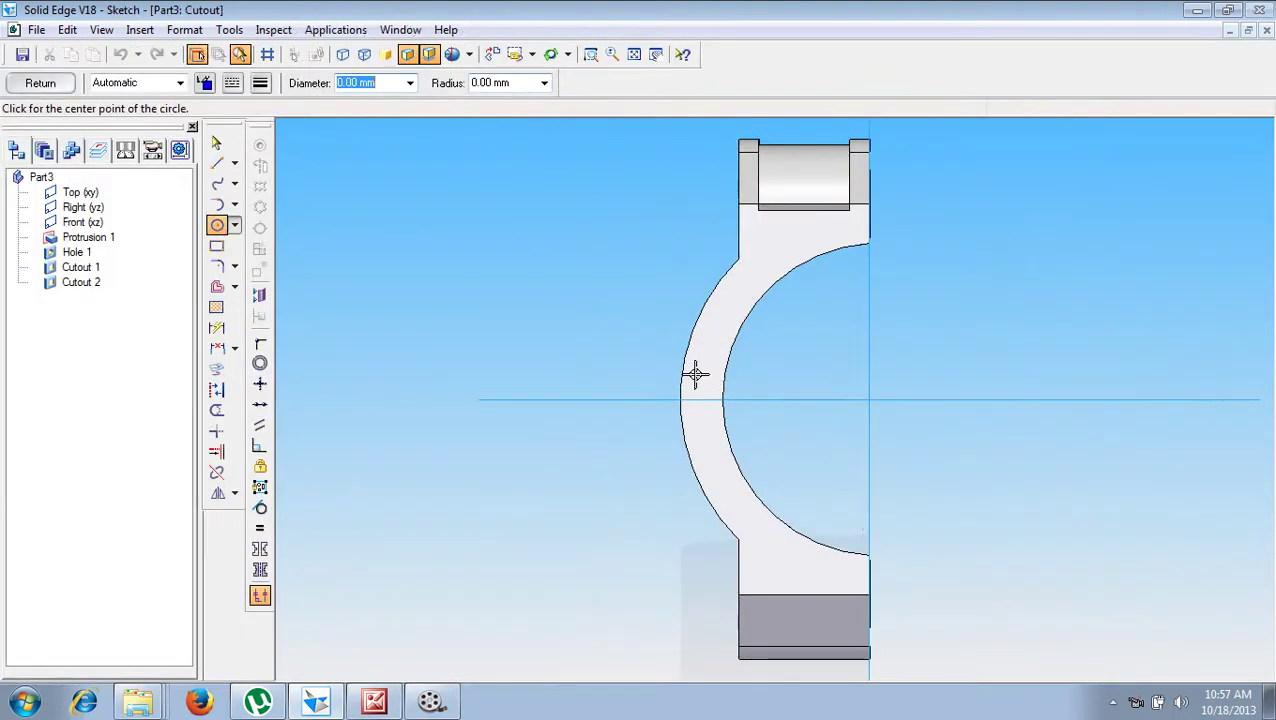
click(879, 400)
click(722, 277)
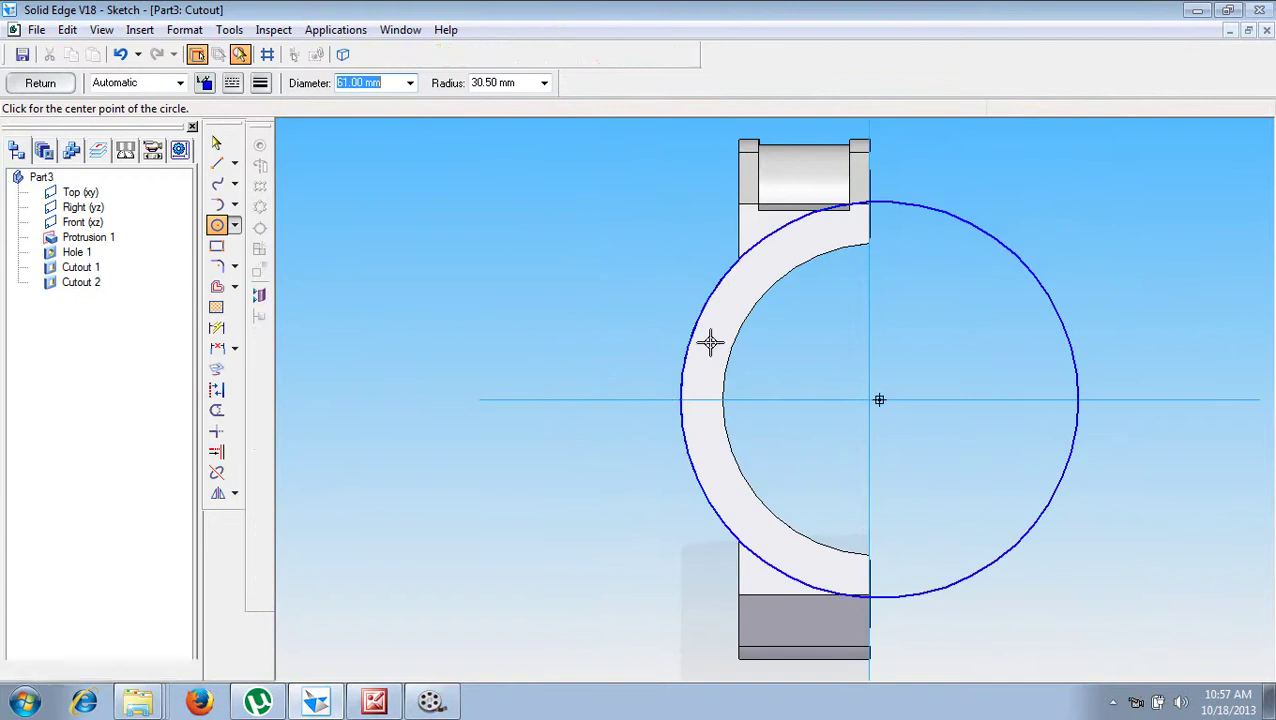
Step: Draw vertical lines along both flanges' inner edges, extending the left one down to the circle, and join them with a line across the upper lug
click(217, 163)
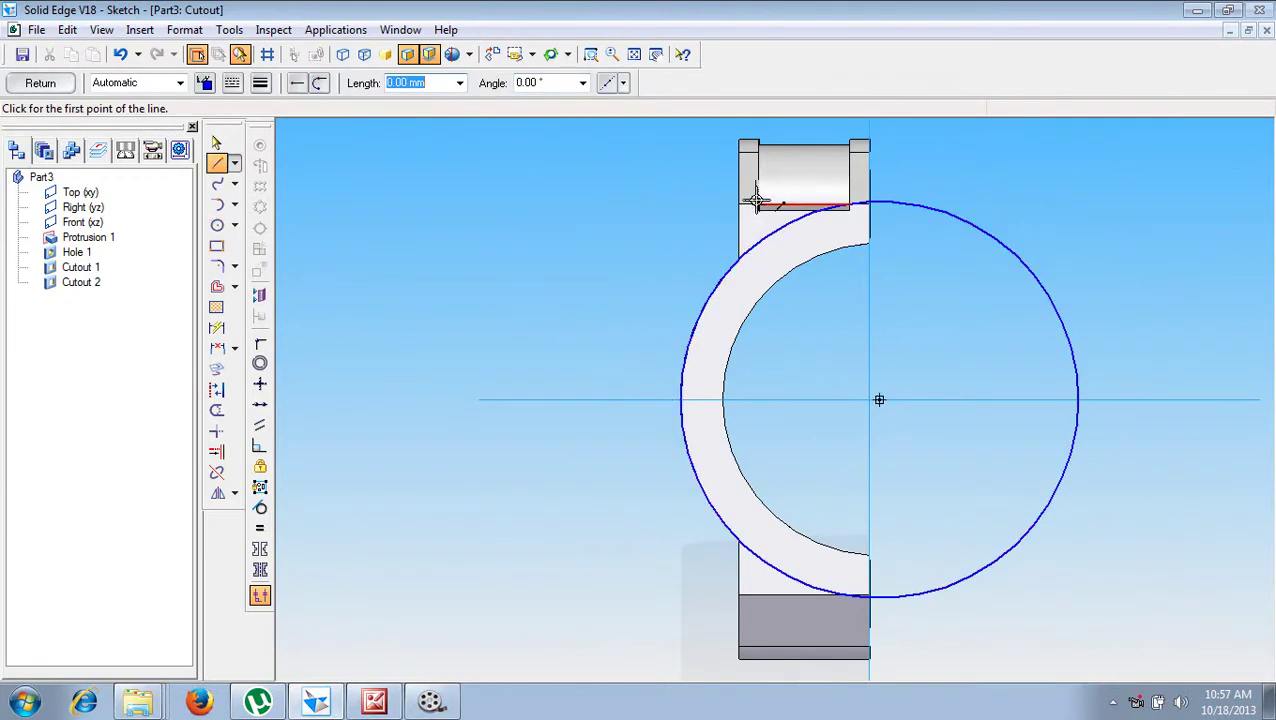
click(756, 202)
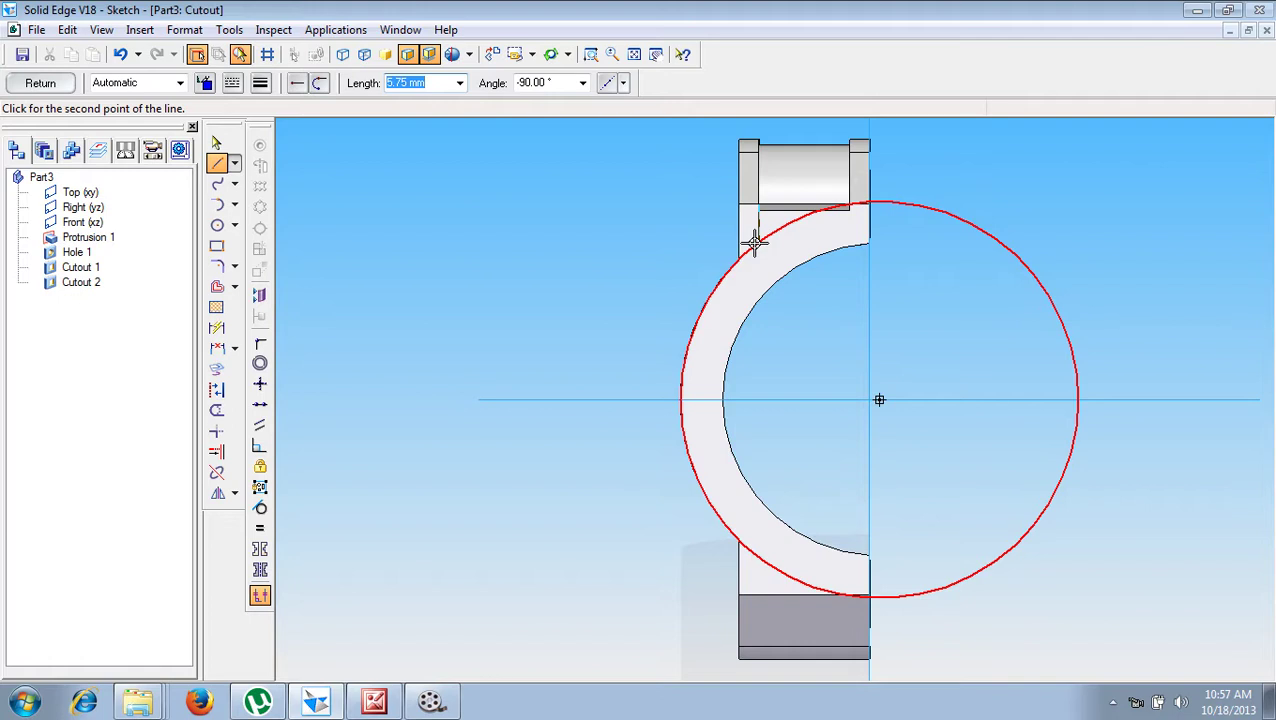
click(759, 237)
click(870, 237)
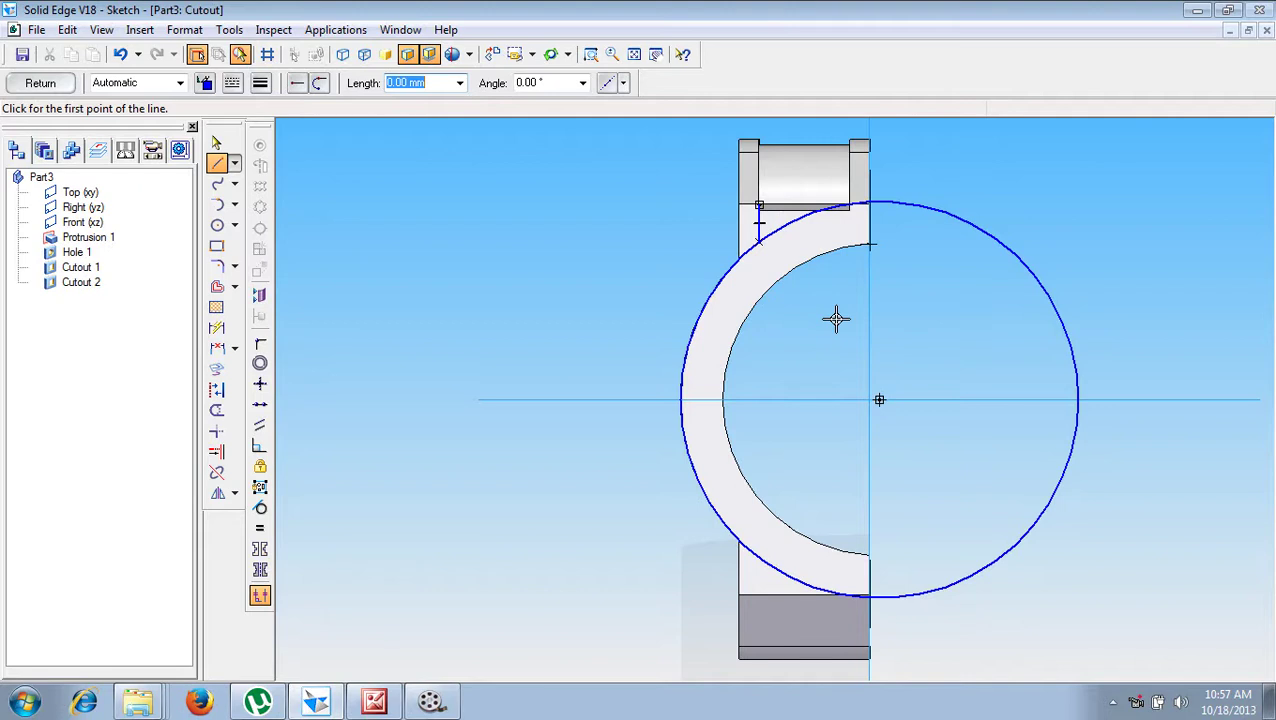
click(851, 205)
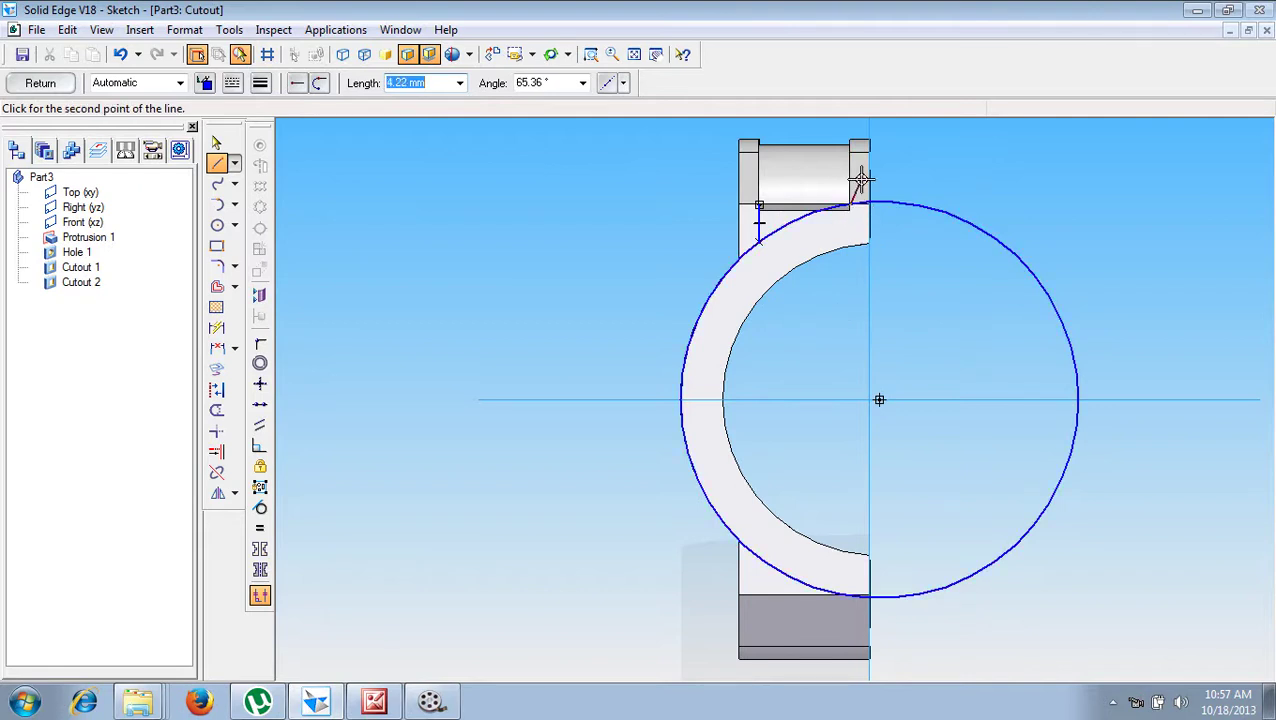
click(850, 172)
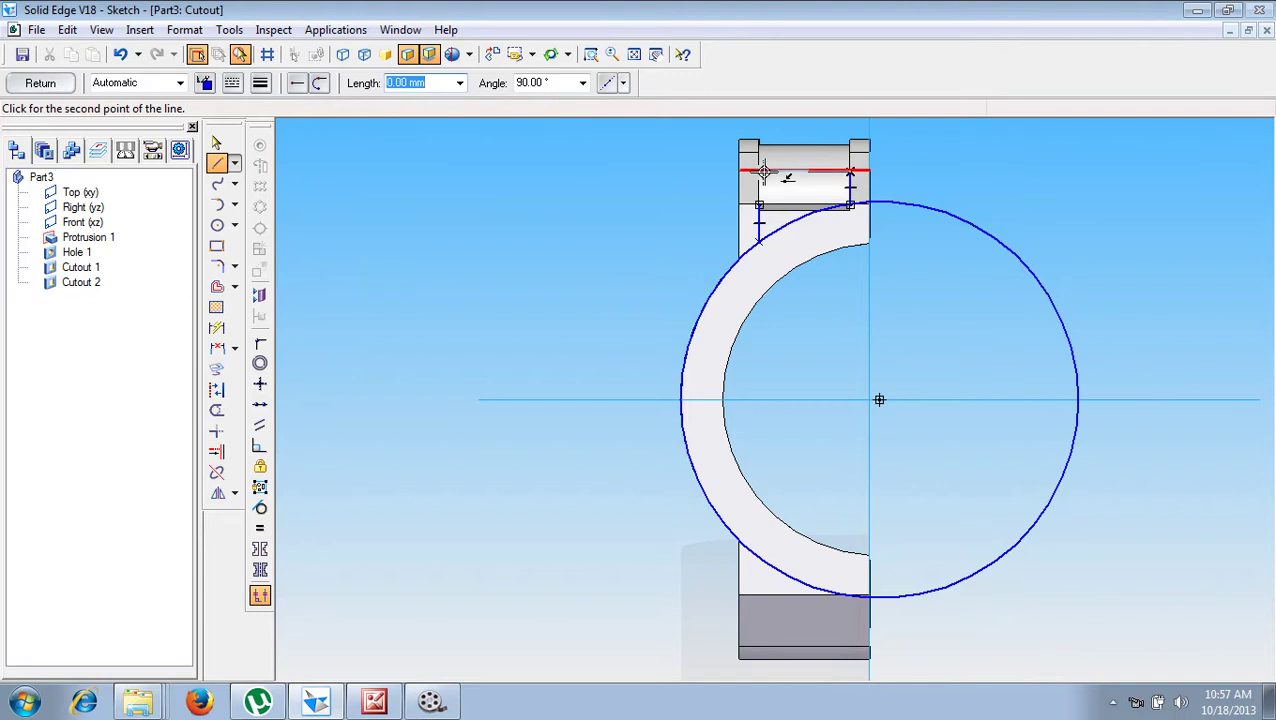
click(760, 172)
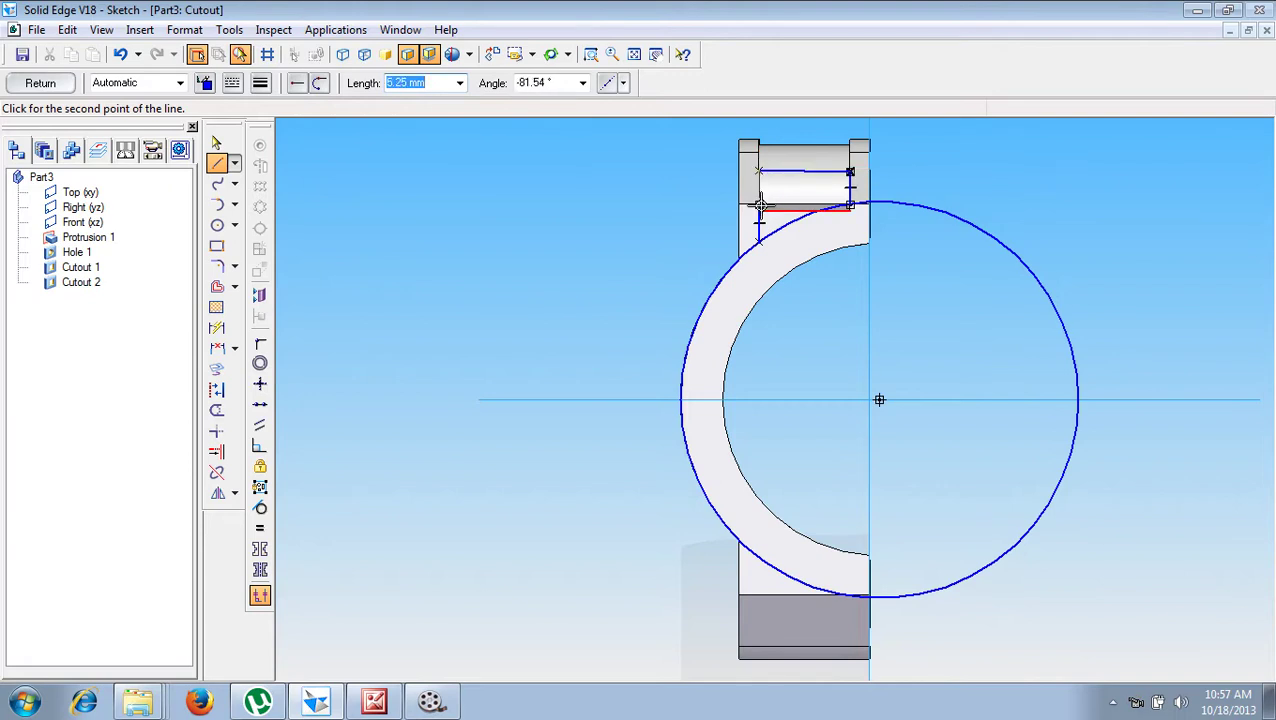
click(760, 240)
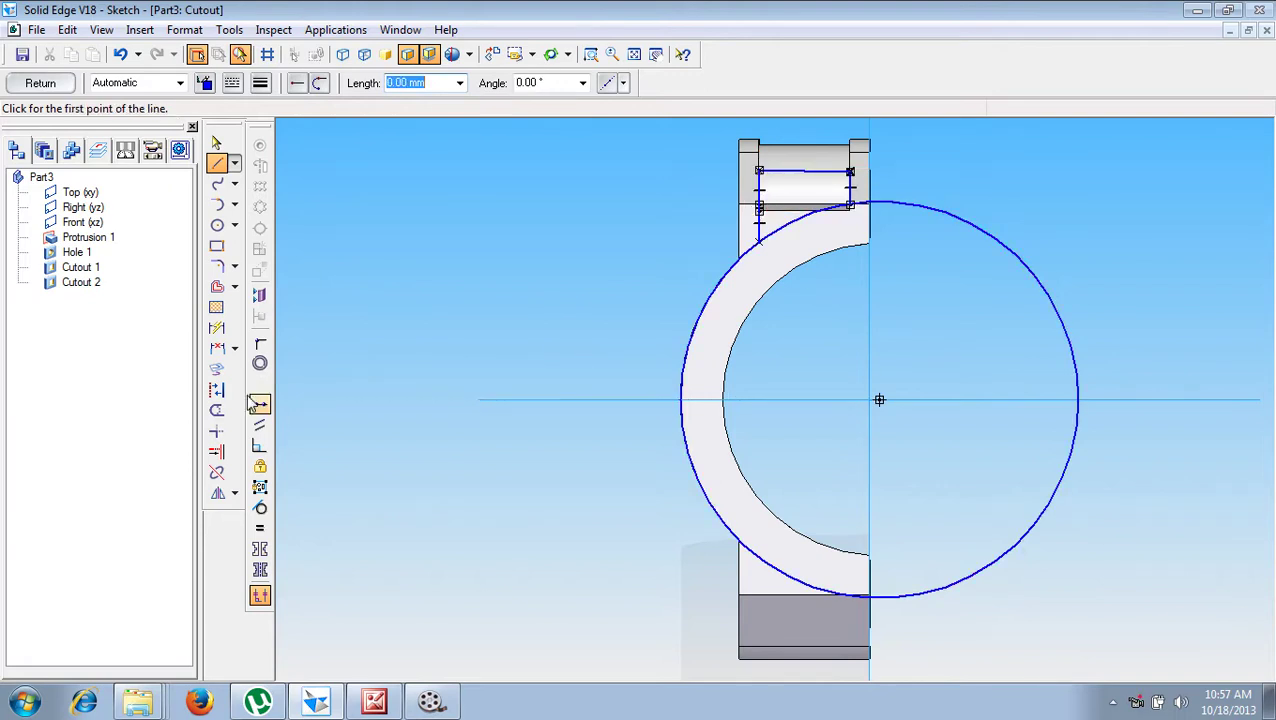
Step: Trim away the circle outside the recess outline, keeping only the arc between the two vertical lines
click(217, 410)
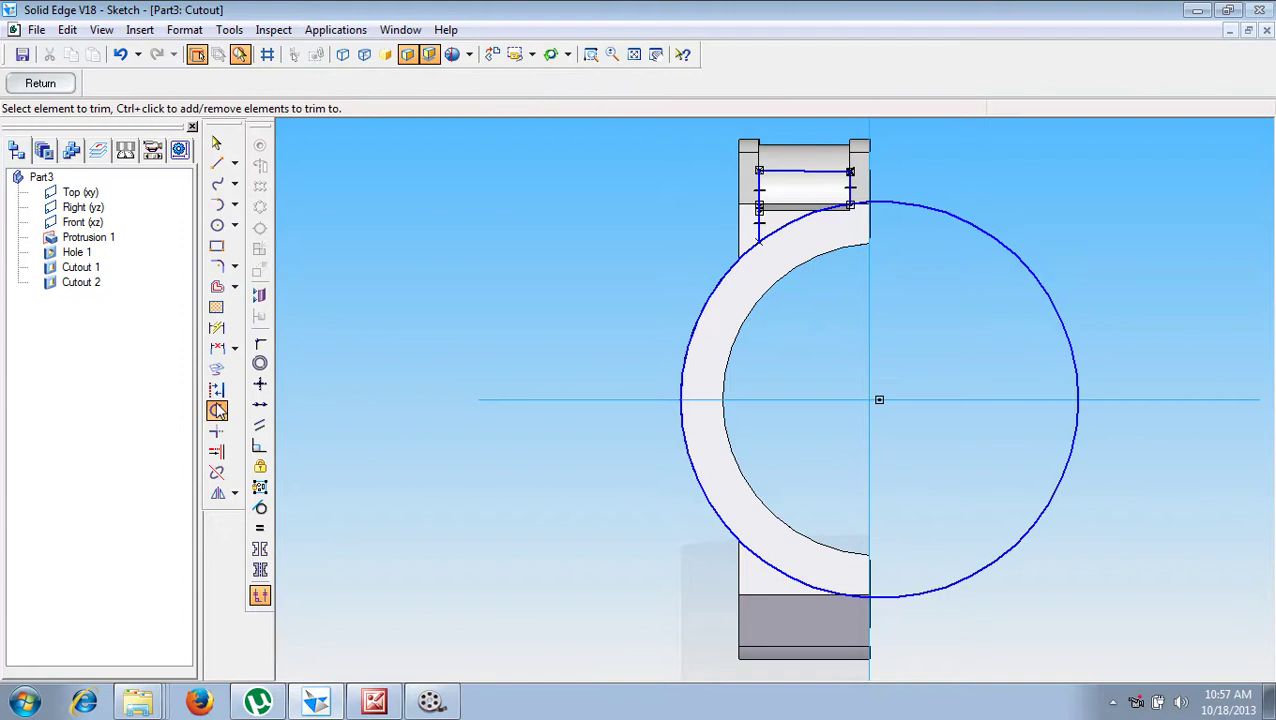
click(700, 313)
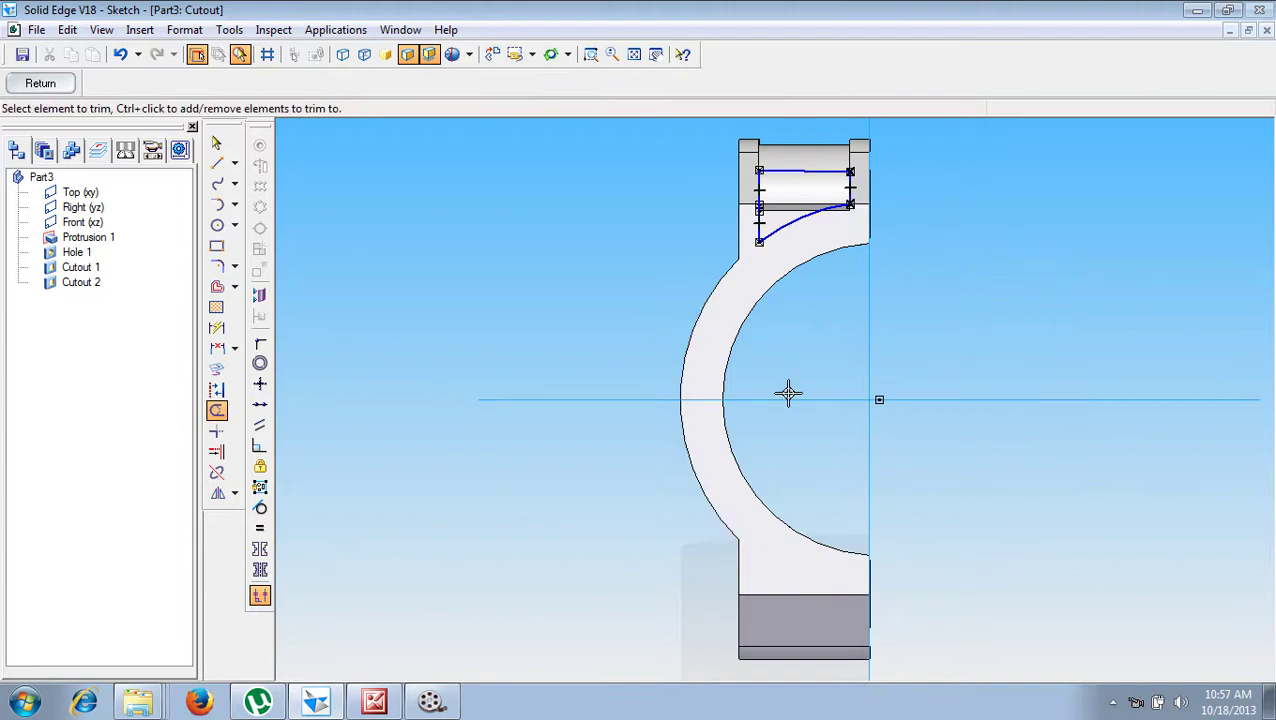
click(603, 55)
drag(686, 145, 926, 295)
key(Escape)
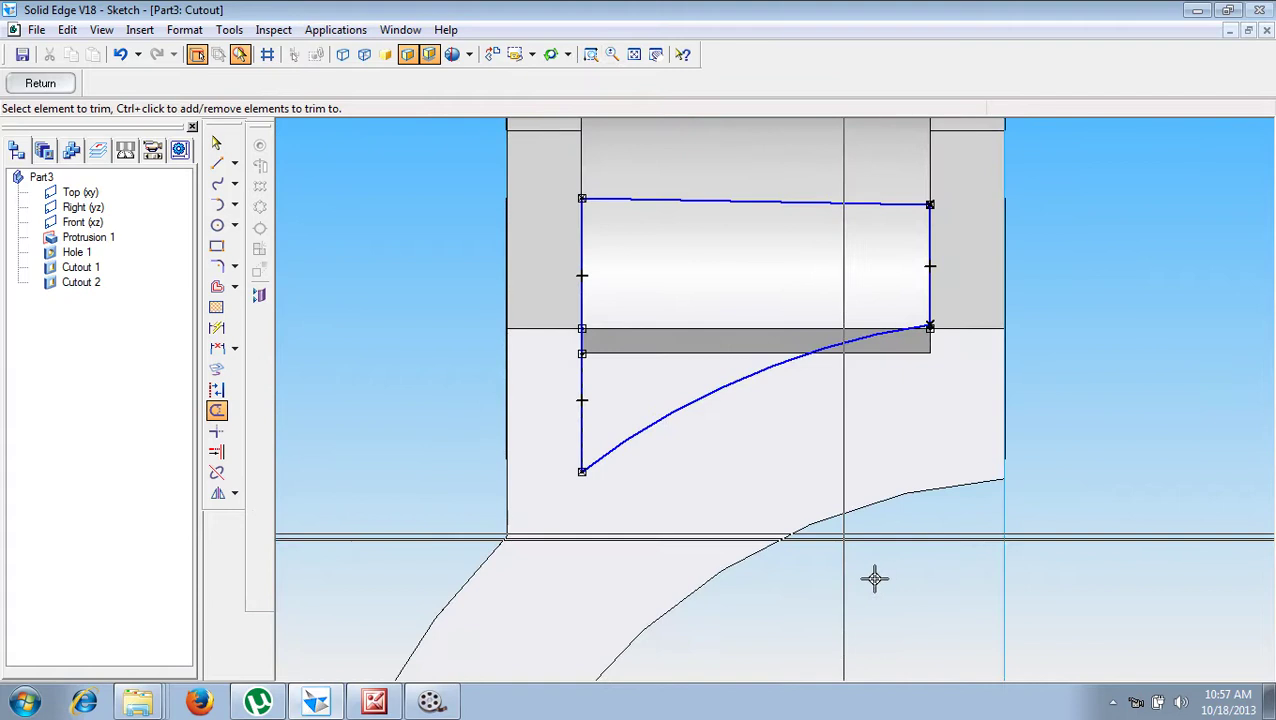
click(218, 165)
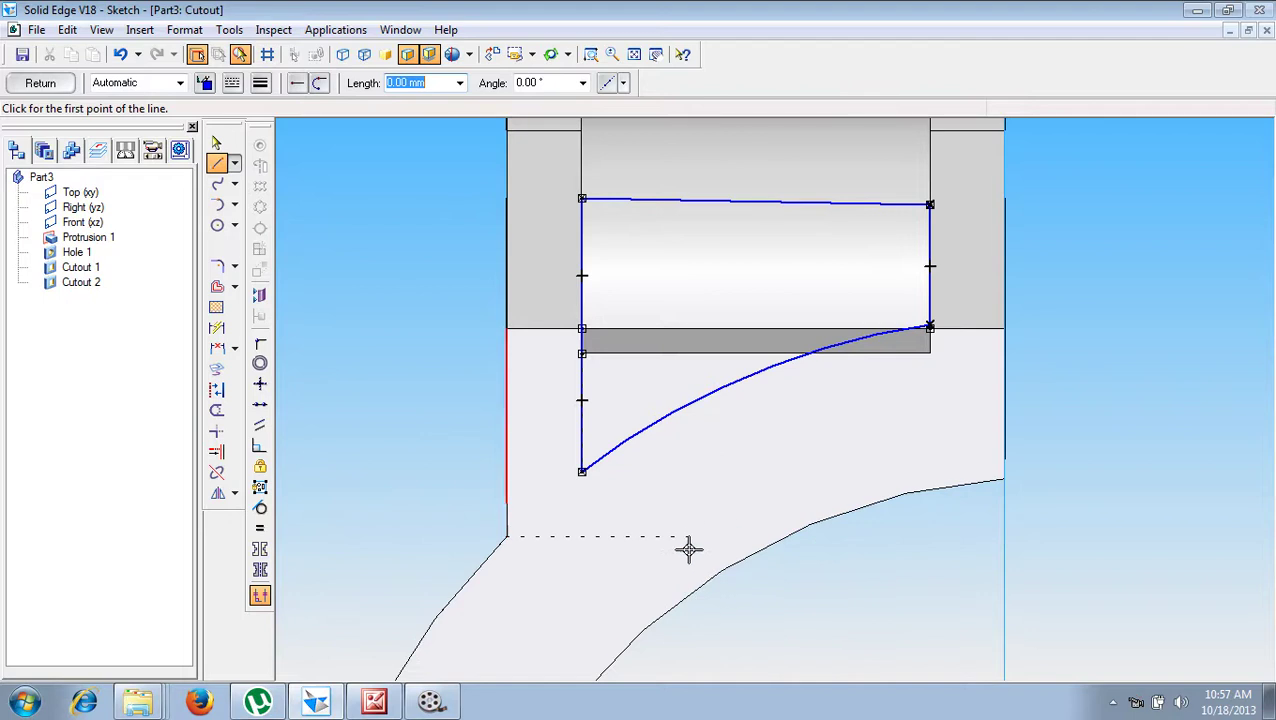
key(Escape)
Step: Set the radius of the remaining arc to 29 mm
click(630, 444)
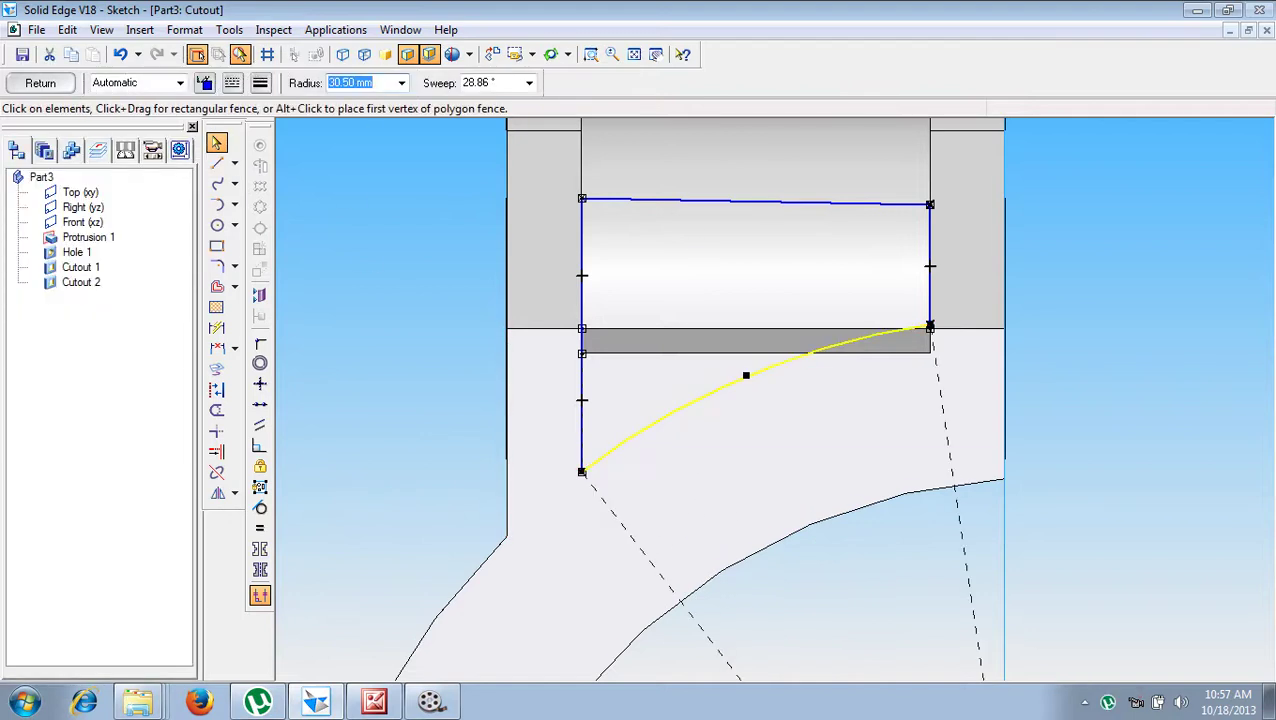
key(Tab)
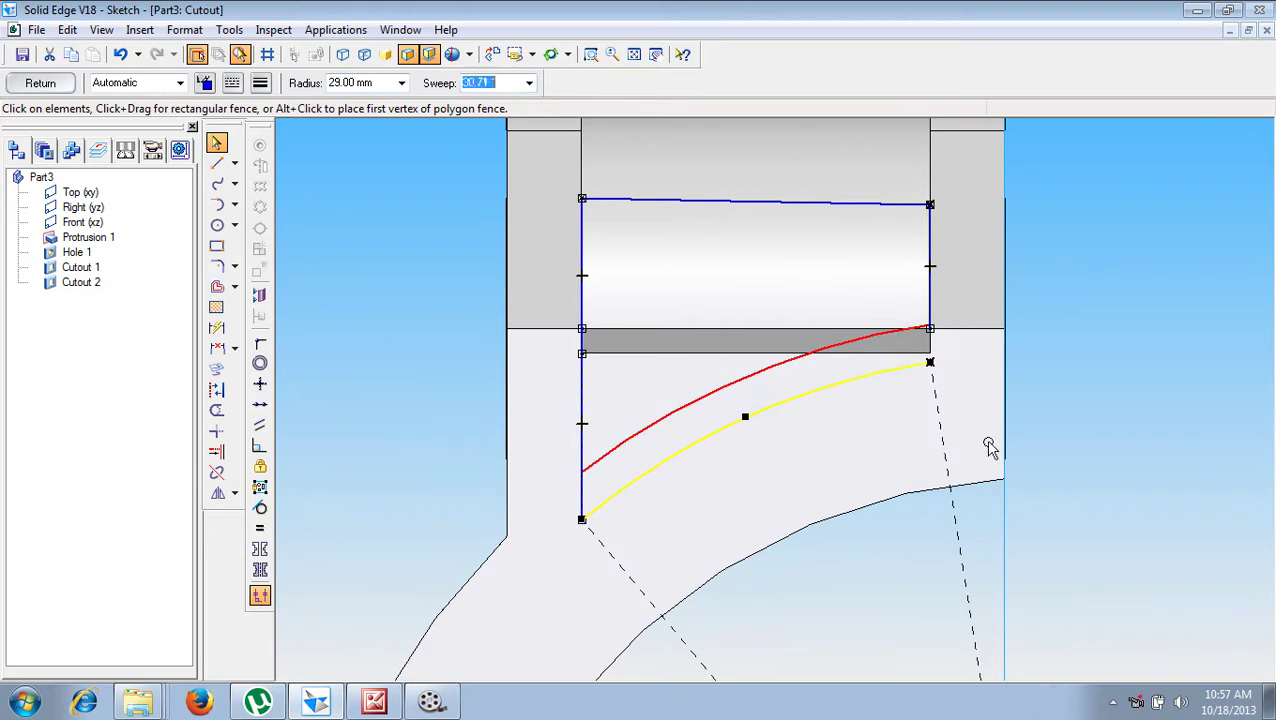
key(Escape)
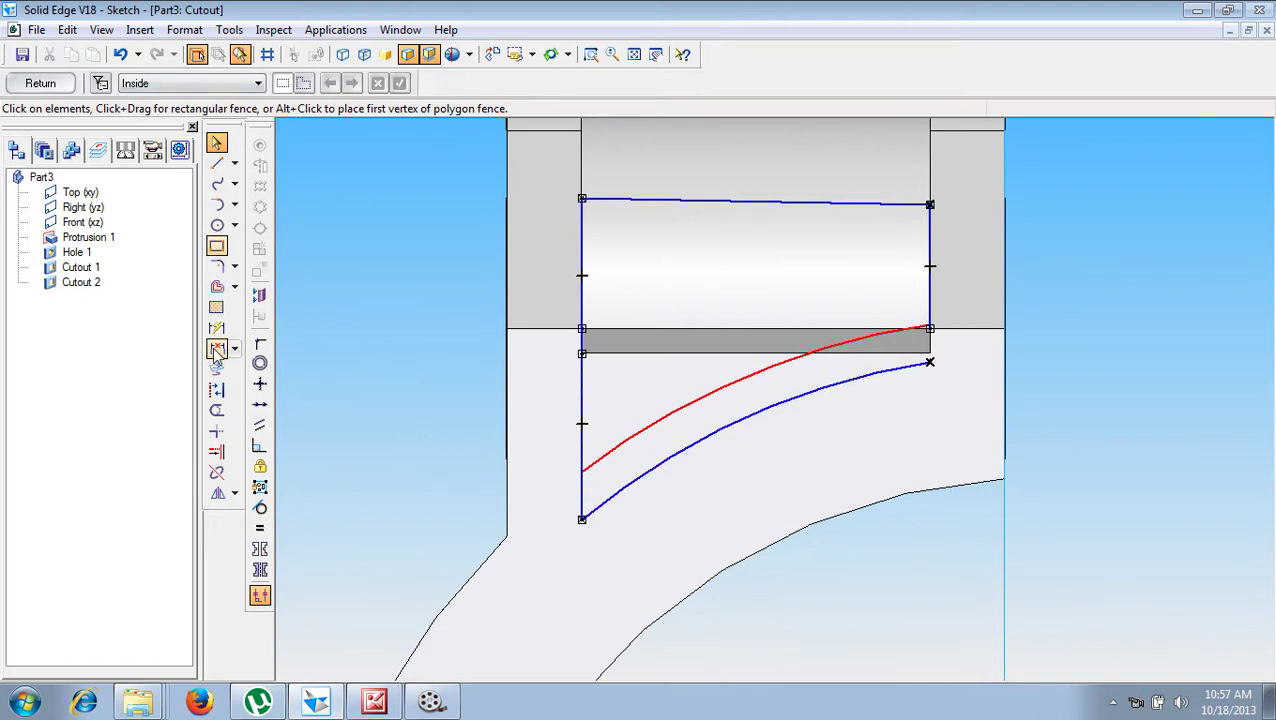
Step: Try to connect the arc's free end to the lower end of the right vertical line, and undo the connection
click(260, 362)
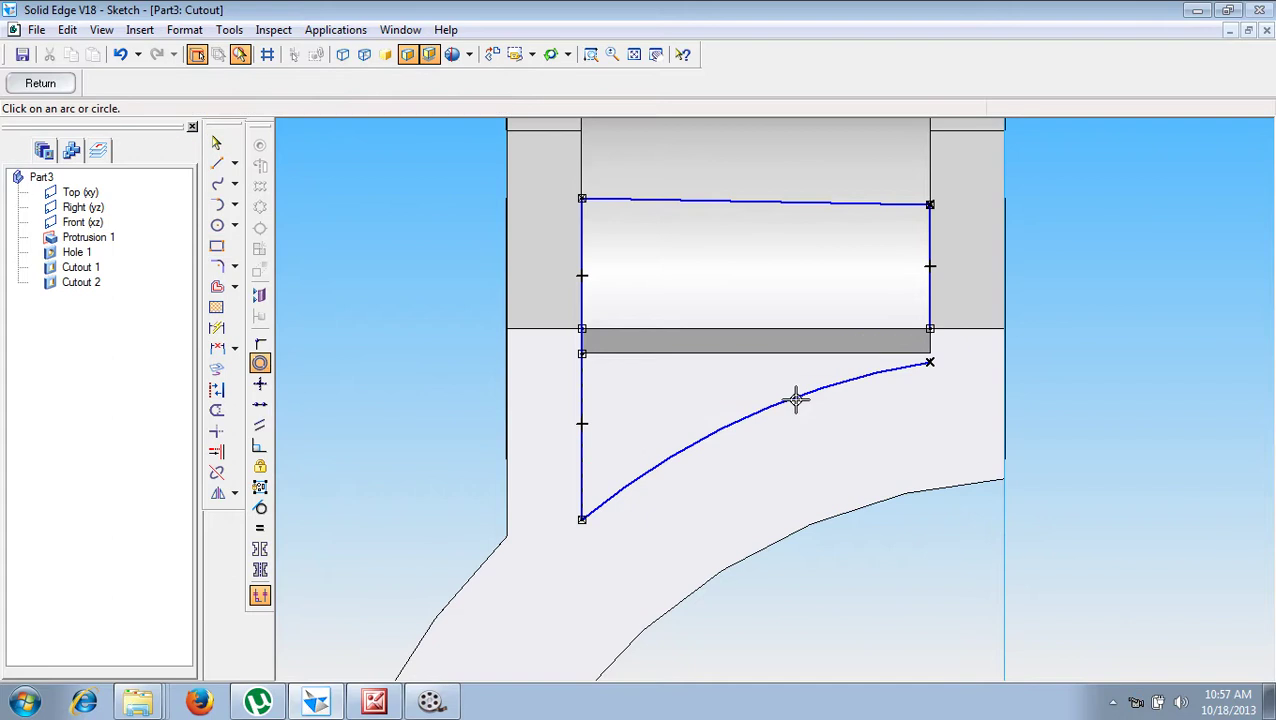
click(261, 345)
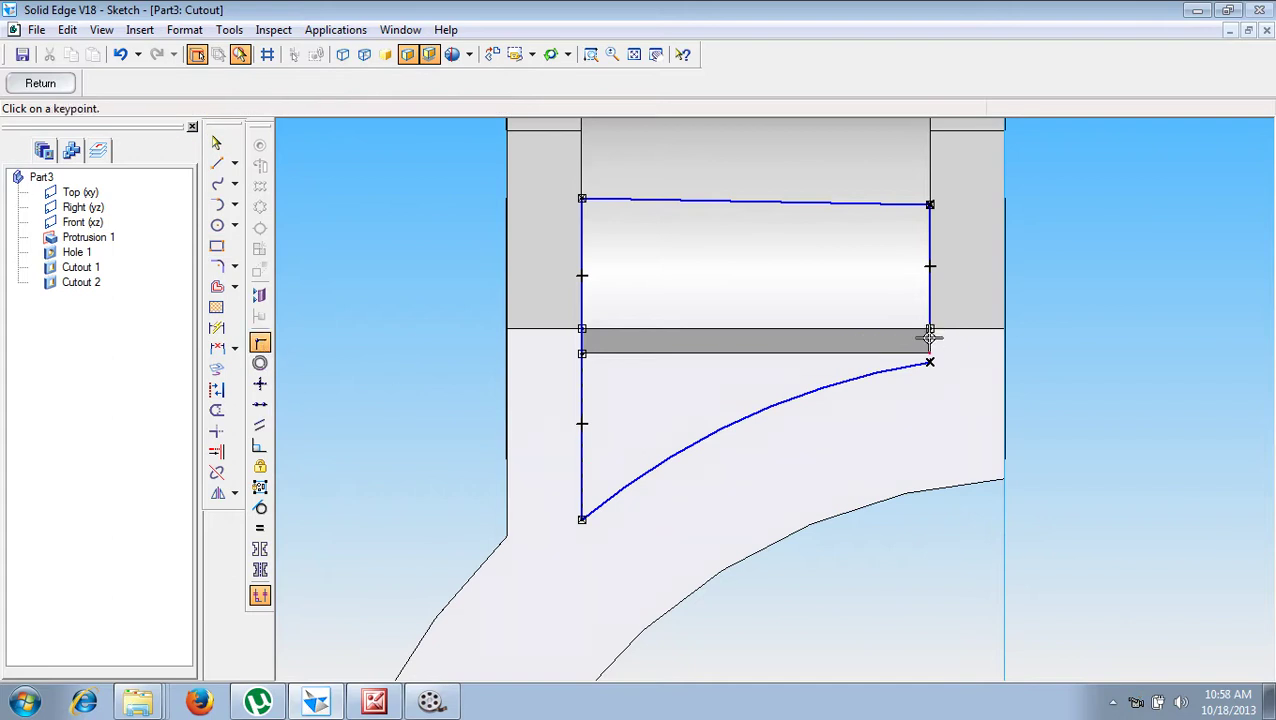
click(930, 362)
click(930, 328)
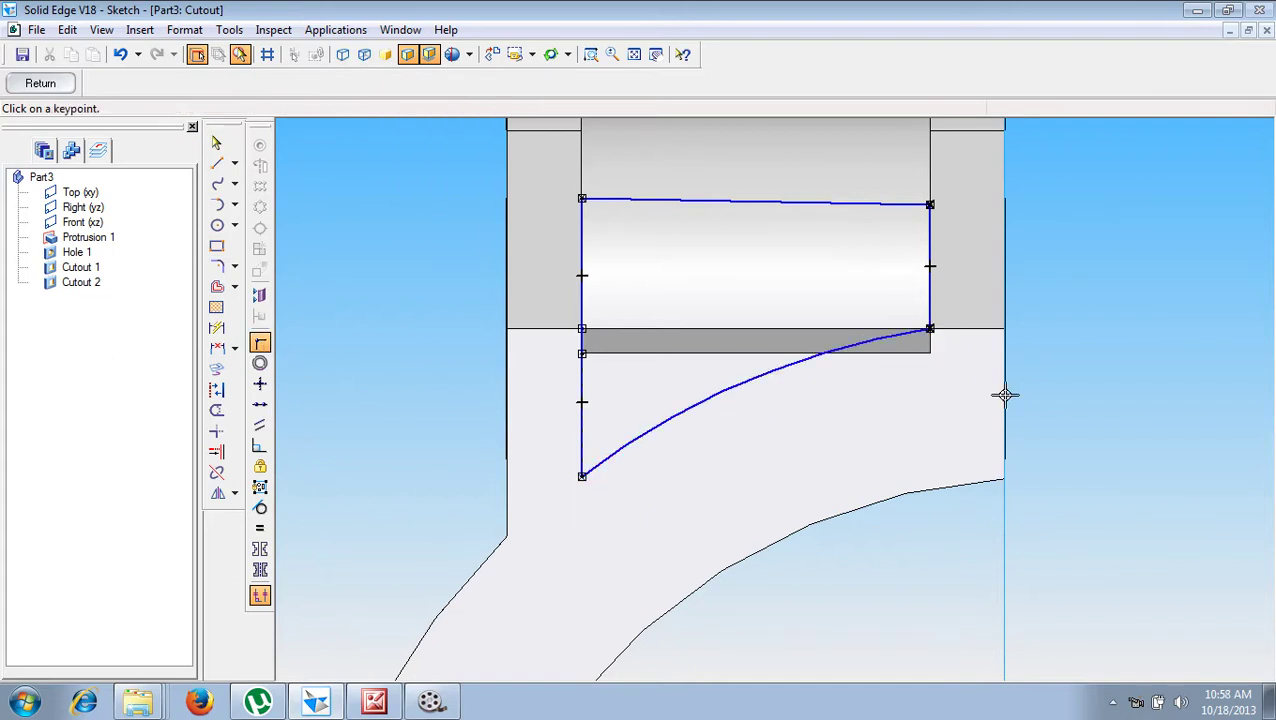
key(ctrl+z)
key(Escape)
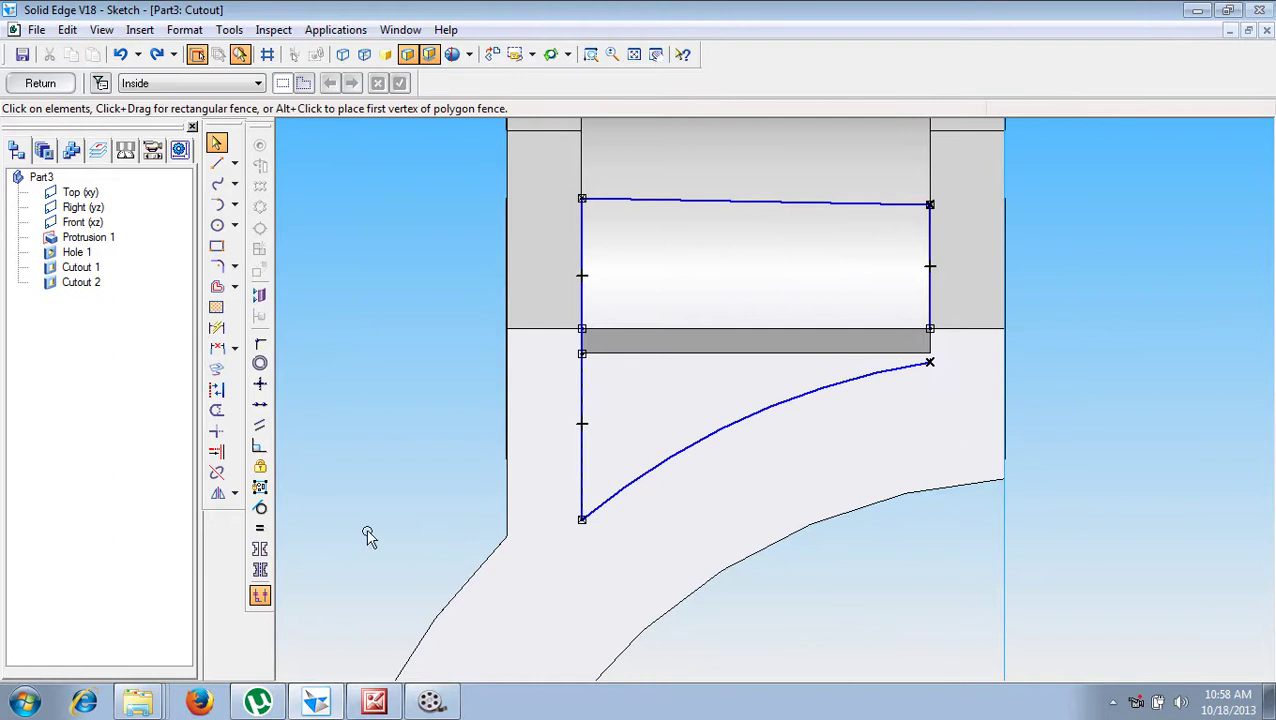
Step: Retry the connection by picking the right vertical line's lower end before the arc's free end, and undo it
click(261, 345)
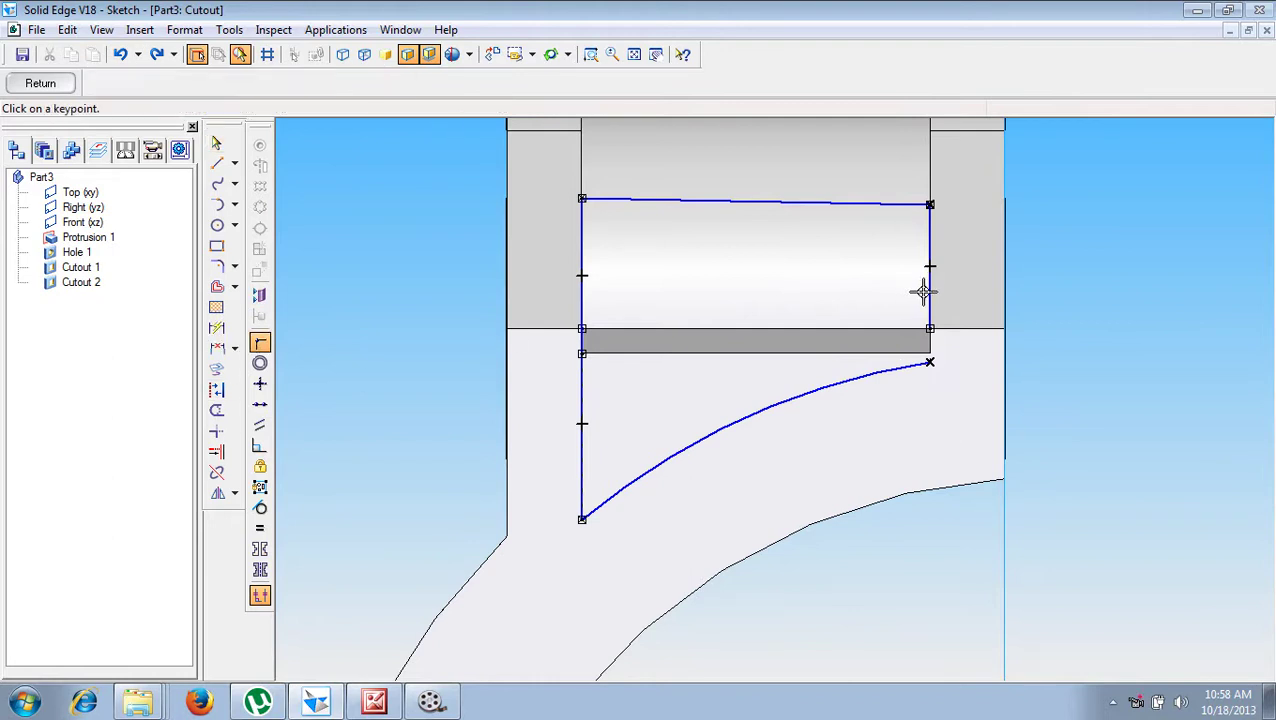
click(930, 328)
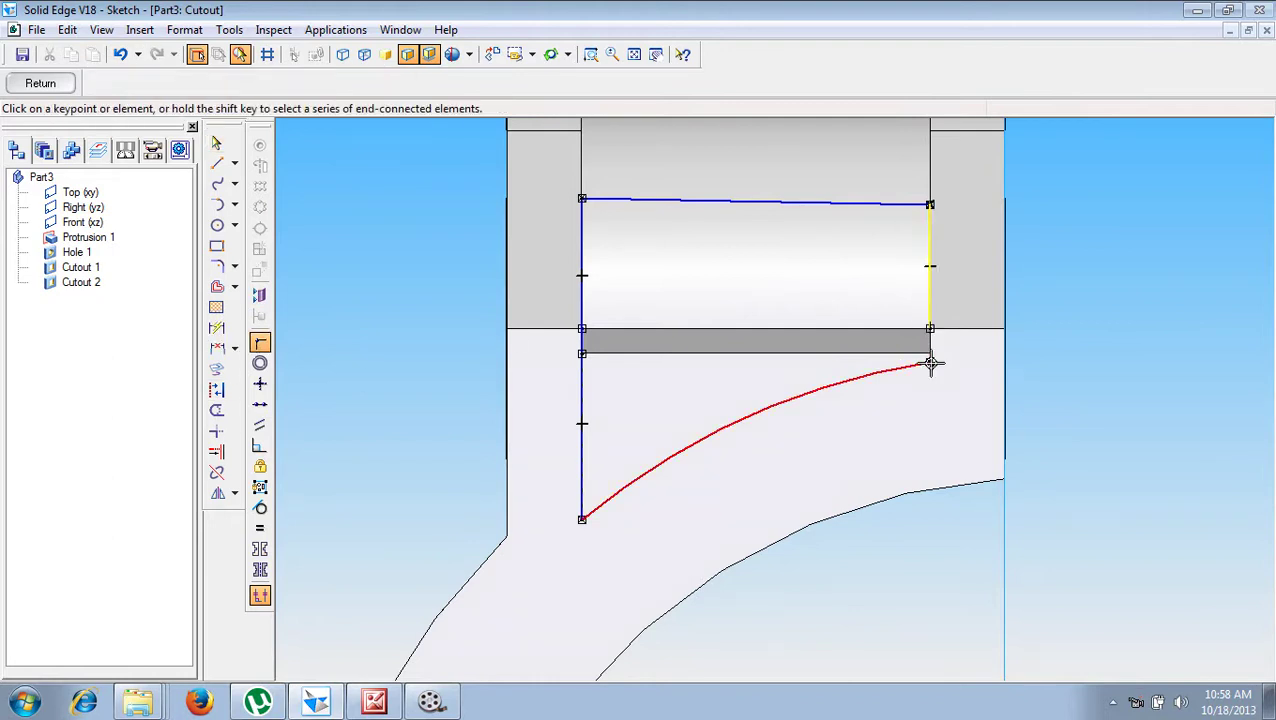
click(930, 362)
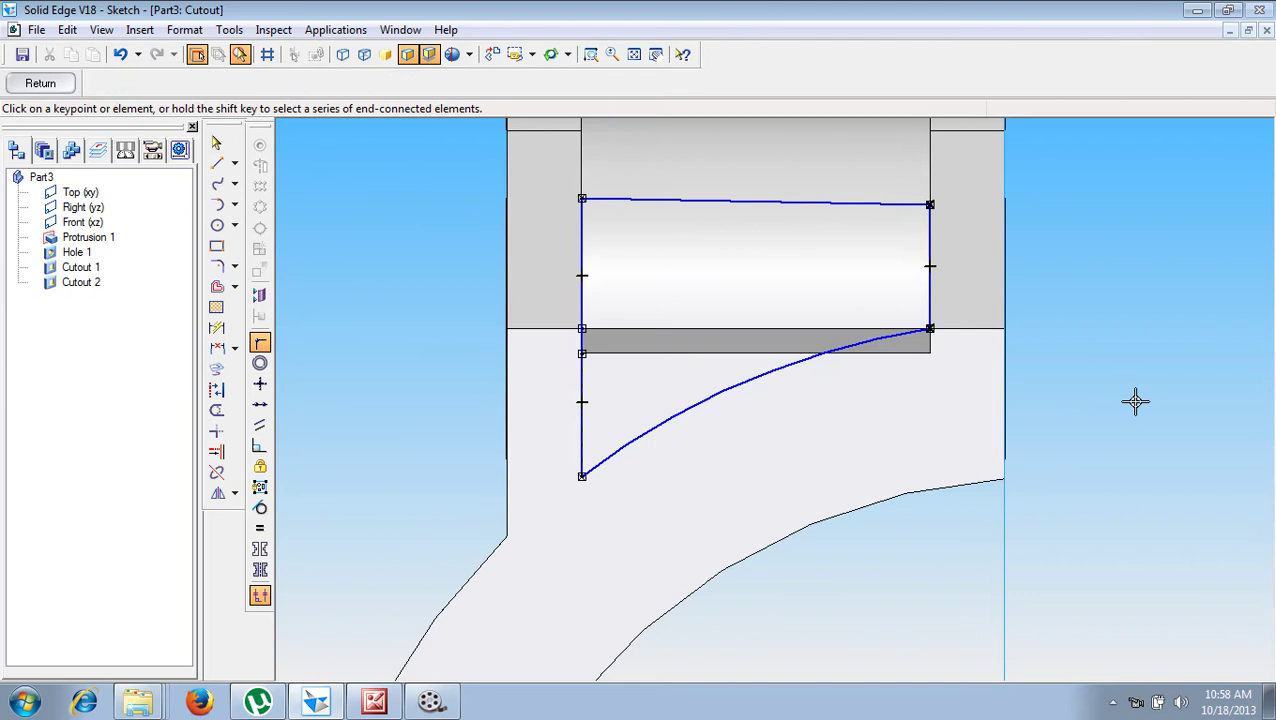
key(ctrl+z)
key(Escape)
Step: Delete the right vertical line and redraw it from the arc's free end up to the end of the upper line
click(930, 305)
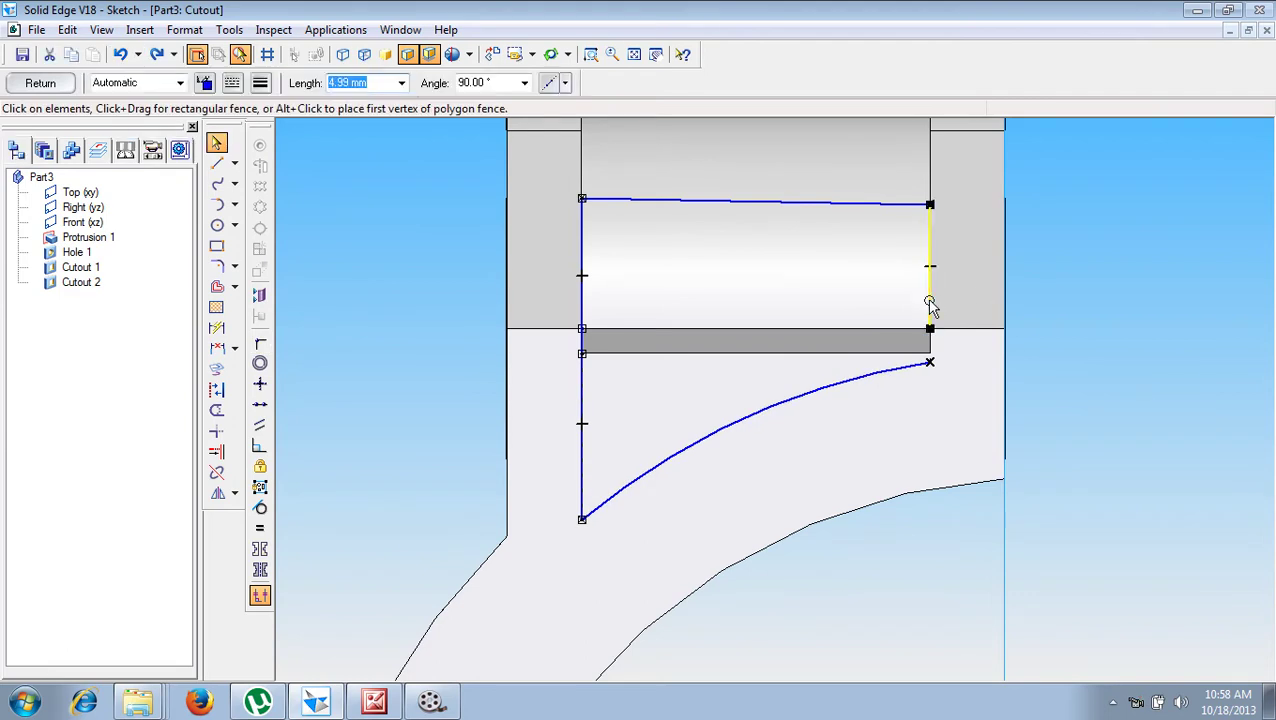
key(Delete)
click(217, 163)
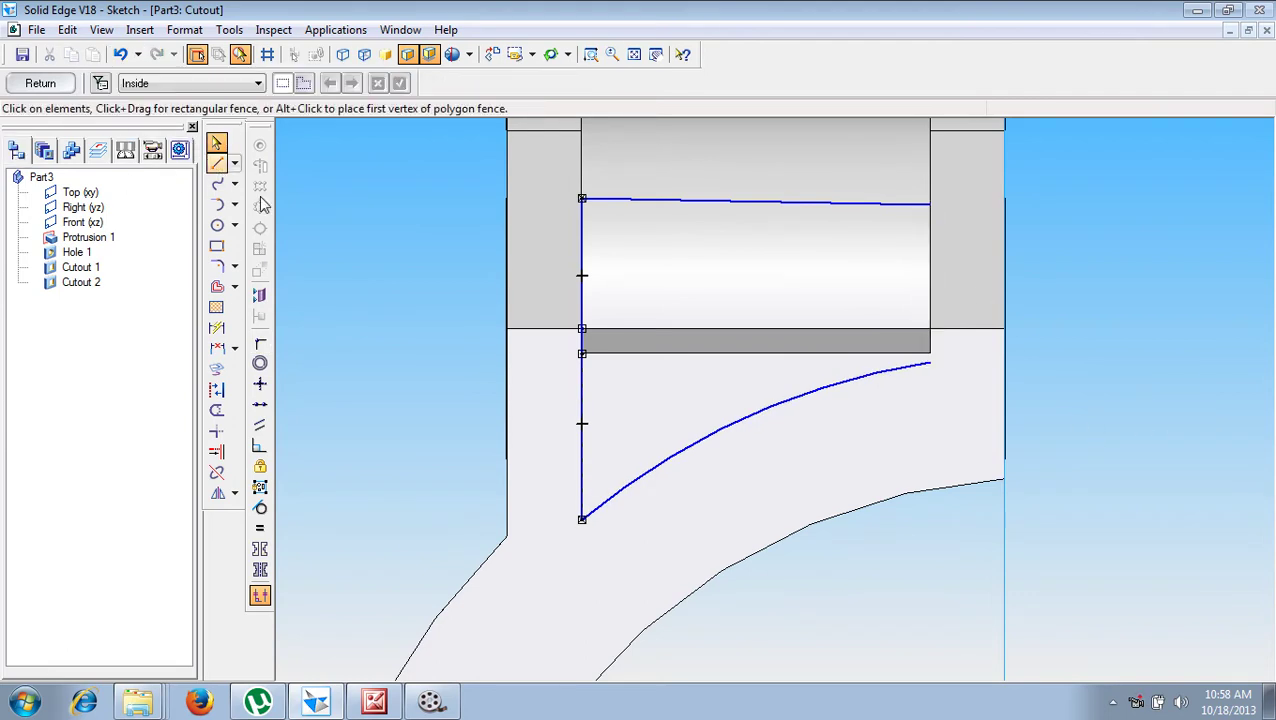
click(930, 362)
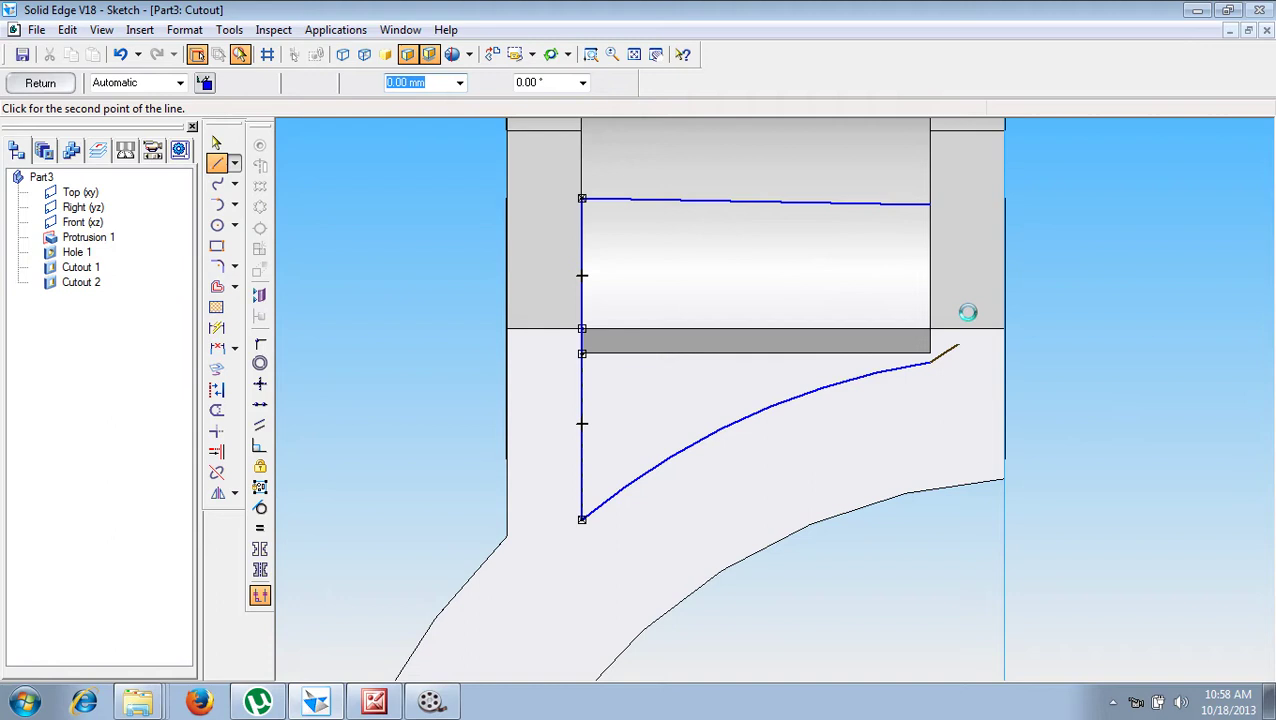
click(930, 205)
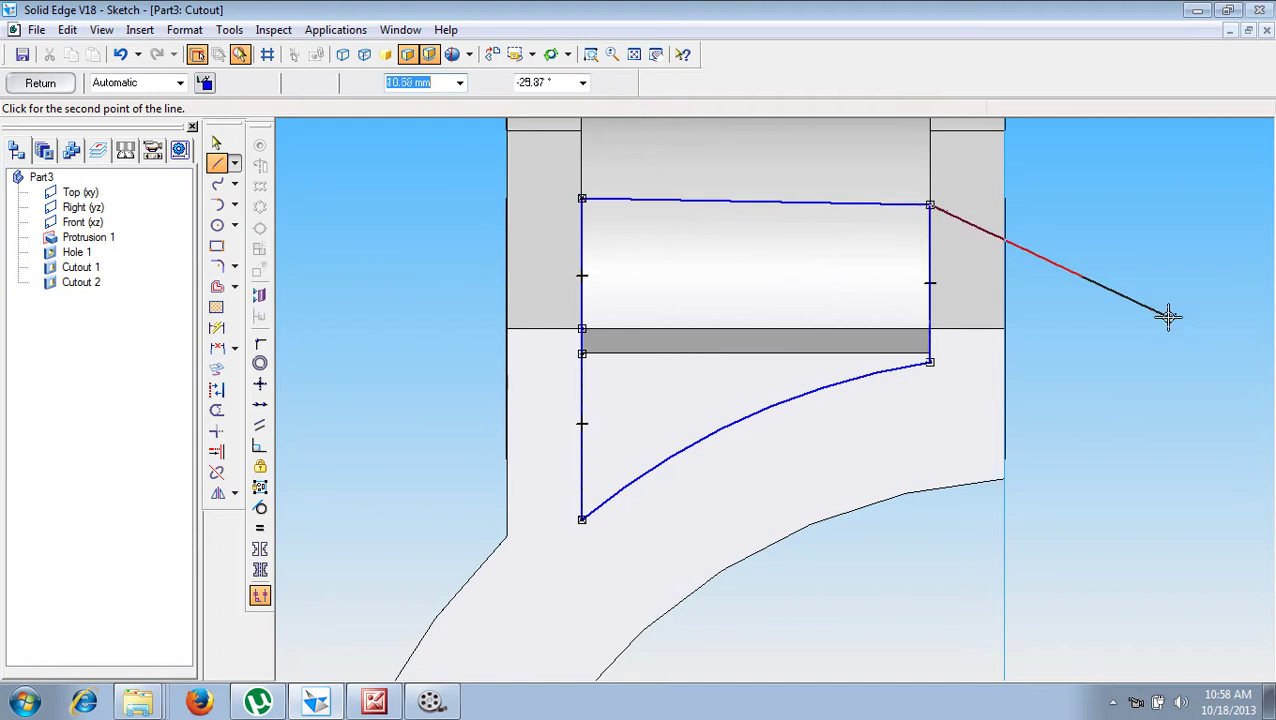
Step: Try to close the sketch and examine which profile elements are reported as invalid
click(40, 84)
click(74, 207)
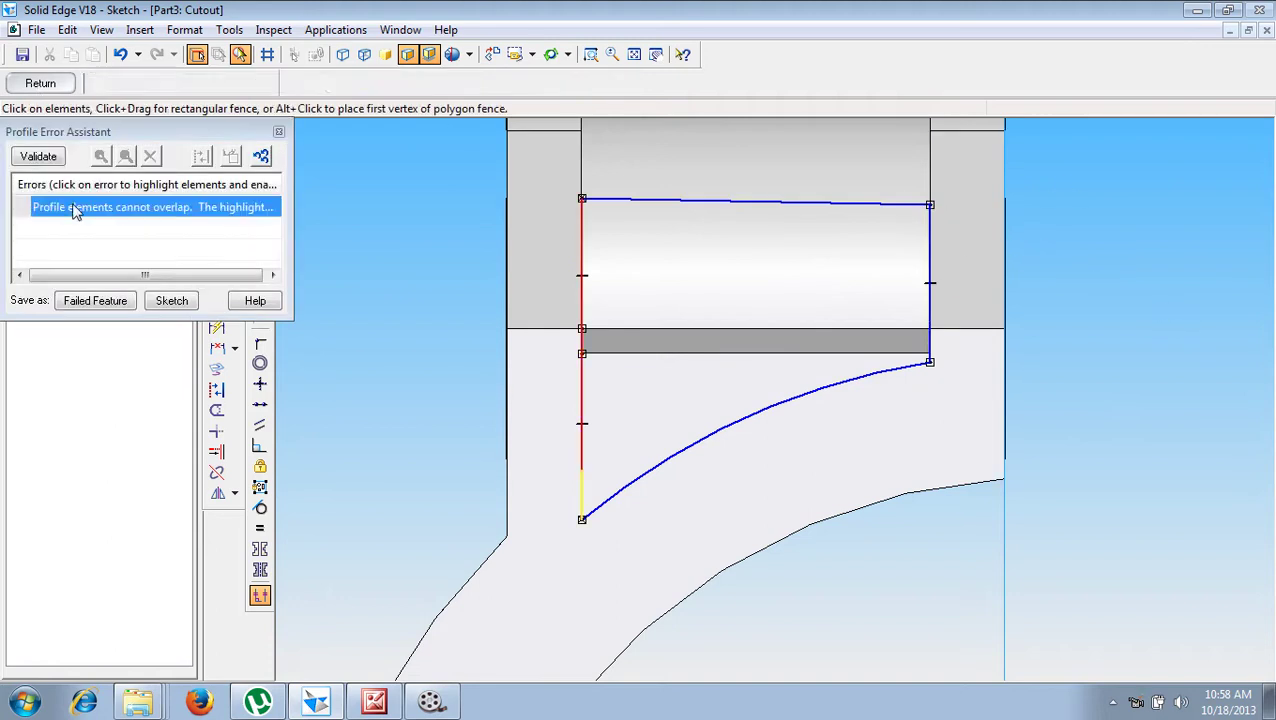
click(279, 131)
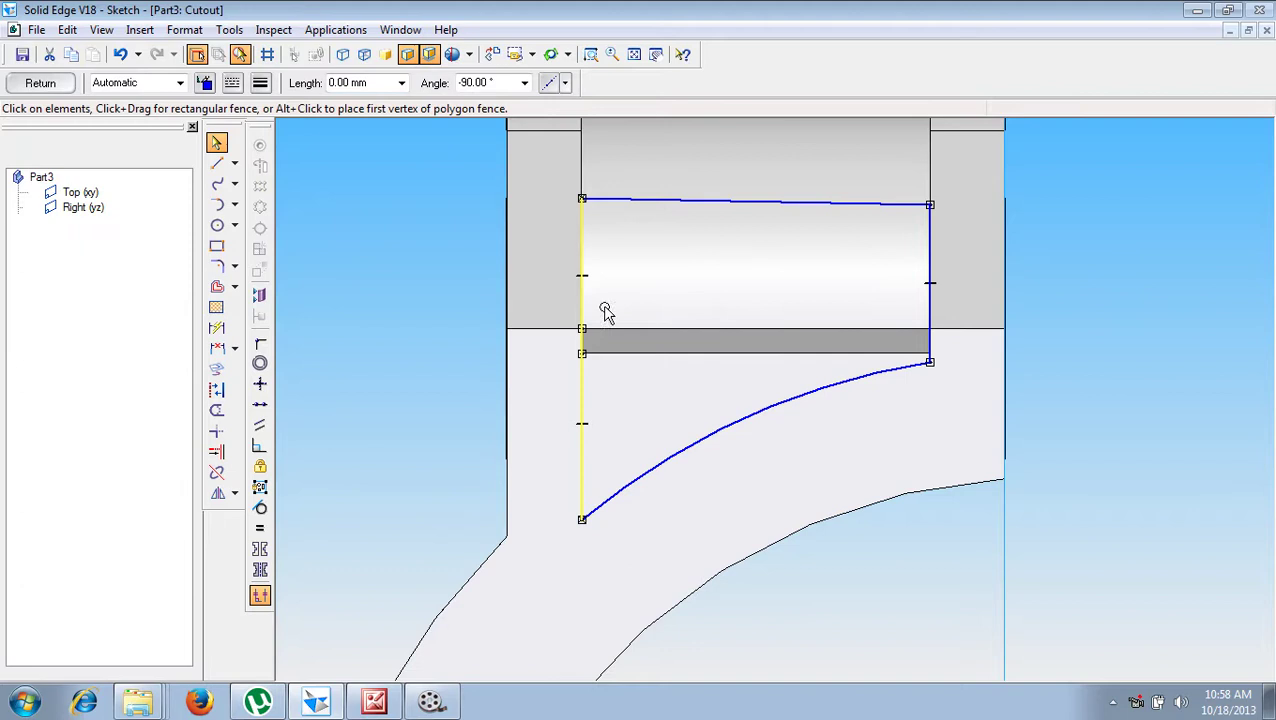
Step: Delete the overlapping upper line on the left side and redraw it from the lower vertical line's top end to the upper line
click(583, 255)
key(Delete)
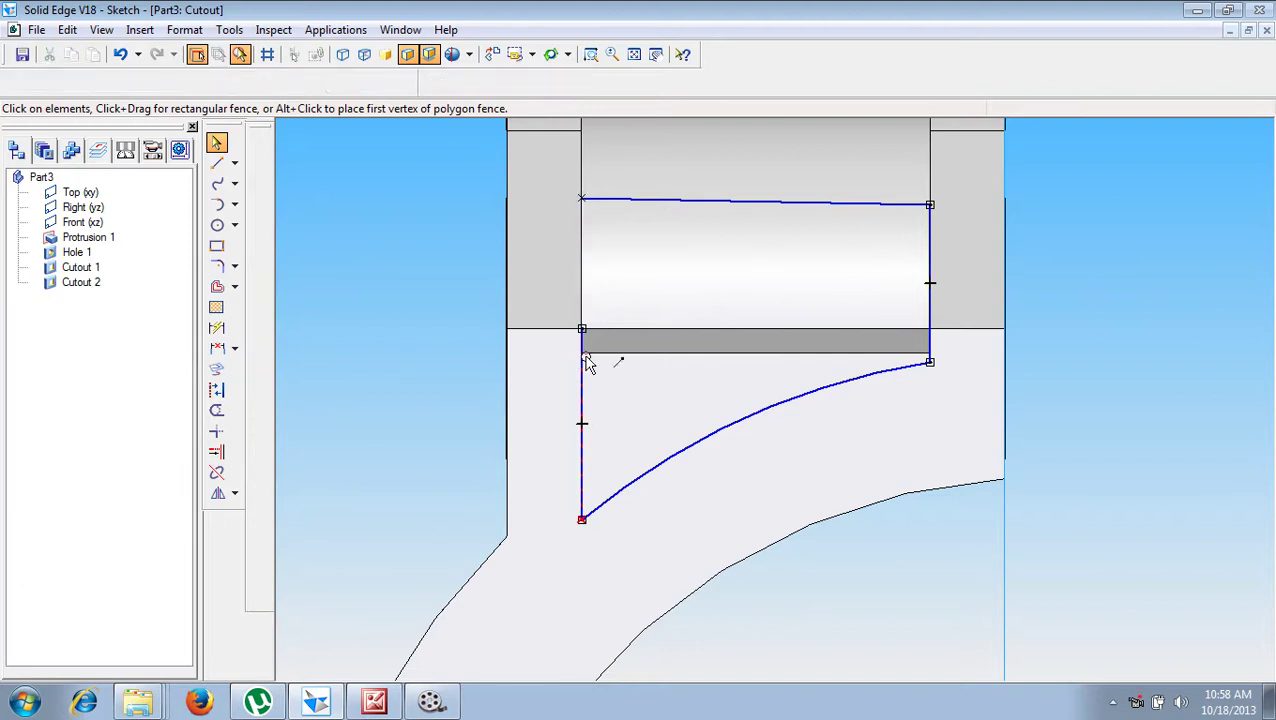
click(217, 163)
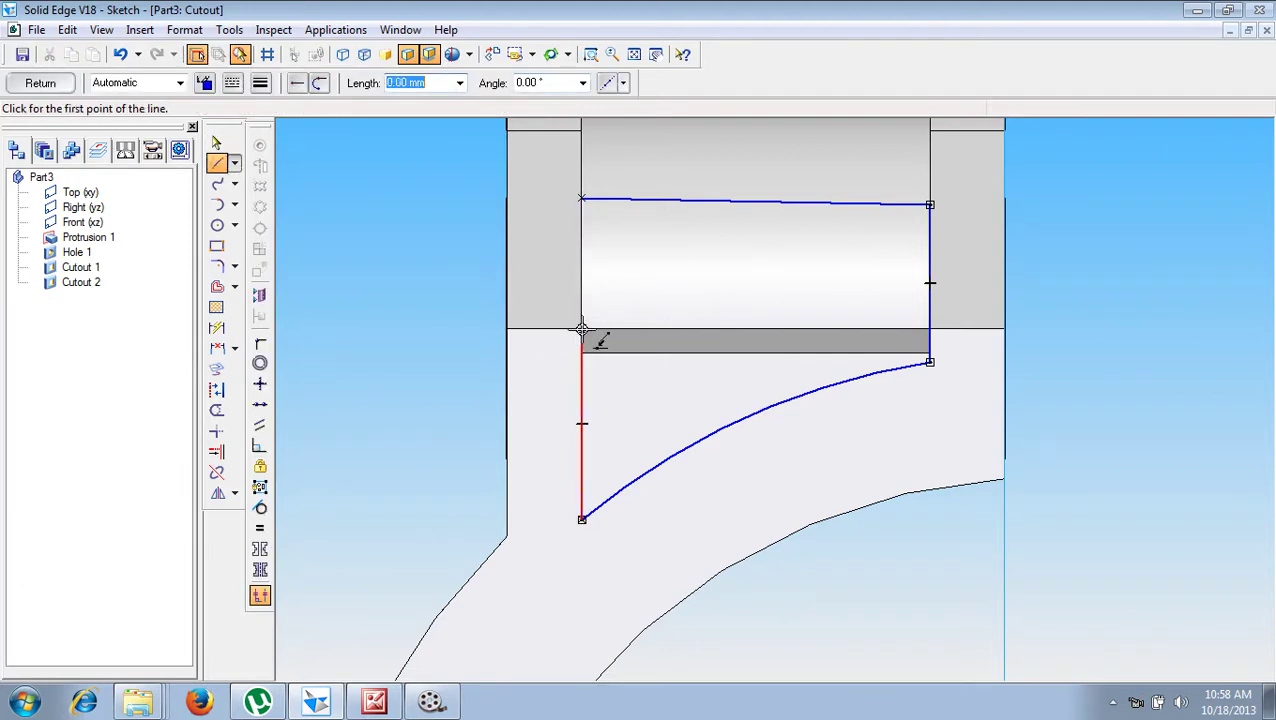
click(582, 329)
click(582, 198)
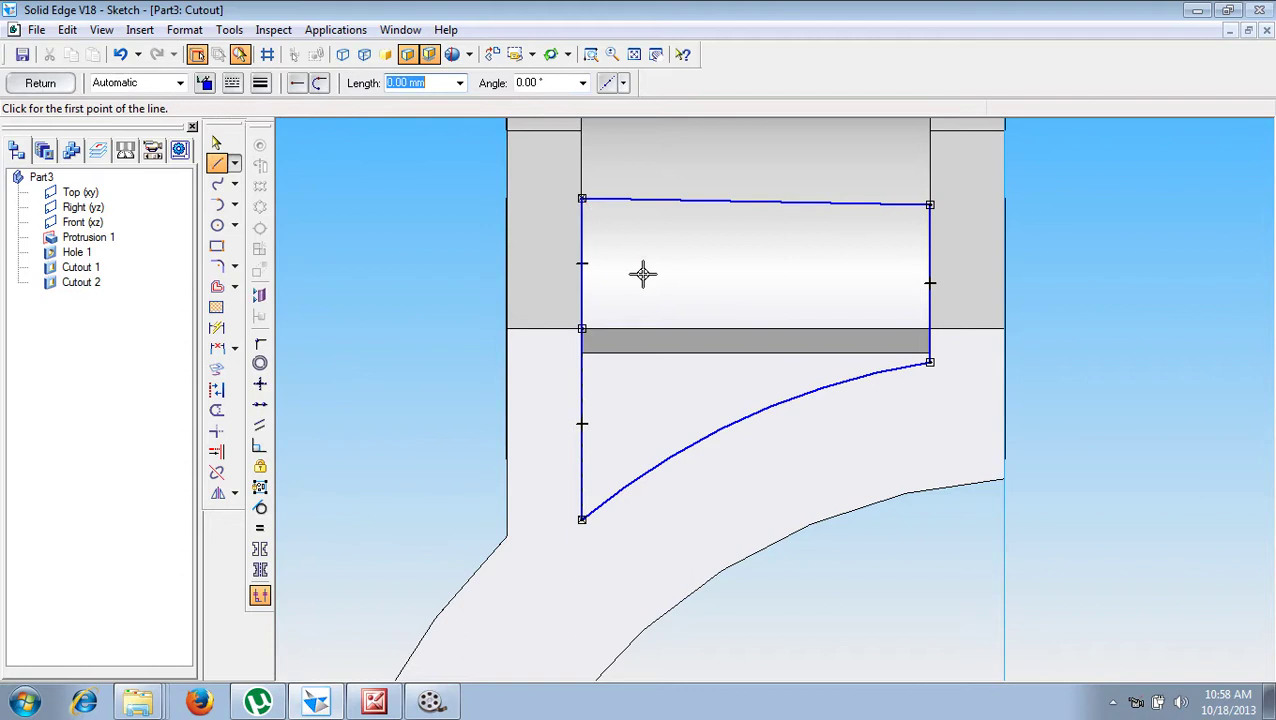
Step: Close the sketch, cut the profile 7.5 mm deep to the vertex of the previous cutout in the upper lug, and finish the cutout
click(22, 82)
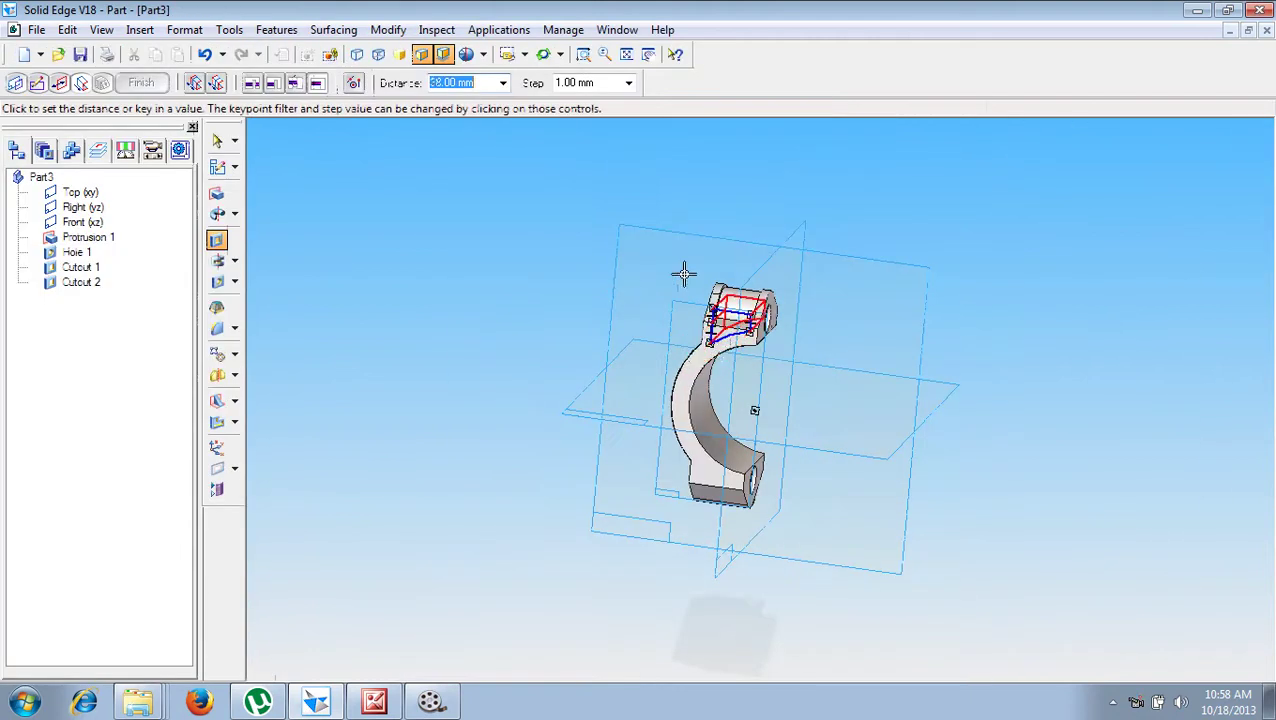
middle_drag(779, 283, 660, 302)
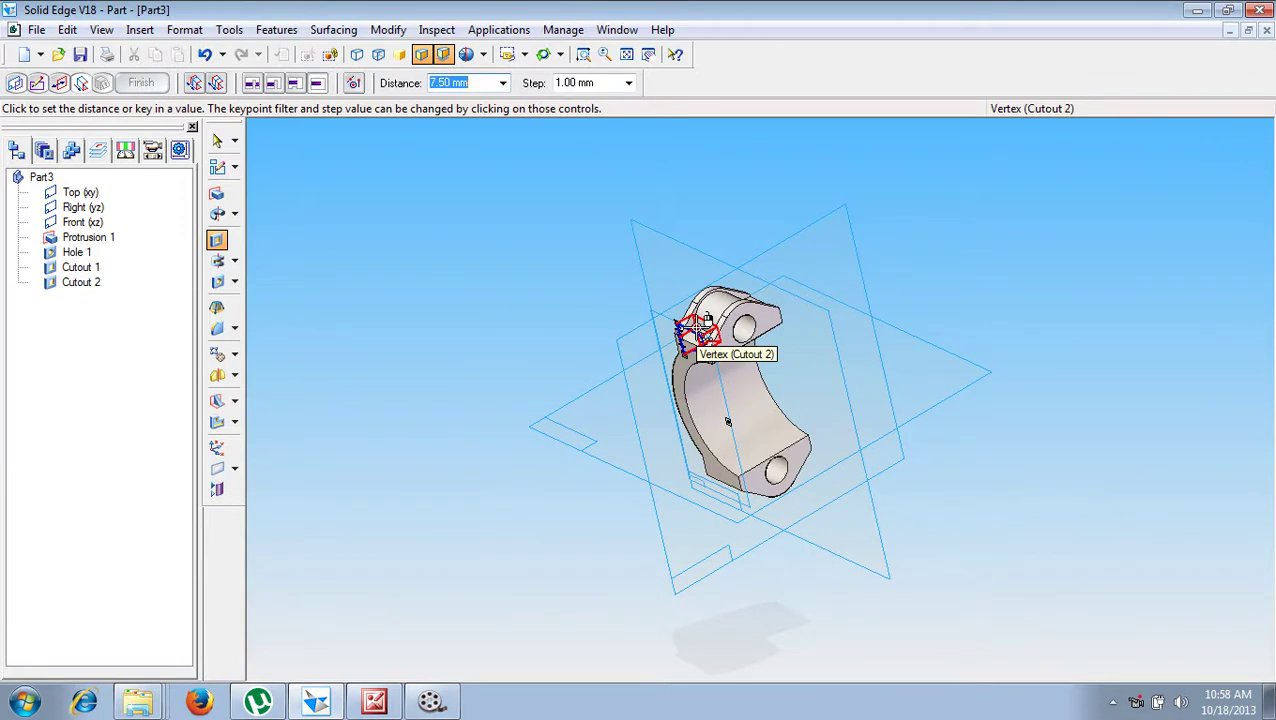
click(694, 328)
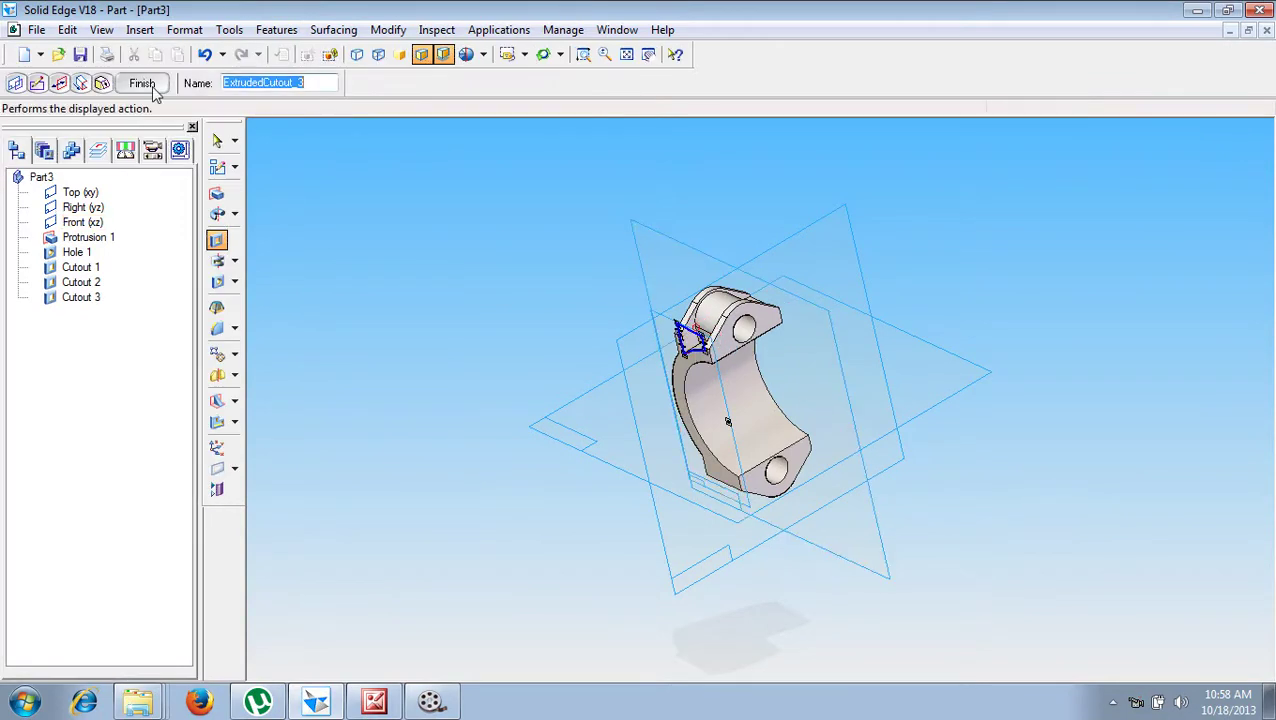
click(142, 83)
middle_drag(333, 430, 358, 483)
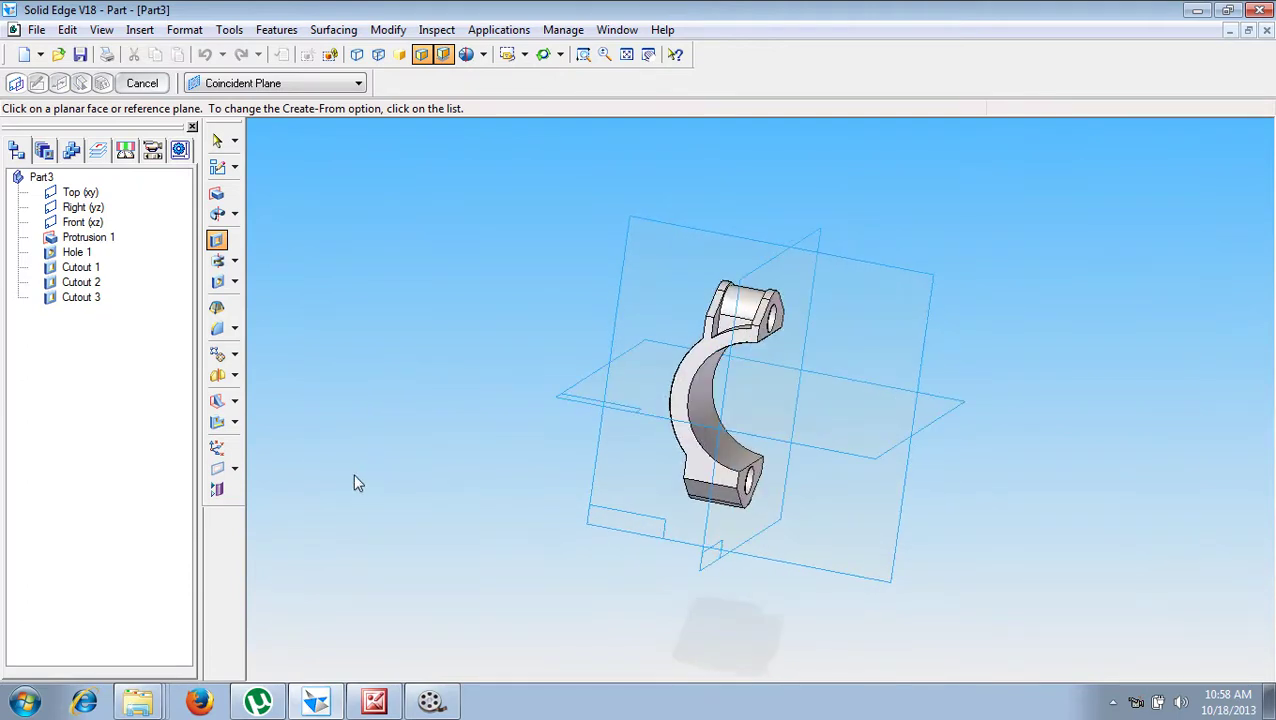
middle_drag(356, 481, 763, 541)
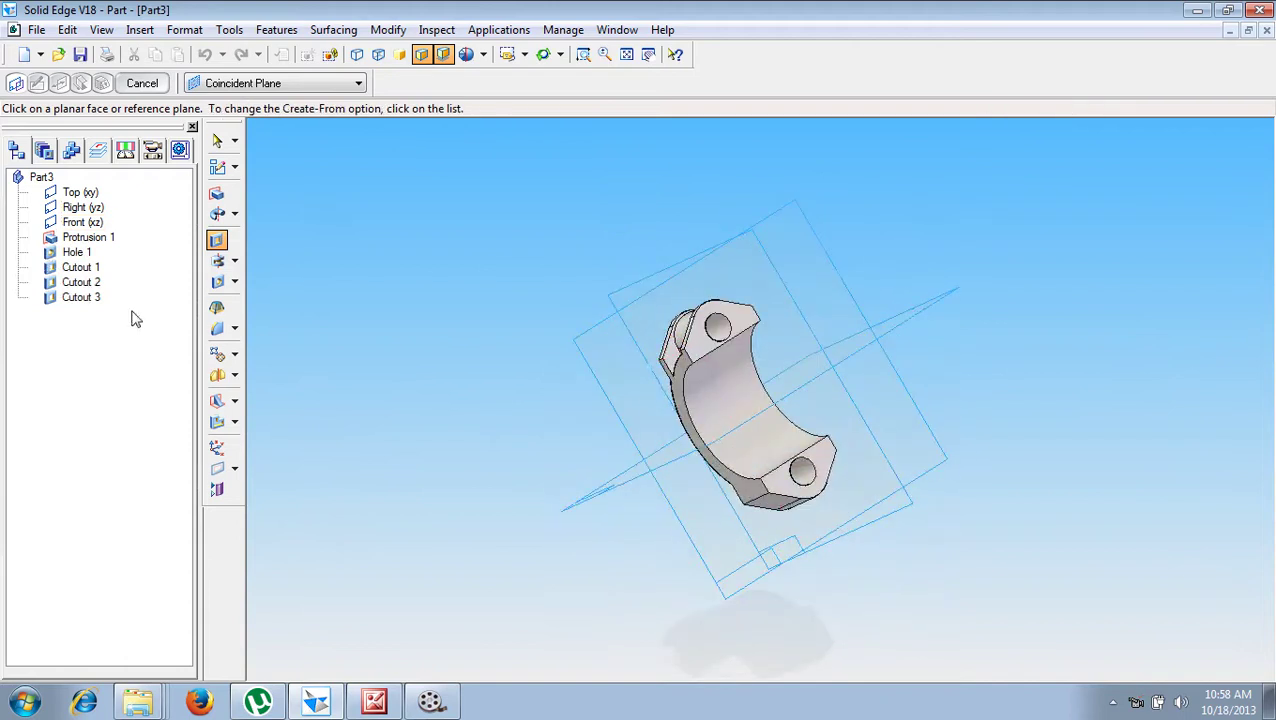
Step: Mirror Cutout 3 across the Right (yz) plane to the other side of the same lug and finish the feature
key(Escape)
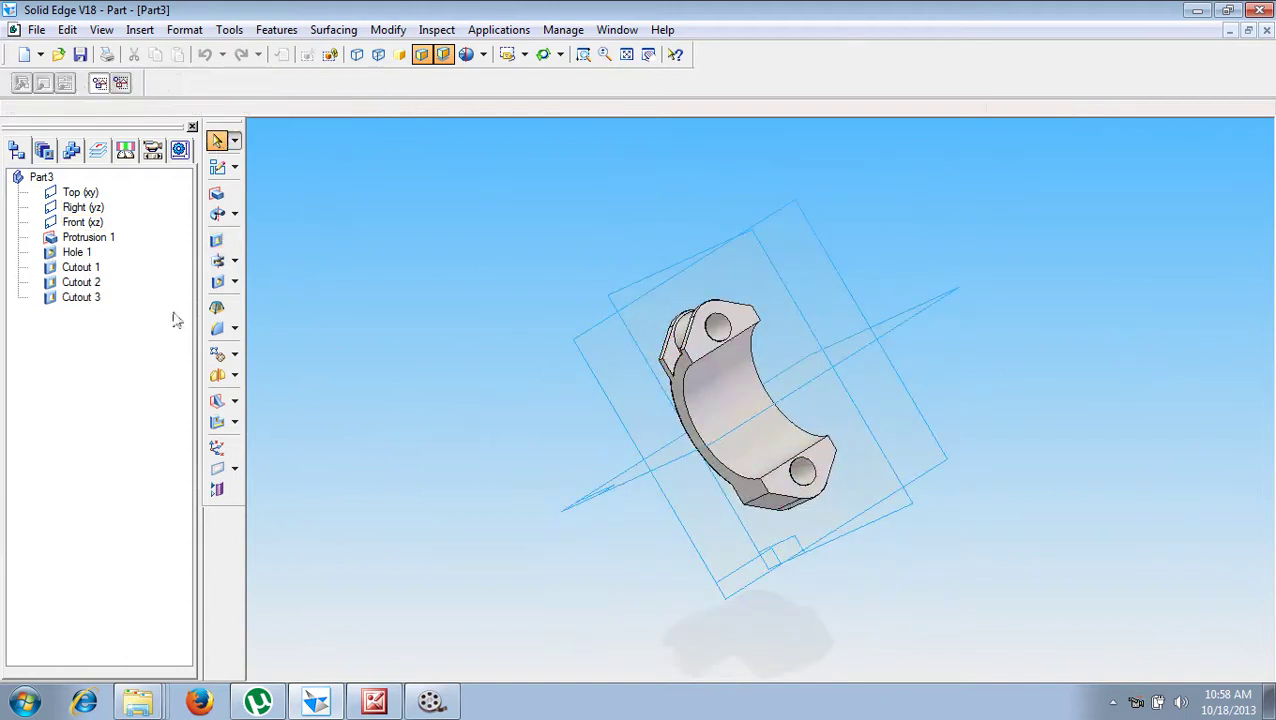
click(217, 375)
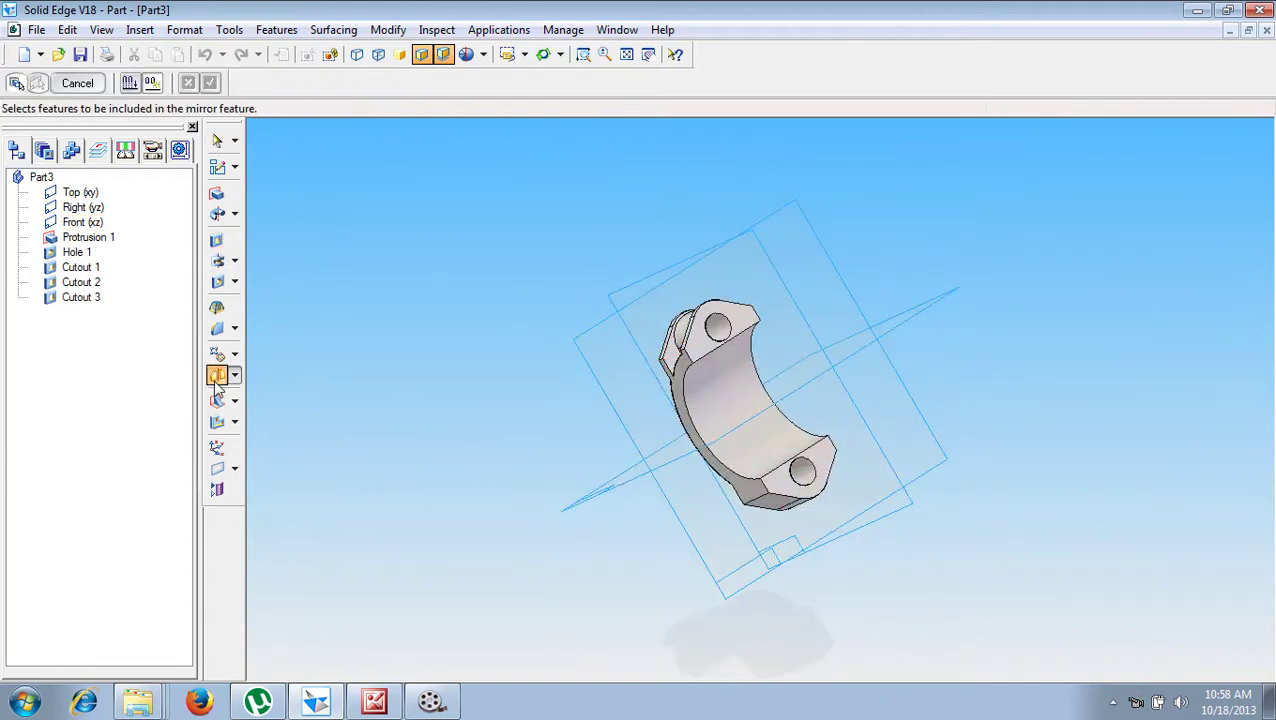
click(84, 302)
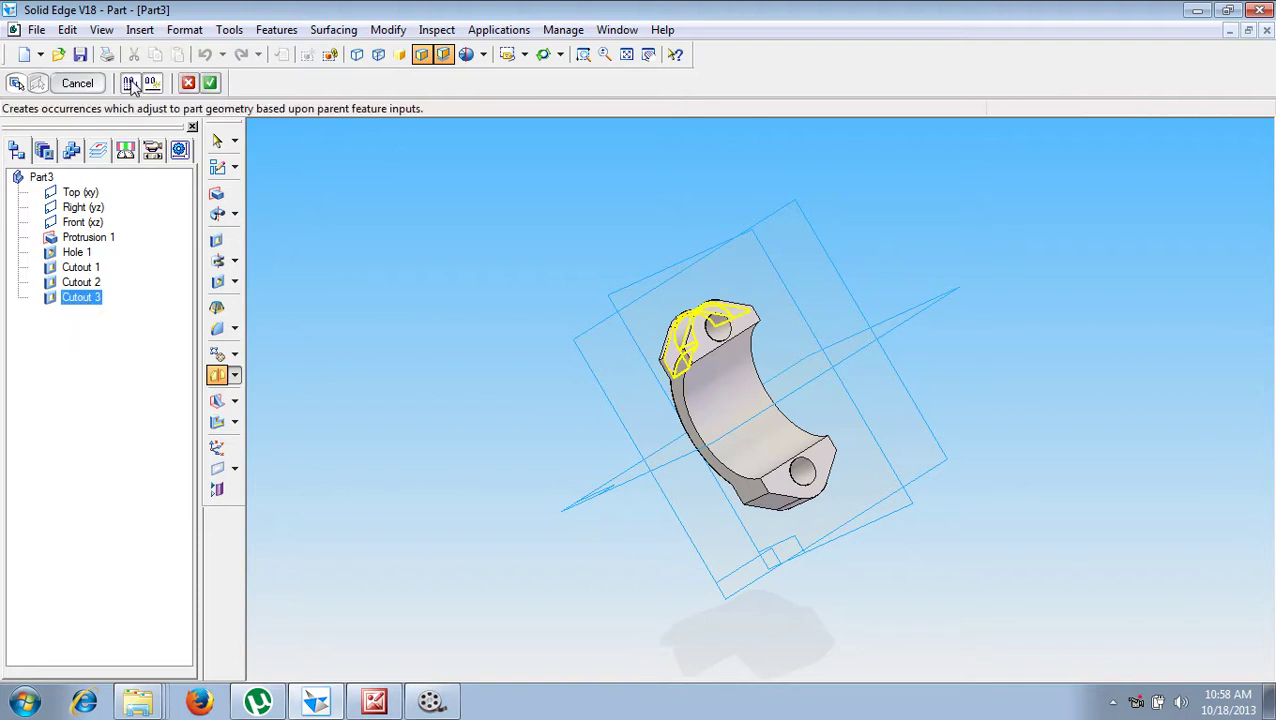
click(210, 83)
middle_drag(680, 273, 752, 377)
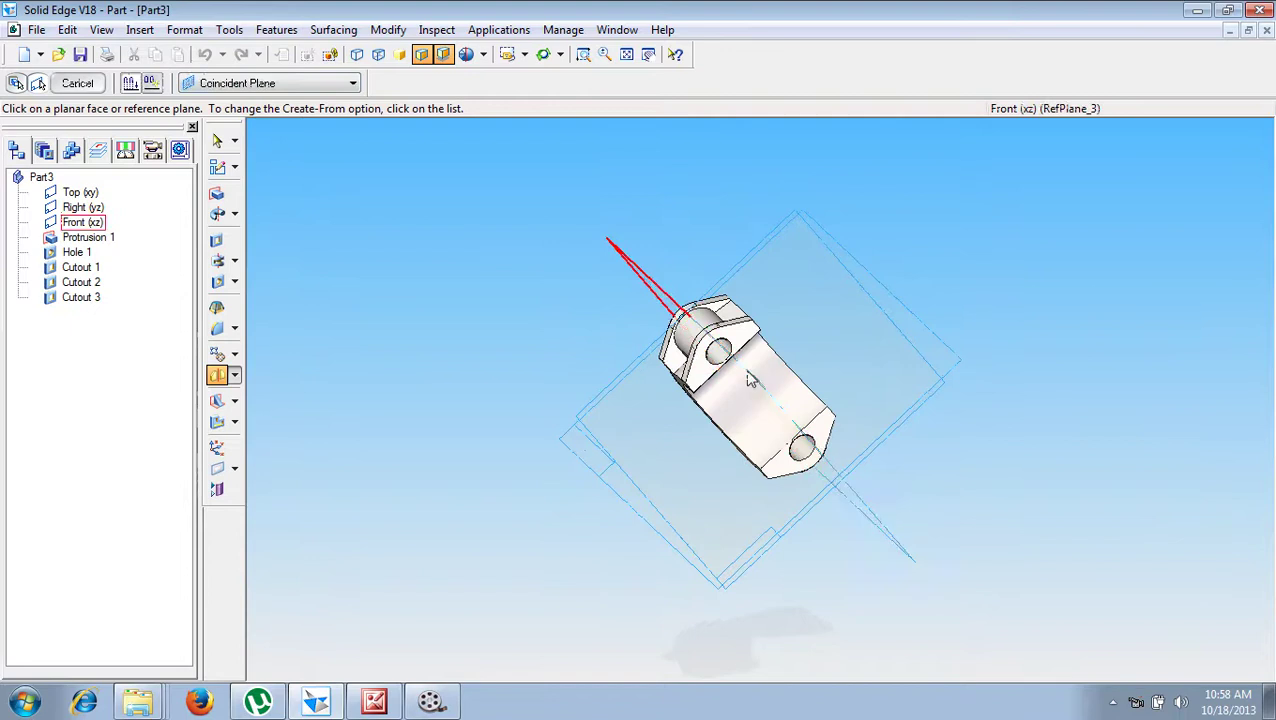
click(750, 374)
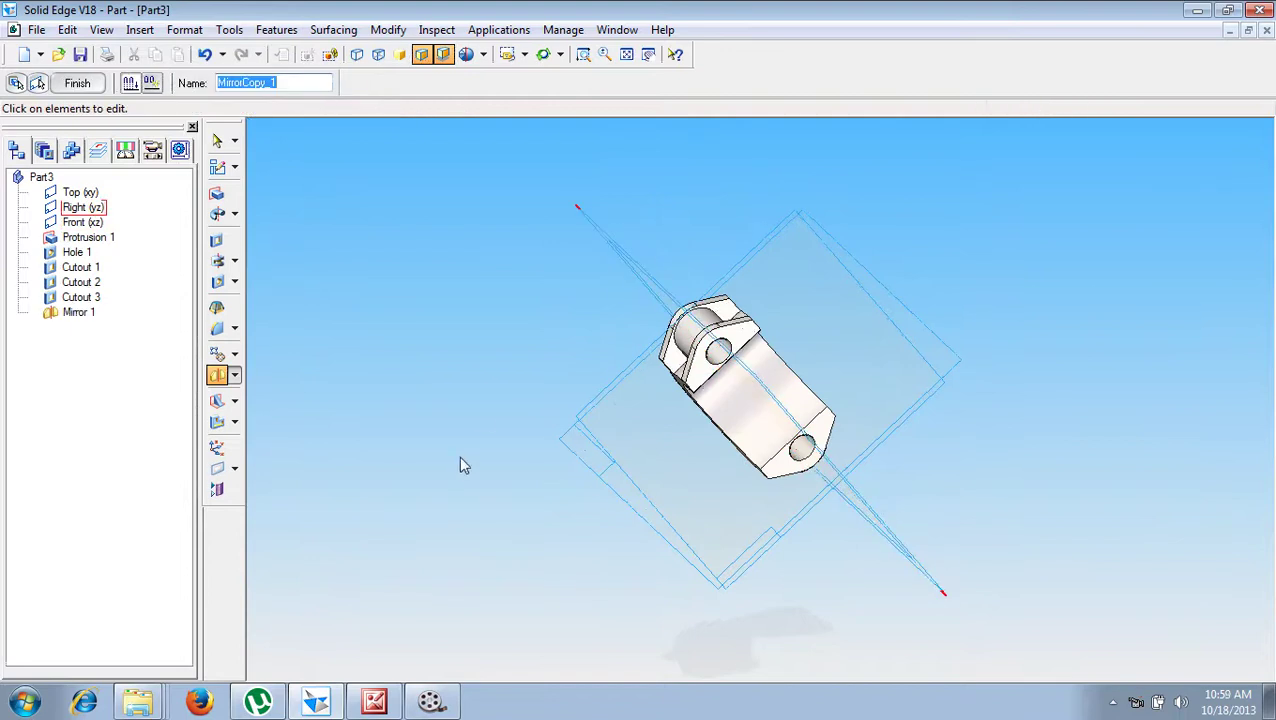
click(66, 84)
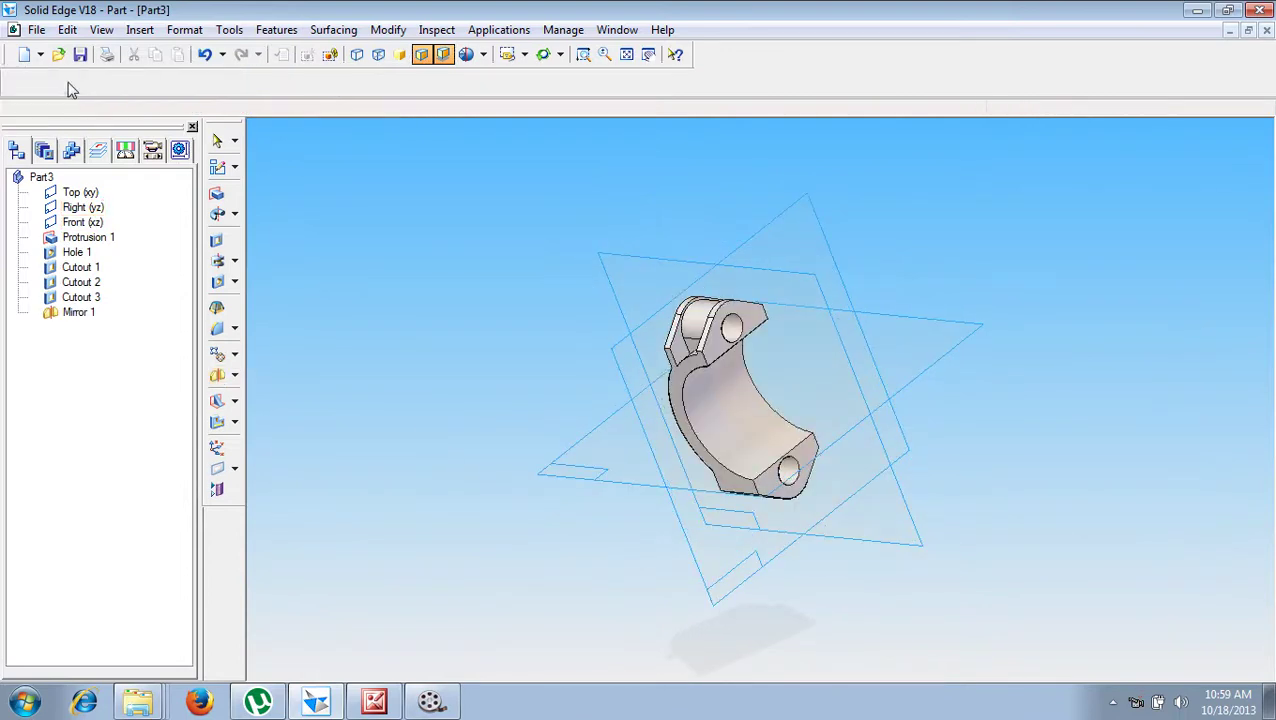
Step: Try to mirror Cutout 3 and Mirror 1 onto the opposite lug across the Top (xy) plane, and undo that mirror
click(89, 304)
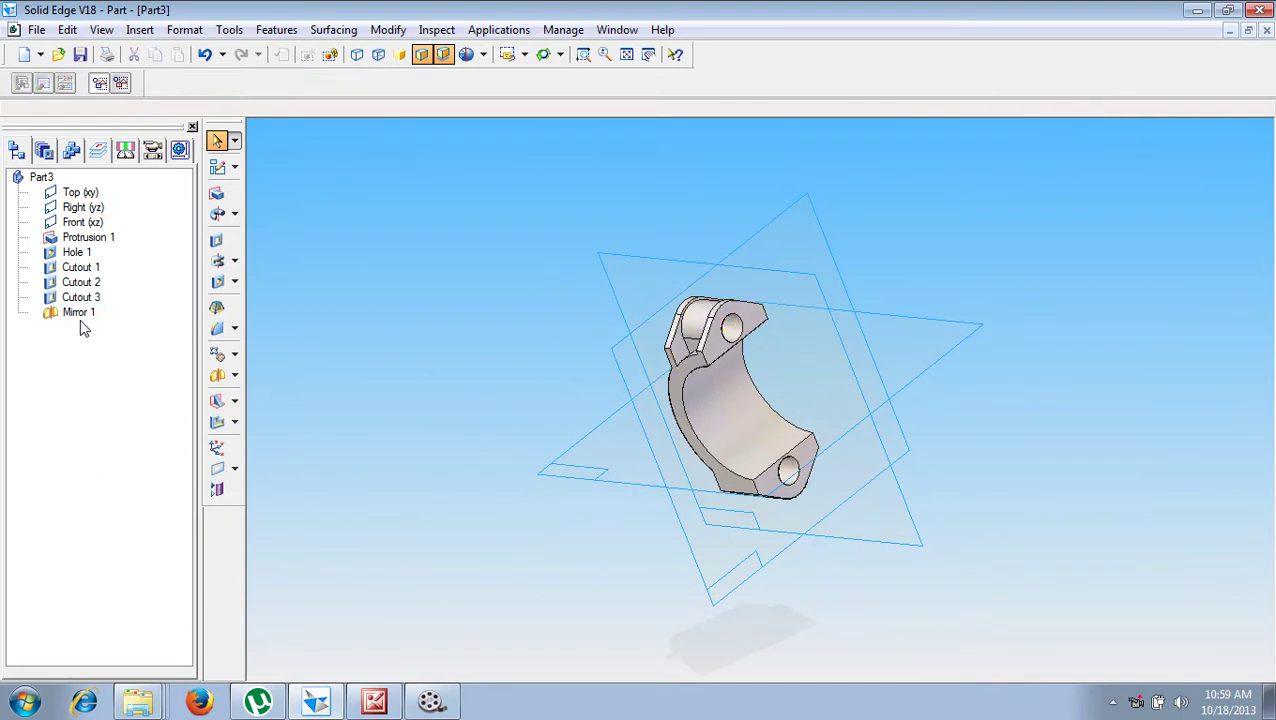
ctrl+click(86, 314)
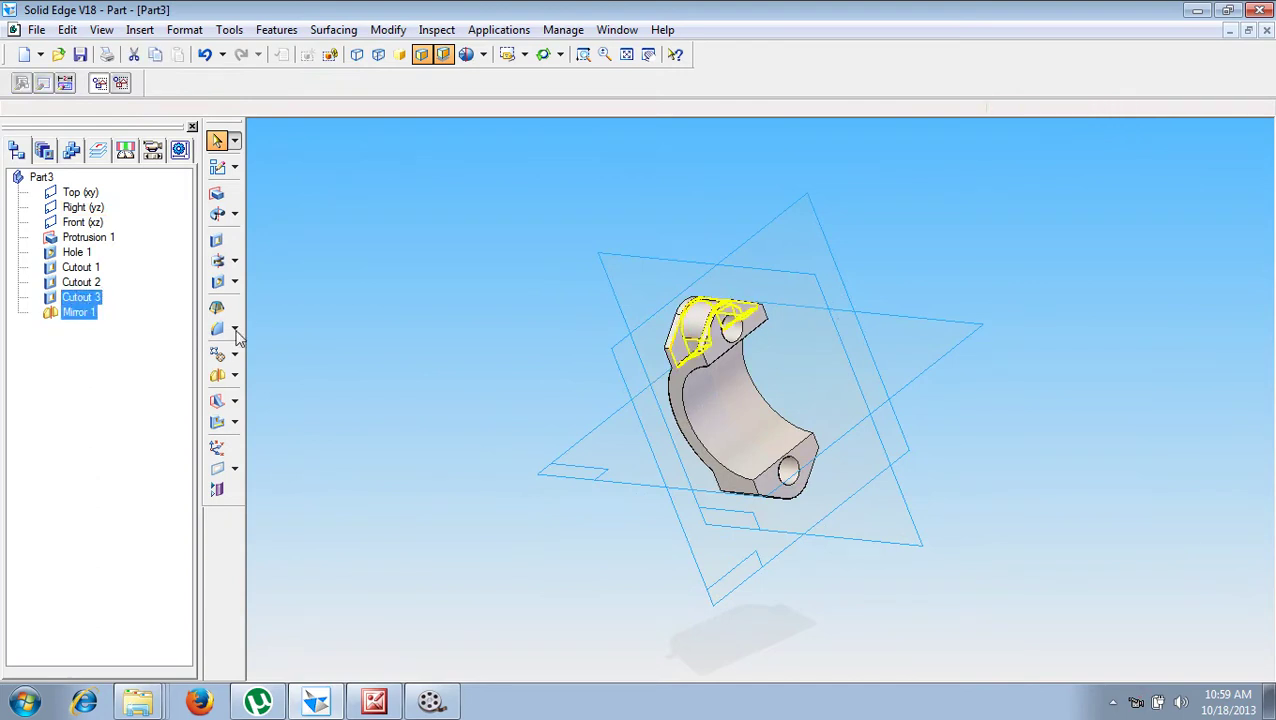
click(217, 376)
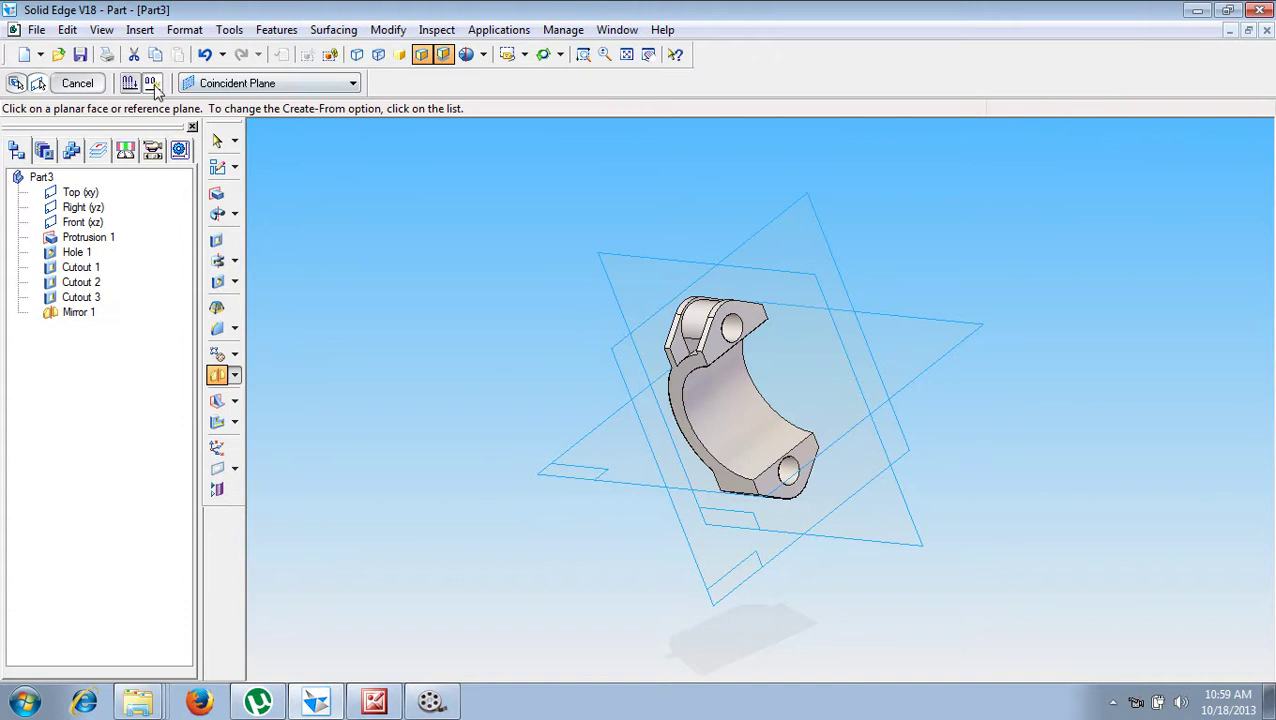
mouse_move(570, 607)
middle_down()
mouse_move(560, 557)
mouse_move(550, 573)
mouse_move(581, 595)
mouse_move(541, 598)
mouse_move(567, 615)
middle_up()
click(577, 461)
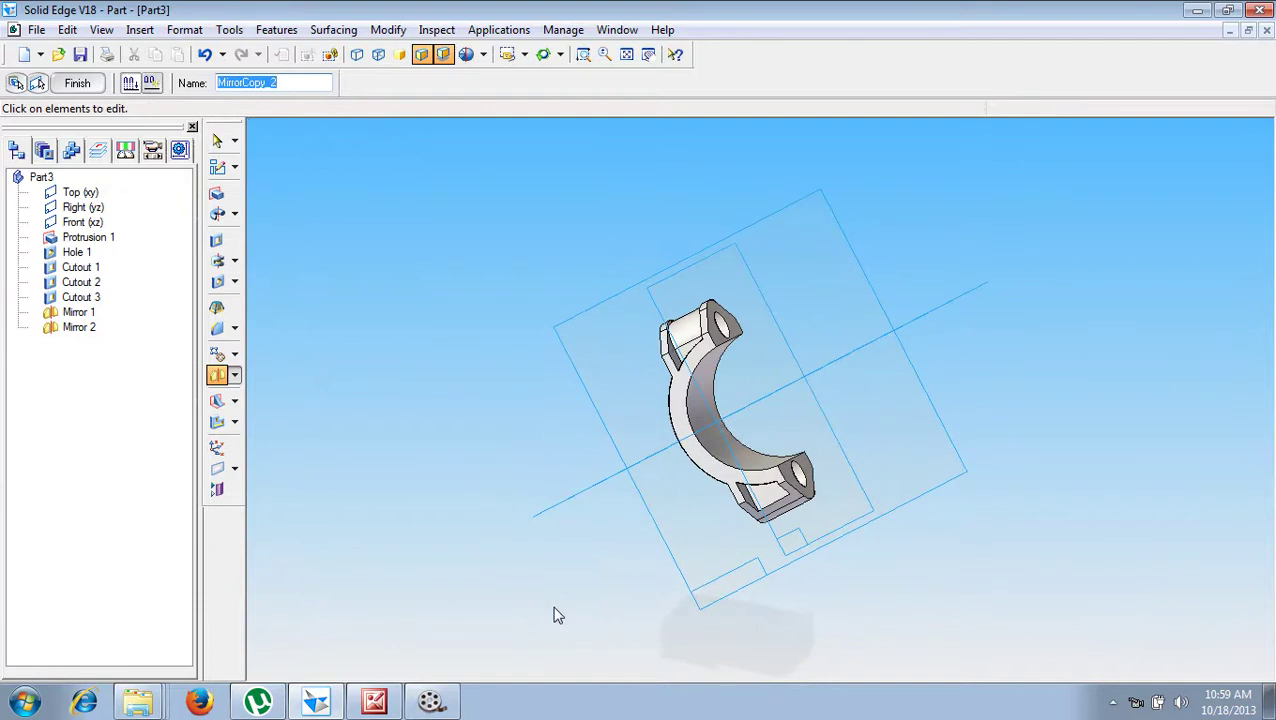
key(ctrl+z)
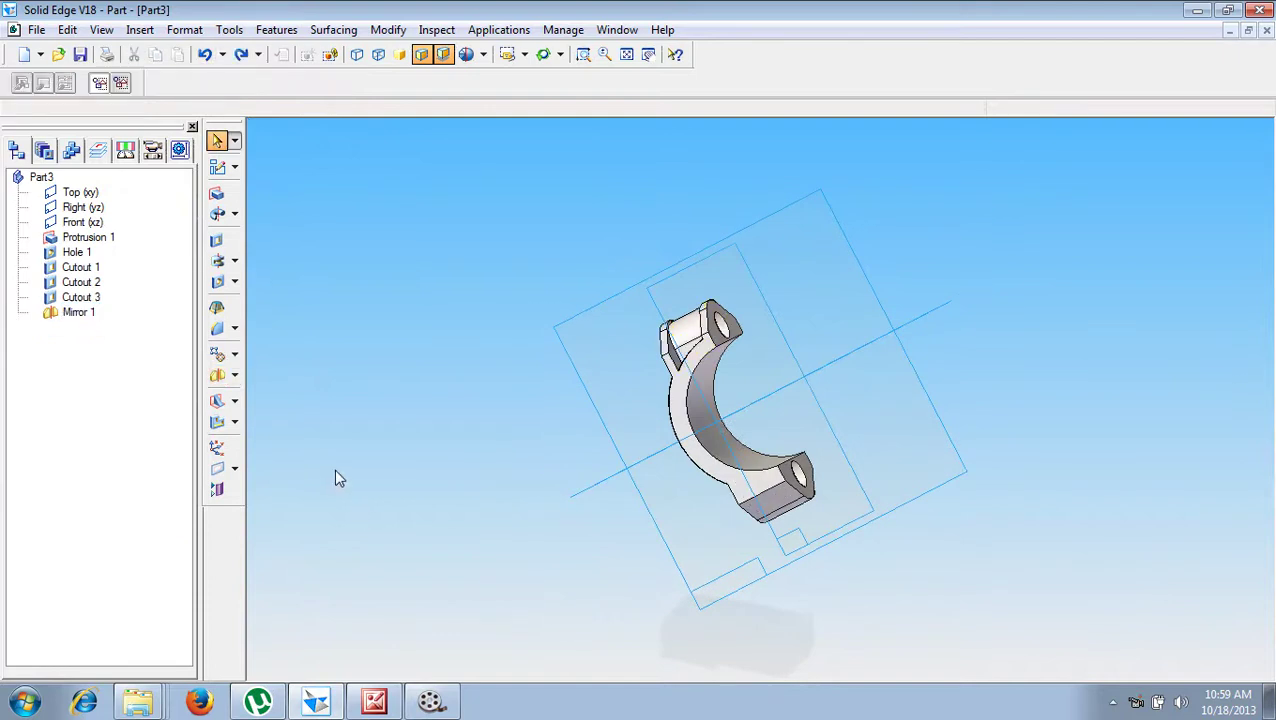
Step: Mirror Cutout 2, Cutout 3 and Mirror 1 together onto the opposite lug across the Top (xy) plane and finish the feature
middle_drag(250, 405, 588, 425)
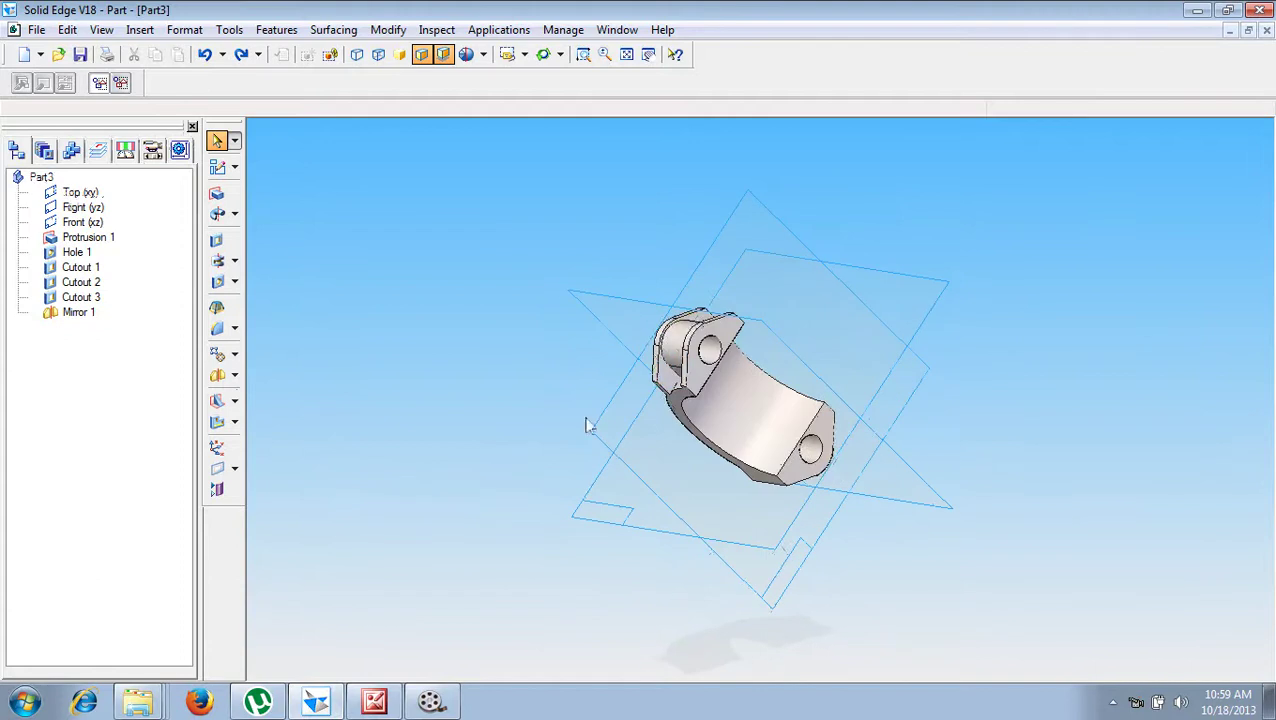
click(92, 274)
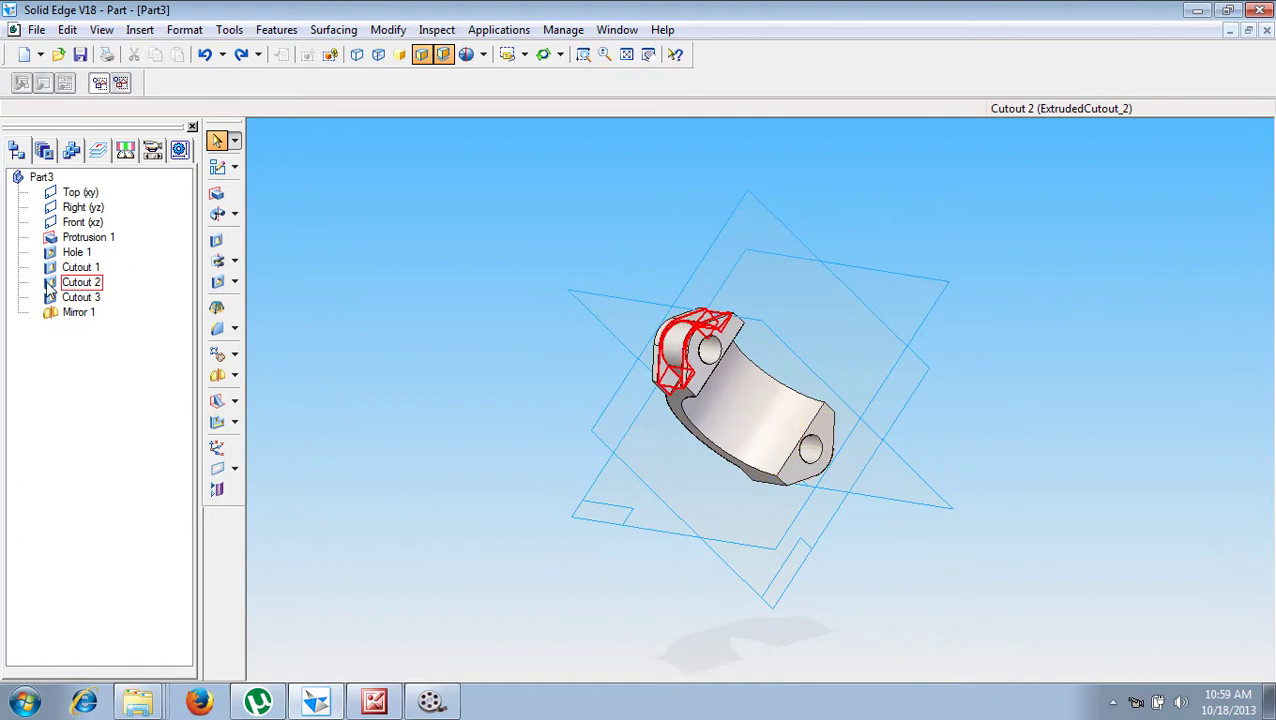
click(69, 284)
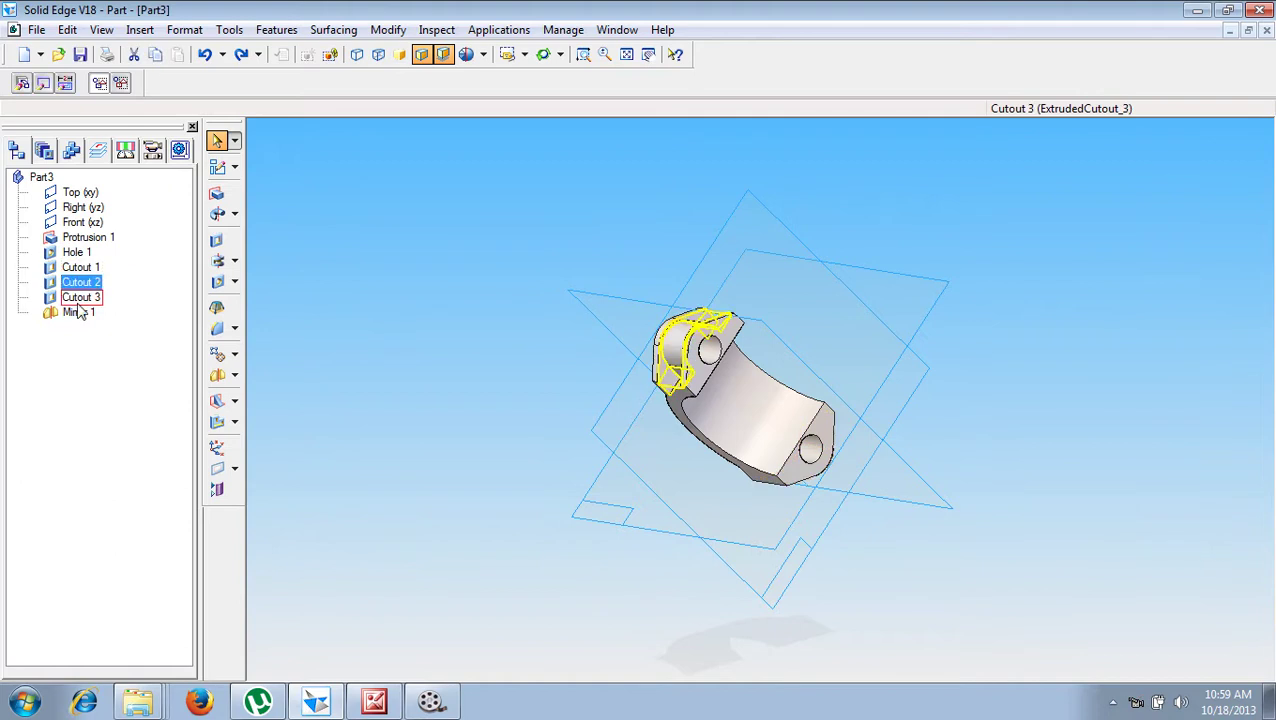
ctrl+click(80, 297)
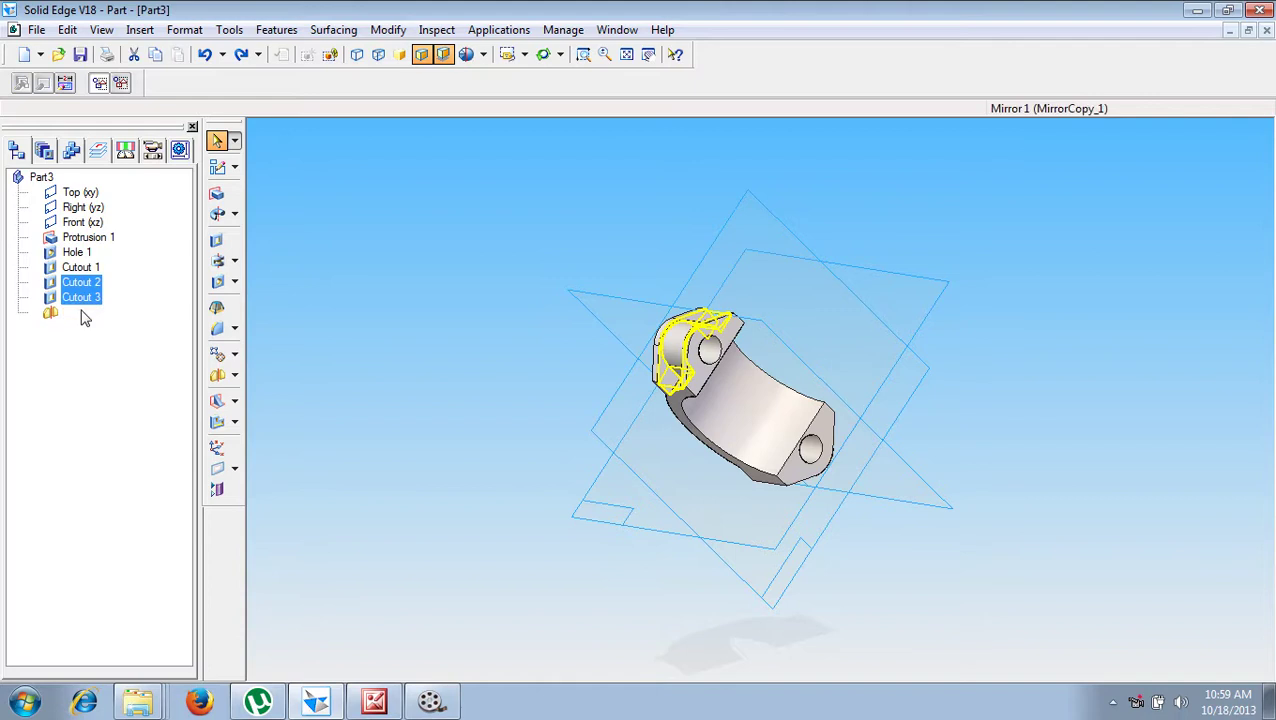
ctrl+click(83, 313)
click(218, 377)
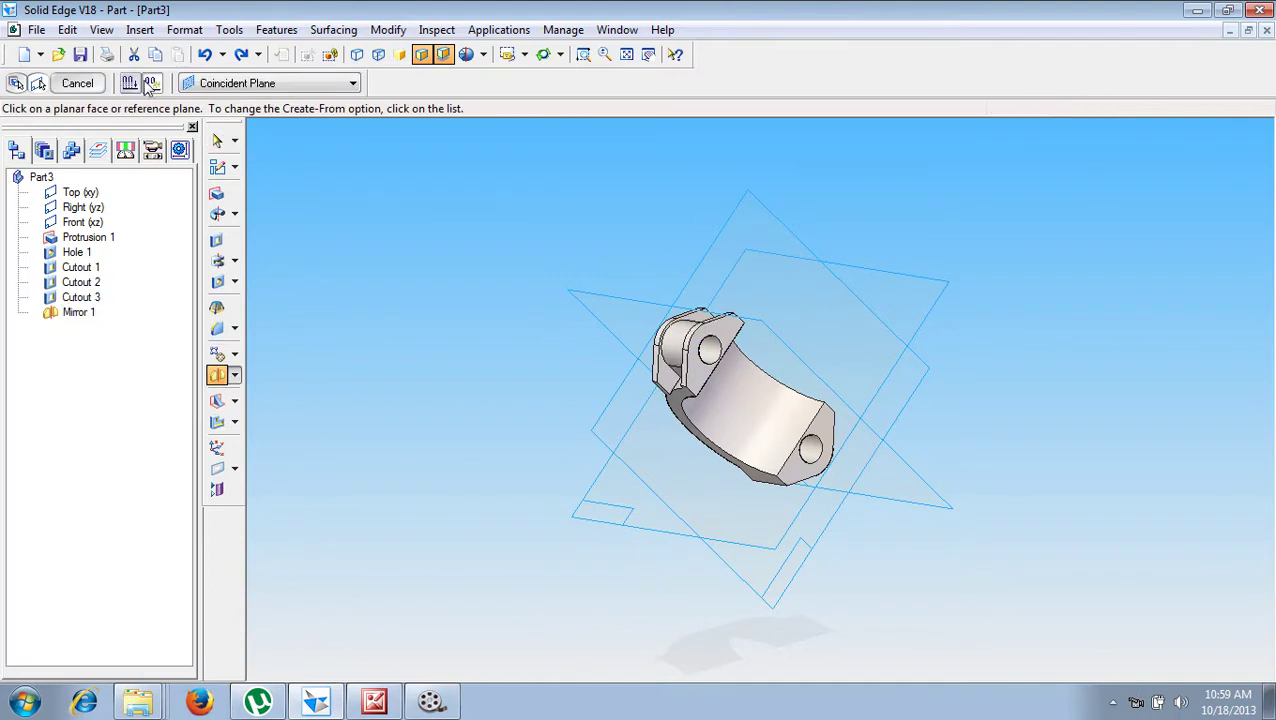
click(612, 484)
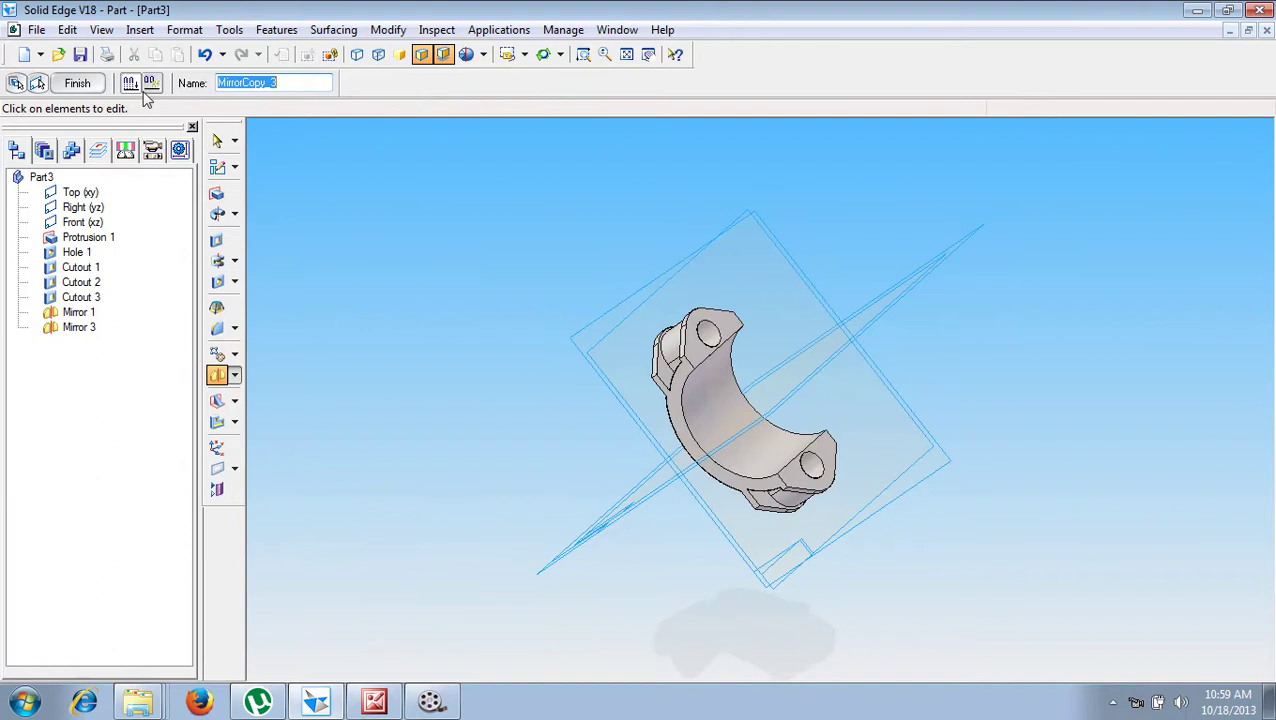
click(80, 88)
Step: Check section BB in the reference drawing and sketch a revolved cutout's shallow V on the Top (xy) plane, its ends about 1.7 mm inside the outer edge
mouse_move(425, 524)
middle_down()
mouse_move(397, 459)
mouse_move(390, 493)
mouse_move(433, 439)
mouse_move(435, 484)
mouse_move(615, 464)
mouse_move(560, 477)
middle_up()
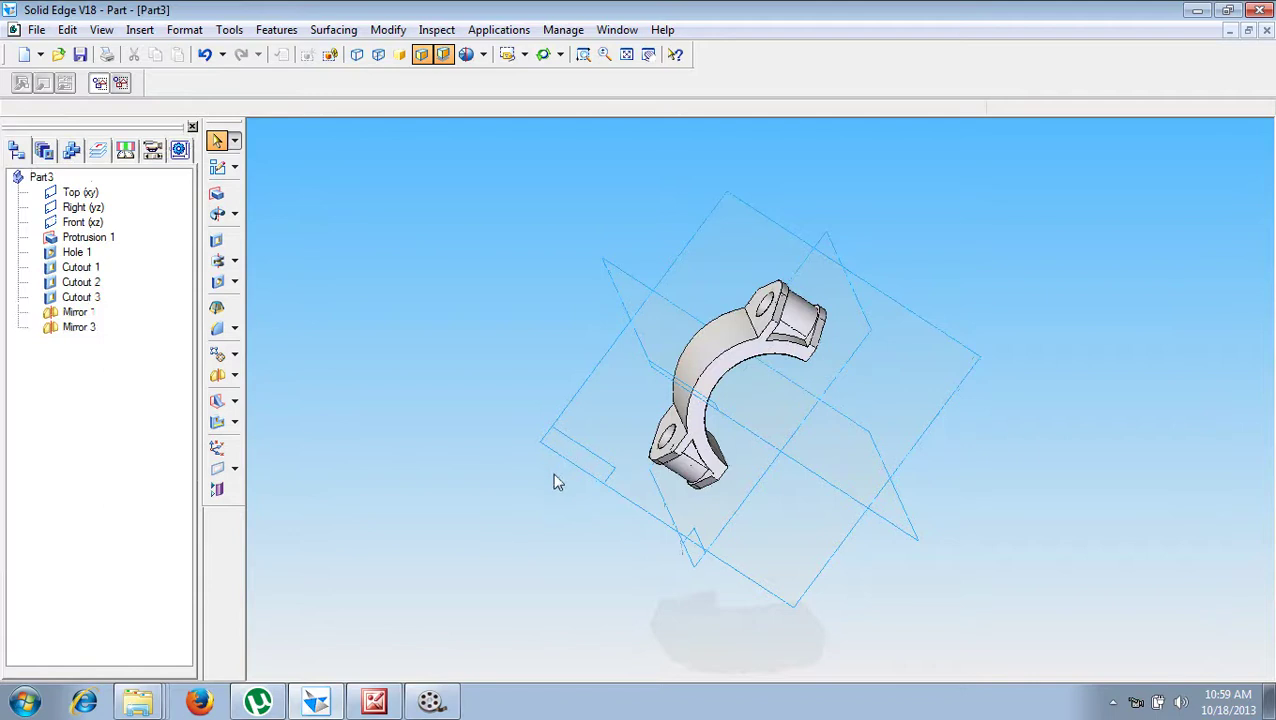
click(376, 701)
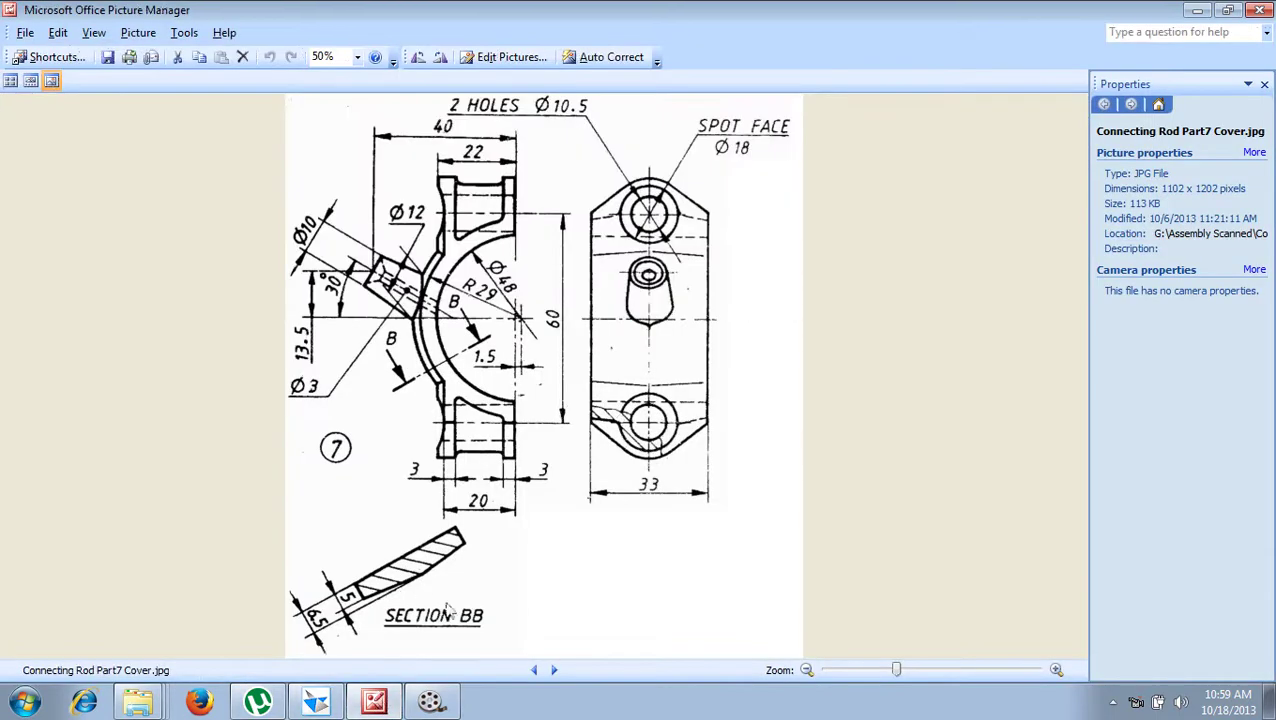
click(374, 701)
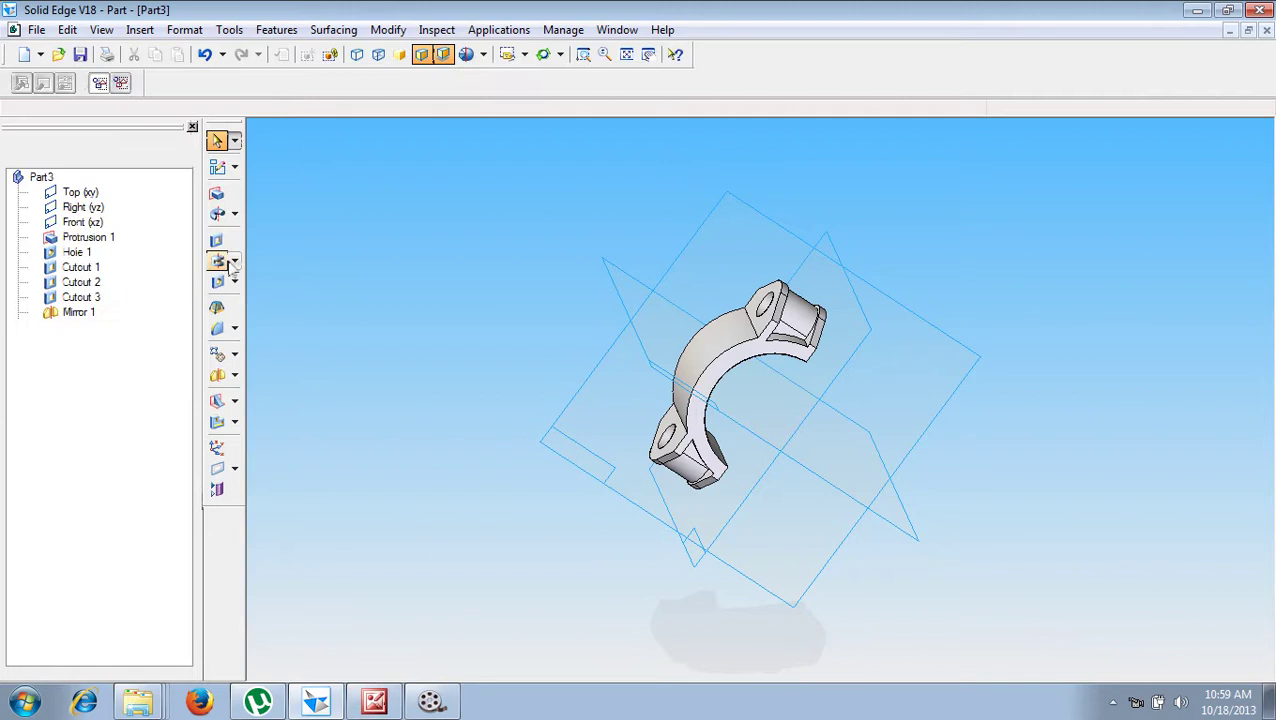
click(222, 261)
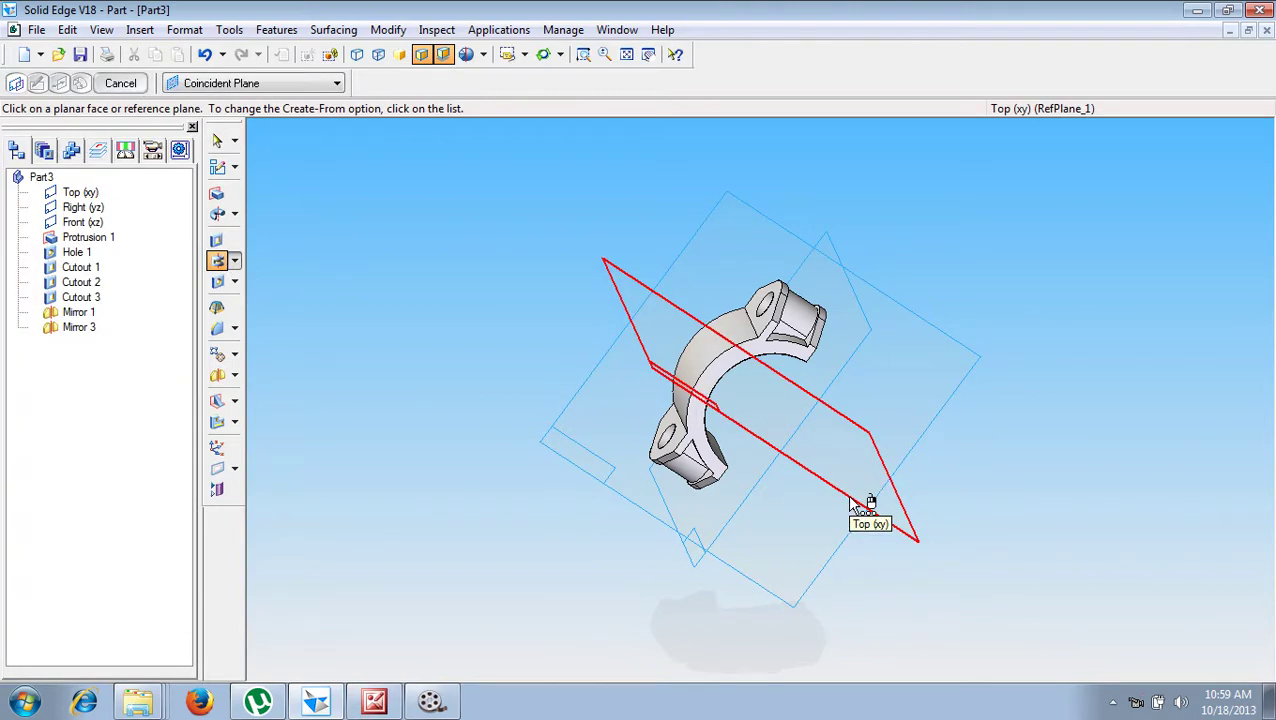
click(853, 503)
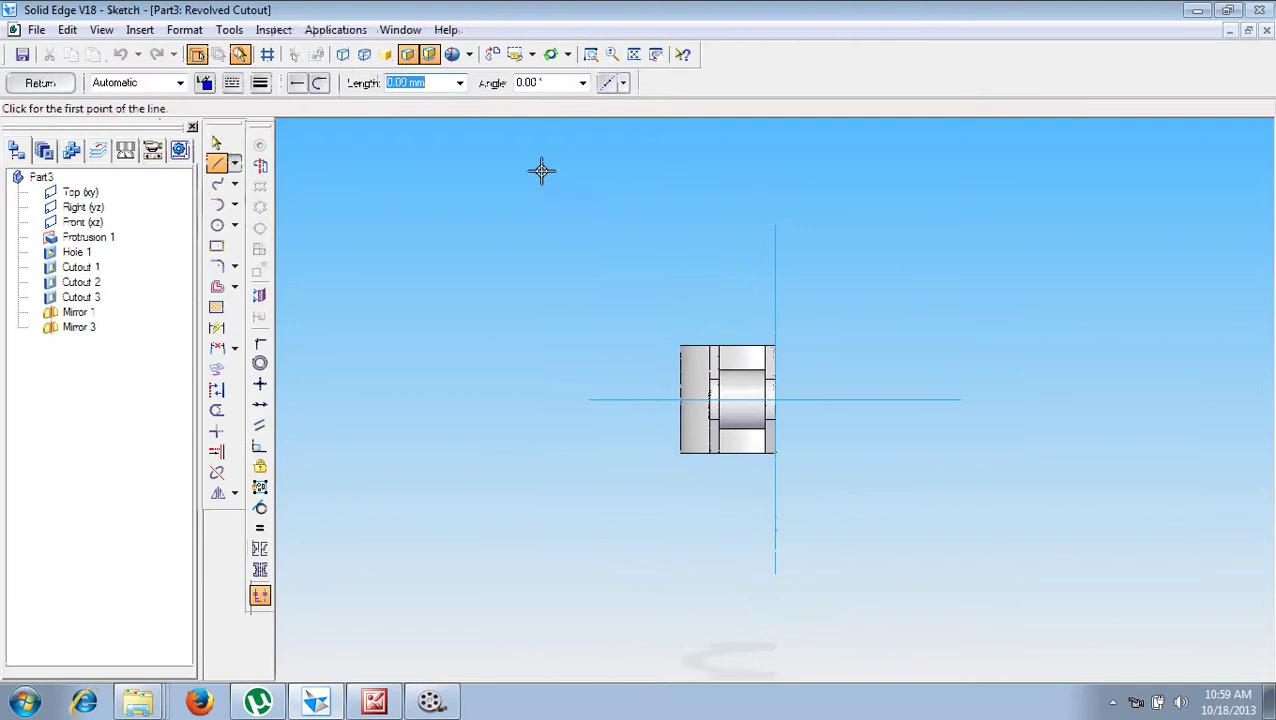
click(591, 54)
drag(641, 283, 740, 518)
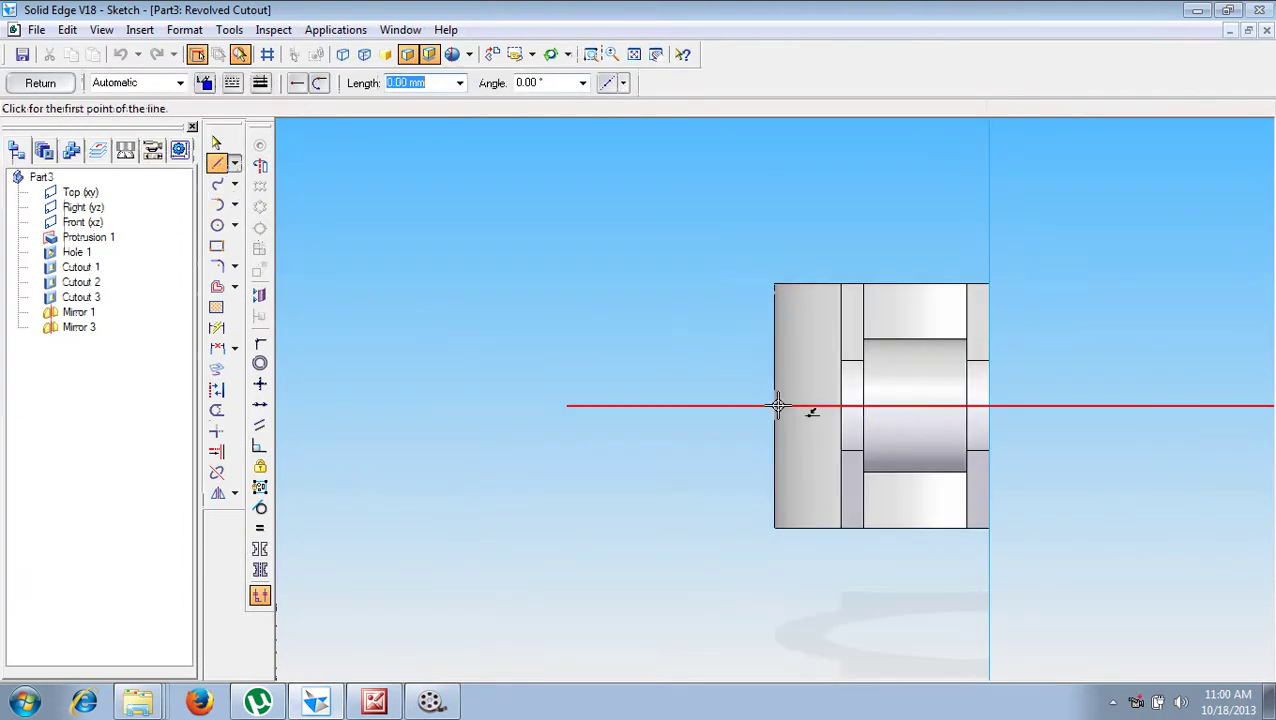
click(786, 527)
right_click(814, 561)
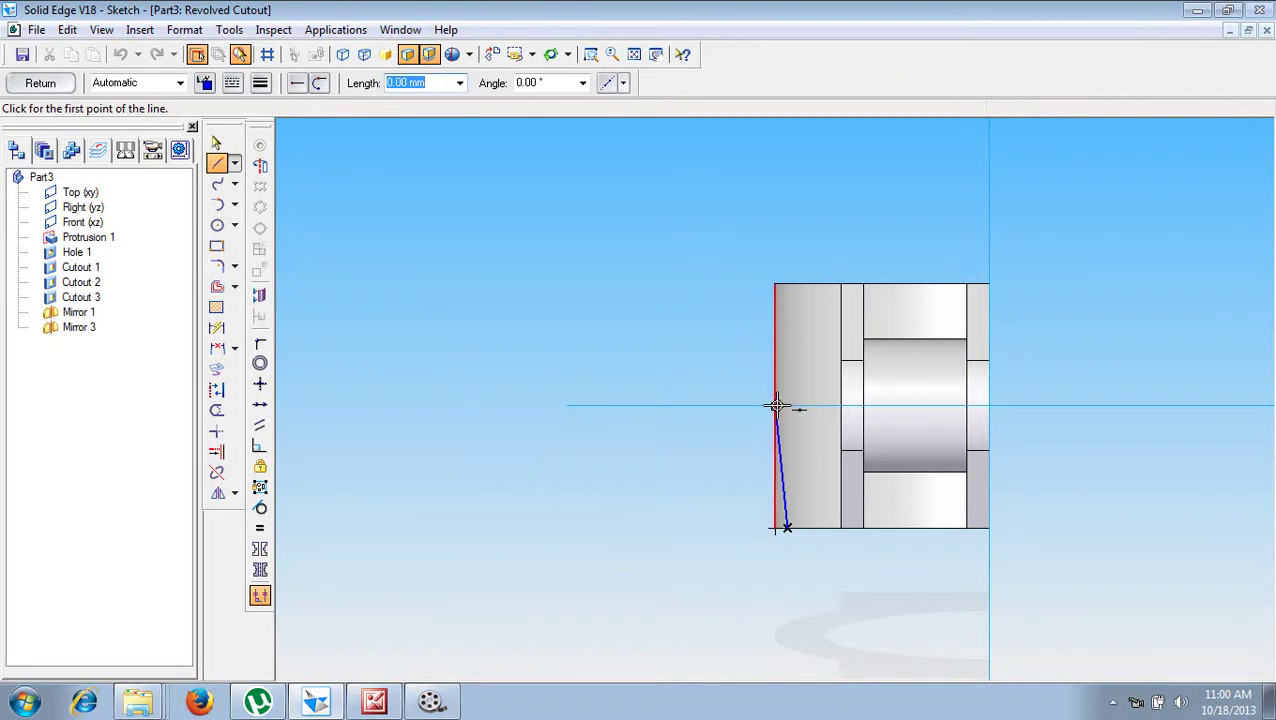
click(775, 407)
click(788, 286)
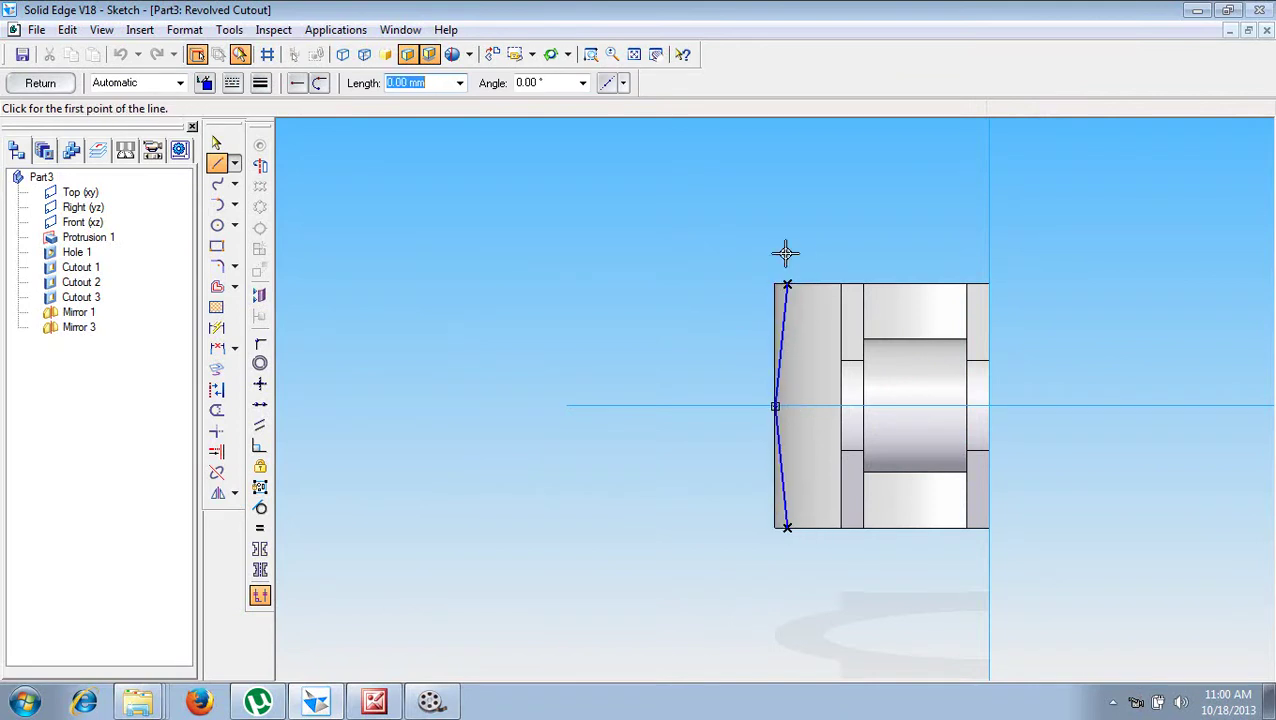
Step: Make the two sloped profile lines symmetric about the horizontal centre axis
click(260, 548)
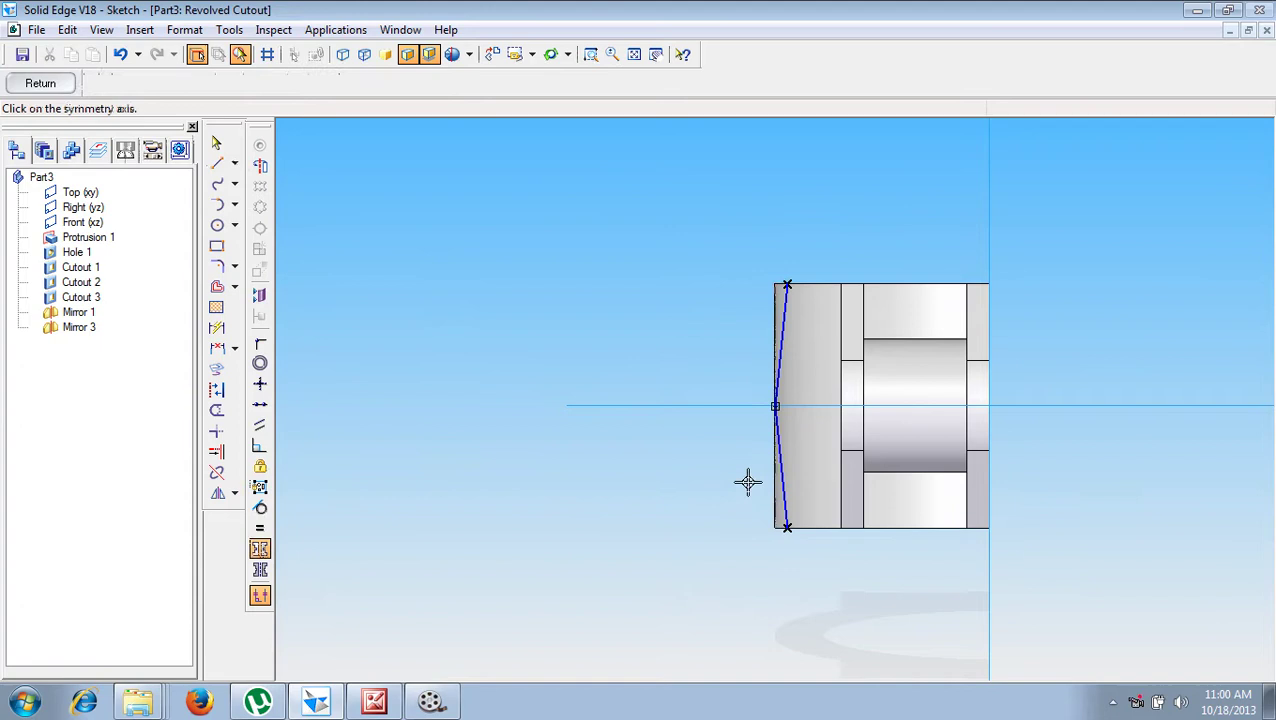
click(805, 407)
click(780, 415)
click(783, 402)
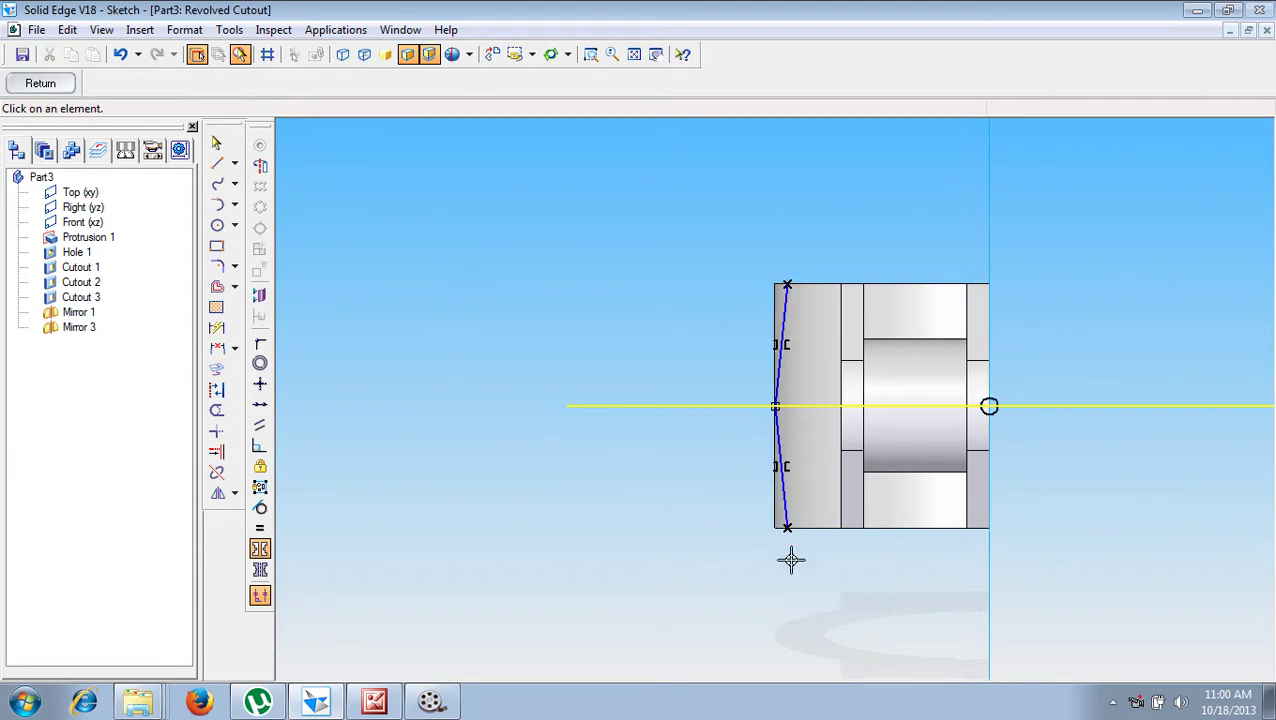
Step: Dimension the horizontal offset between the outer edge and the sloped line's lower end, and set it to 1.5 mm
click(217, 348)
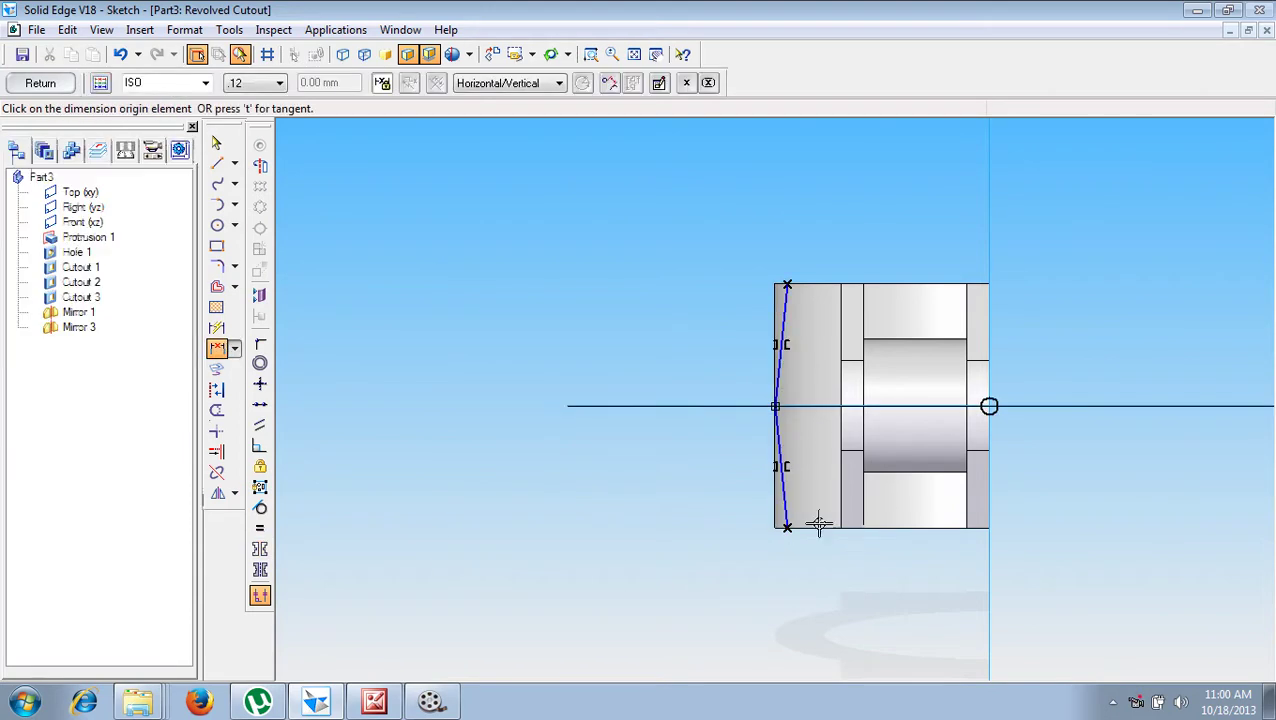
click(777, 518)
click(776, 521)
click(763, 563)
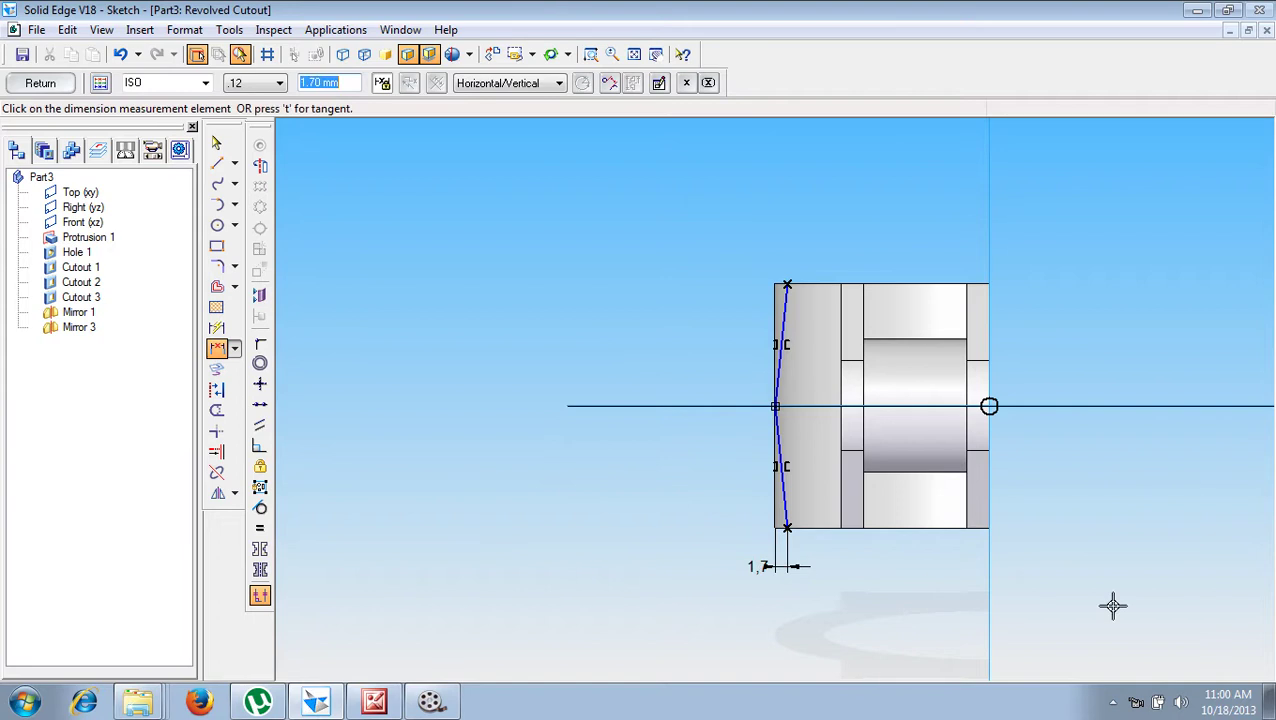
text(1.5)
key(Return)
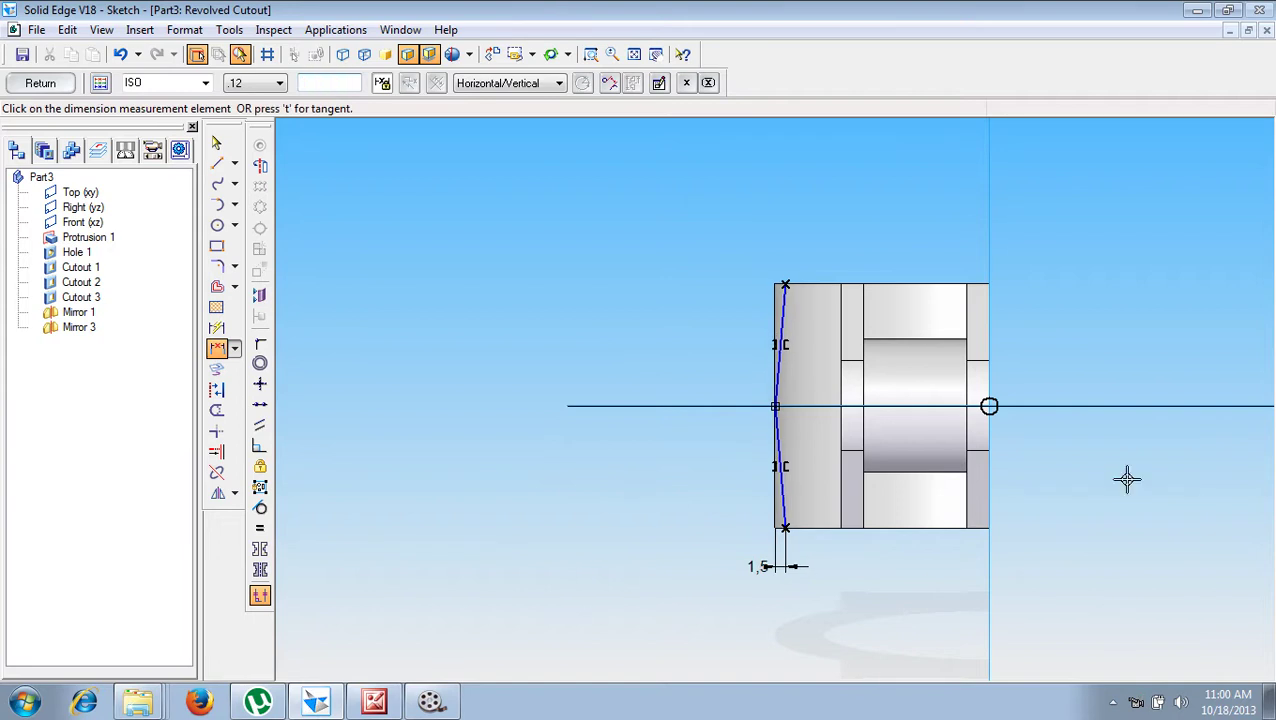
Step: Set the vertical reference line as the cutout's axis of revolution and try to close the sketch
click(52, 88)
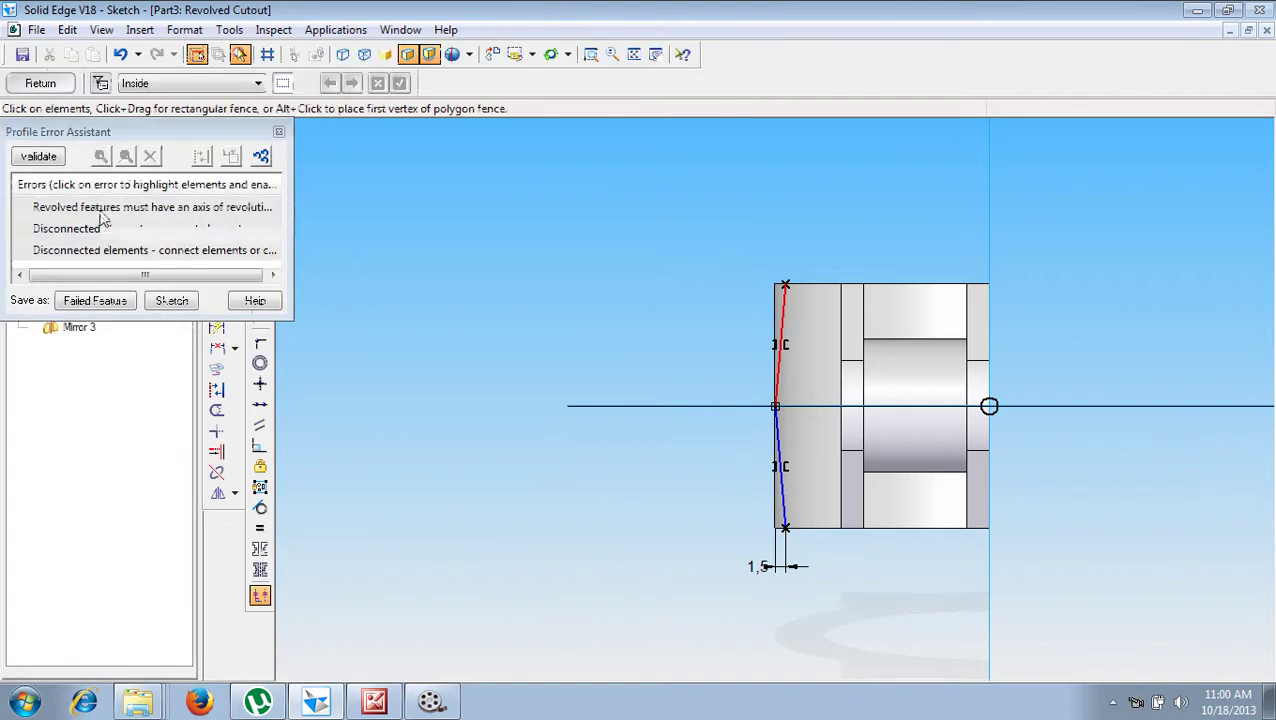
click(279, 133)
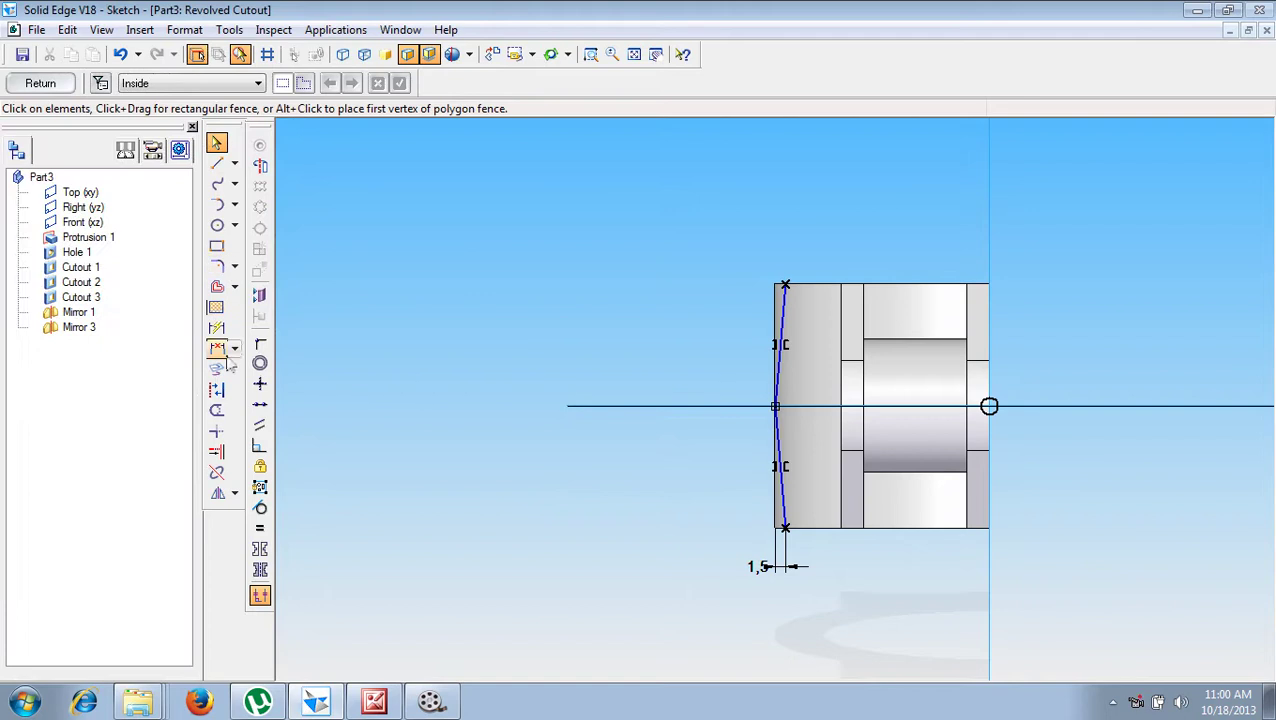
click(259, 165)
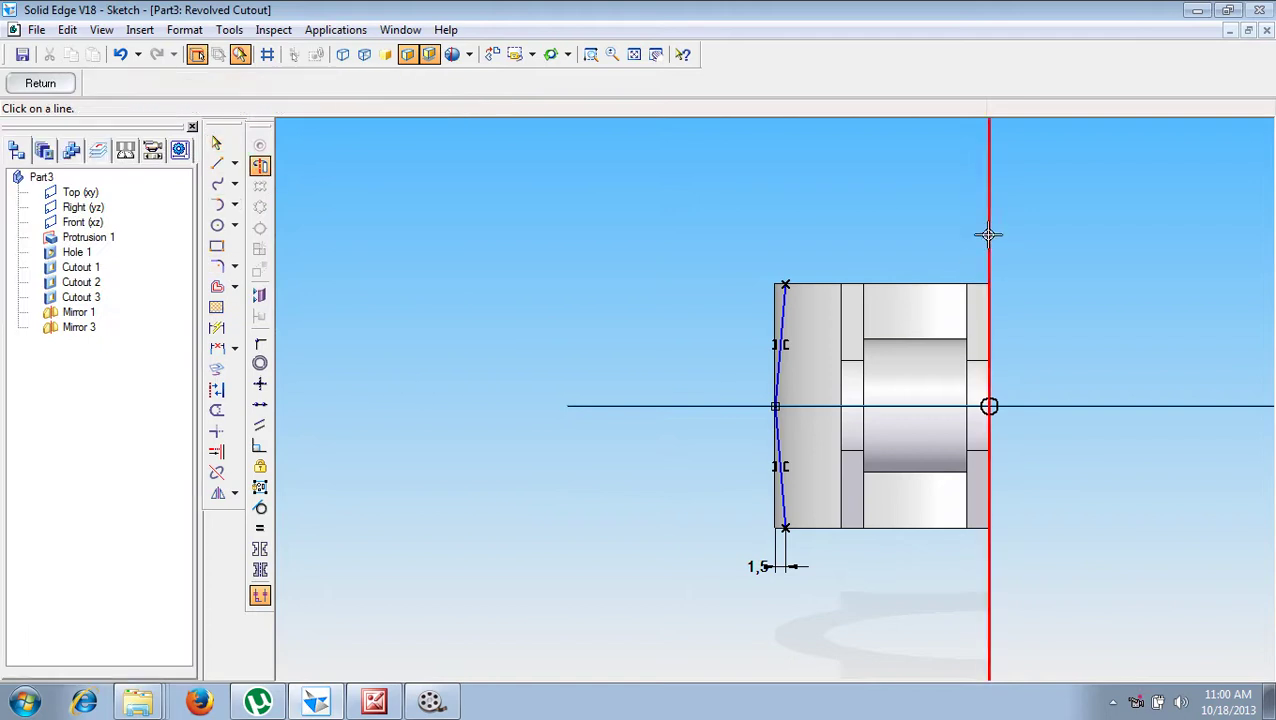
click(989, 233)
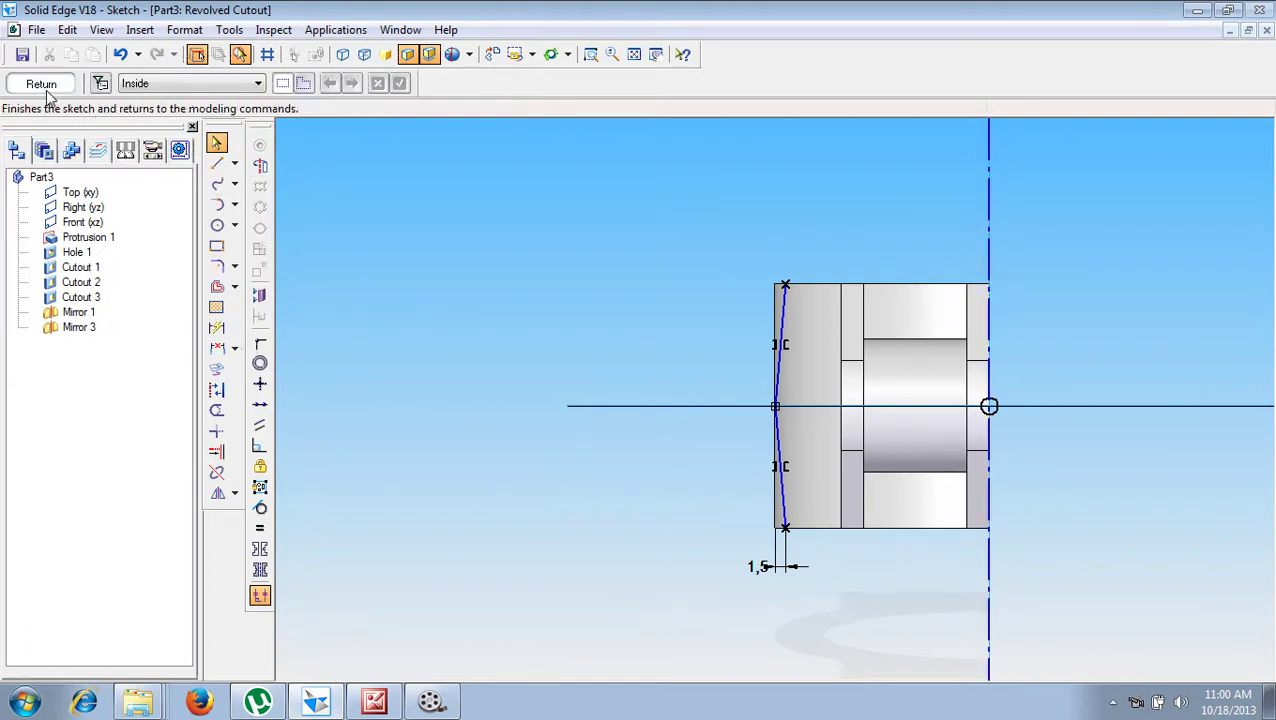
click(46, 89)
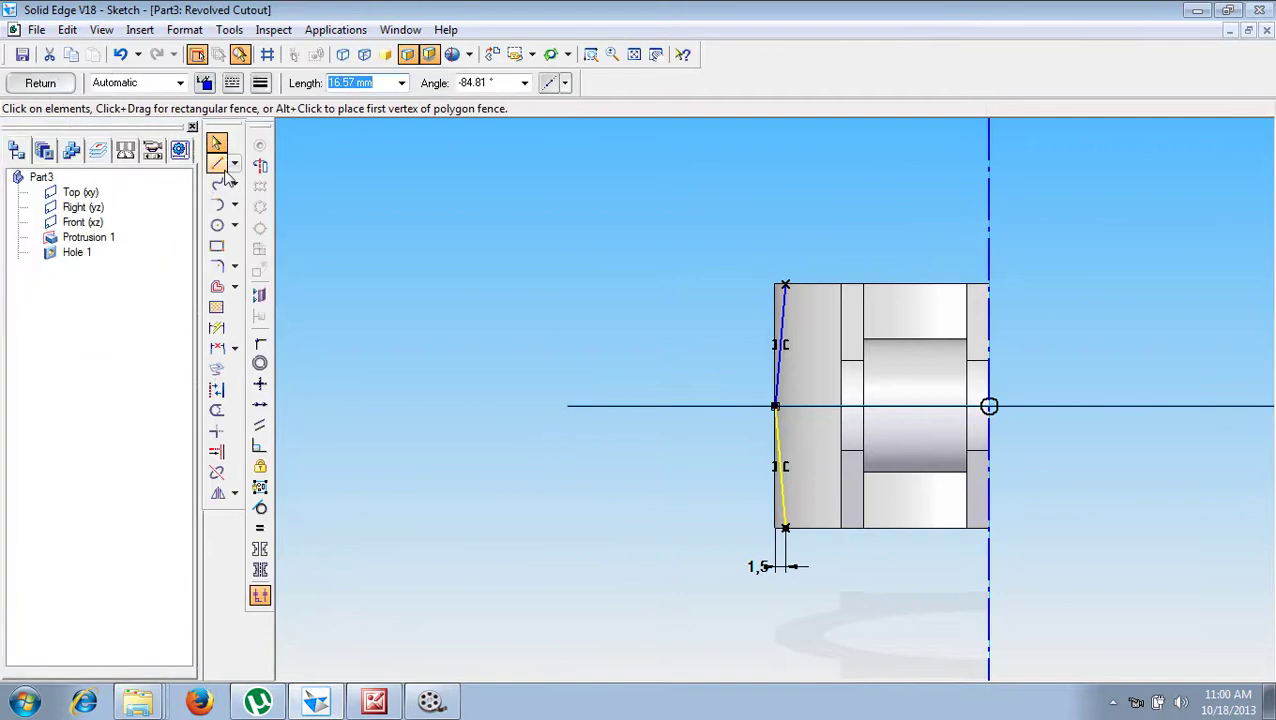
Step: Close the revolved cutout's profile with straight lines running around the outside of the V from its lower end to its upper end, and finish the sketch
click(222, 167)
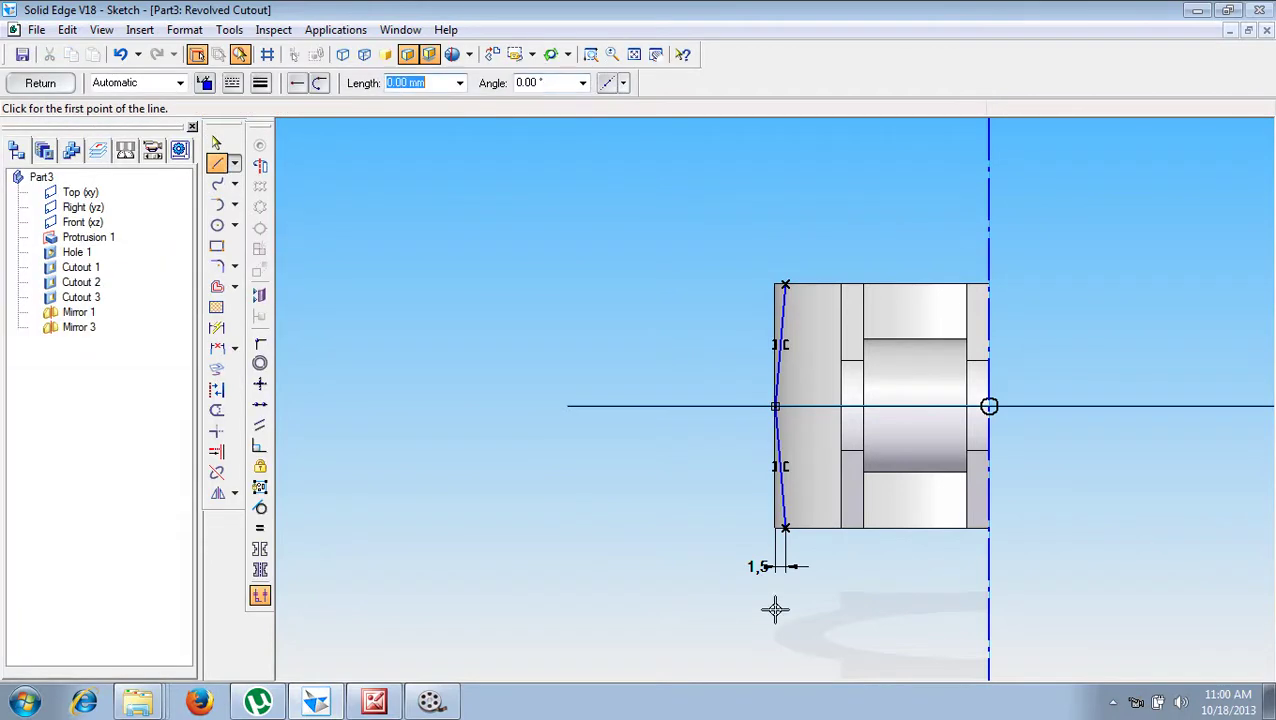
click(786, 528)
click(785, 548)
click(723, 548)
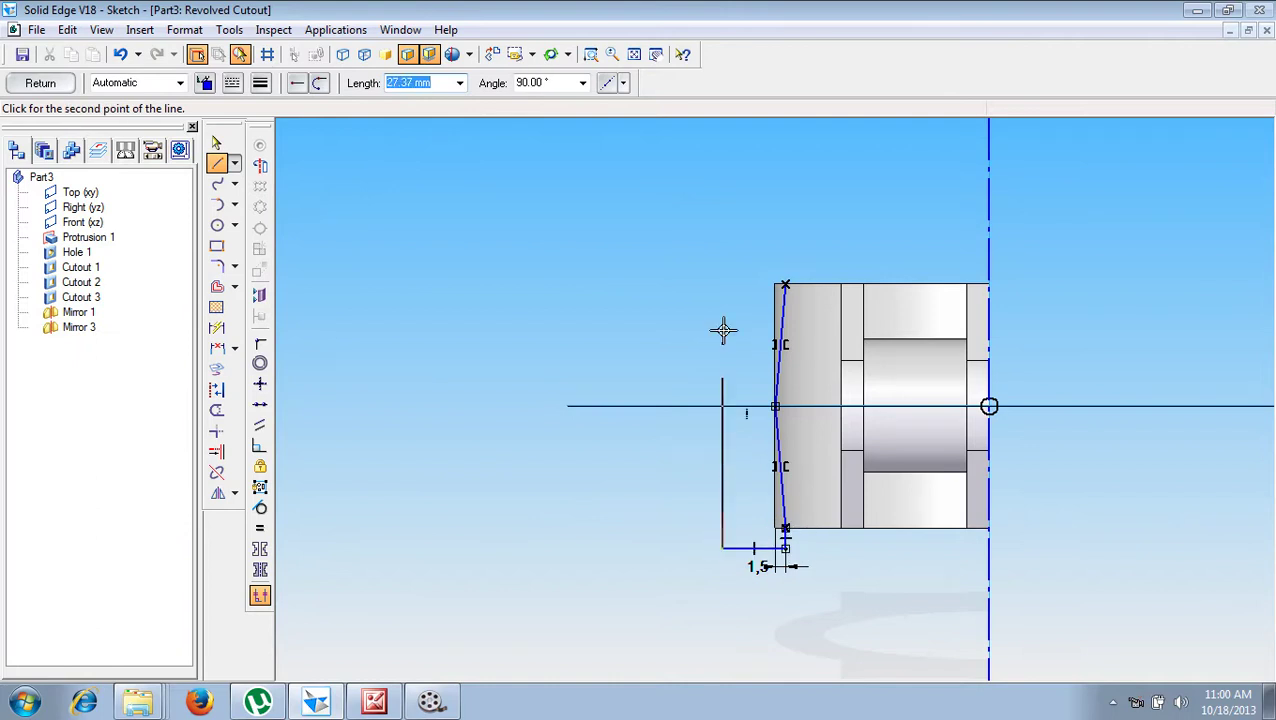
click(723, 271)
click(785, 271)
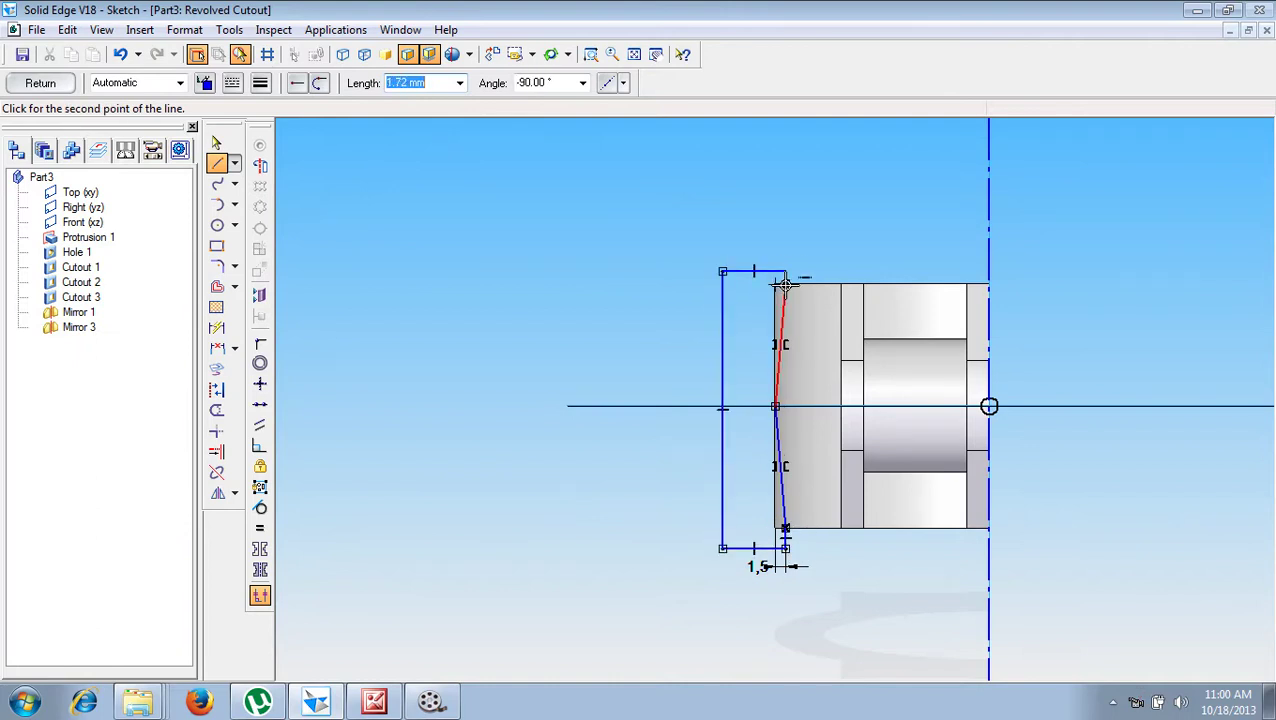
click(785, 284)
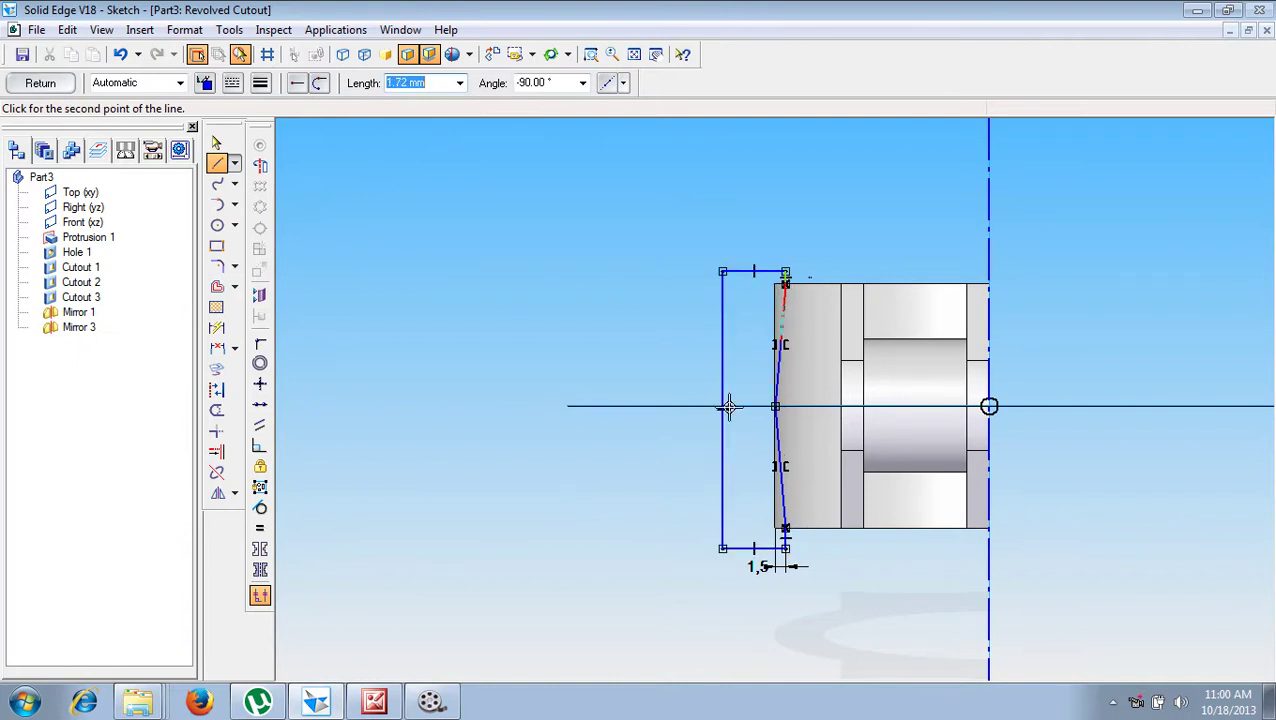
click(40, 82)
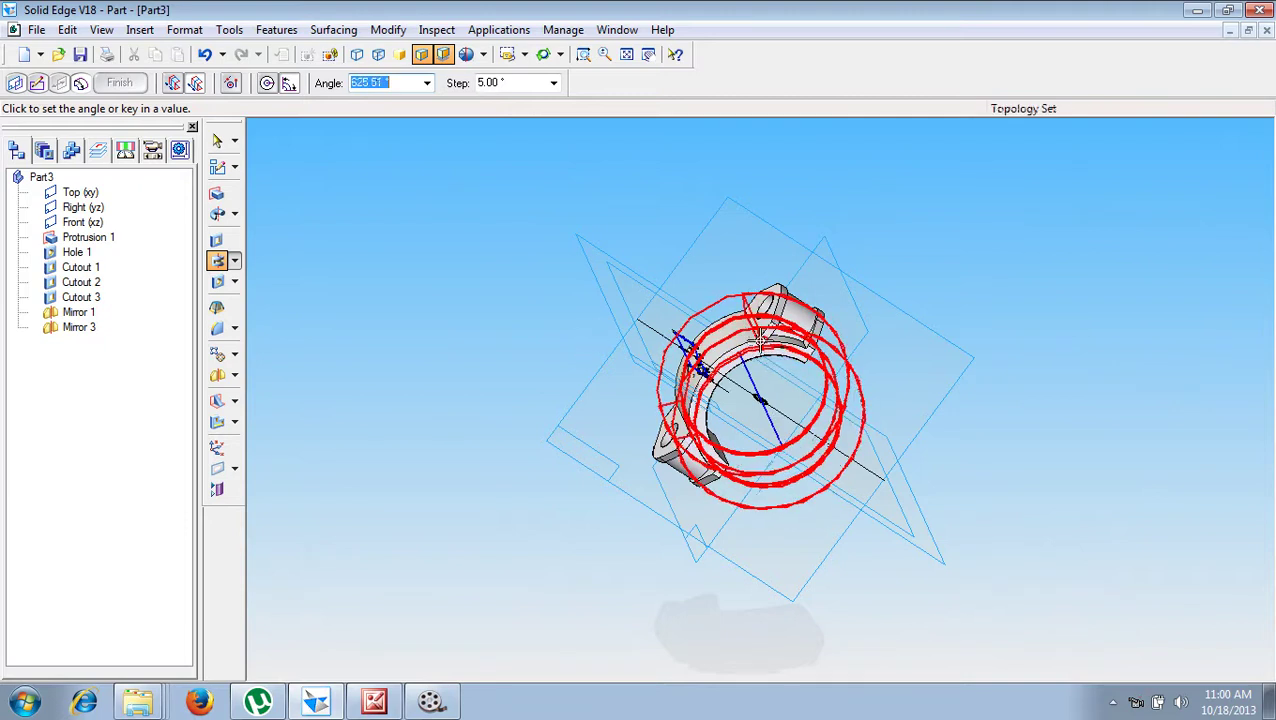
Step: Try a symmetric 120° extent for the revolved cutout around the outer arc
click(770, 367)
click(583, 54)
drag(615, 319, 785, 548)
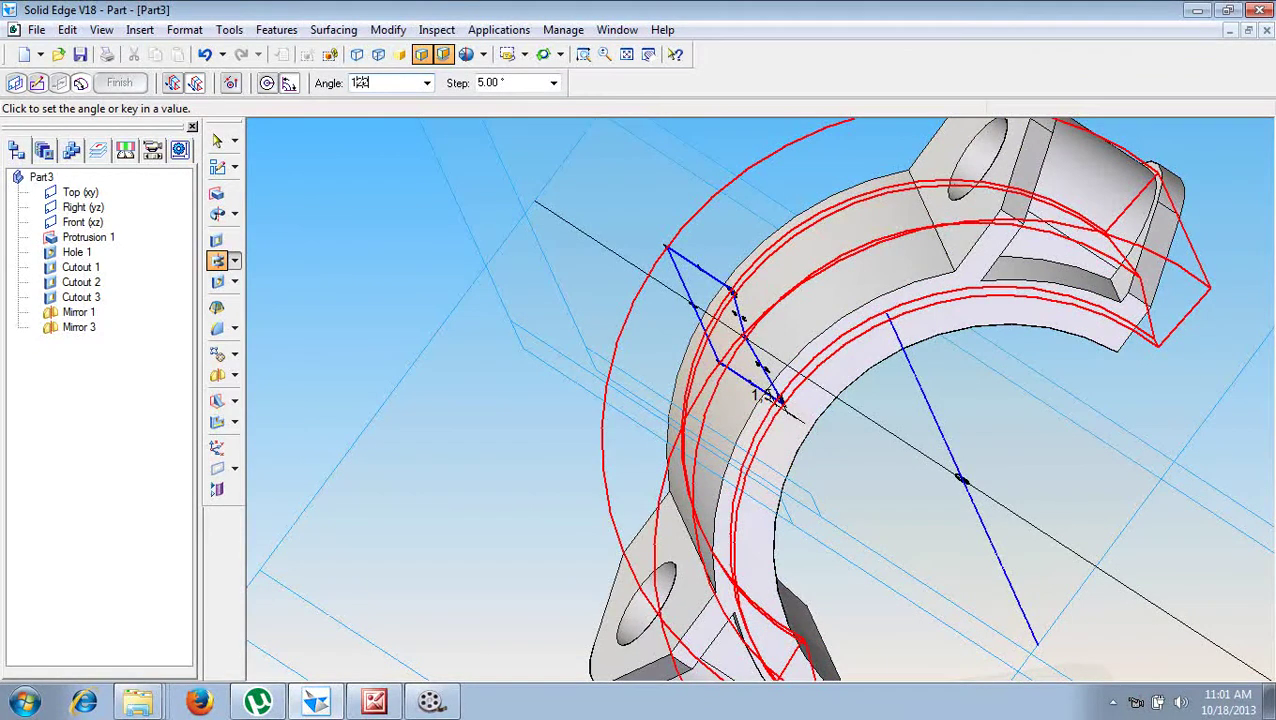
key(Return)
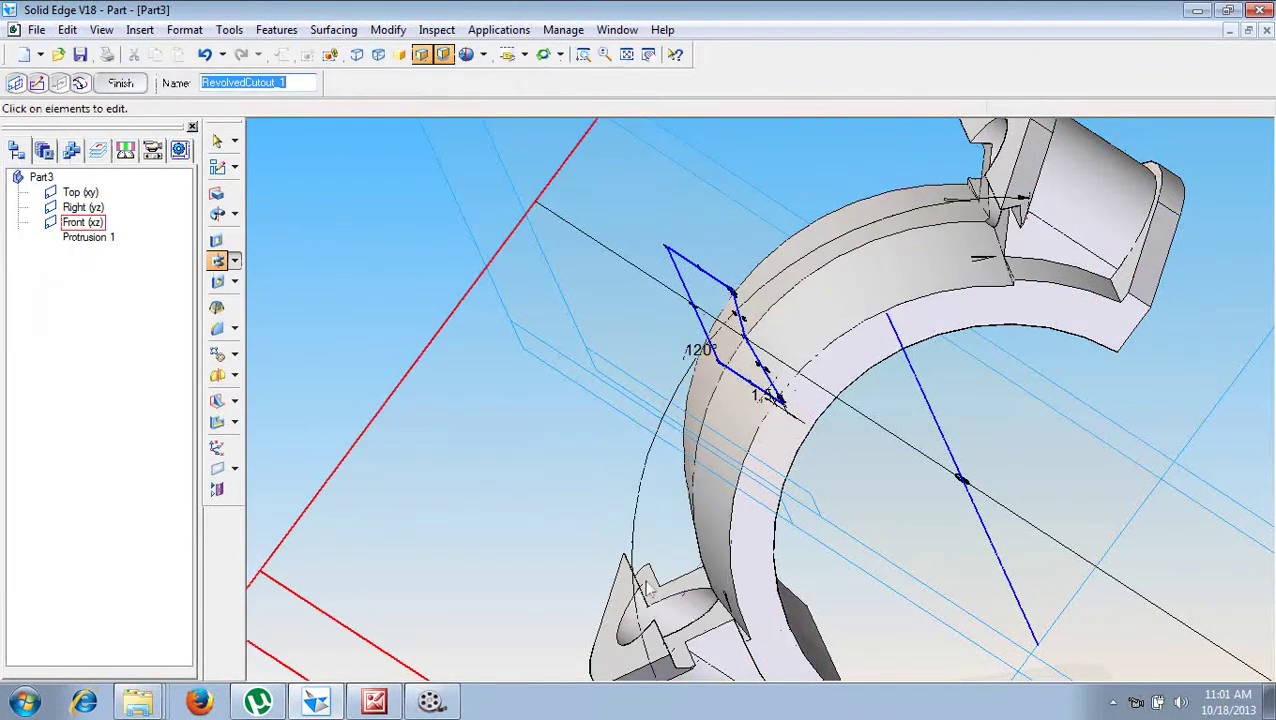
middle_drag(555, 478, 577, 513)
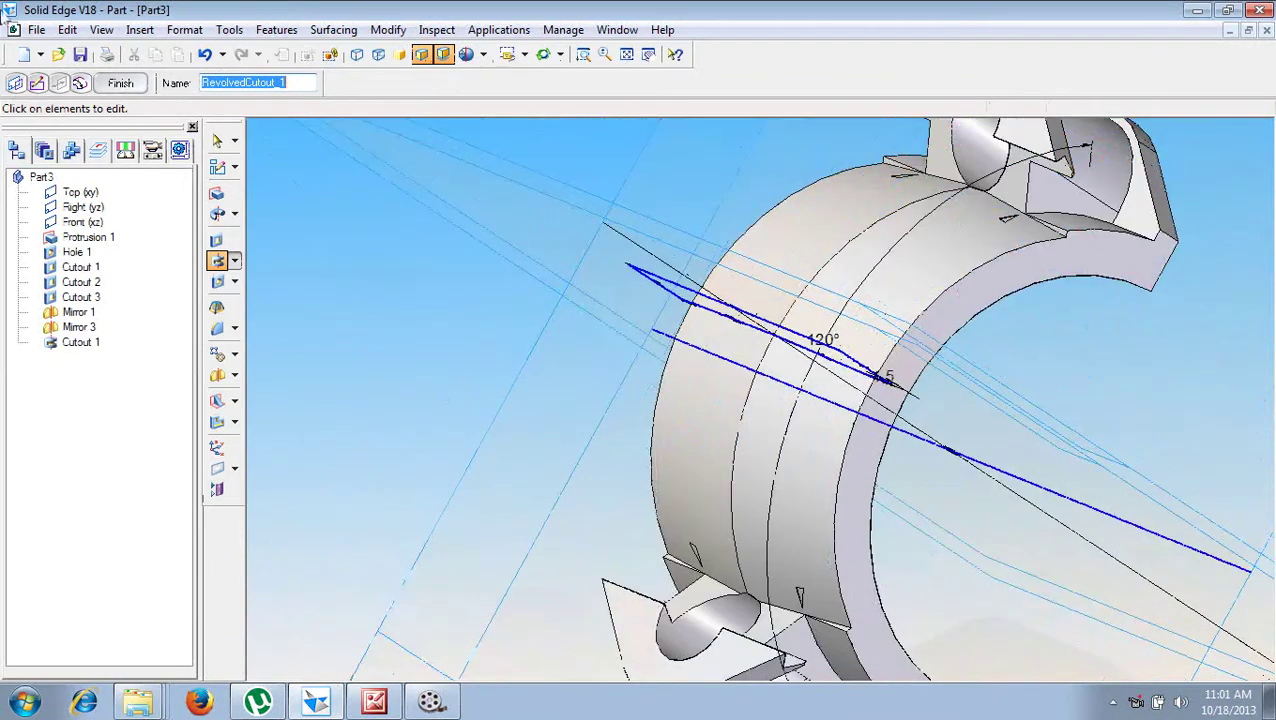
Step: Set the revolved cutout's angle to 95° and finish the feature
click(80, 83)
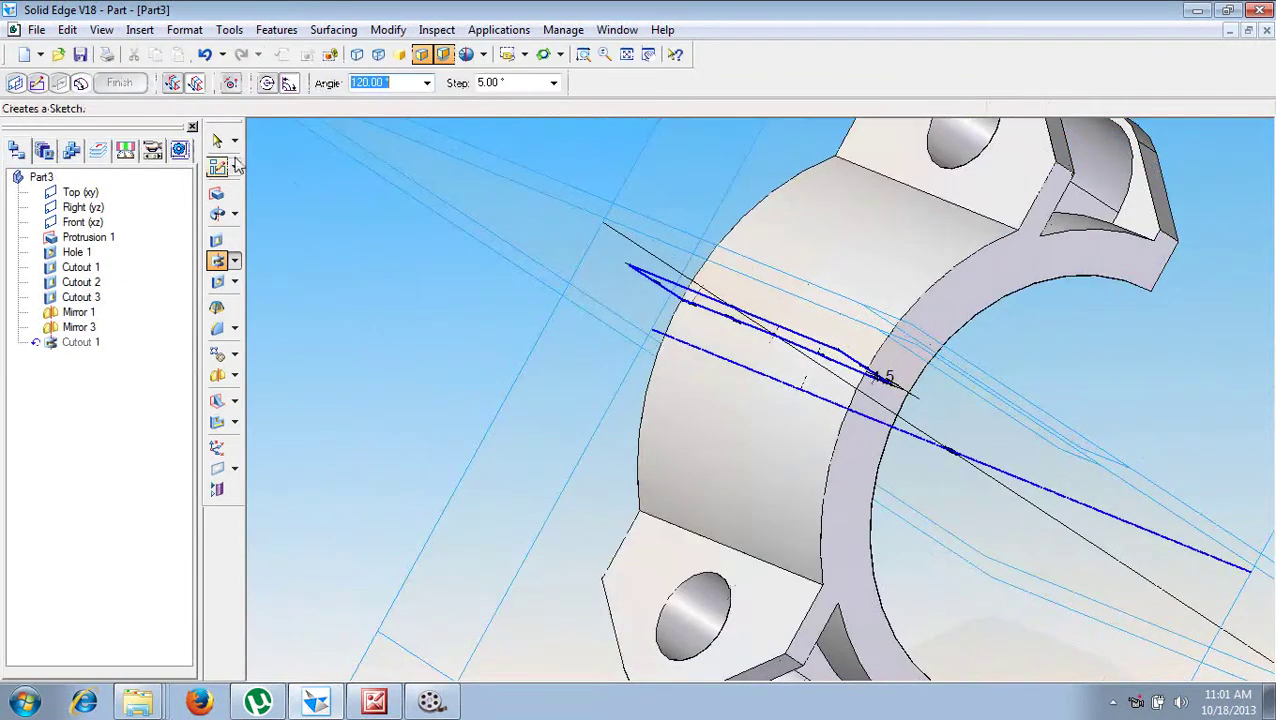
text(95)
key(Return)
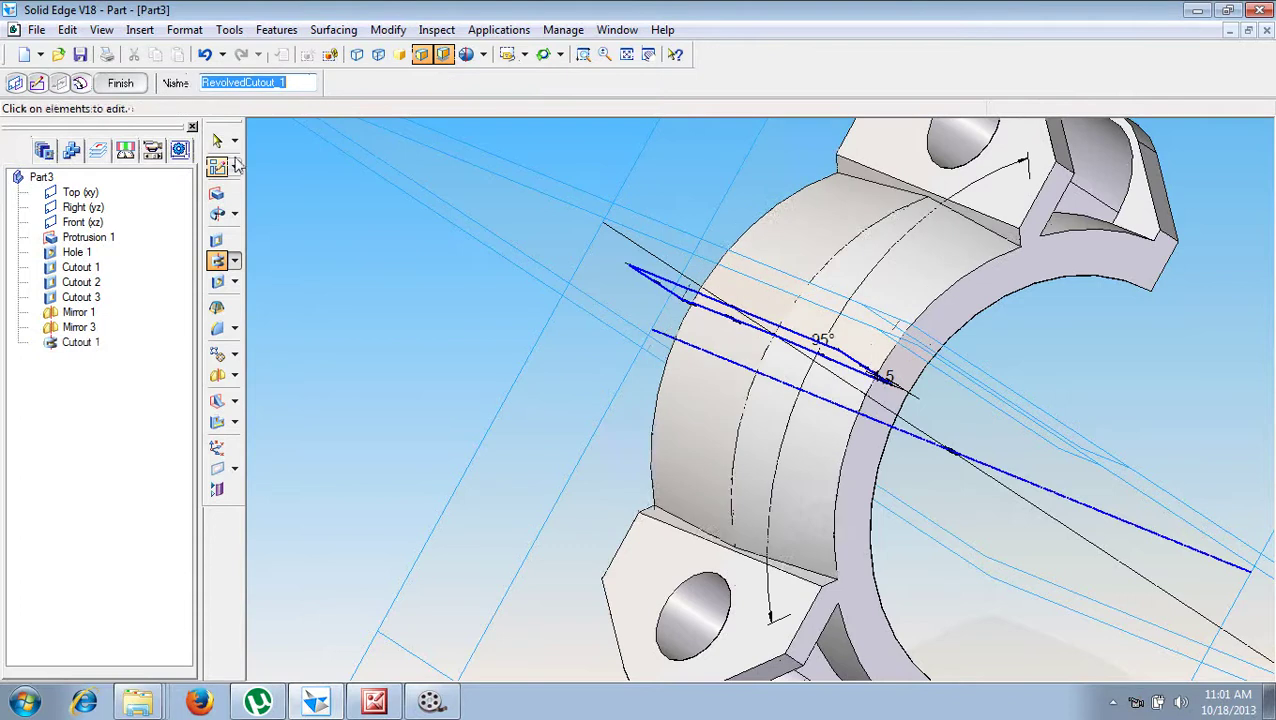
middle_drag(424, 231, 478, 313)
click(121, 83)
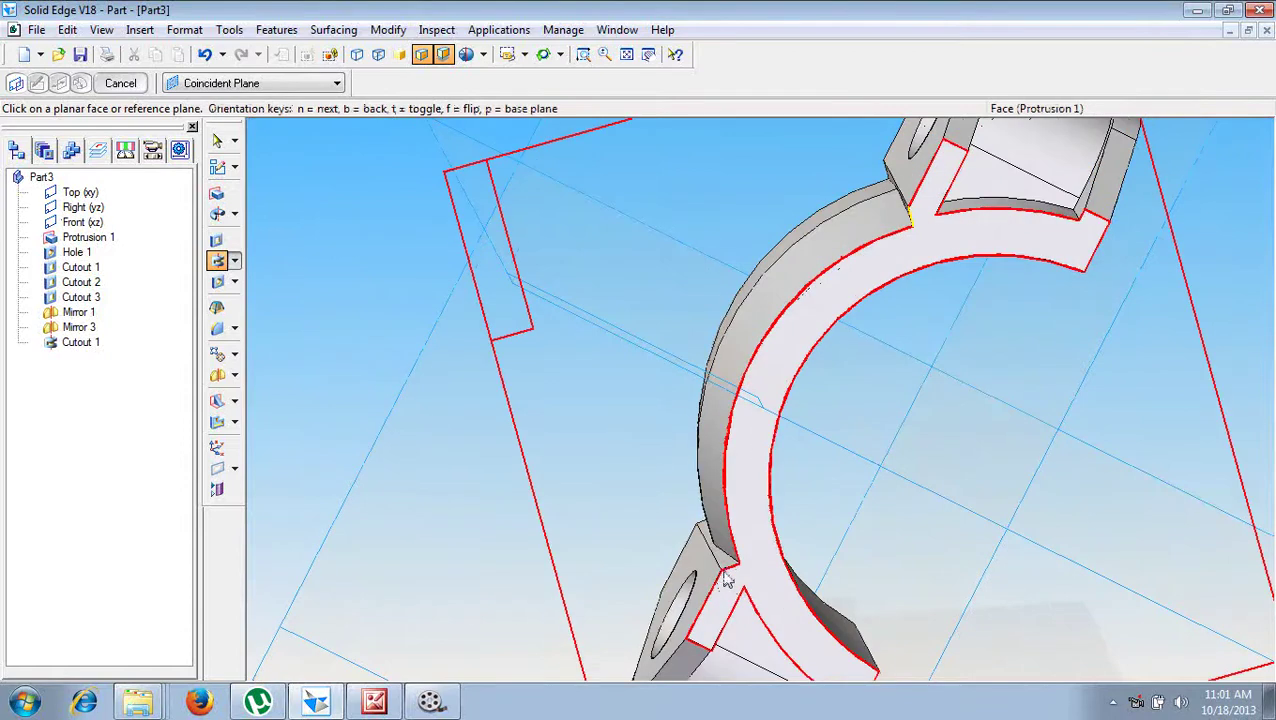
Step: Start a protrusion sketch on the part's C-shaped side face and draw a sloped line about 3 mm long and a short horizontal line at the upper lug's notch
click(219, 194)
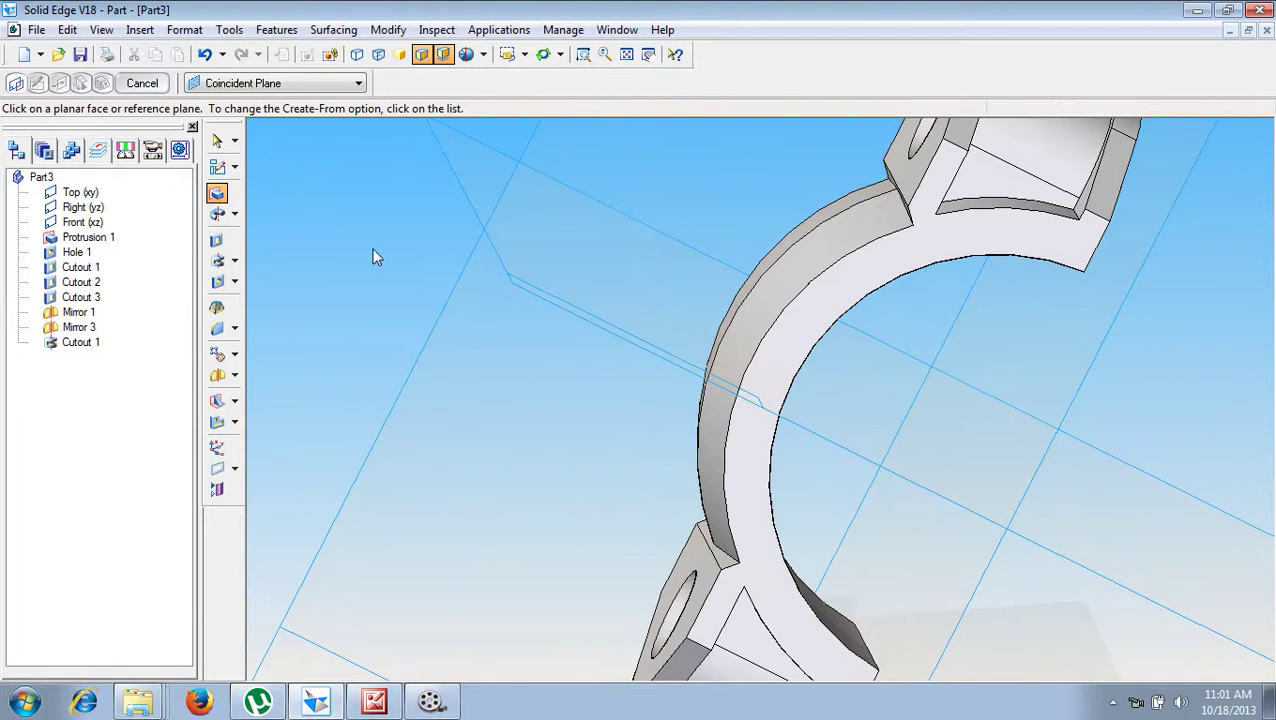
click(930, 250)
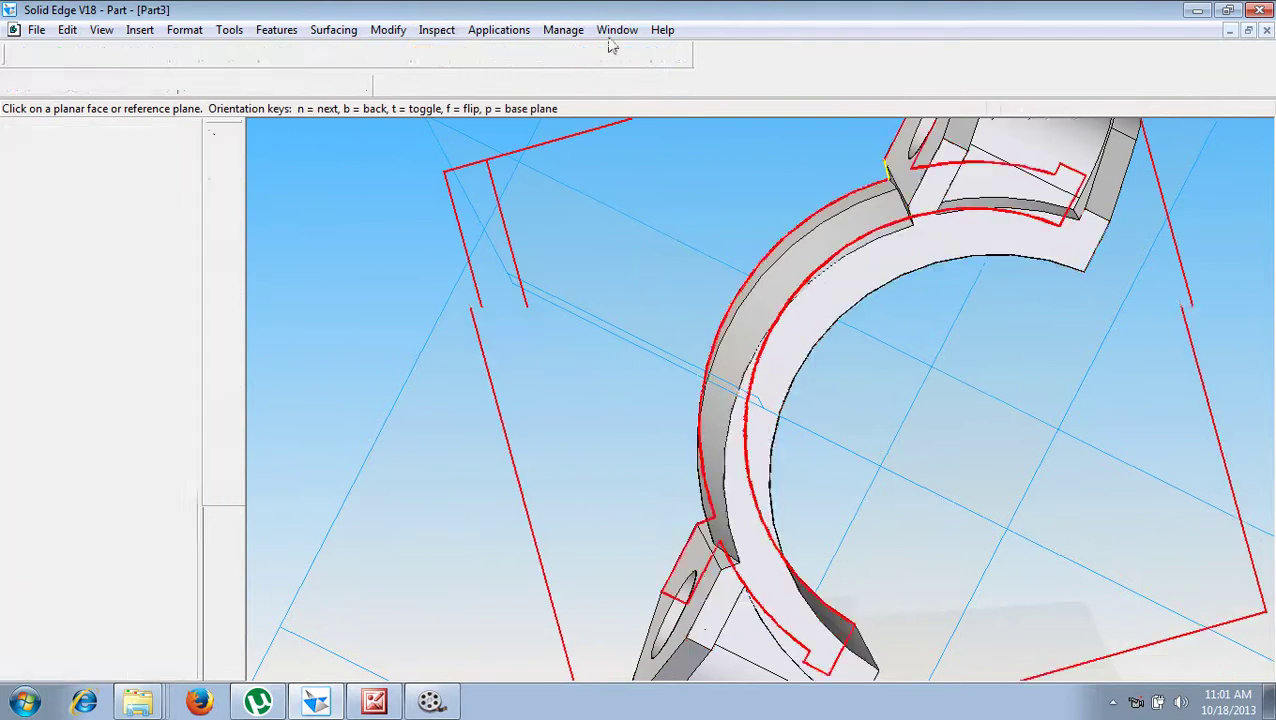
click(753, 340)
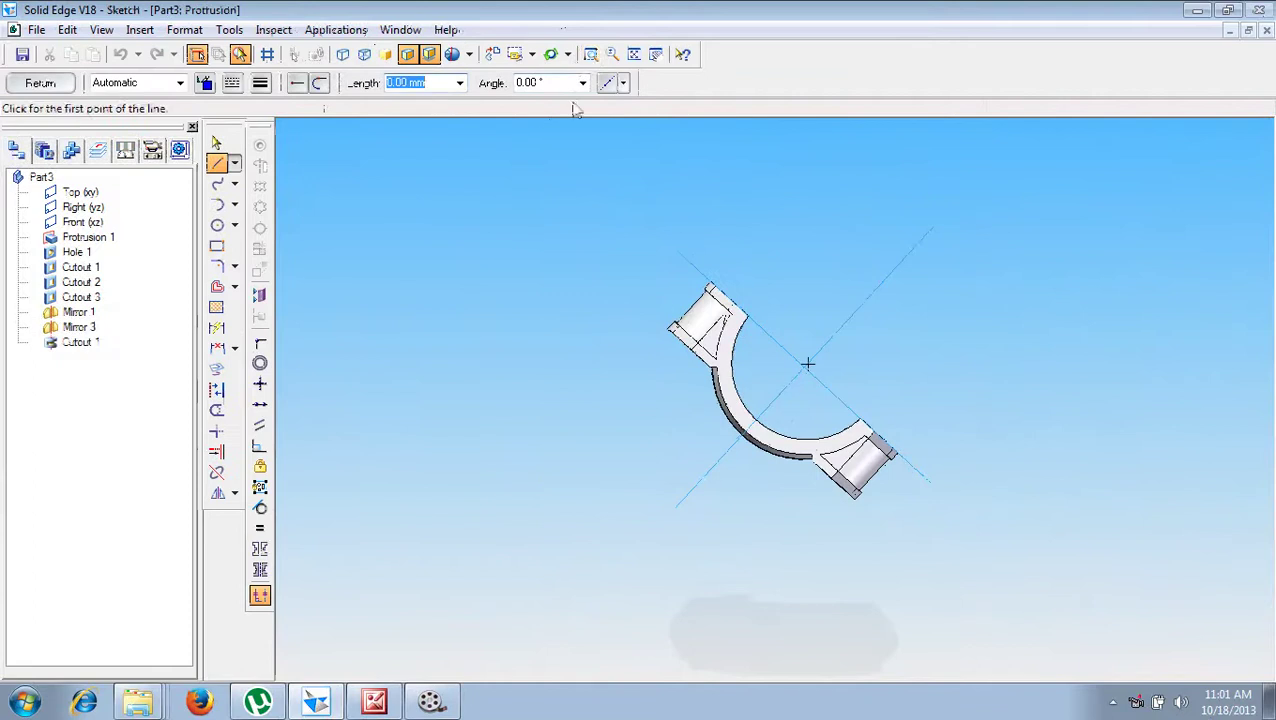
click(590, 54)
drag(641, 278, 865, 529)
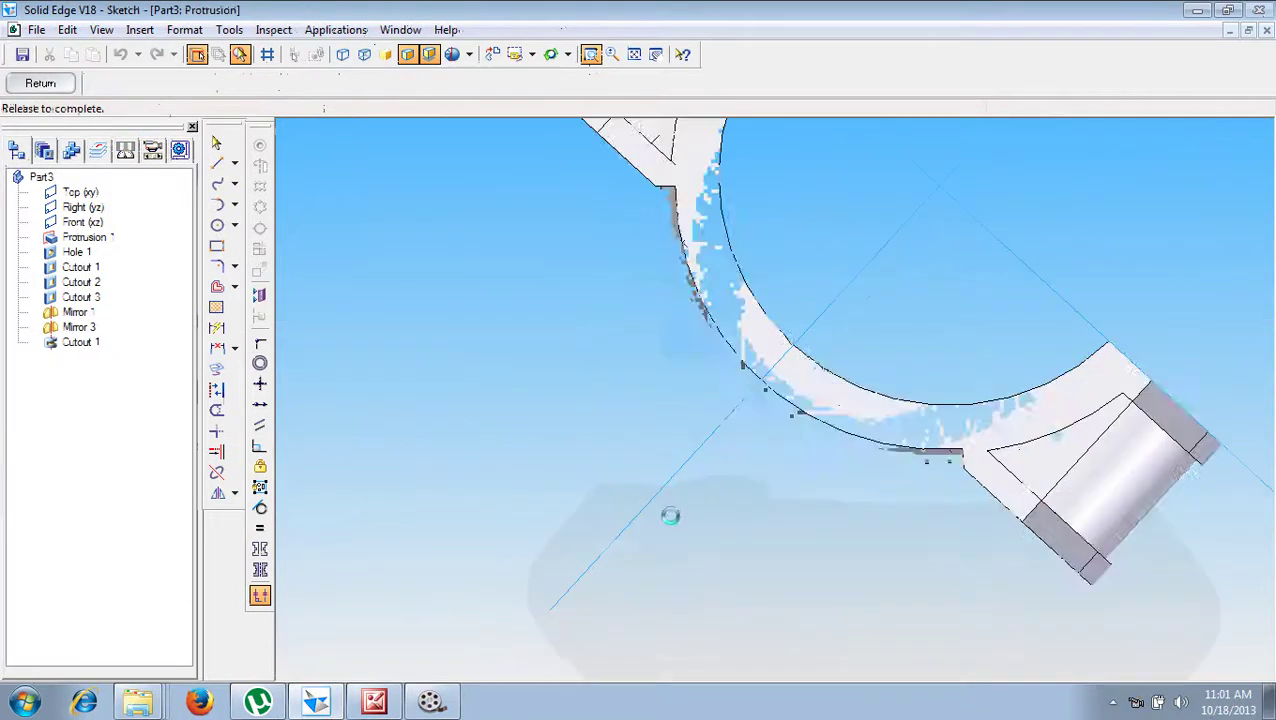
click(665, 190)
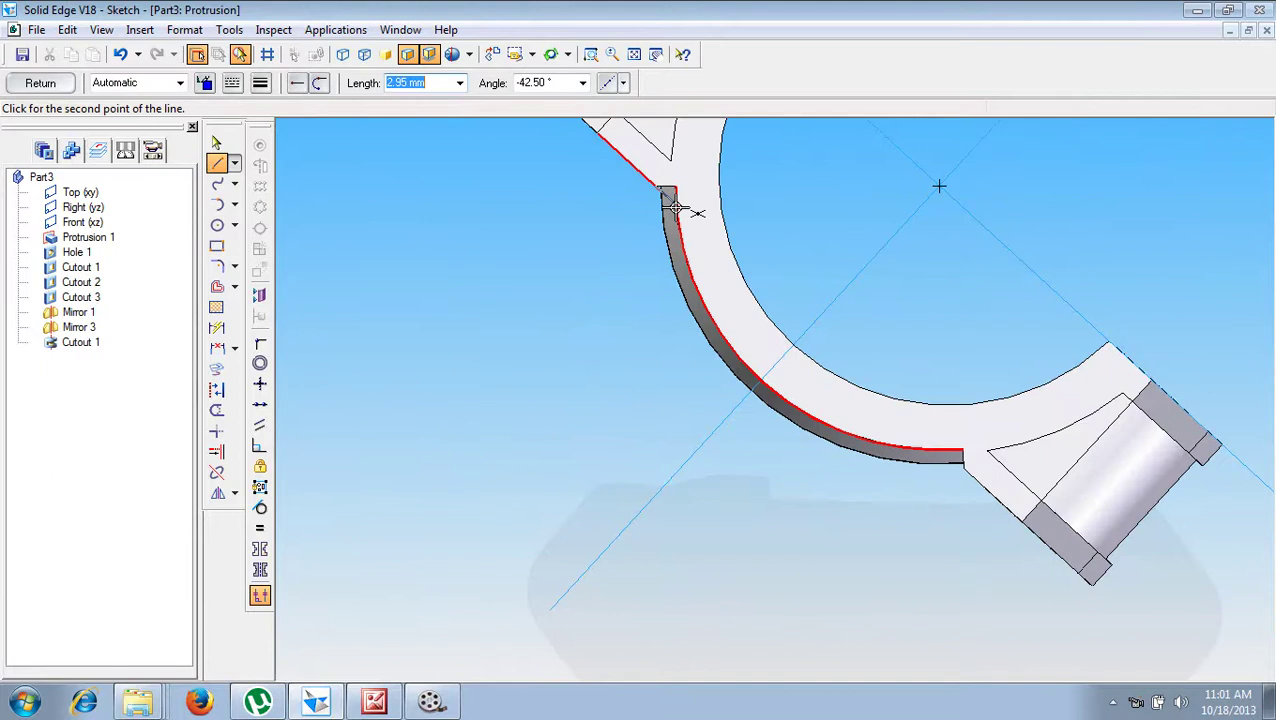
click(684, 201)
click(658, 190)
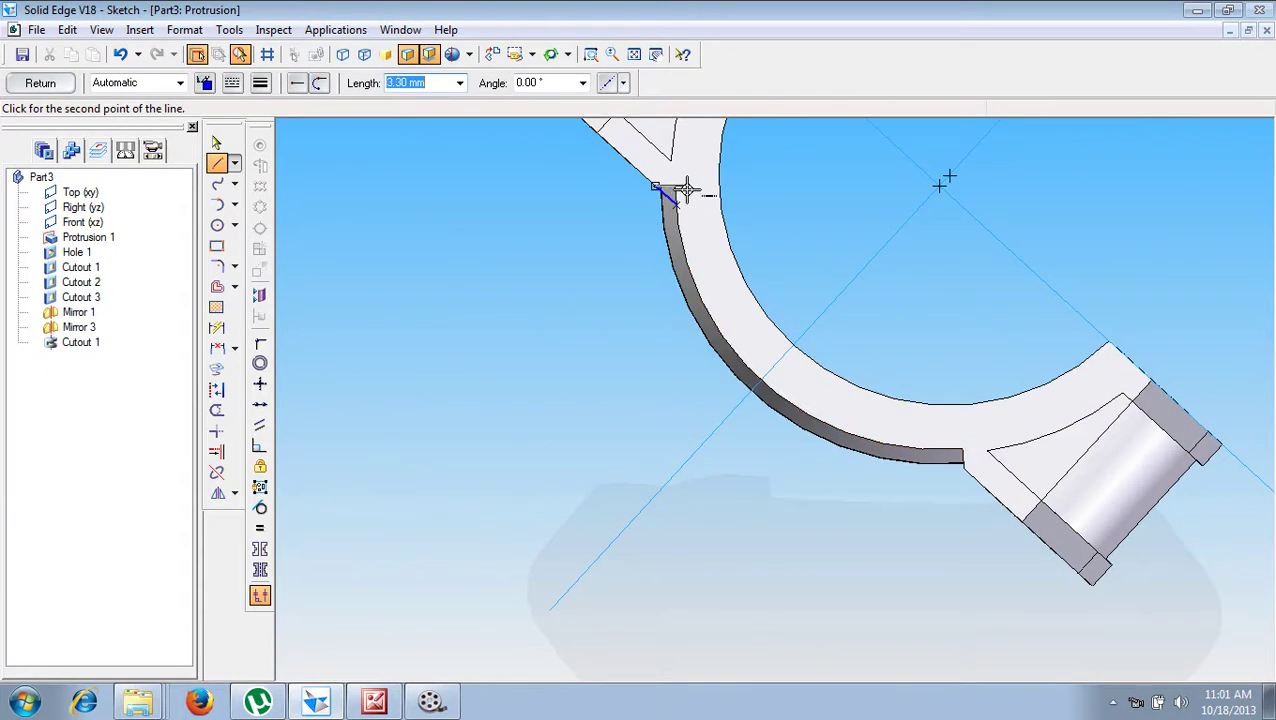
click(665, 188)
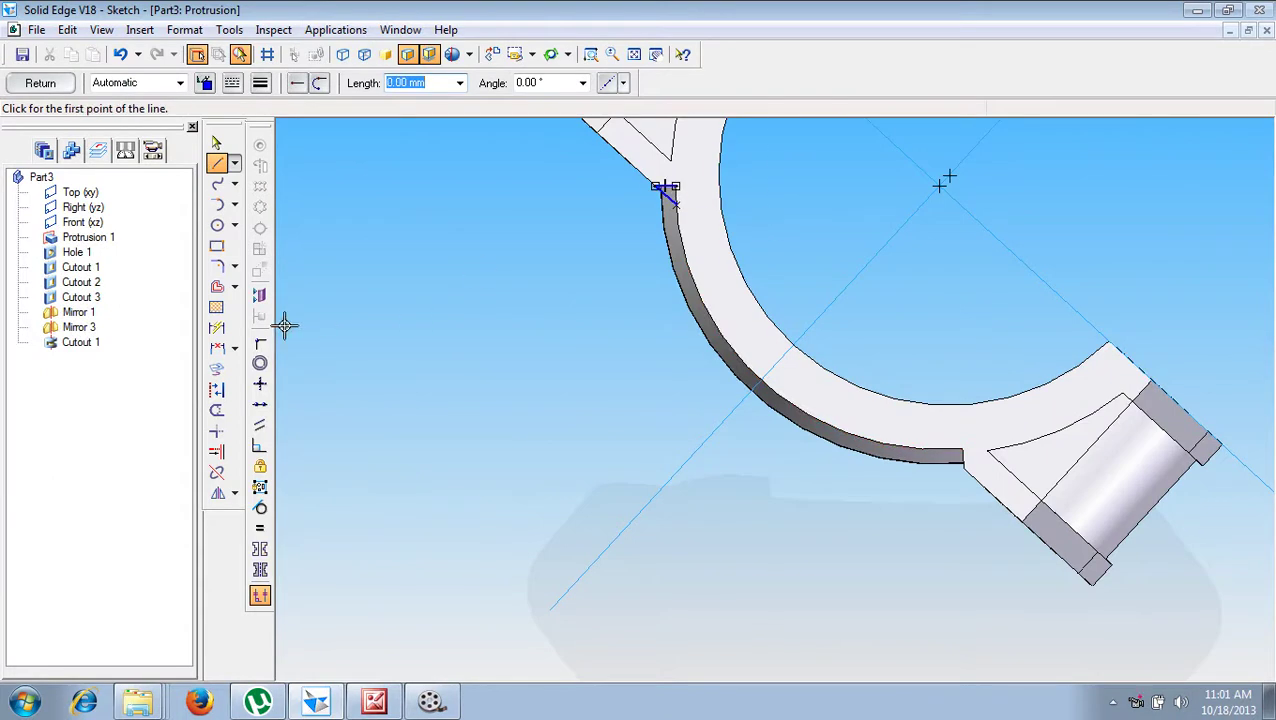
Step: Draw a circle centred on the bore through the sloped line's inner end, and trim it to the short arc closing the corner profile
click(218, 227)
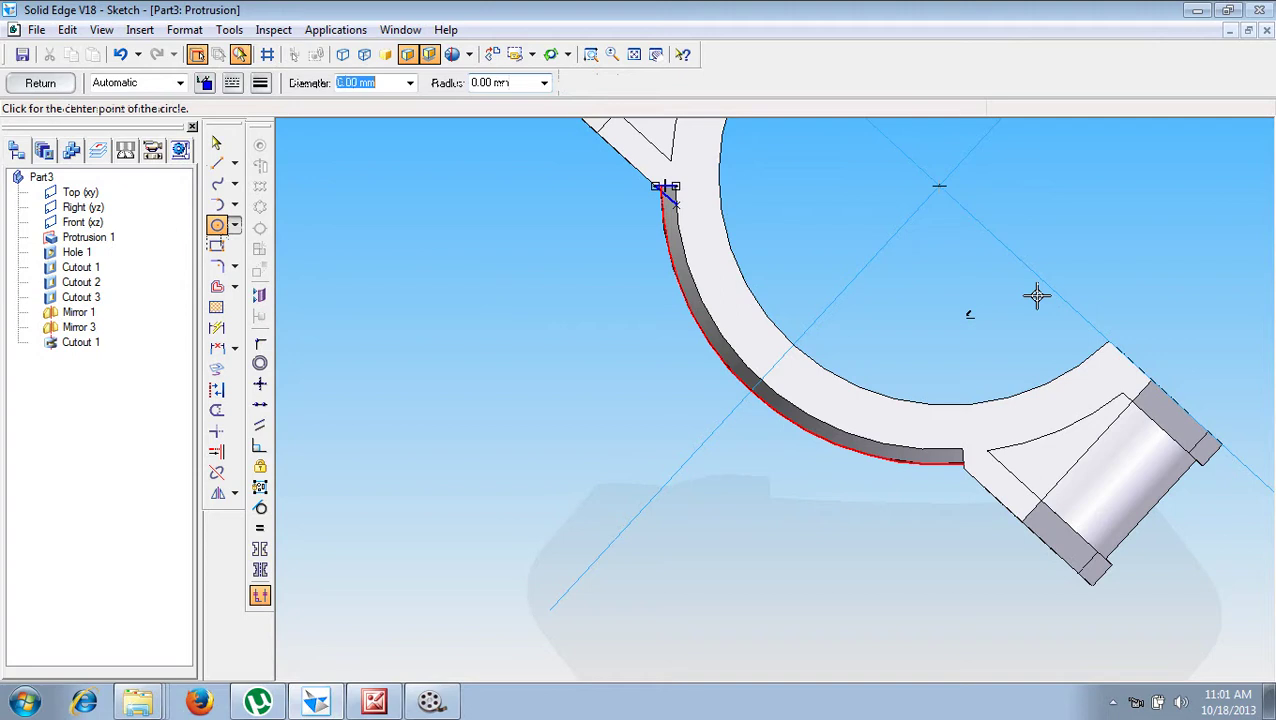
click(940, 187)
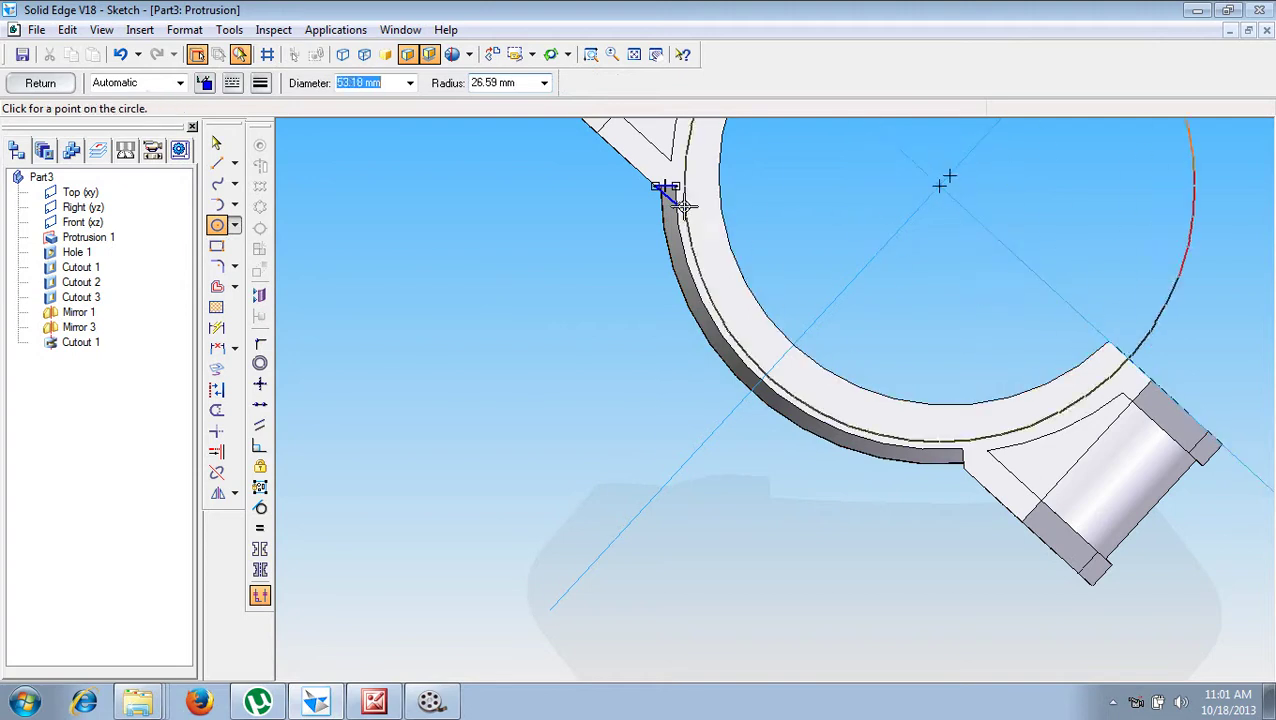
click(678, 206)
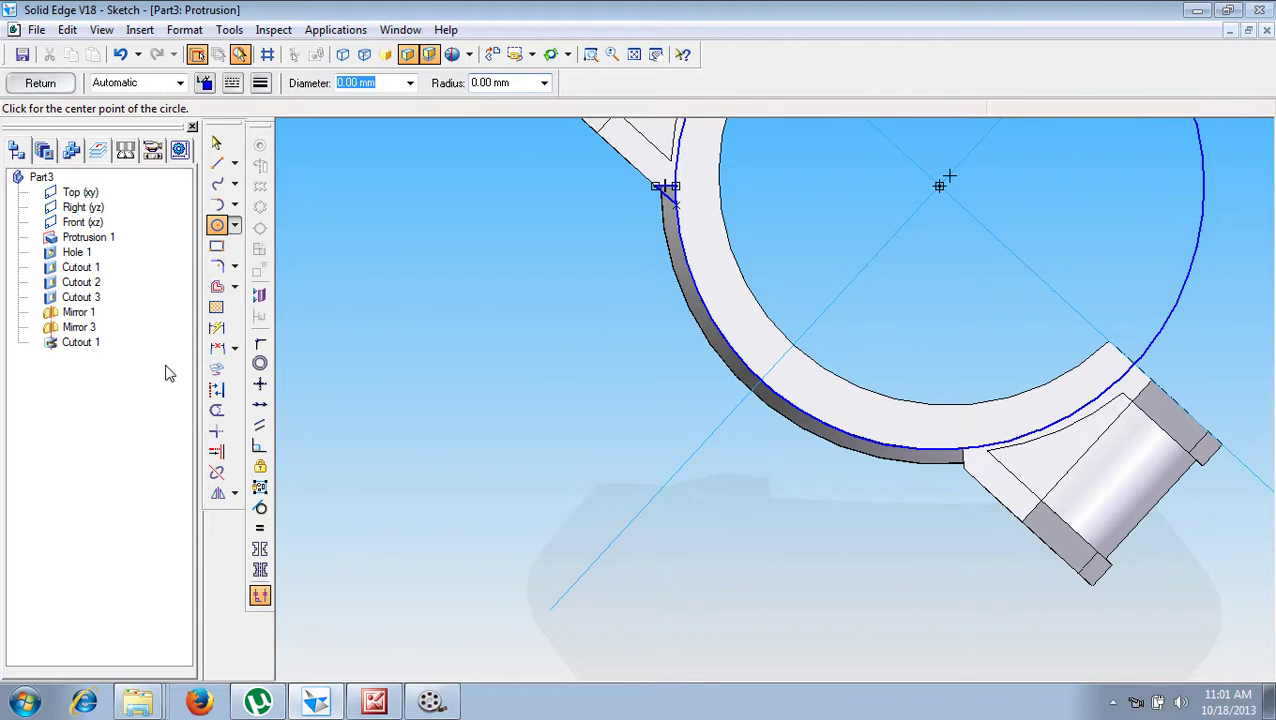
click(218, 412)
click(735, 350)
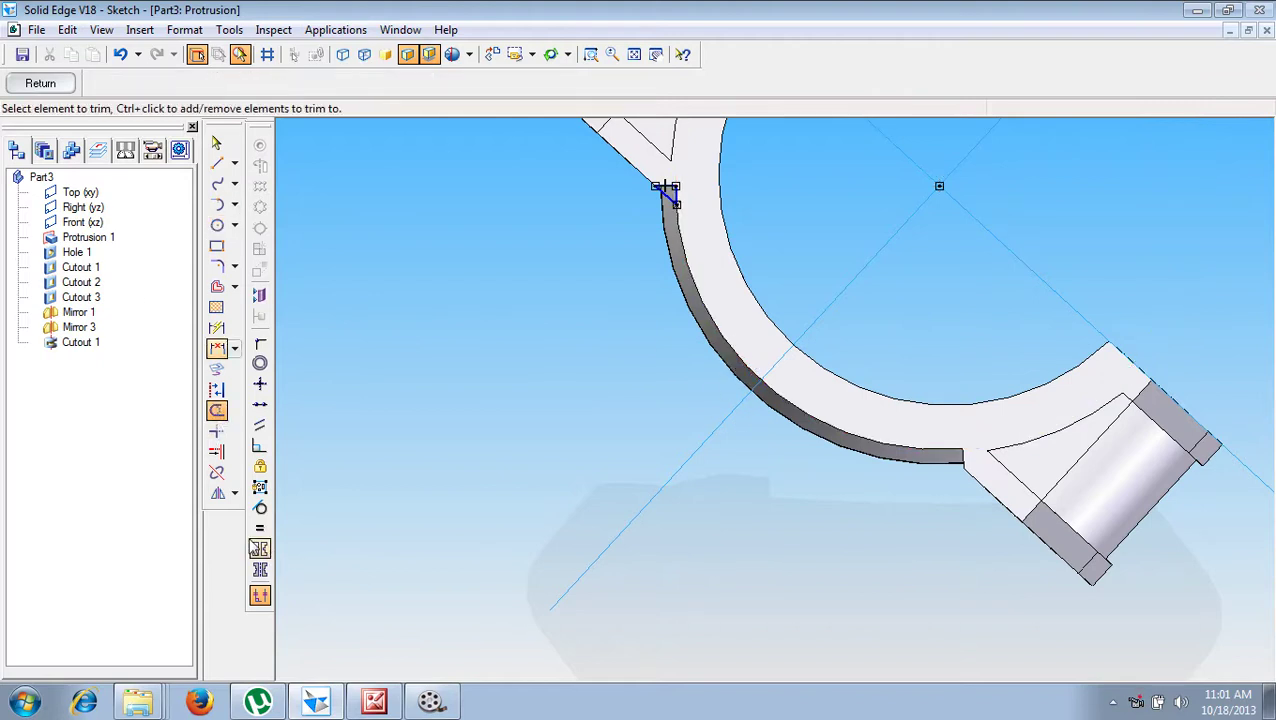
Step: Mirror the small corner profile about the part's centre axis to the opposite lug, and close the sketch
click(217, 493)
mouse_move(564, 172)
mouse_down()
mouse_move(735, 251)
mouse_move(723, 447)
mouse_up()
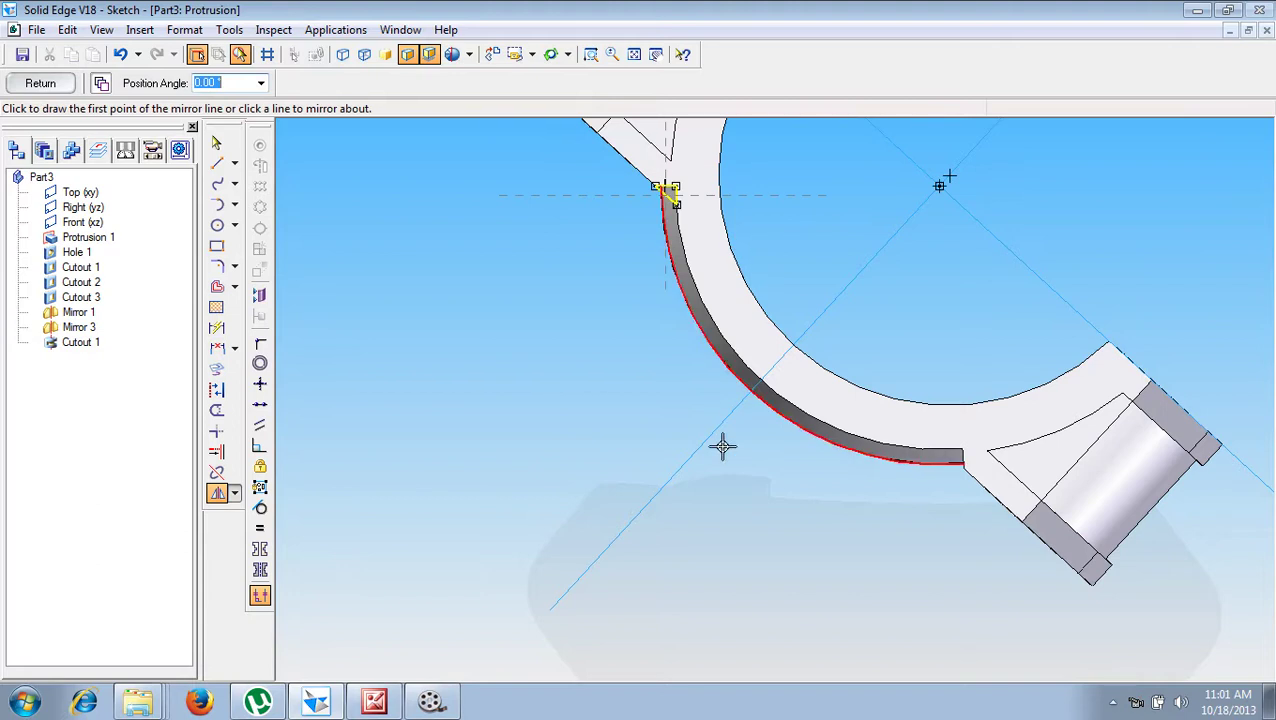
click(707, 436)
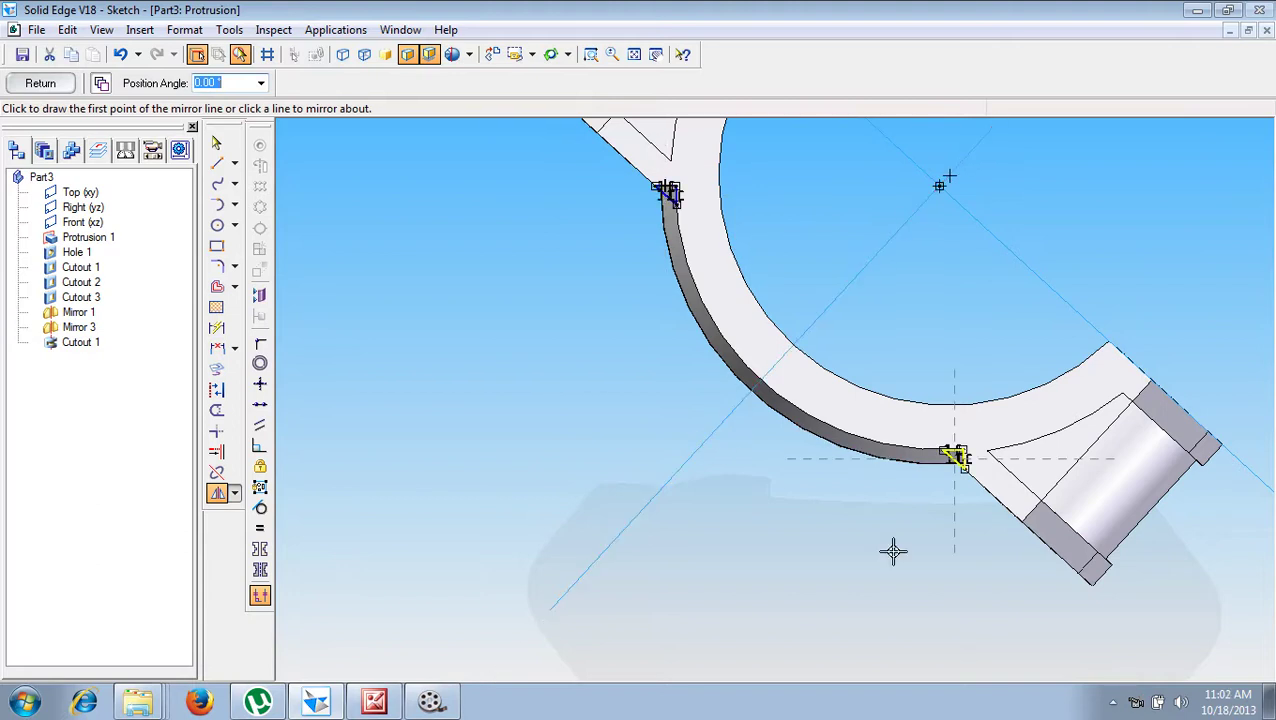
click(37, 83)
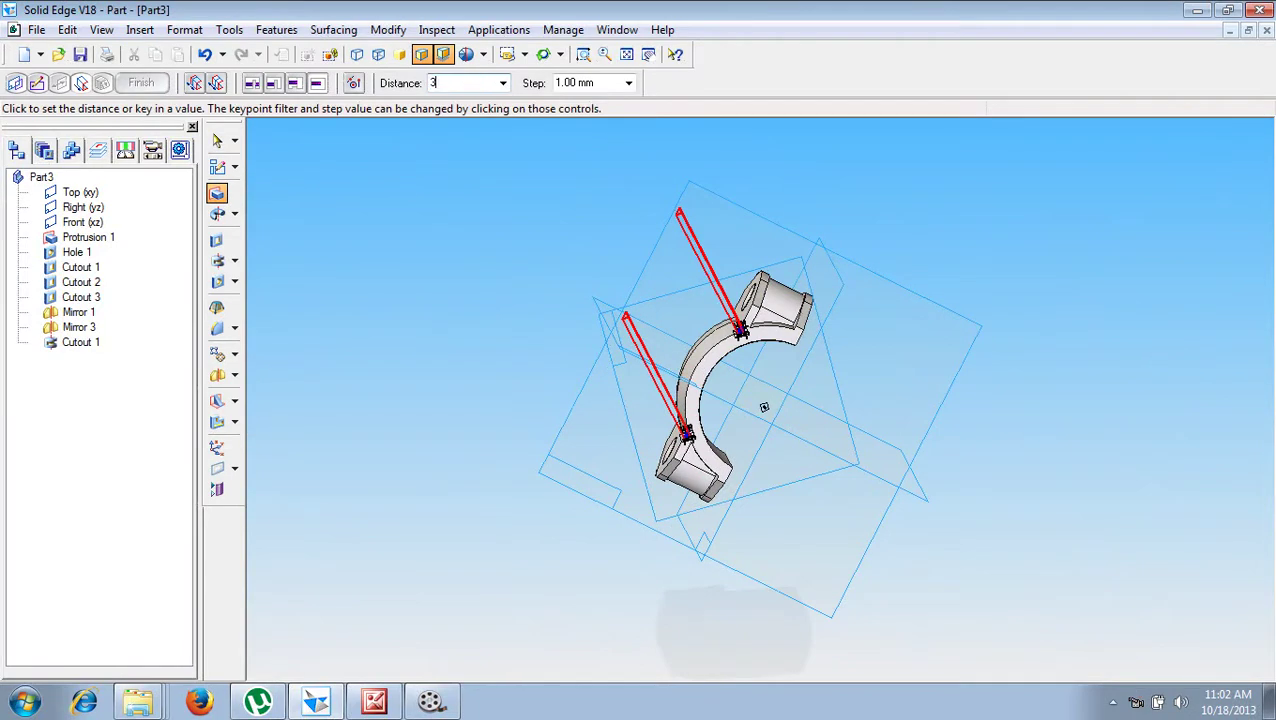
Step: Extrude the two corner profiles 33 mm across the part's width and finish the protrusion
text(33)
key(Return)
click(480, 312)
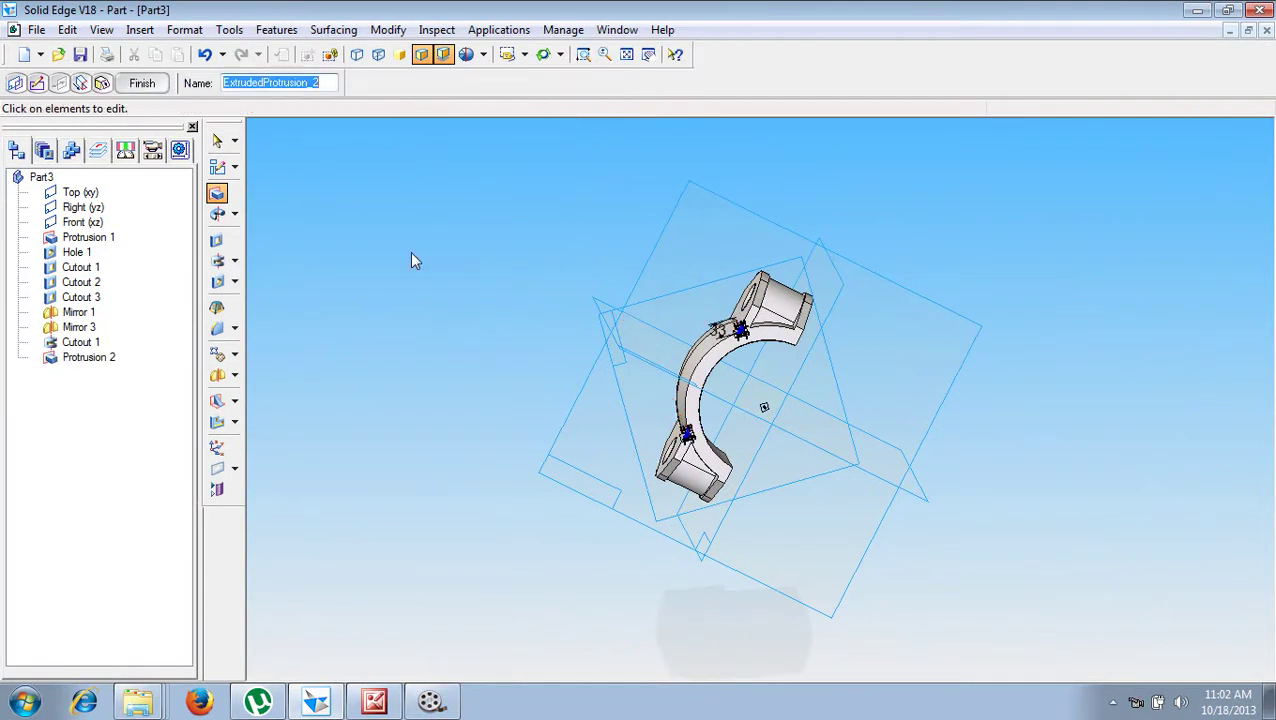
click(142, 83)
middle_drag(436, 373, 476, 530)
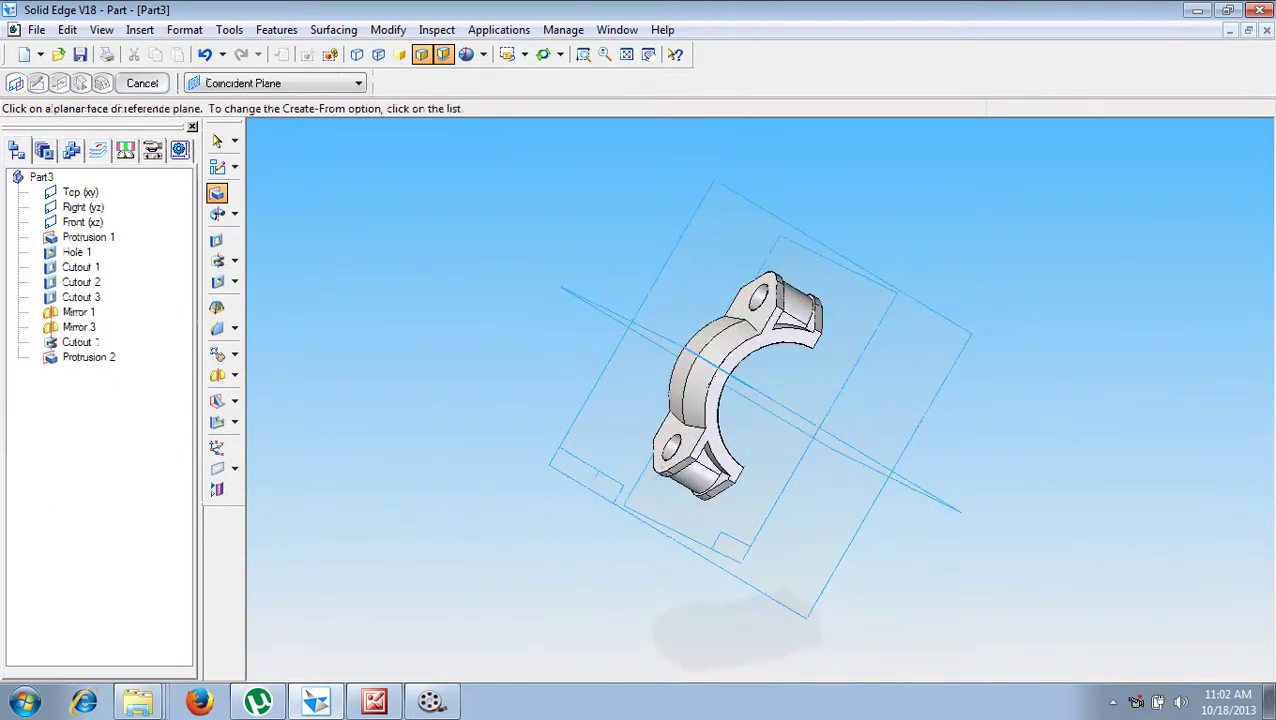
Step: Check the inclined boss in the reference drawing and start a revolved protrusion sketch on the Front (xz) plane
click(375, 703)
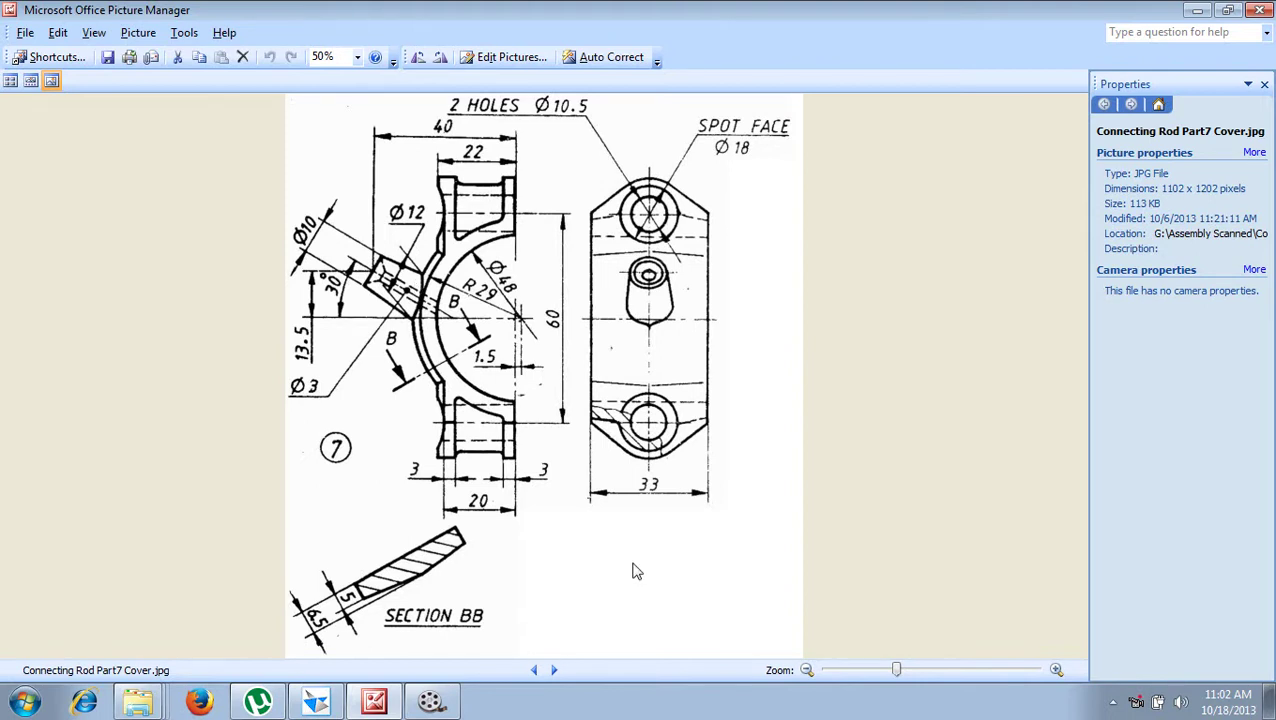
click(318, 703)
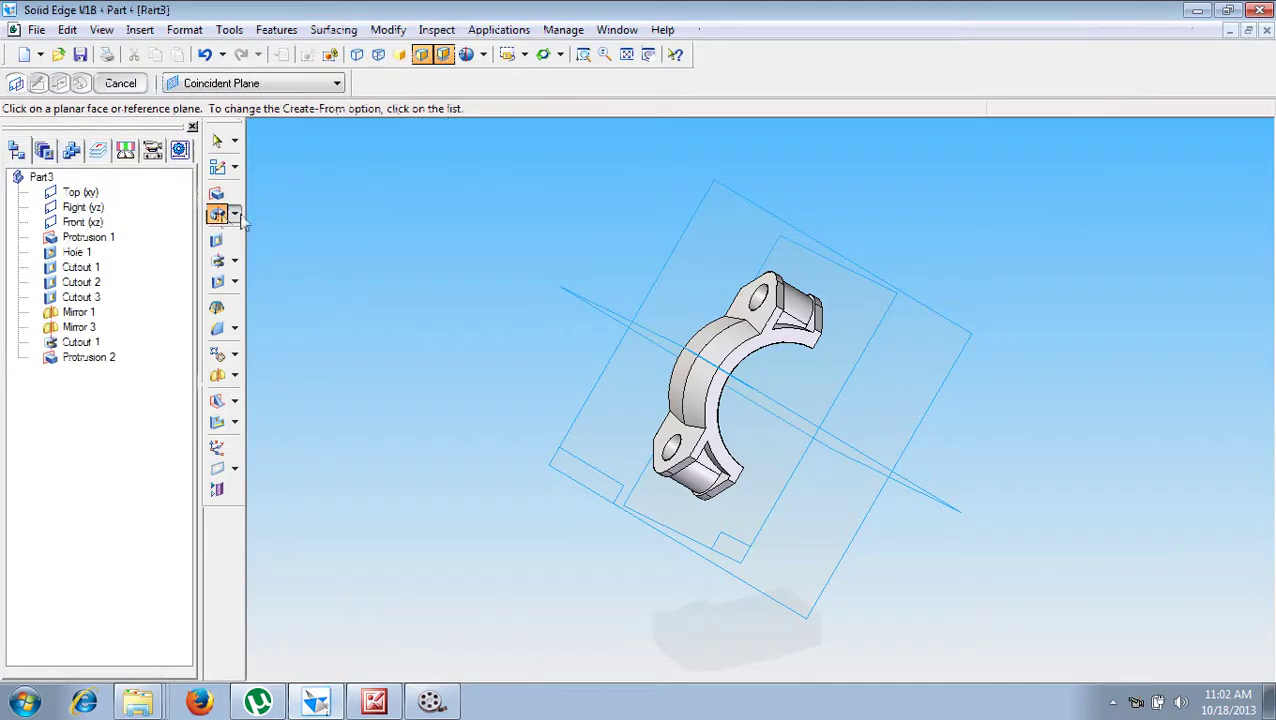
middle_drag(894, 367, 763, 397)
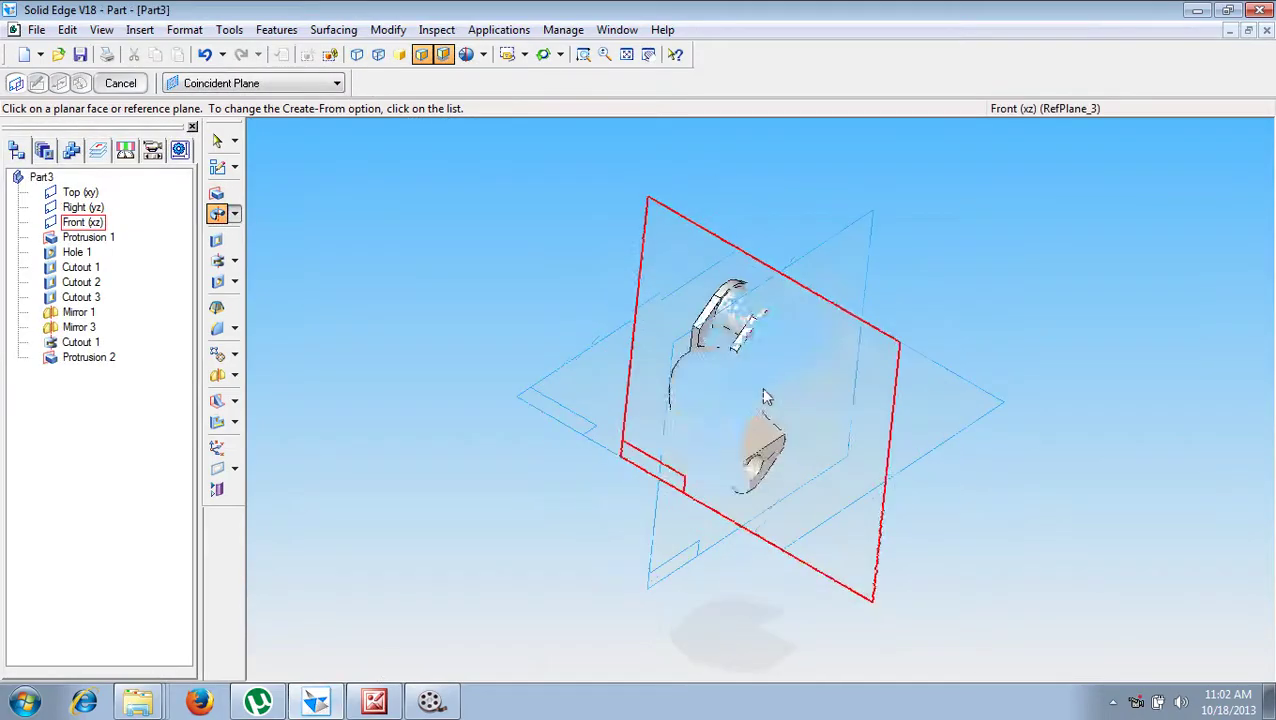
click(848, 321)
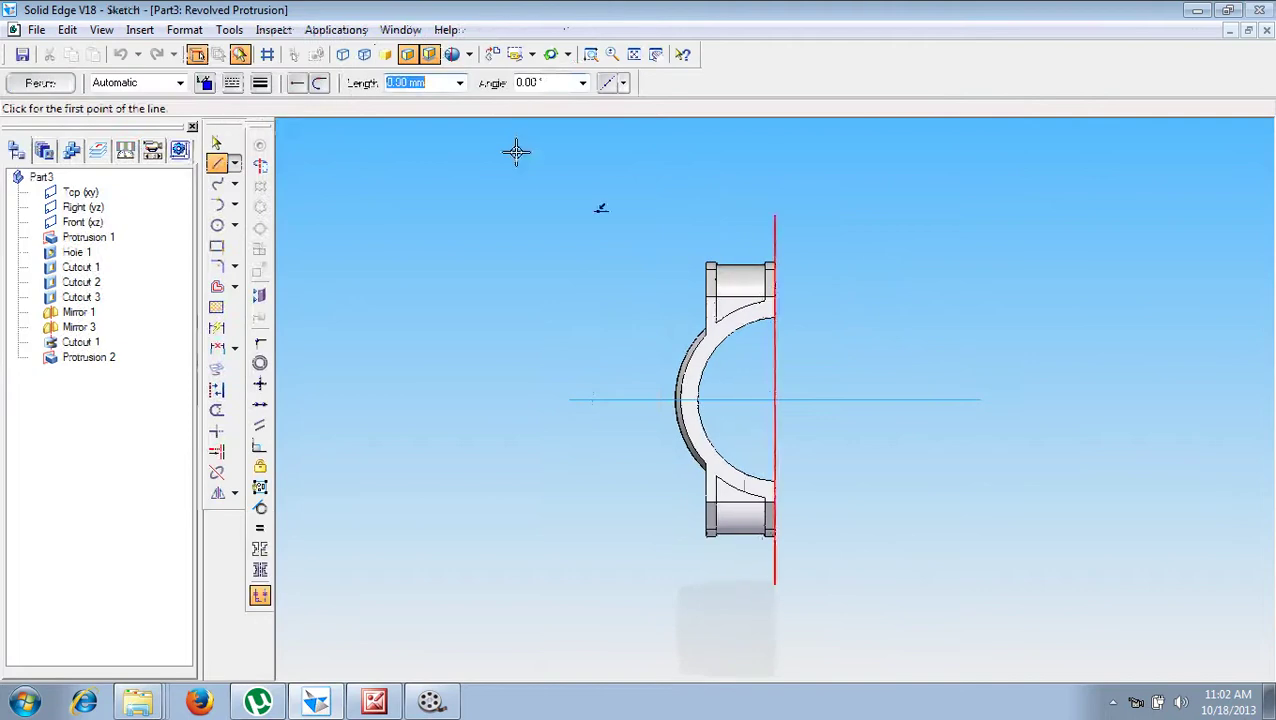
Step: Draw an inclined line at about 37° from the horizontal centre axis inside the bore out past the cover's outer arc
click(590, 56)
drag(570, 228, 803, 521)
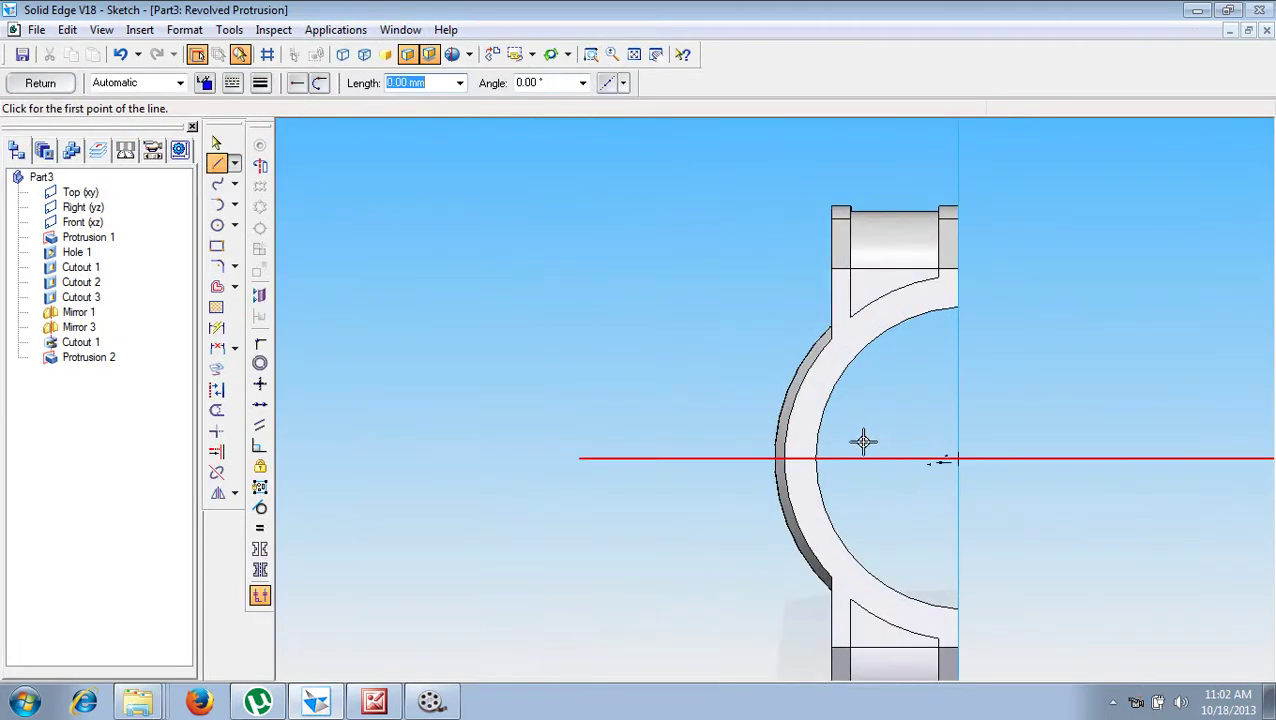
click(838, 458)
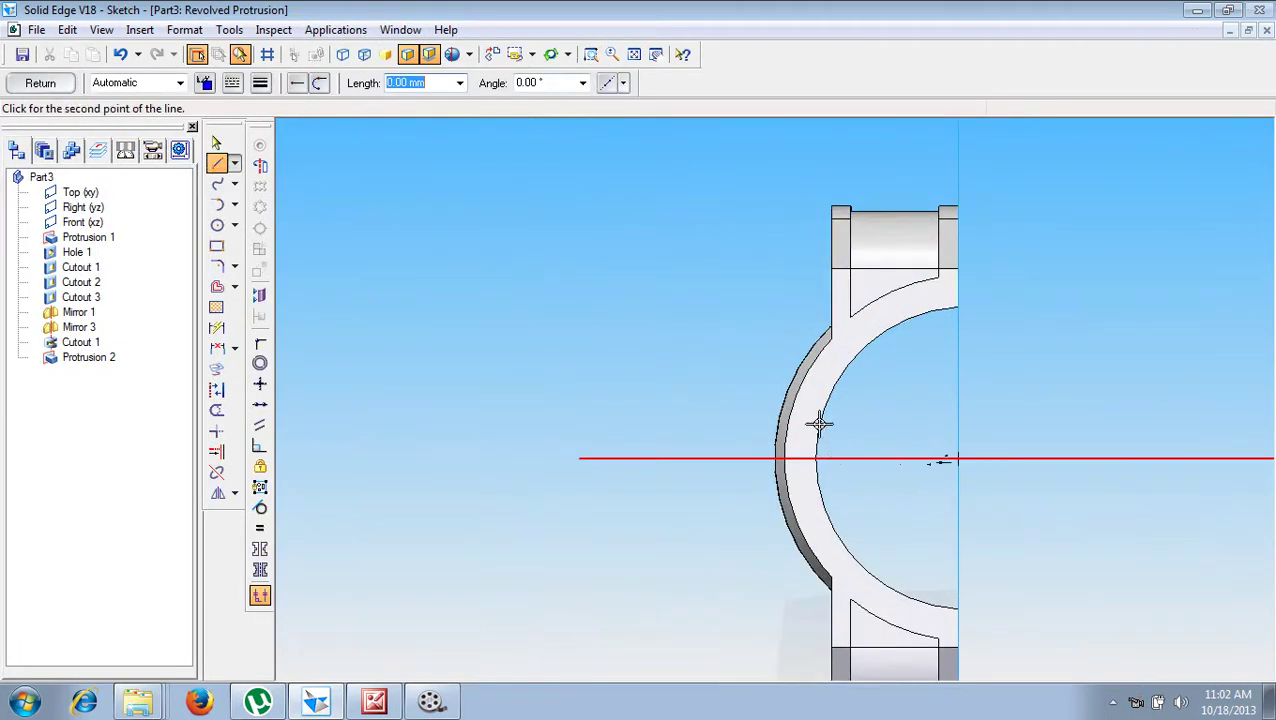
click(695, 352)
right_click(717, 486)
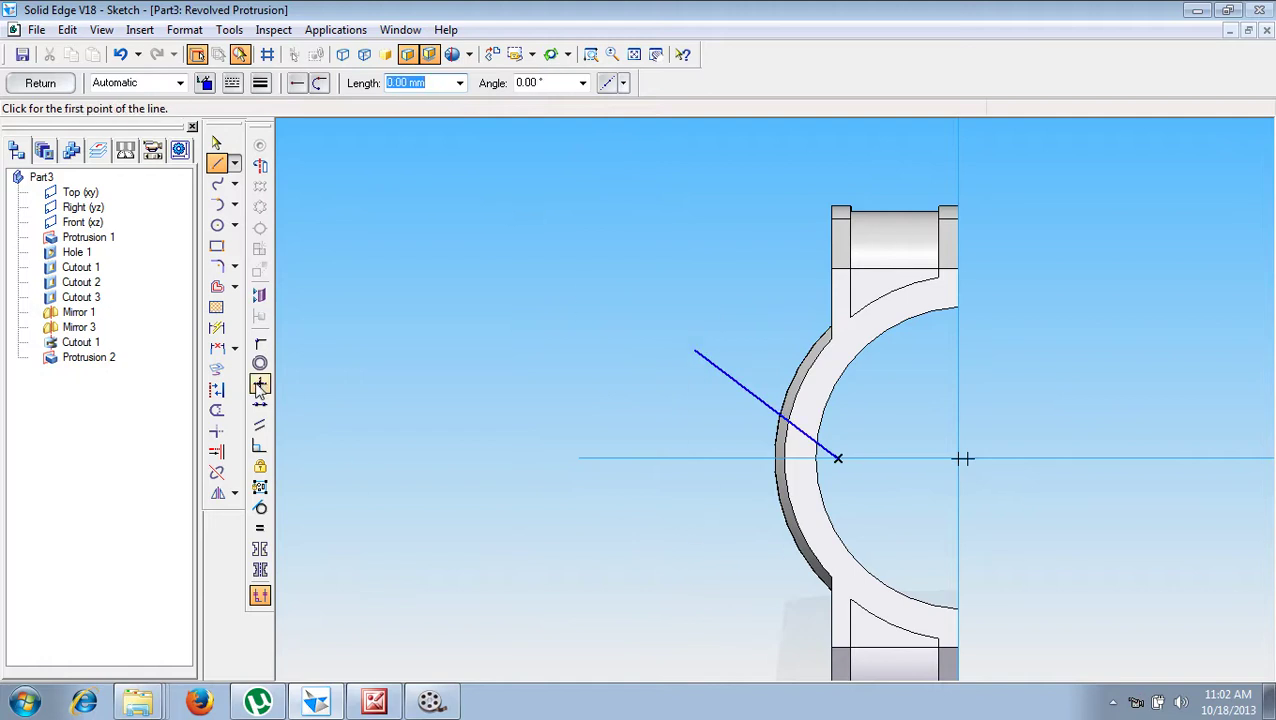
Step: Dimension the angle between the inclined line and the horizontal centre axis and set it to 30°
click(234, 348)
click(320, 367)
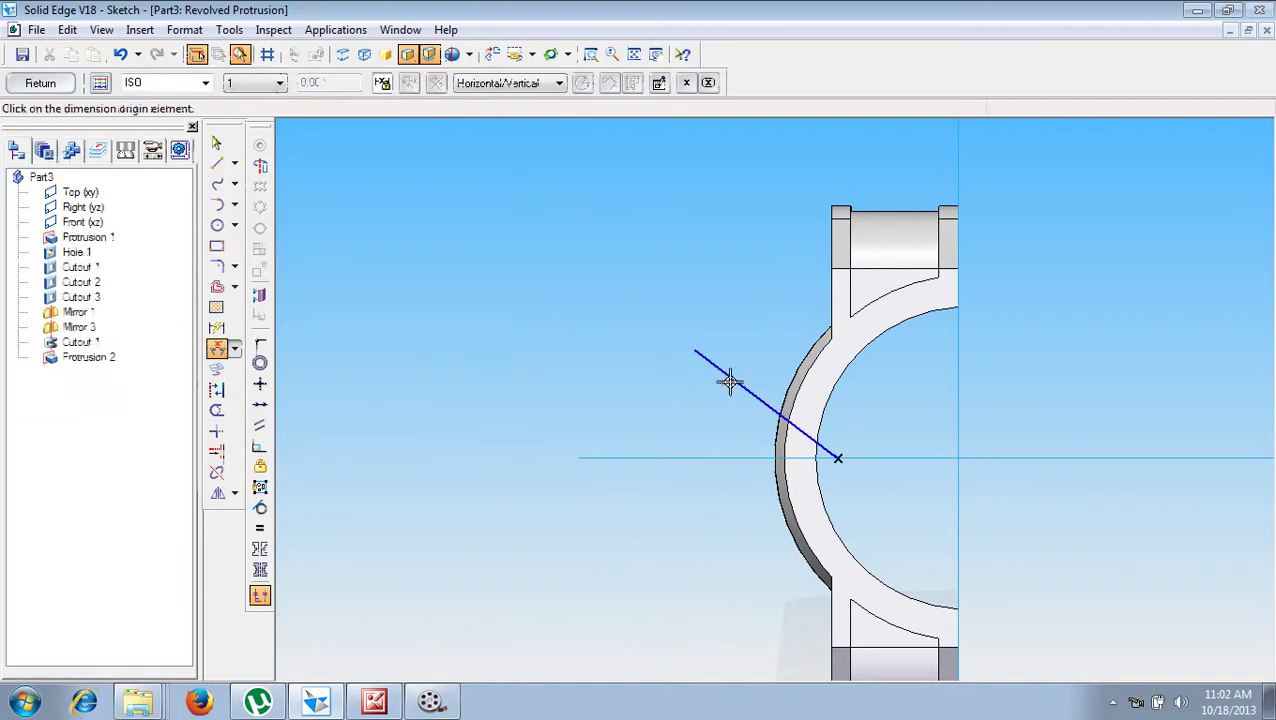
click(732, 379)
click(723, 458)
click(724, 424)
text(30)
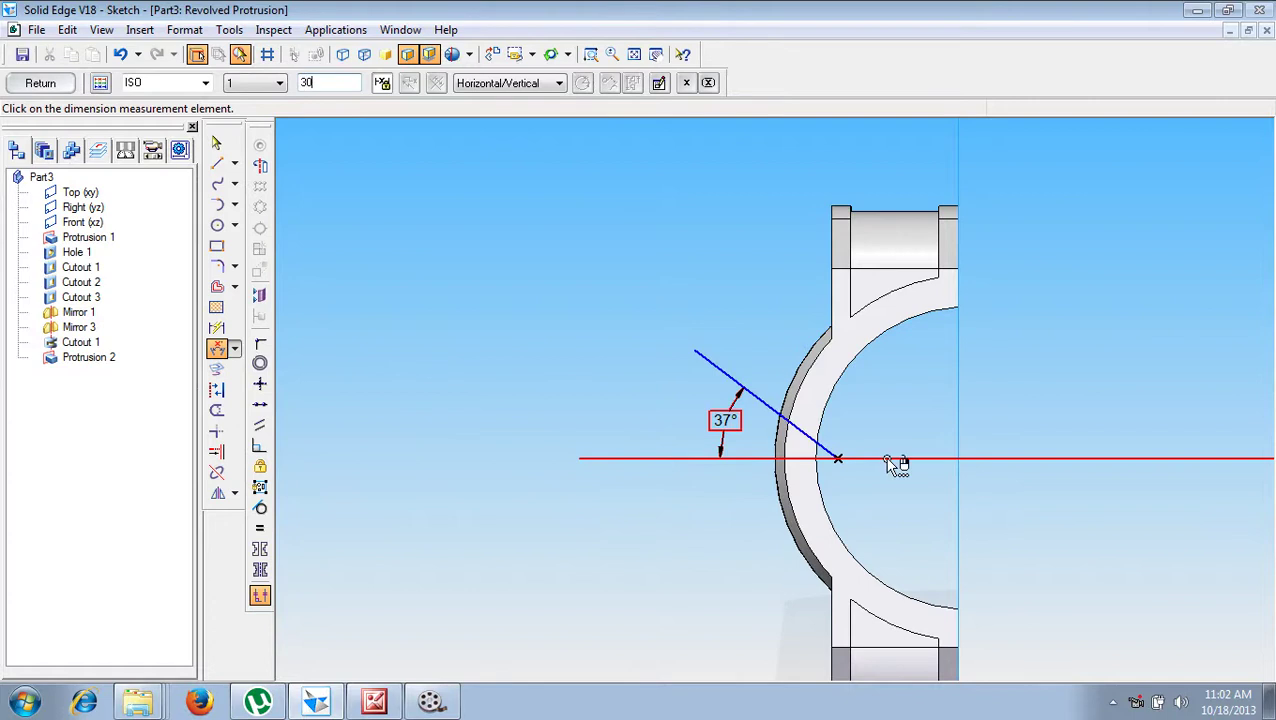
key(Return)
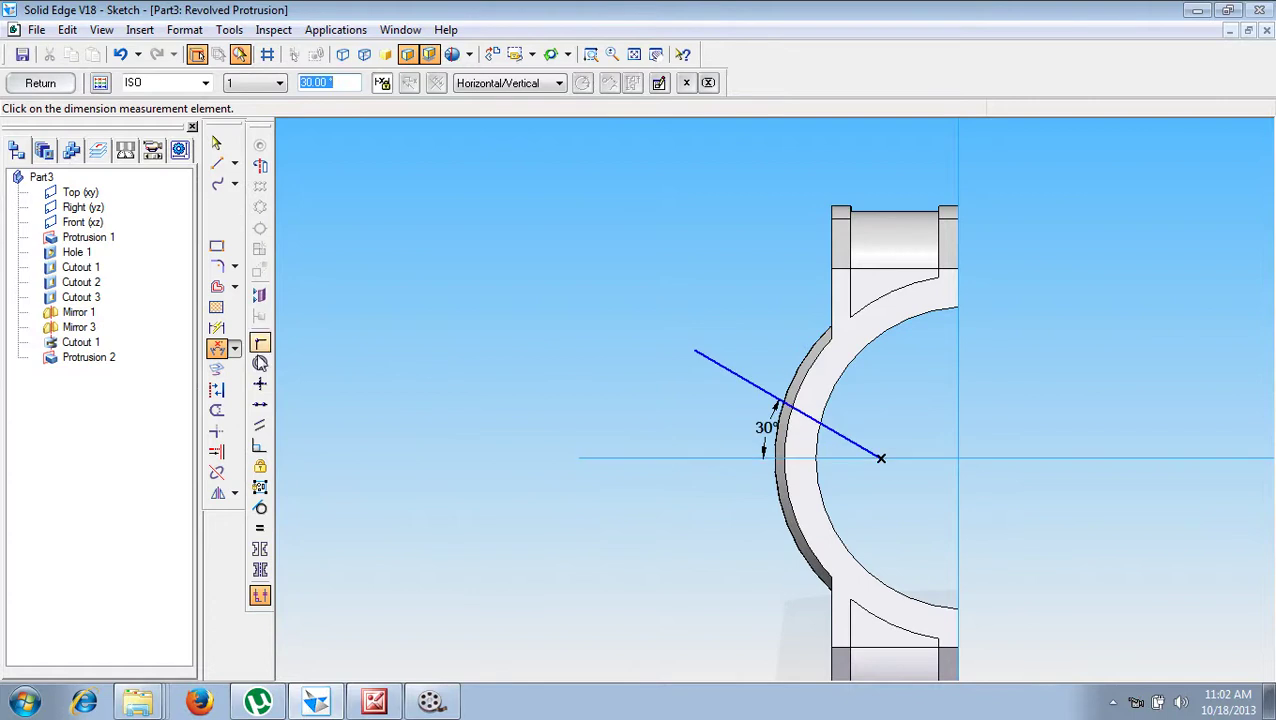
Step: Dimension the height of the inclined line's outer end above the horizontal centre axis and set it to 13.5 mm
click(234, 348)
click(268, 356)
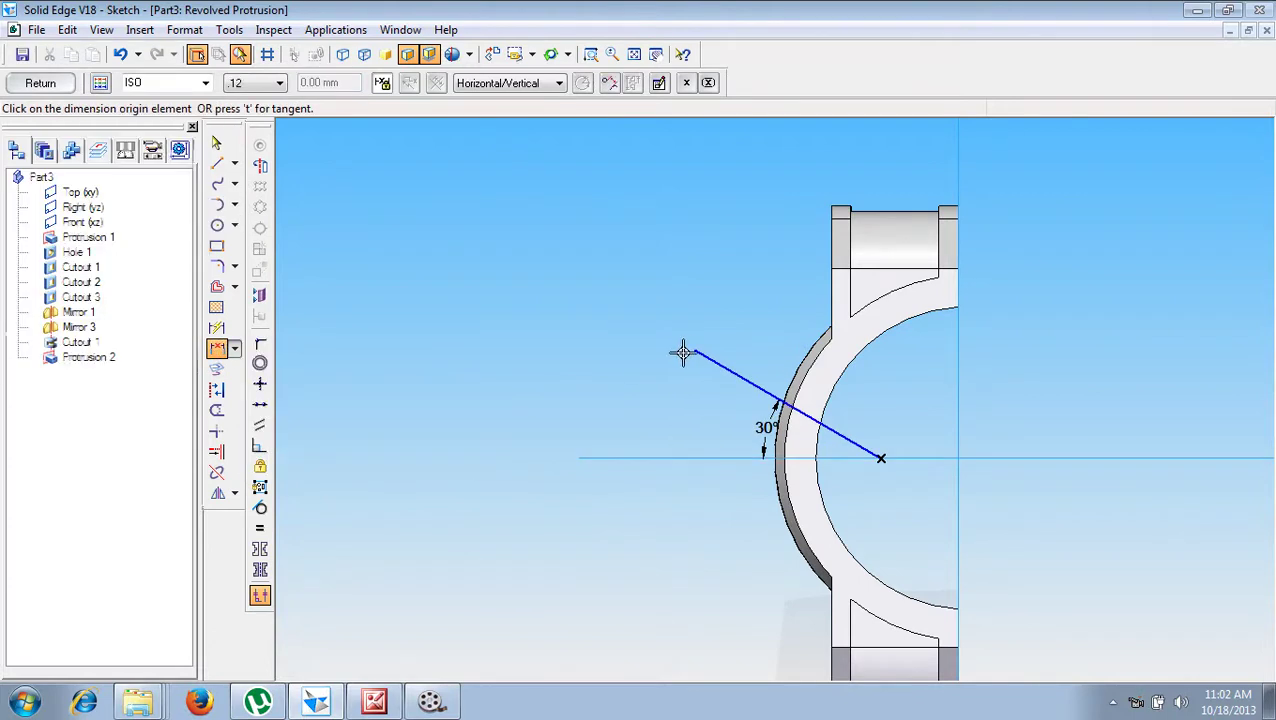
click(703, 356)
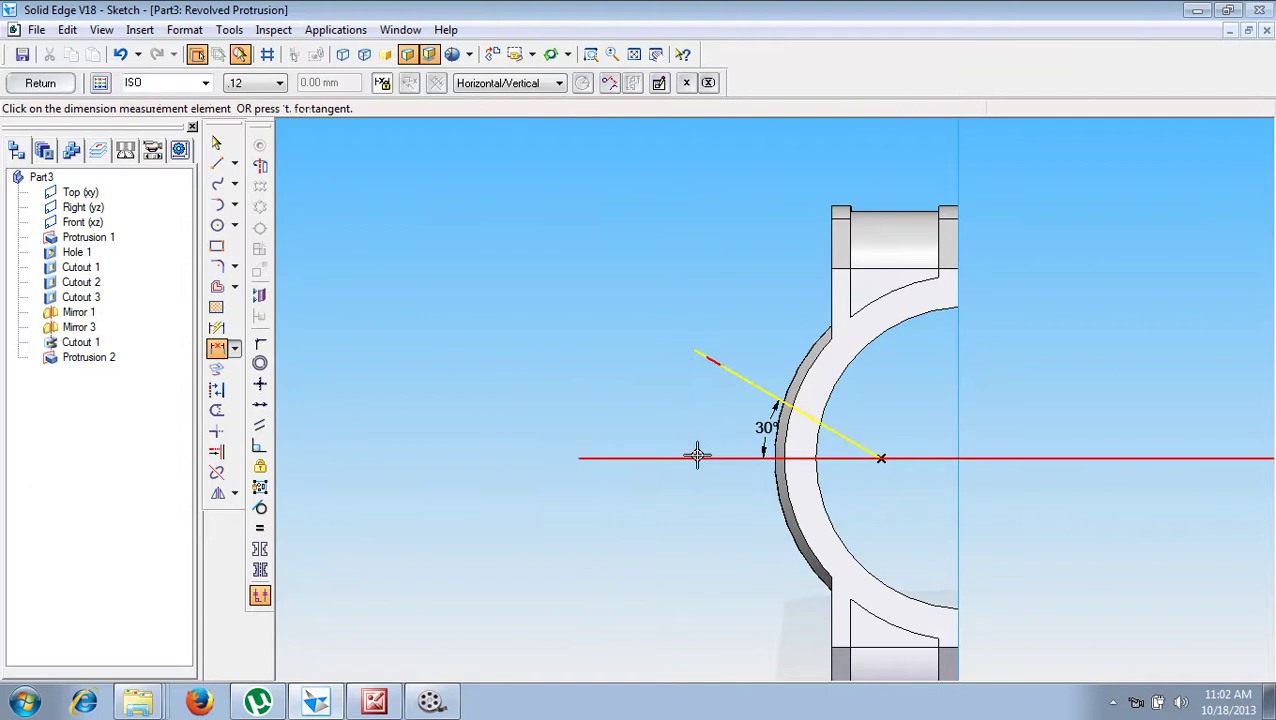
click(692, 458)
click(512, 440)
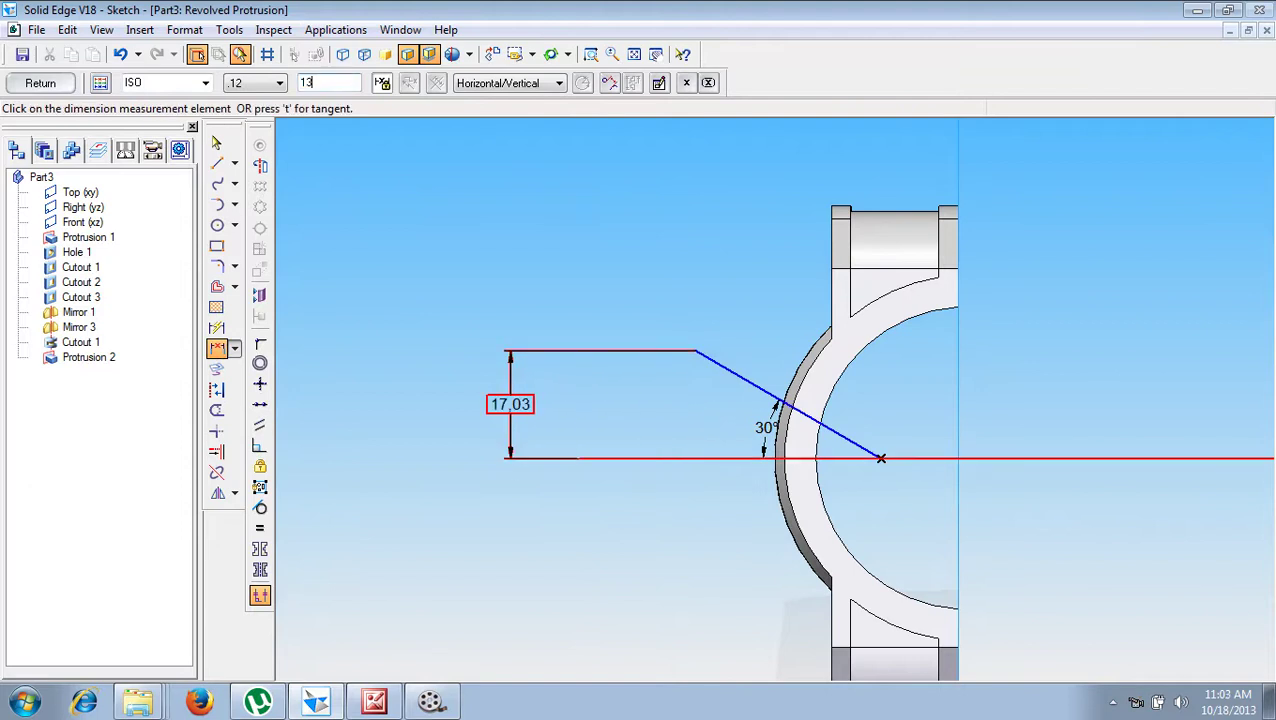
text(13.5)
key(Return)
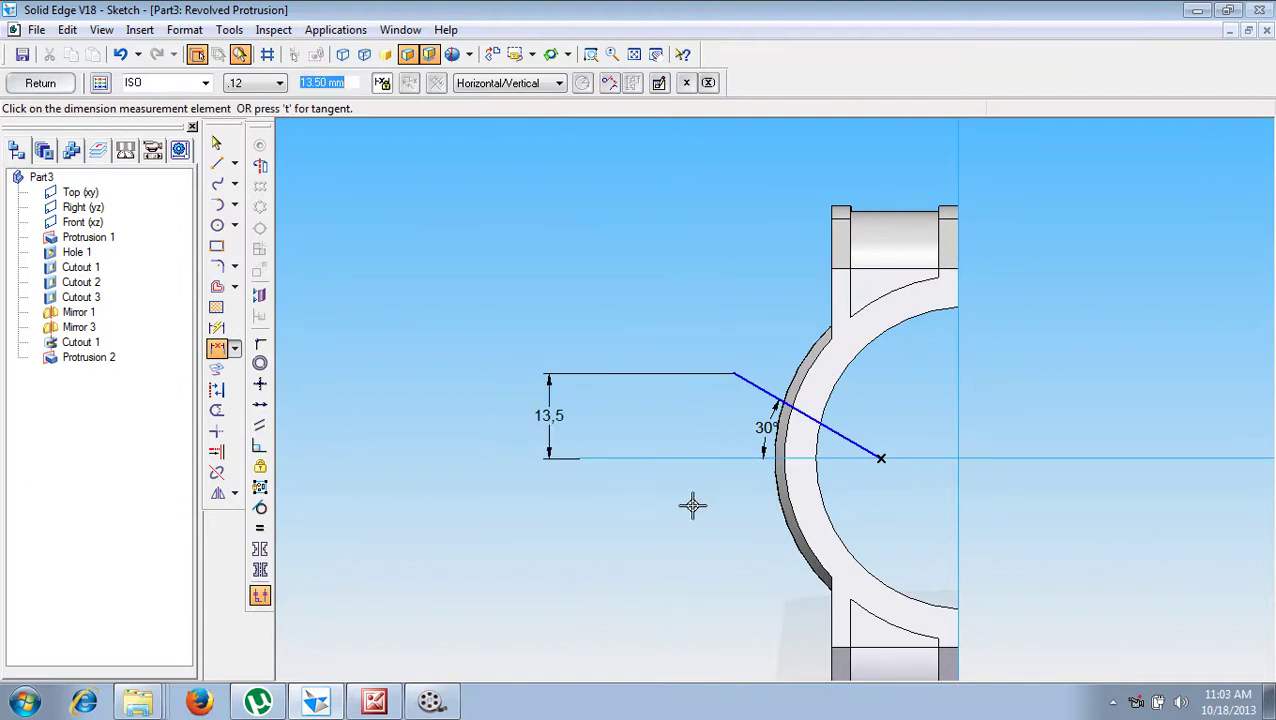
Step: Draw the boss half-profile from the inclined line's outer end: a short perpendicular line, a side line to the arc's crossing with the centre axis, and a line back to the inclined line
click(217, 165)
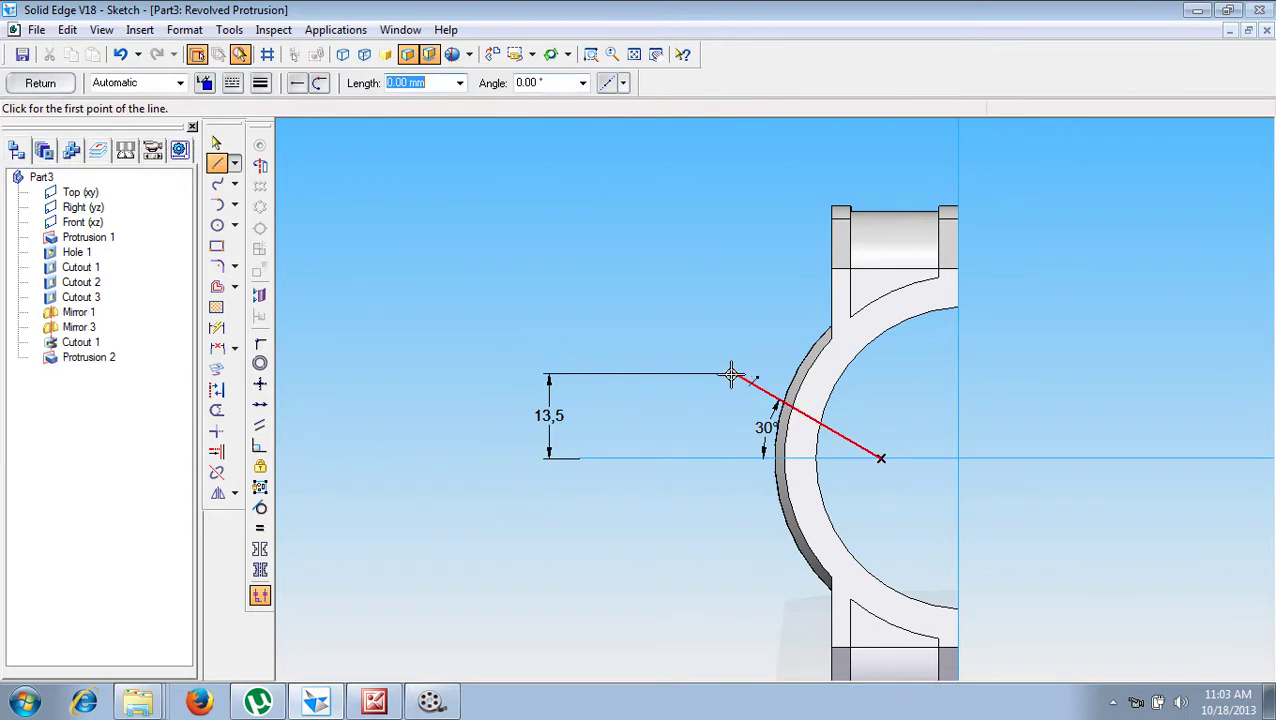
click(732, 375)
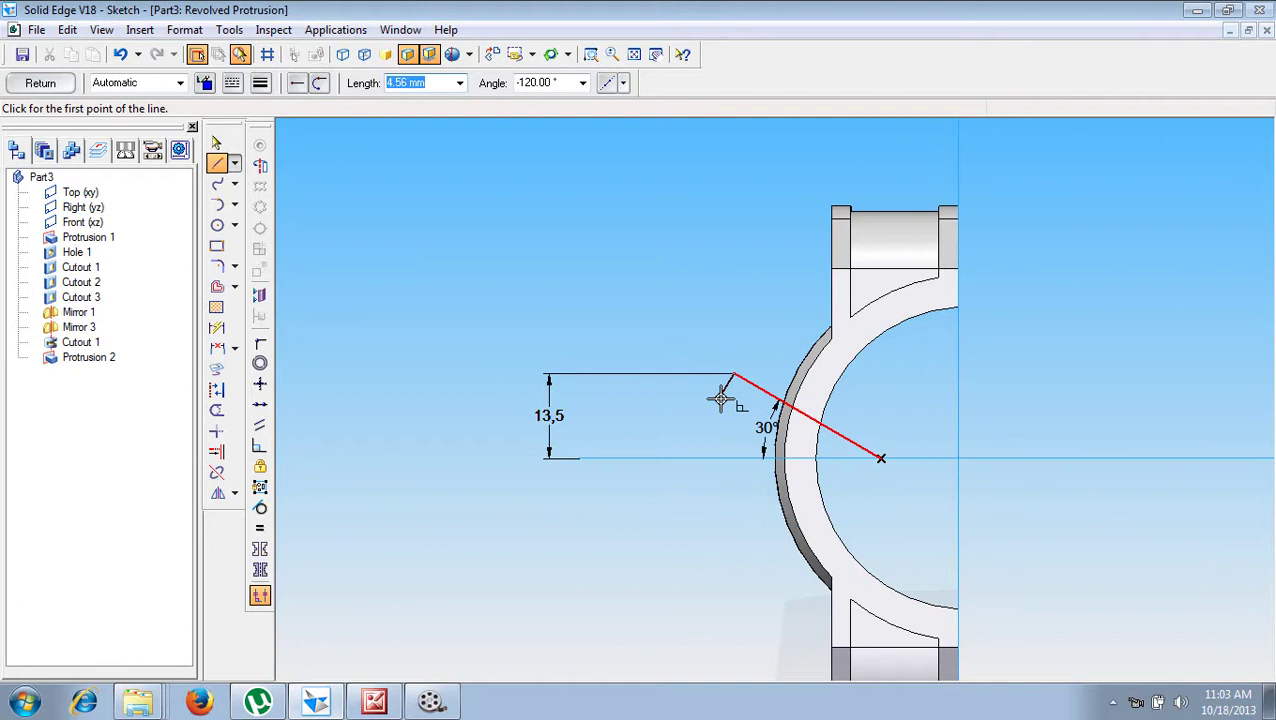
click(720, 398)
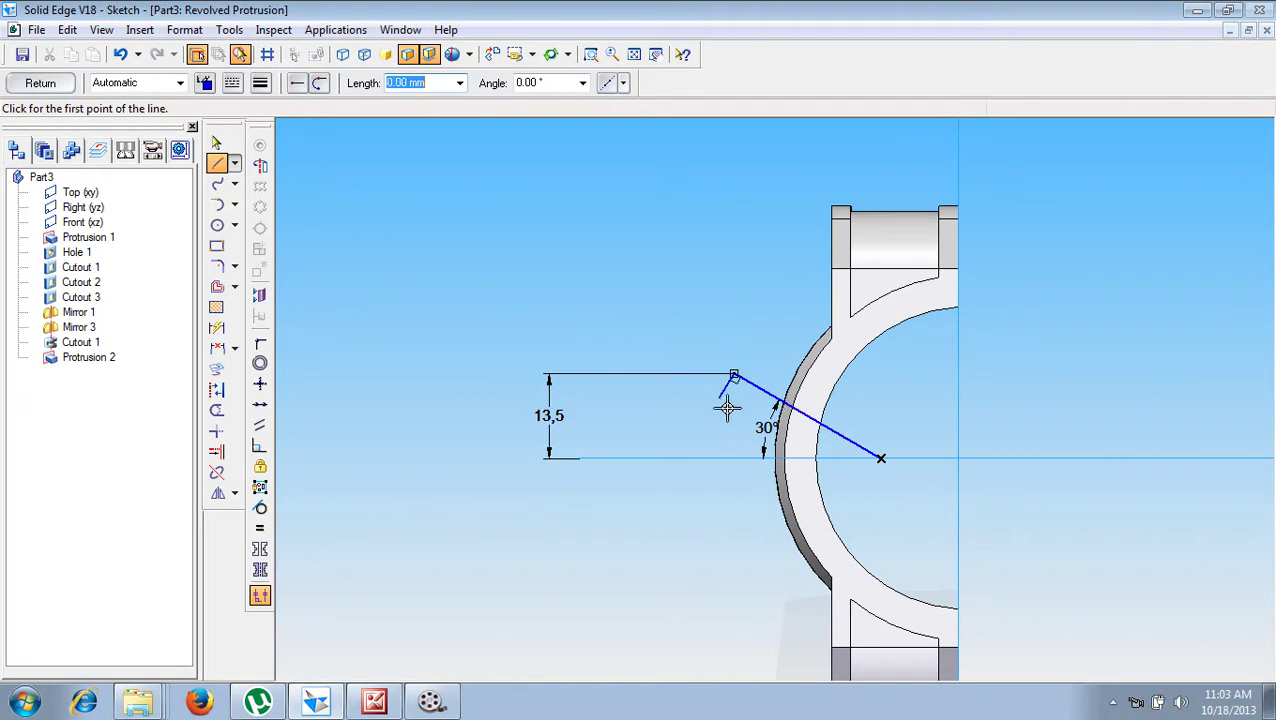
click(773, 457)
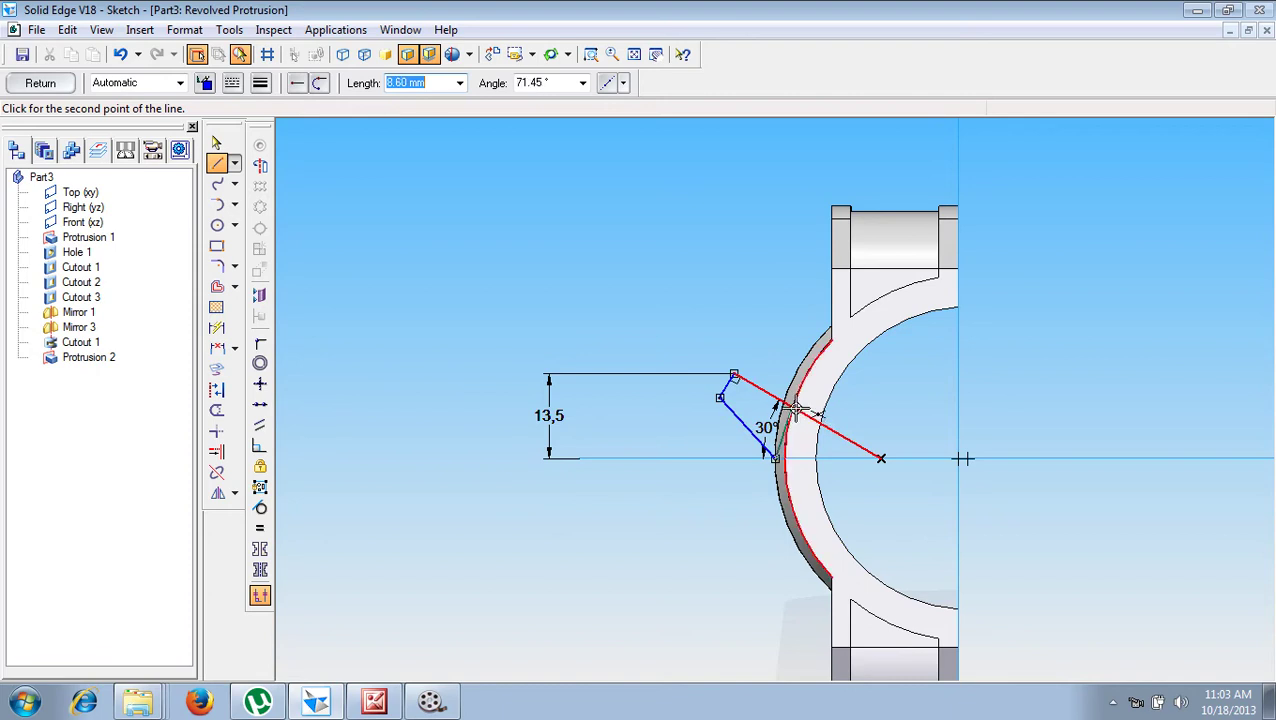
click(800, 411)
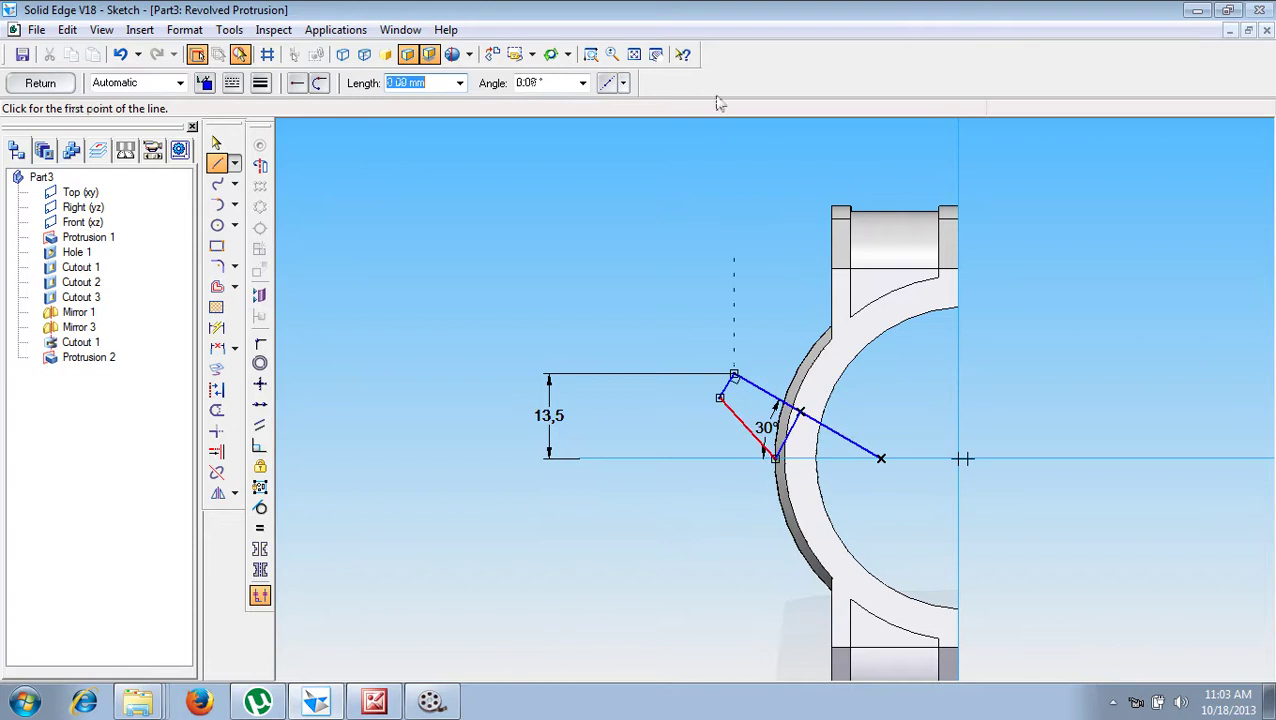
Step: Constrain the half-profile's inner end line perpendicular to the inclined line, and apply the same relation to the outer end line
click(590, 54)
drag(662, 285, 906, 604)
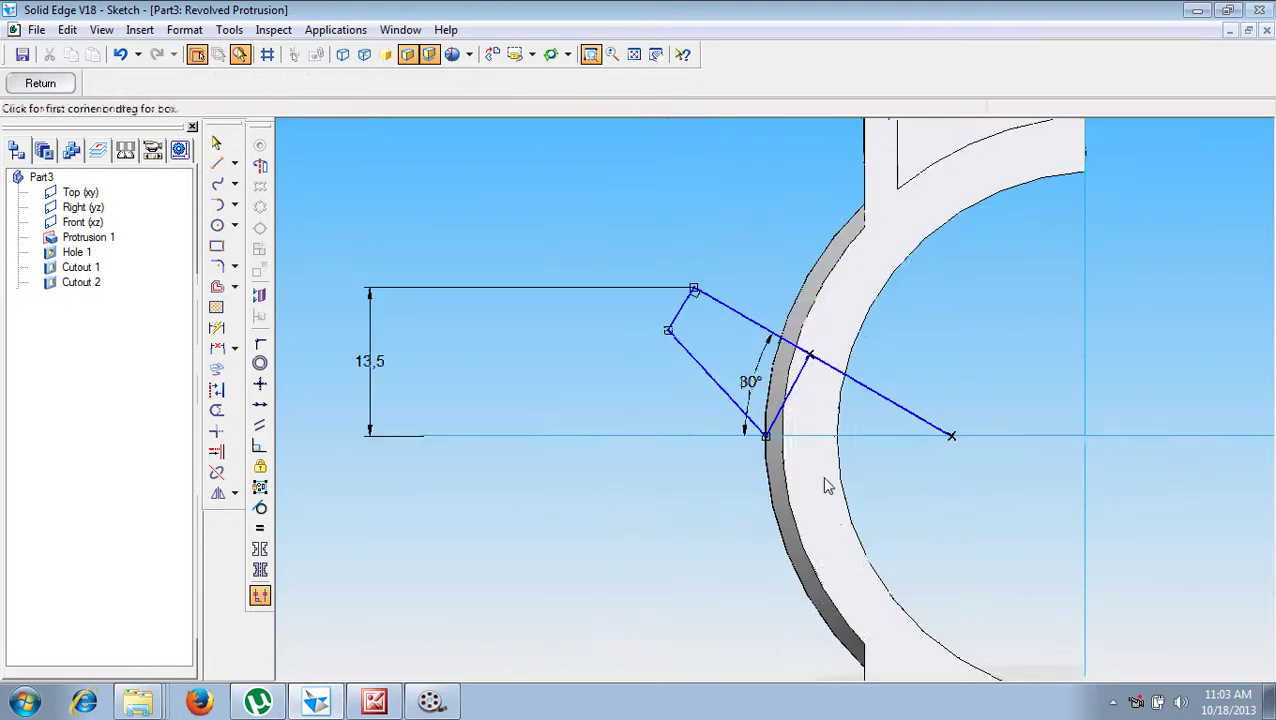
click(259, 446)
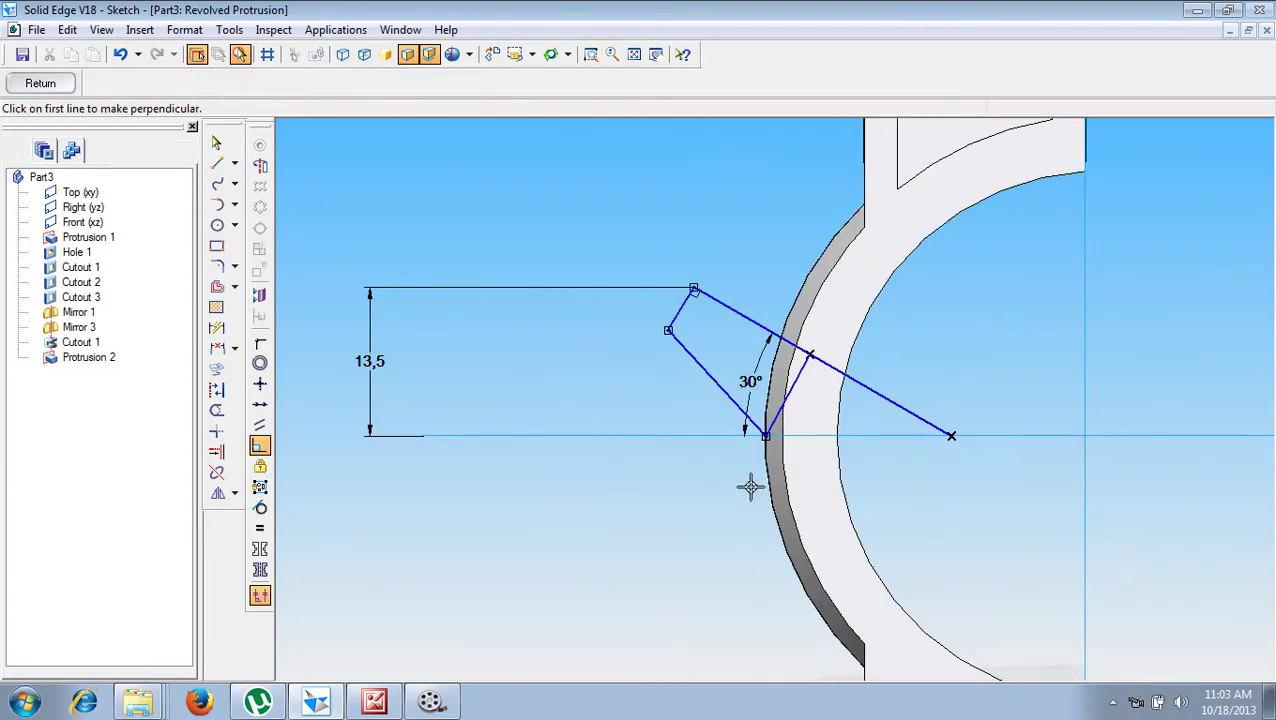
click(793, 392)
click(872, 382)
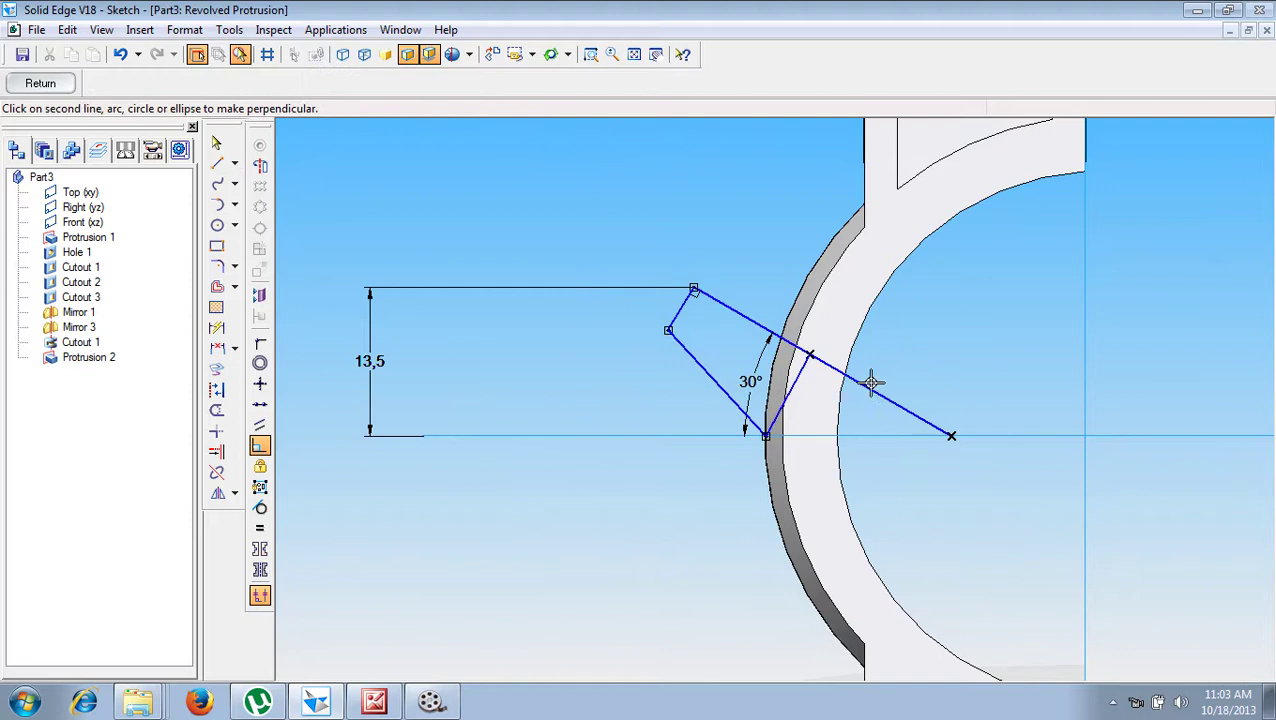
click(679, 308)
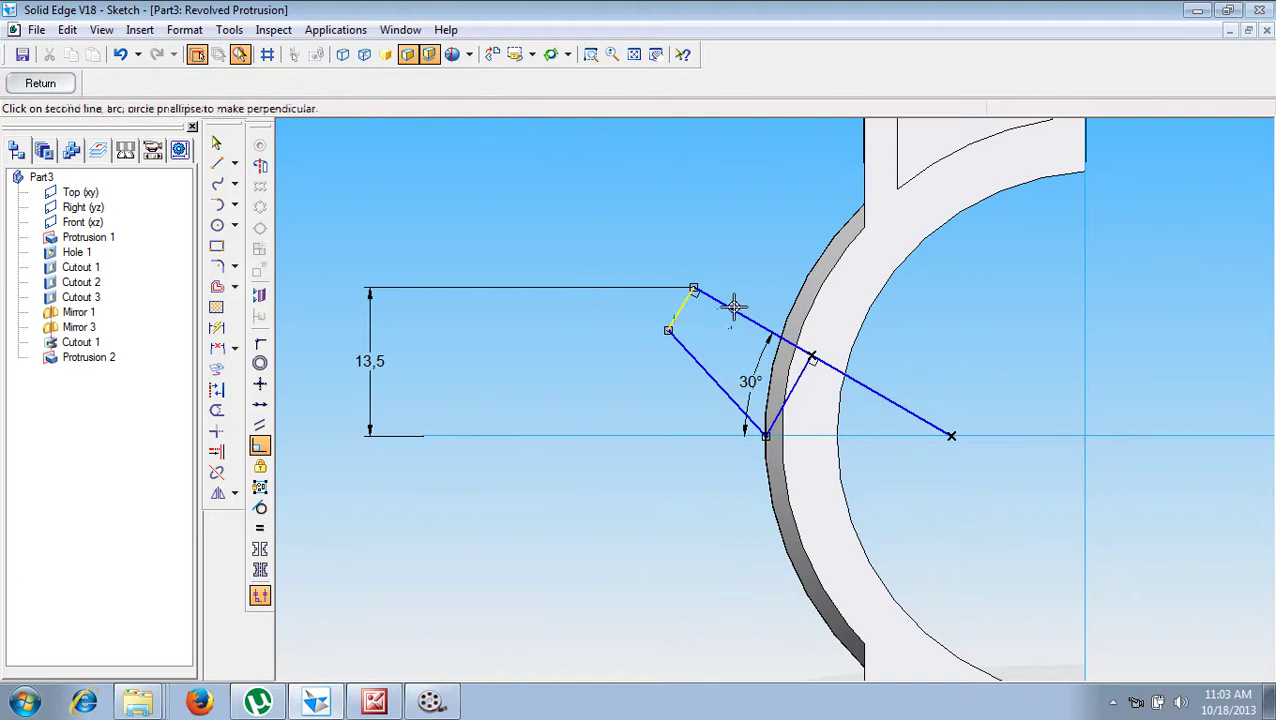
click(732, 309)
click(778, 391)
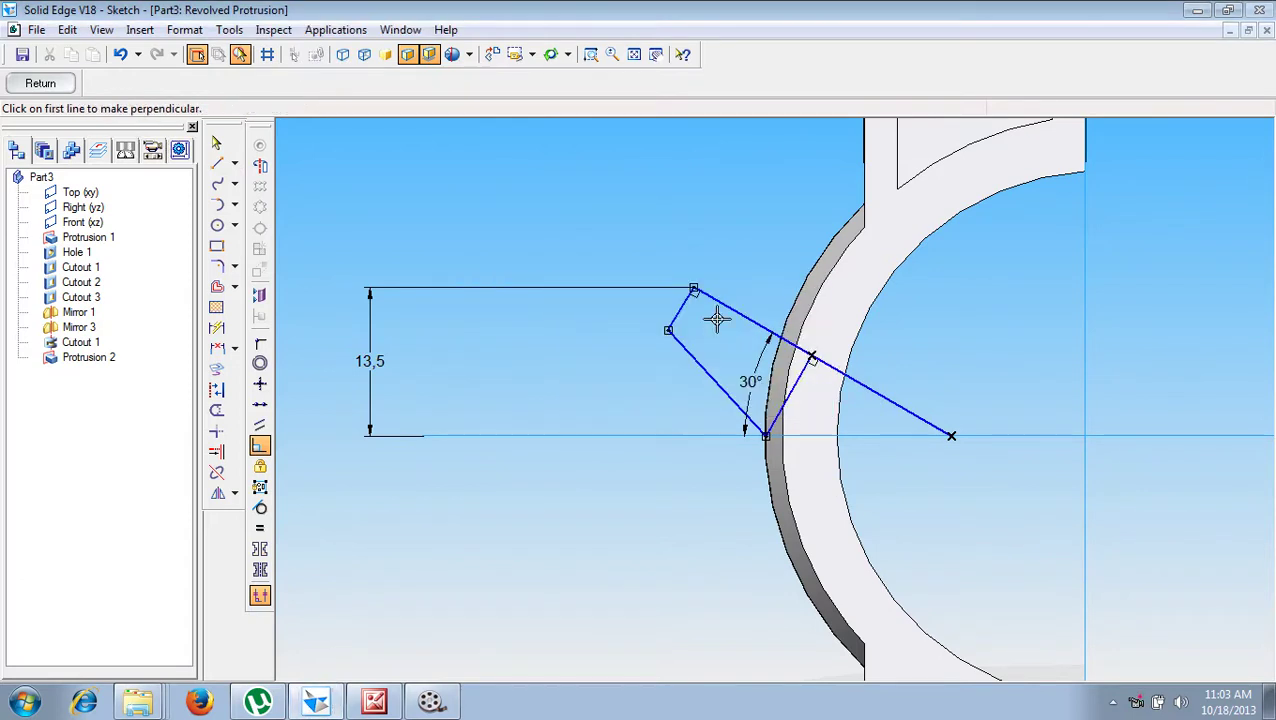
click(218, 143)
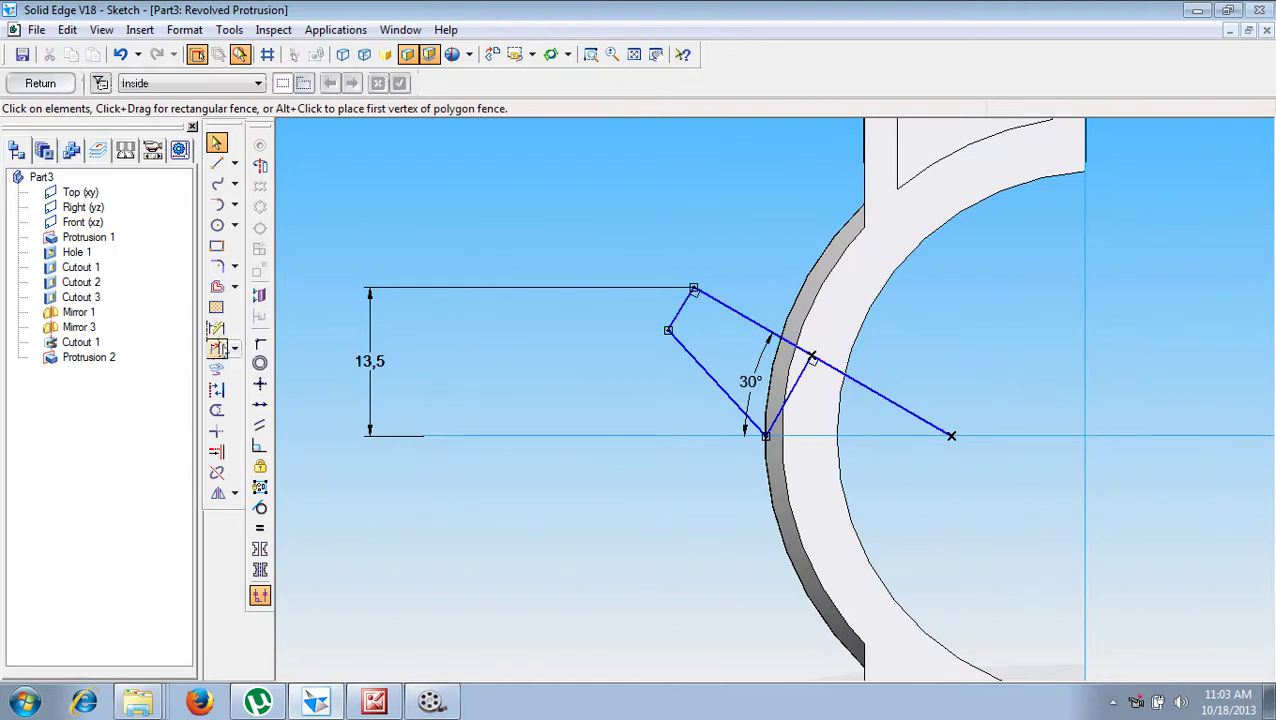
Step: Dimension the outer end line of the boss profile by two points and set its length to 5 mm
click(217, 348)
click(708, 298)
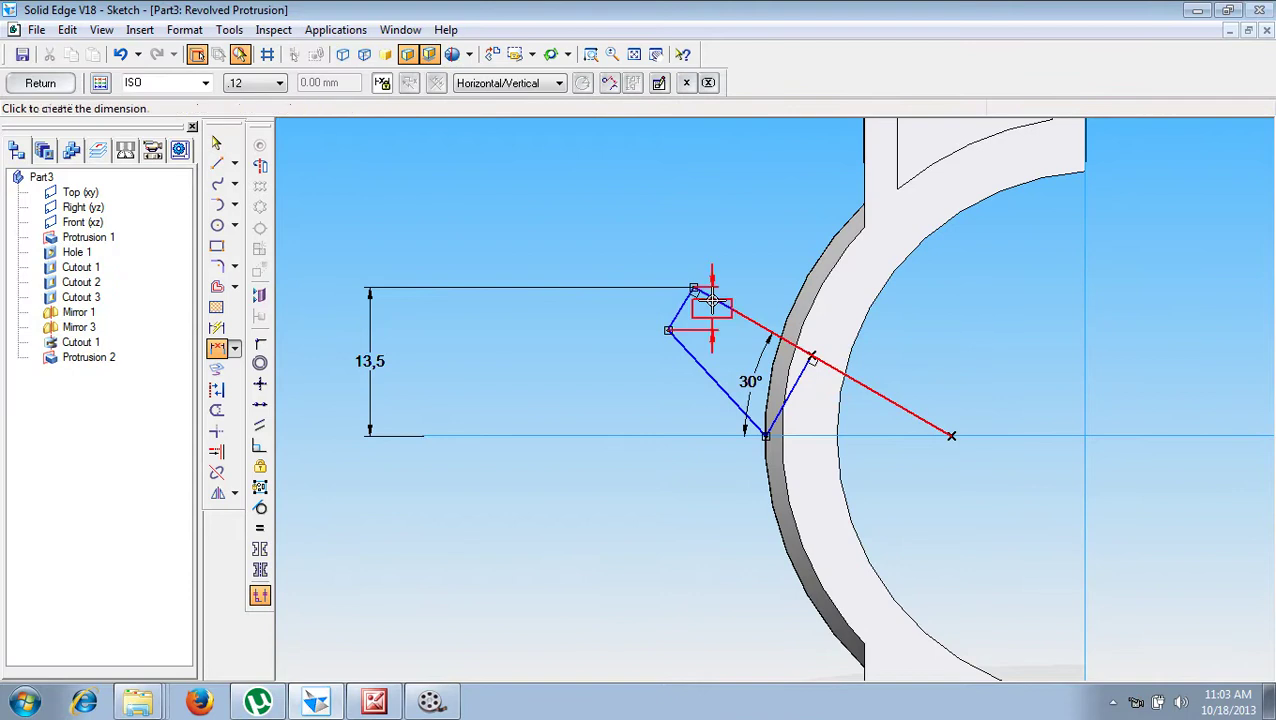
click(510, 83)
click(512, 116)
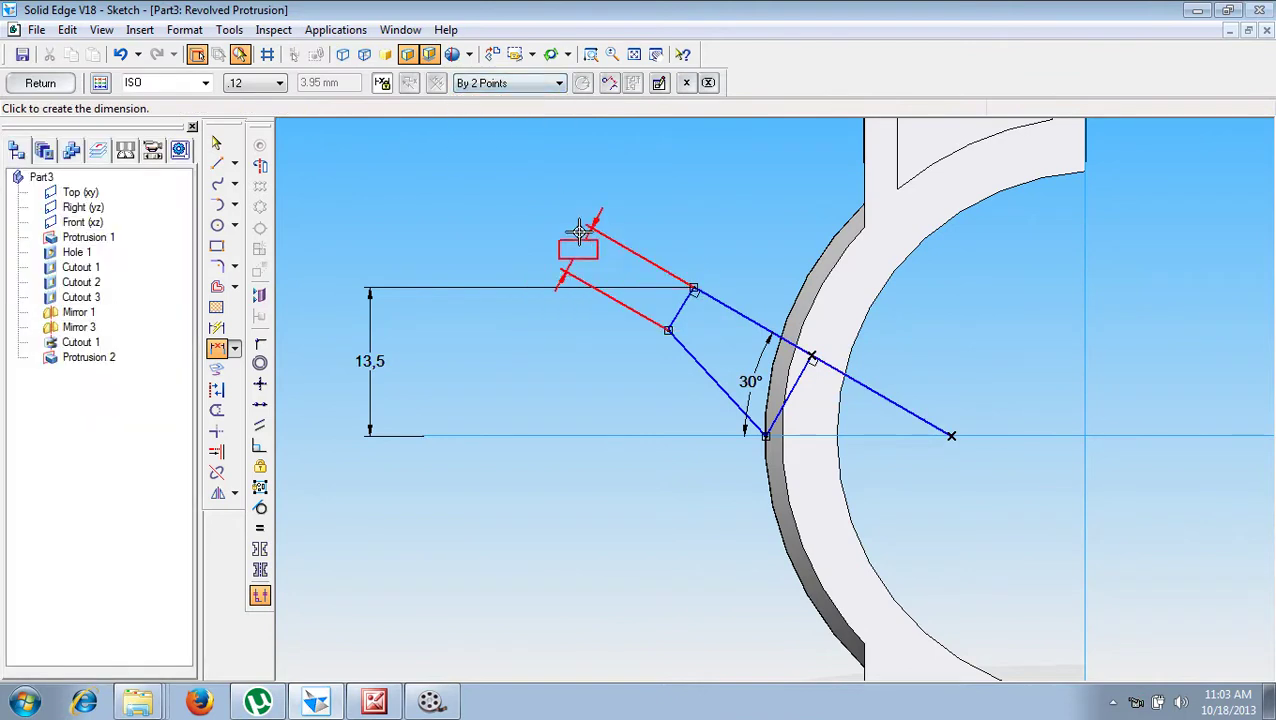
click(578, 235)
text(5)
key(Return)
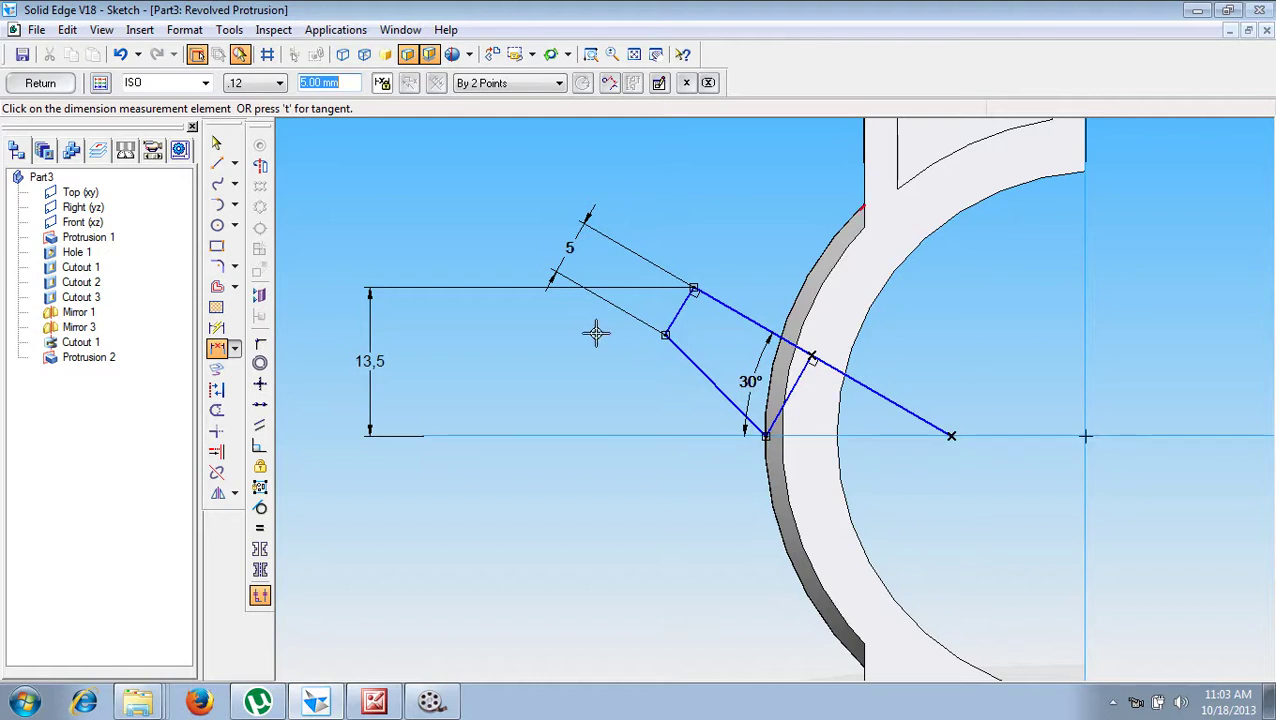
Step: Dimension the inner end line of the boss profile and set its length to 6 mm
click(766, 430)
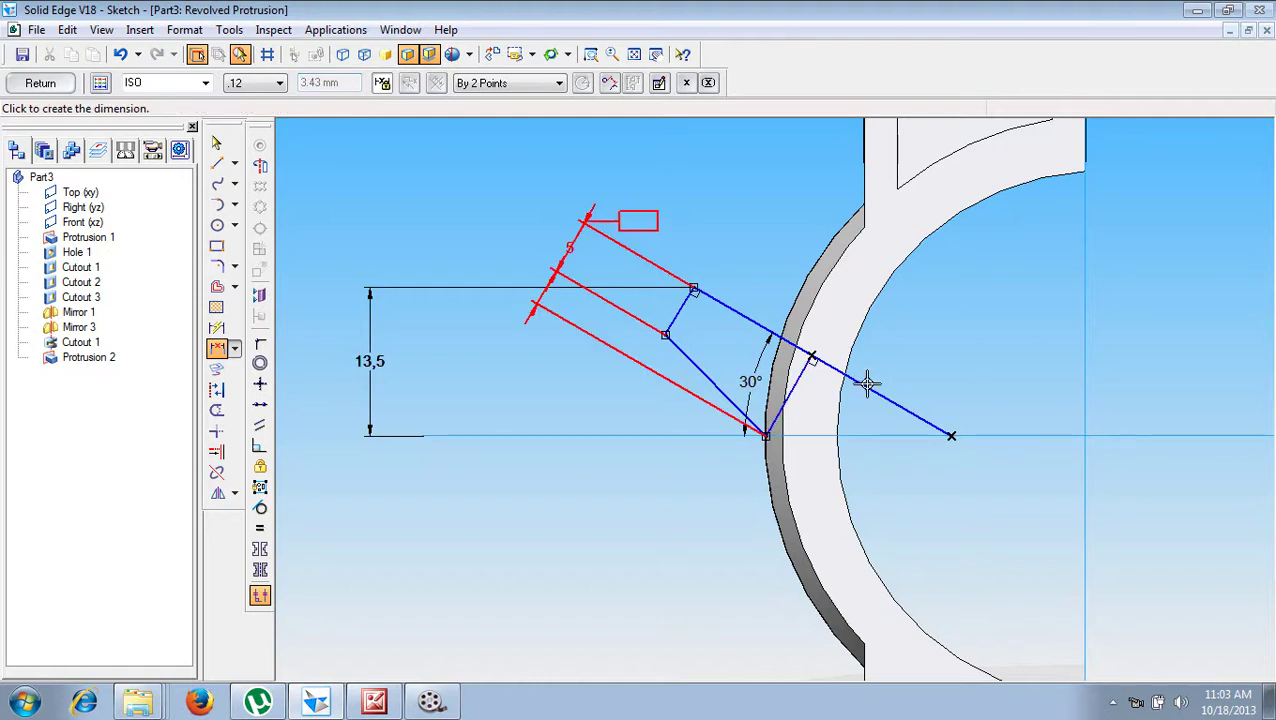
key(Escape)
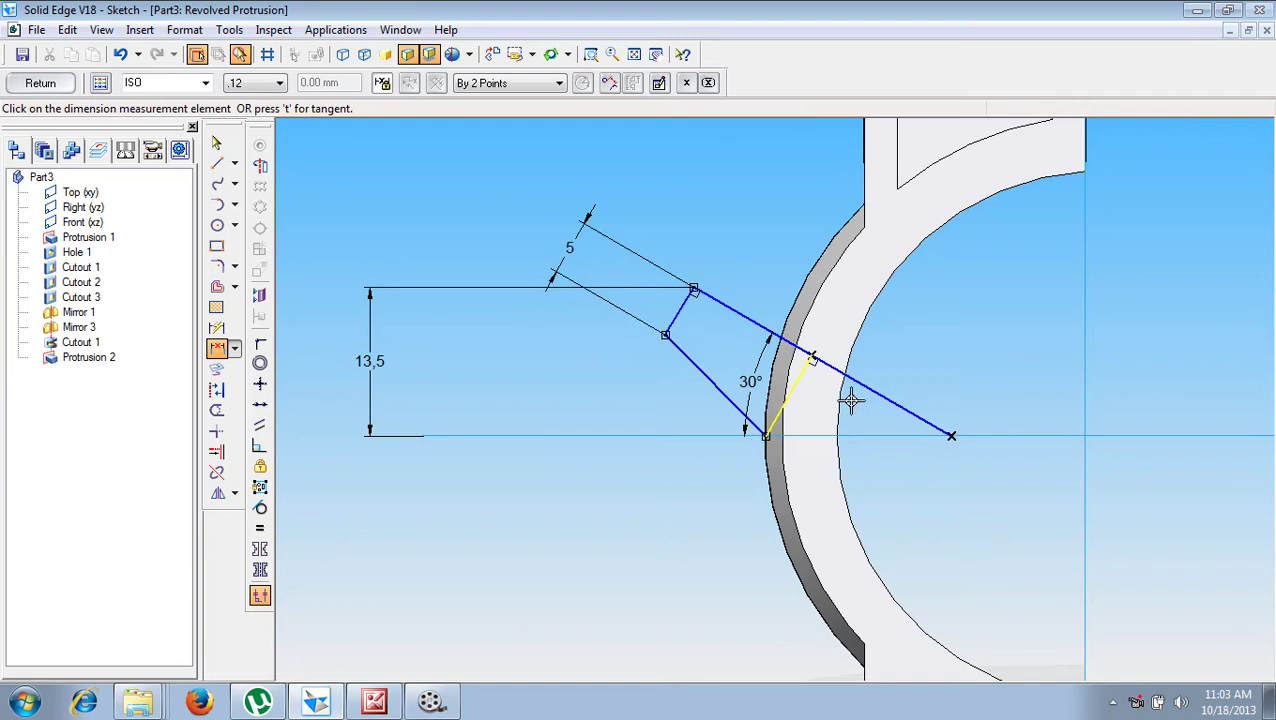
click(848, 378)
click(840, 436)
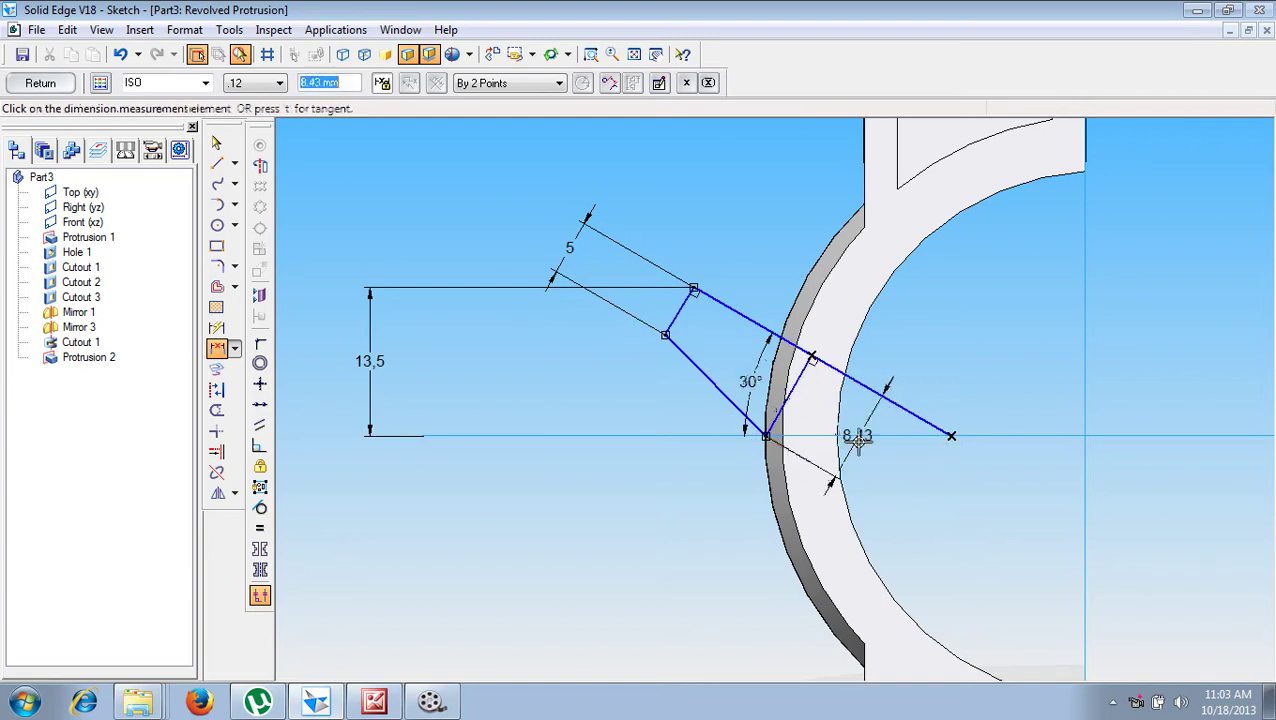
text(6)
key(Return)
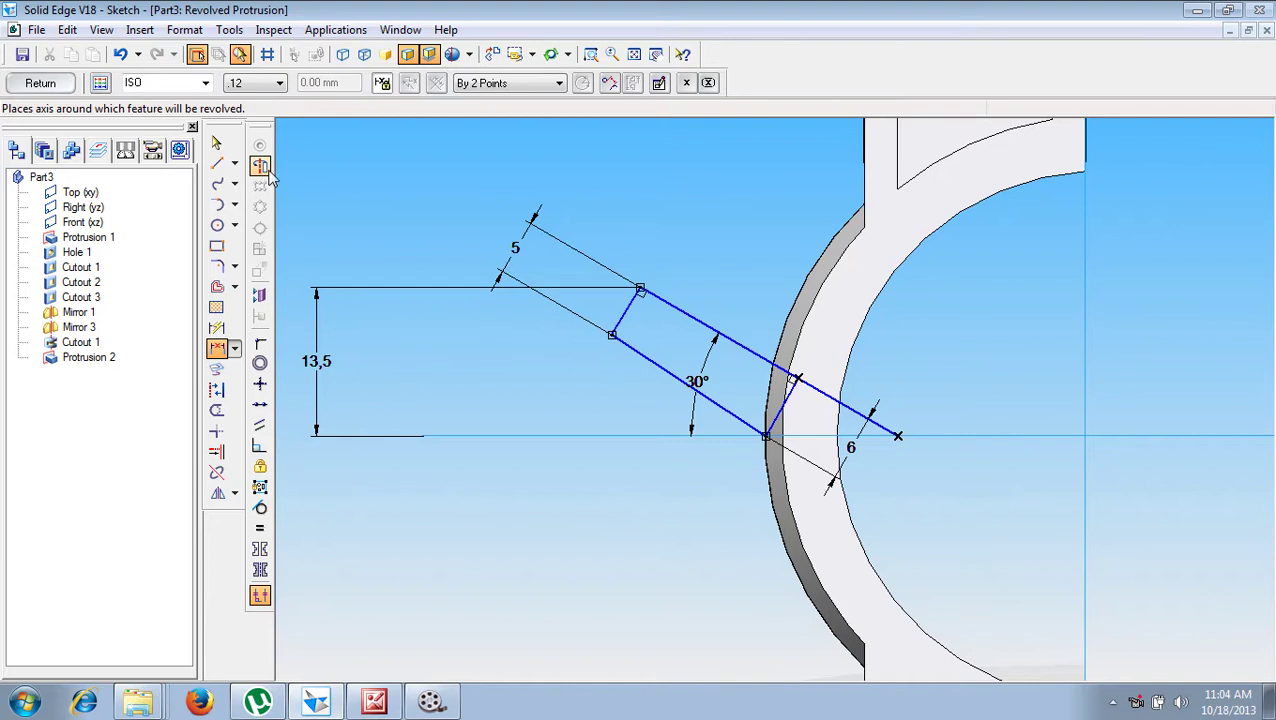
Step: Set the inclined line as the axis of revolution, try to finish the sketch, and inspect and dismiss the profile error report
click(261, 167)
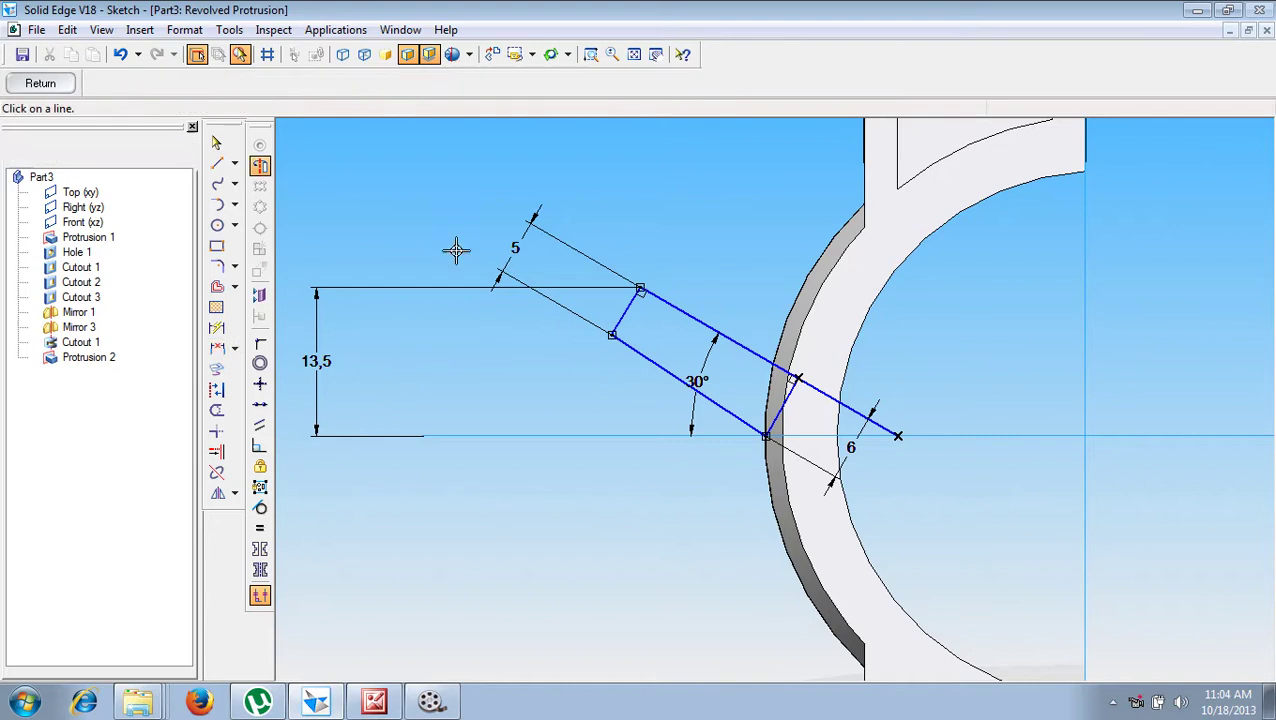
click(846, 413)
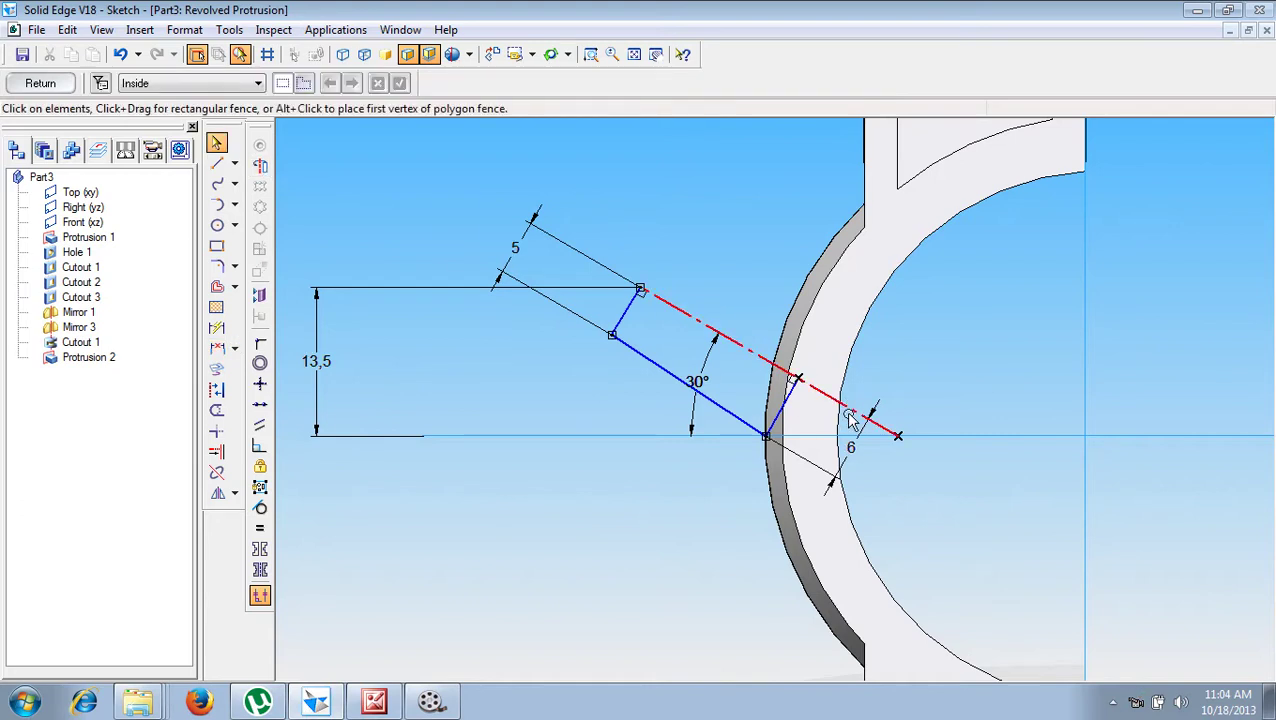
click(44, 85)
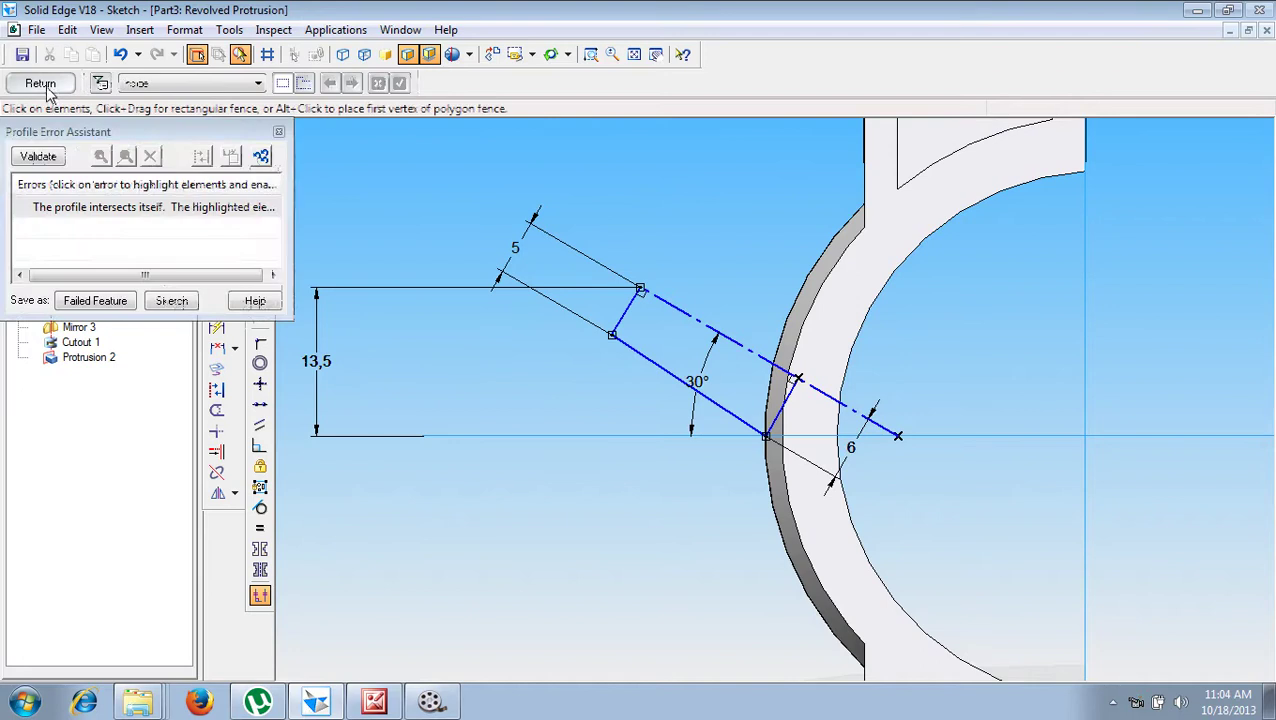
click(94, 208)
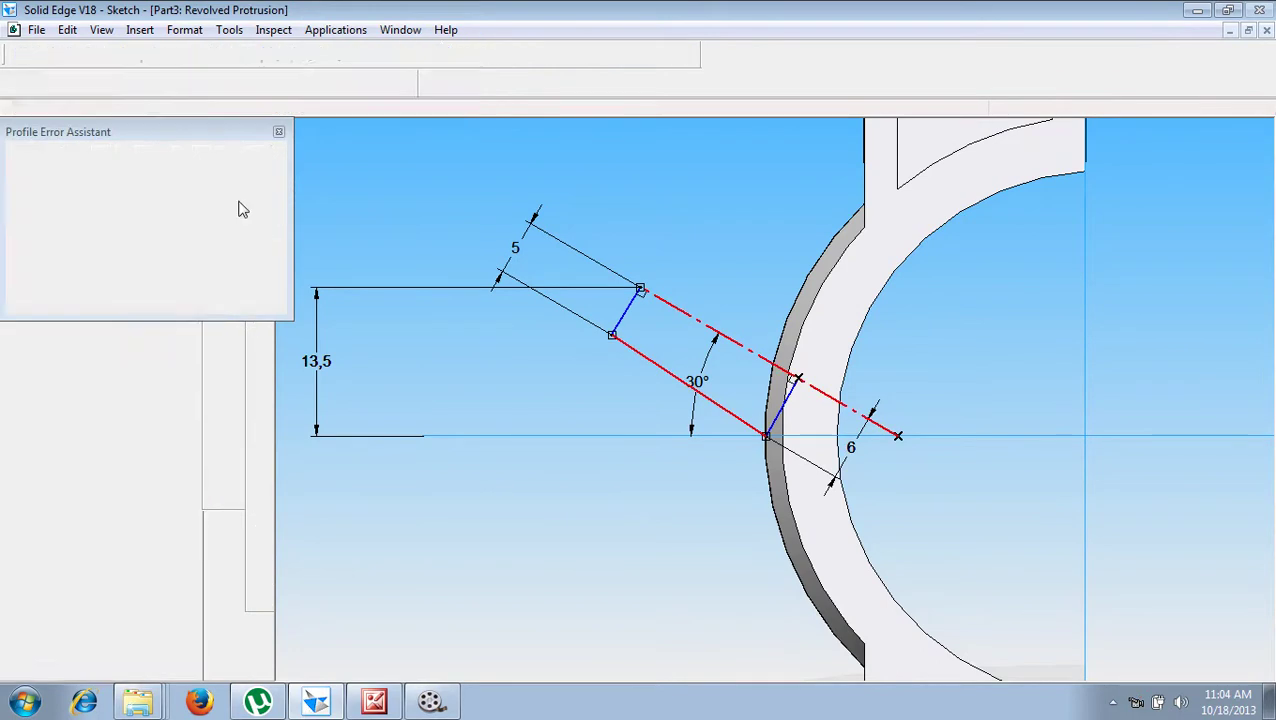
click(279, 132)
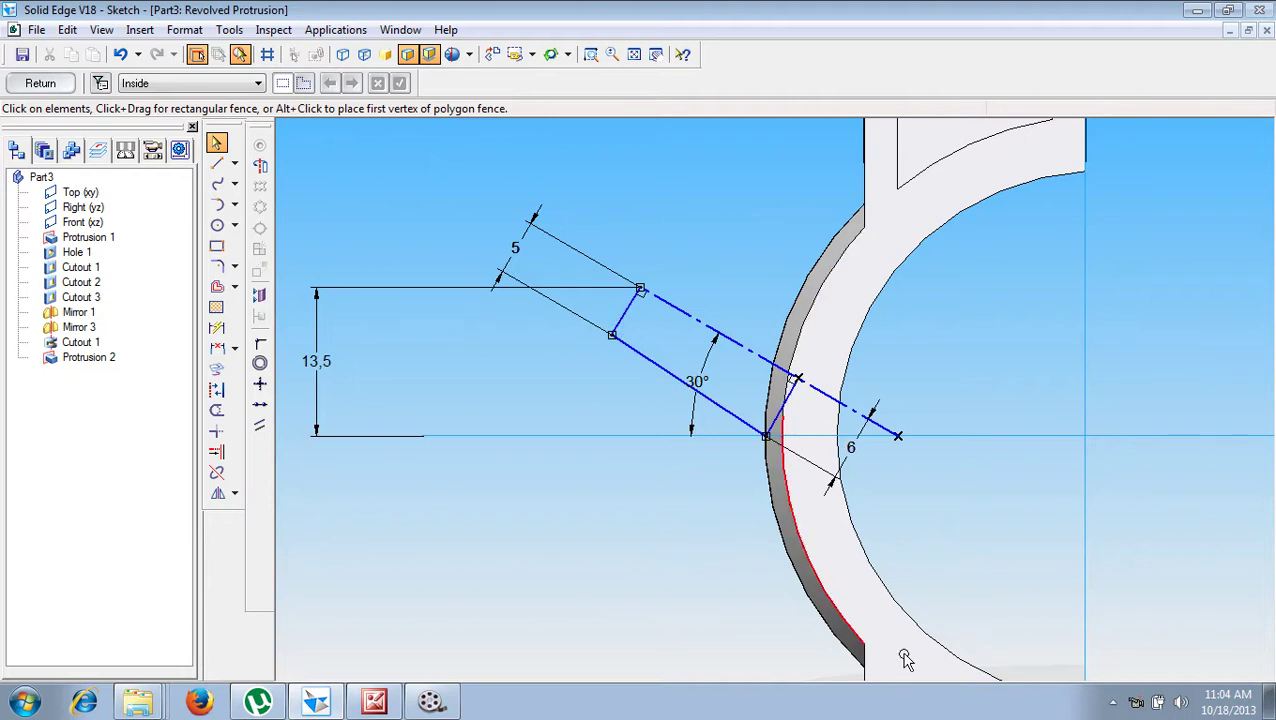
Step: Draw a line along the inclined axis to close the boss profile, try to finish the sketch, and inspect and dismiss the error report
click(217, 163)
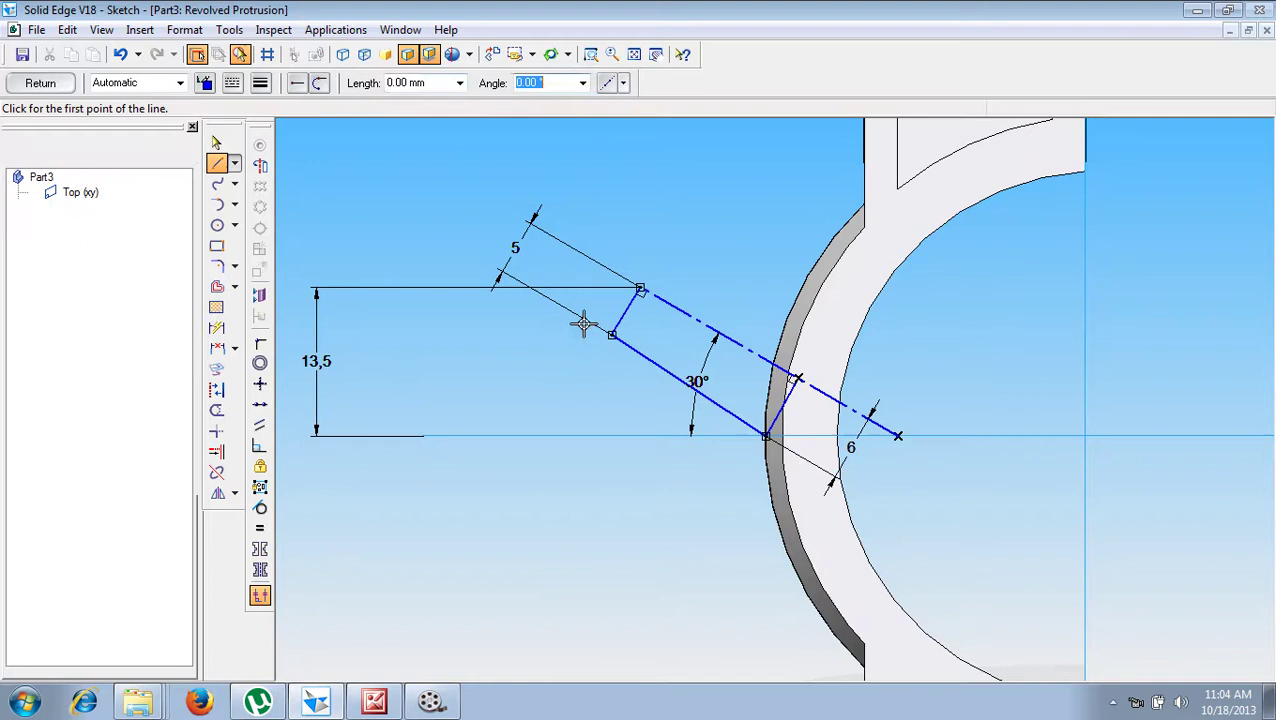
click(638, 290)
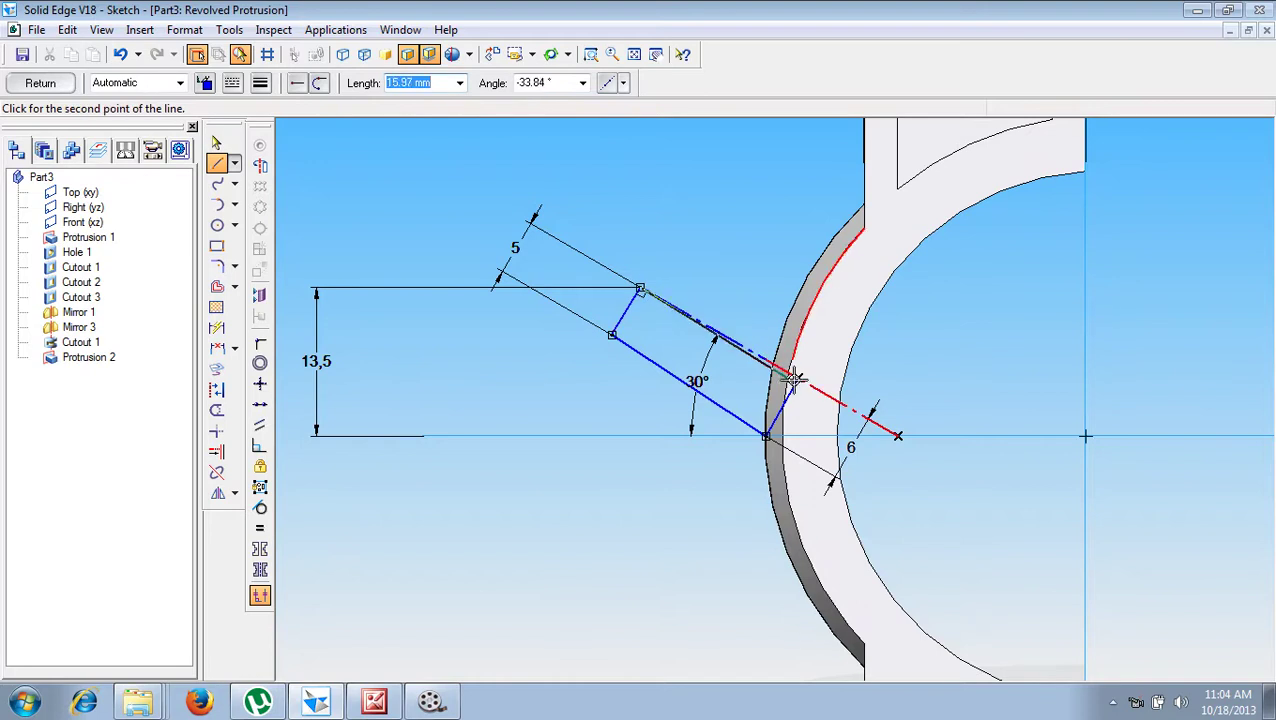
click(797, 378)
click(42, 84)
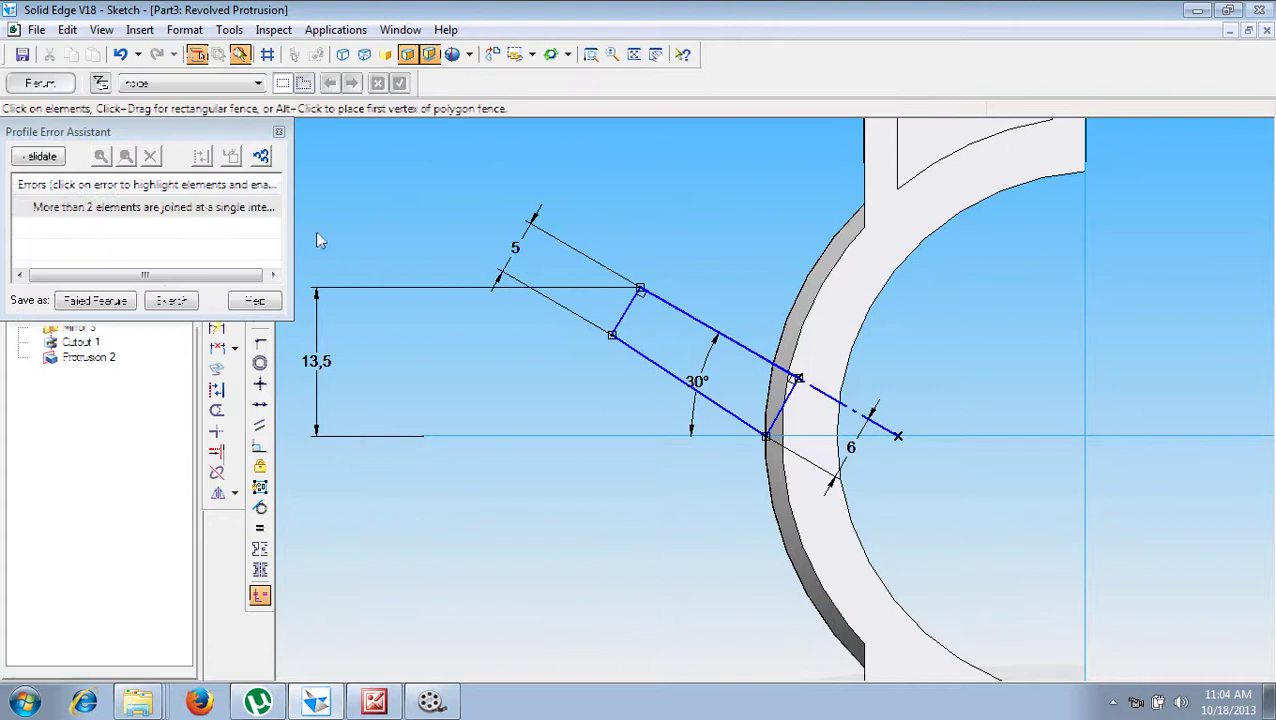
click(112, 210)
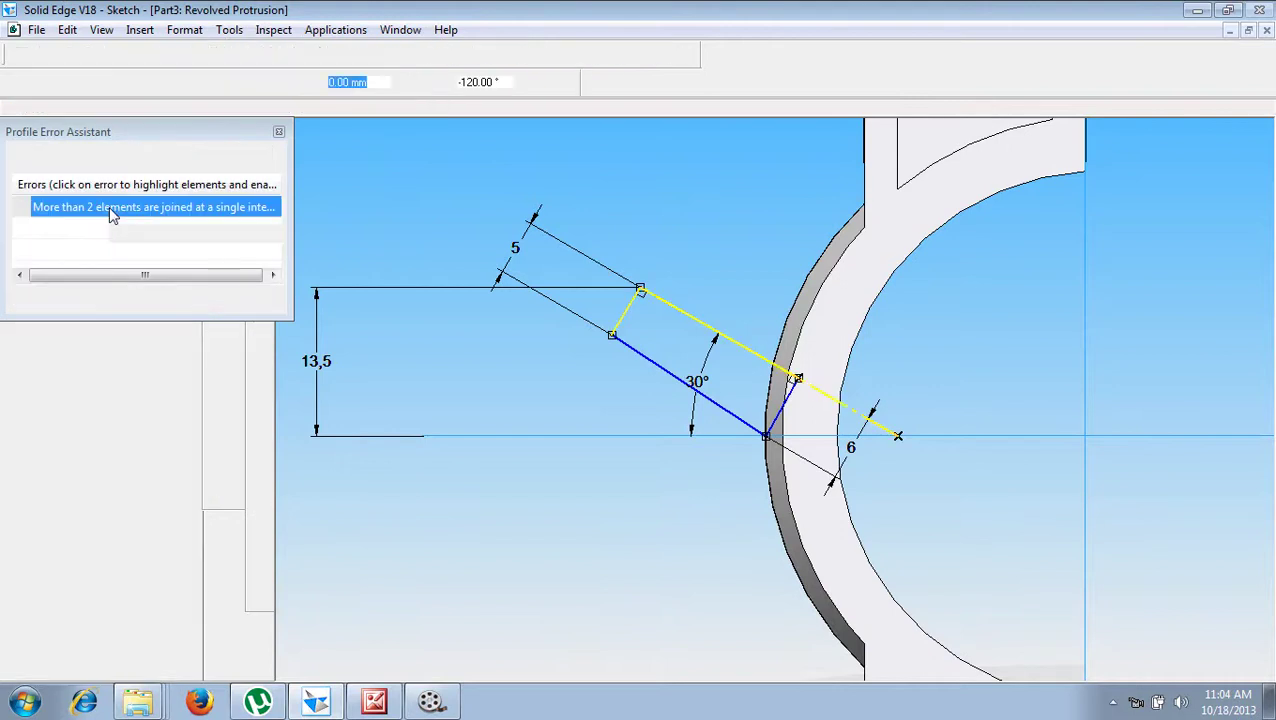
click(279, 133)
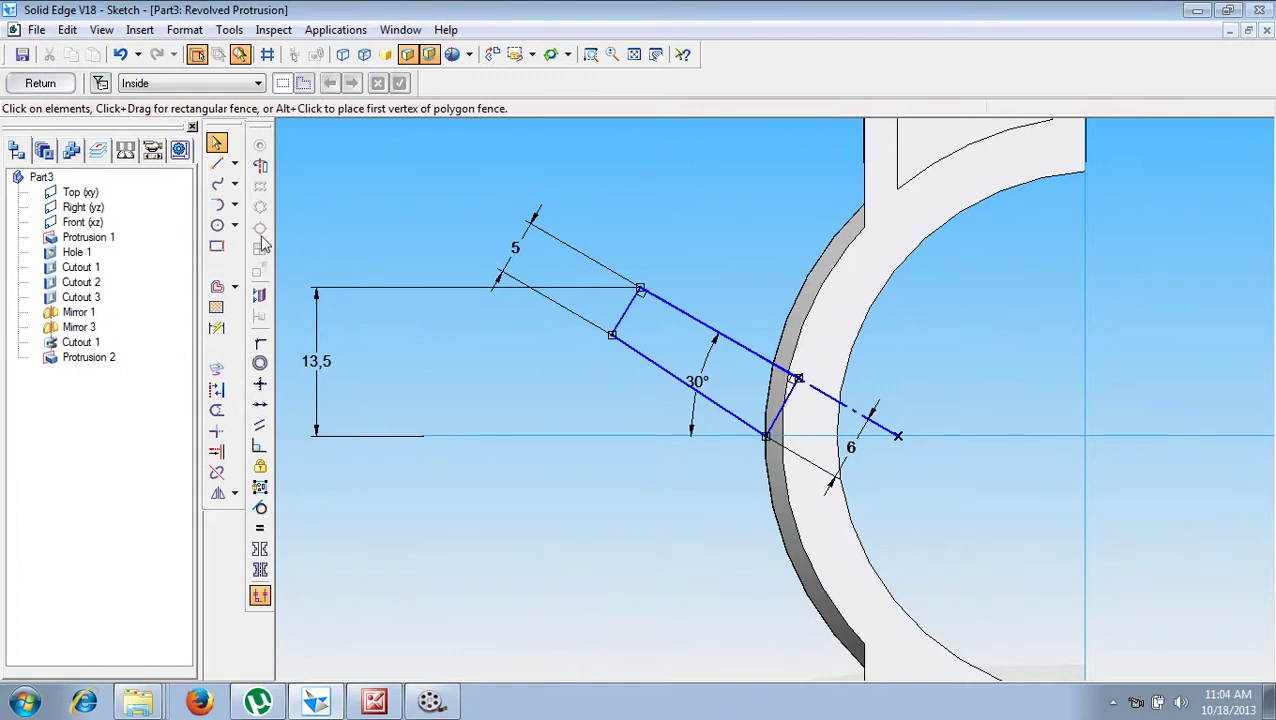
Step: Try to apply a Connect relation at both corners of the boss profile's outer end line
click(259, 343)
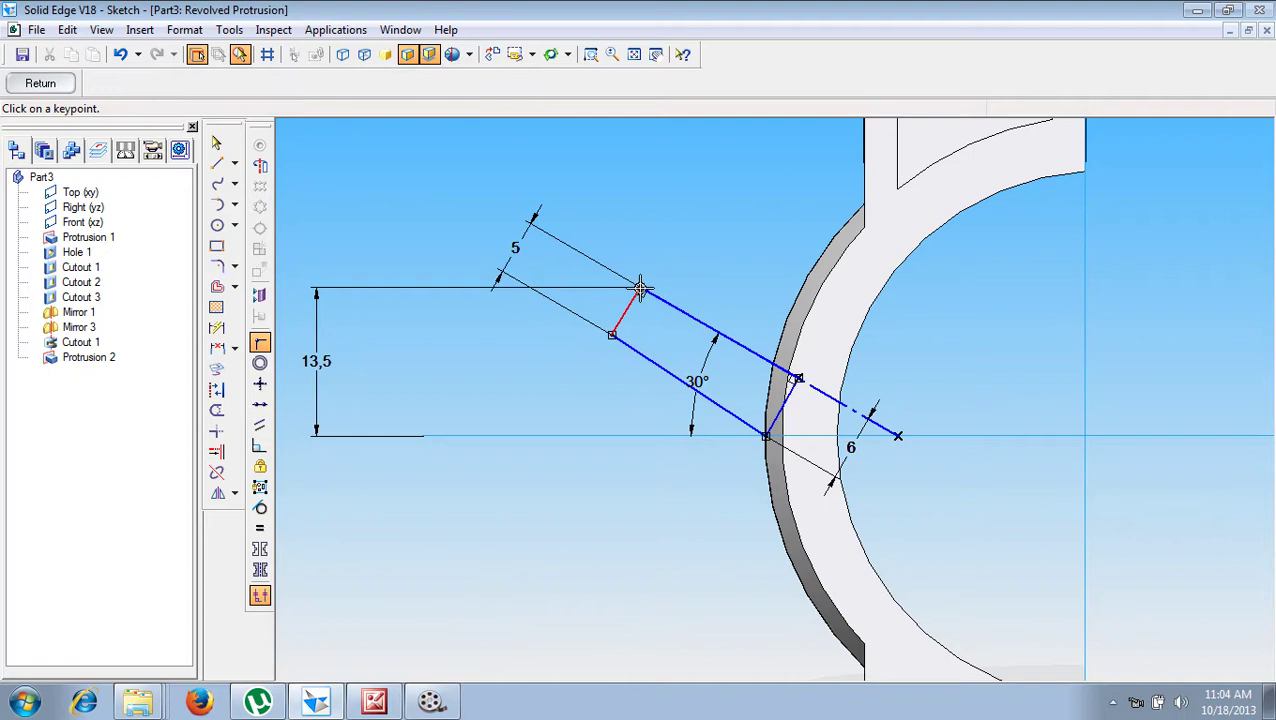
click(641, 289)
click(641, 289)
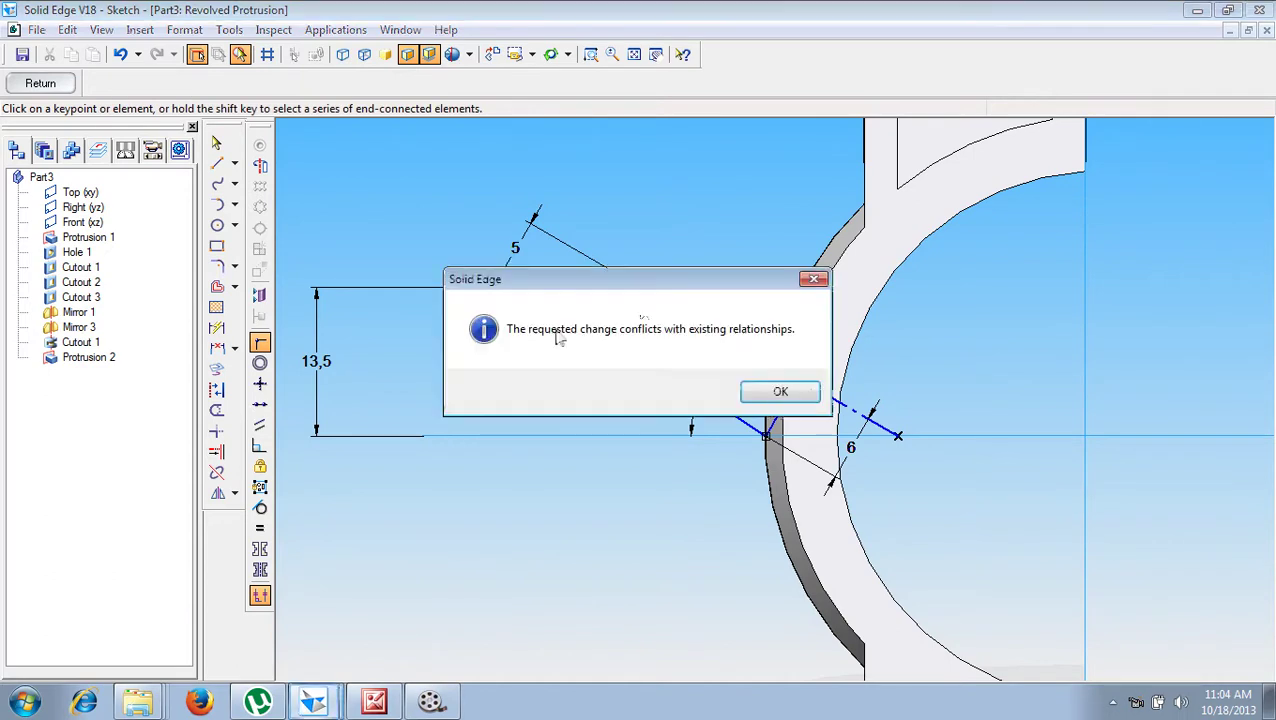
click(769, 390)
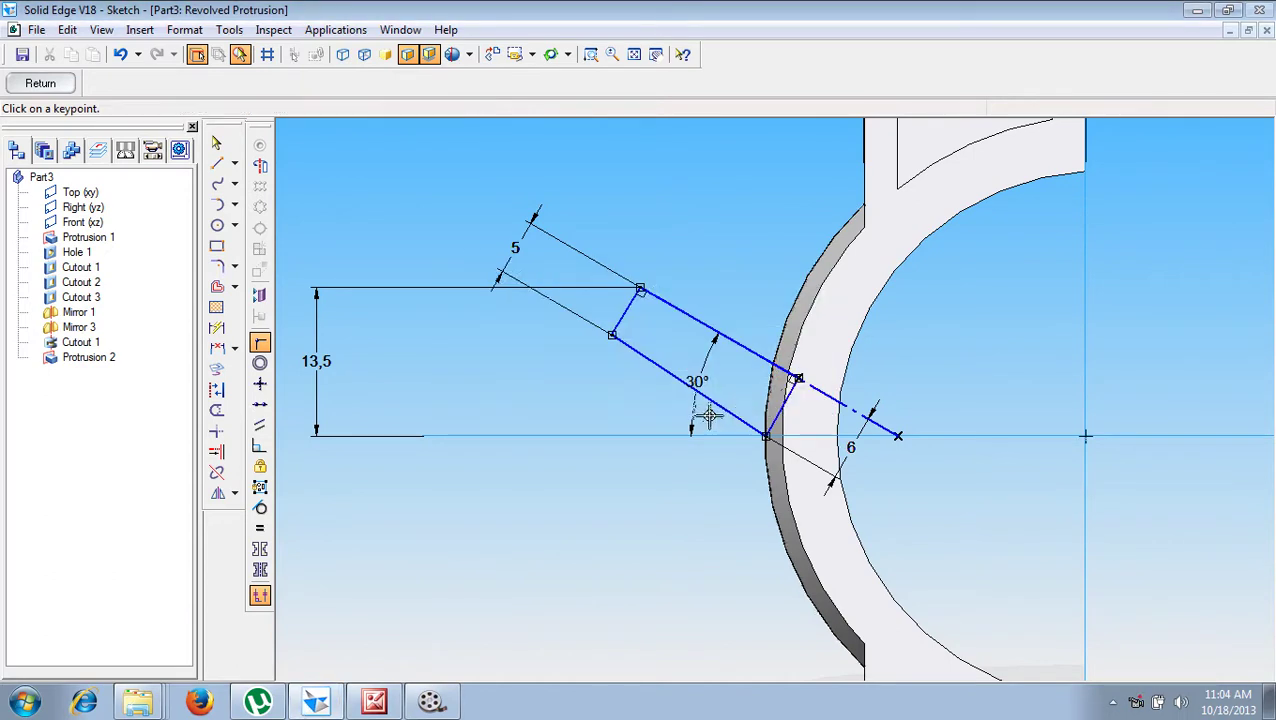
click(612, 335)
click(614, 338)
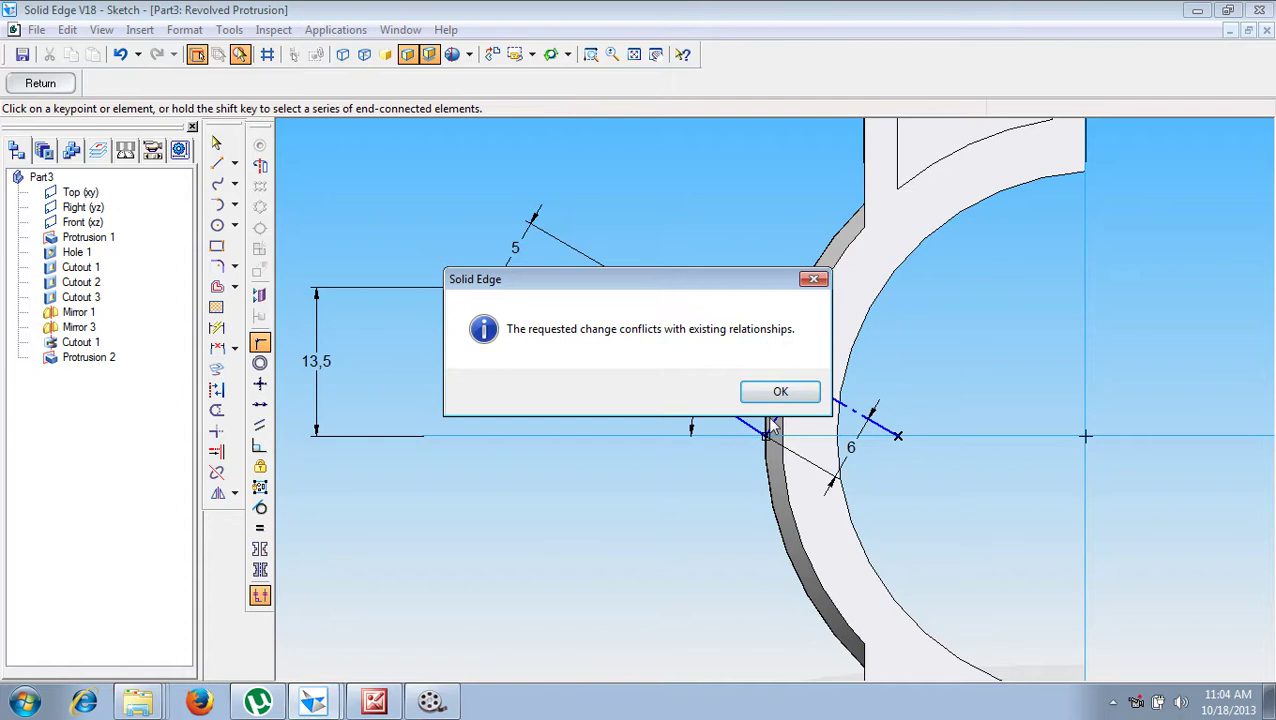
click(781, 393)
Step: Try to connect the inner end line's corners, retry finishing the sketch, and dismiss the profile error report
click(767, 427)
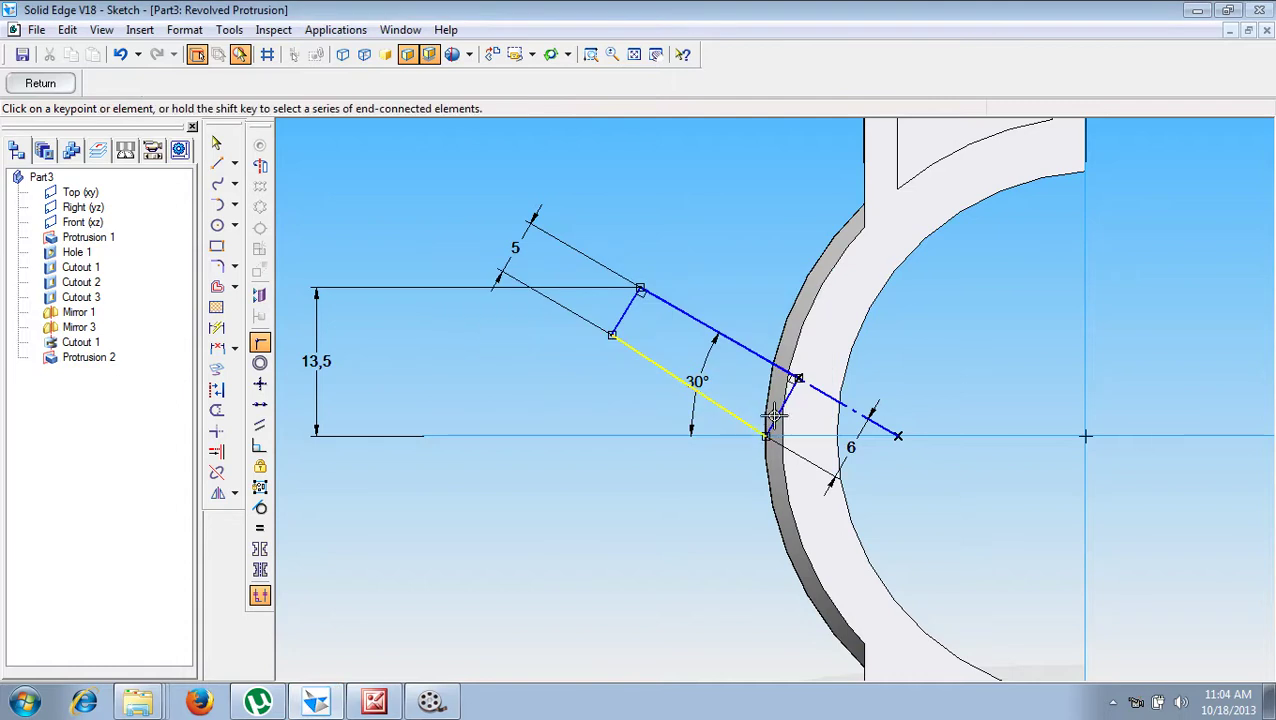
click(767, 435)
click(738, 395)
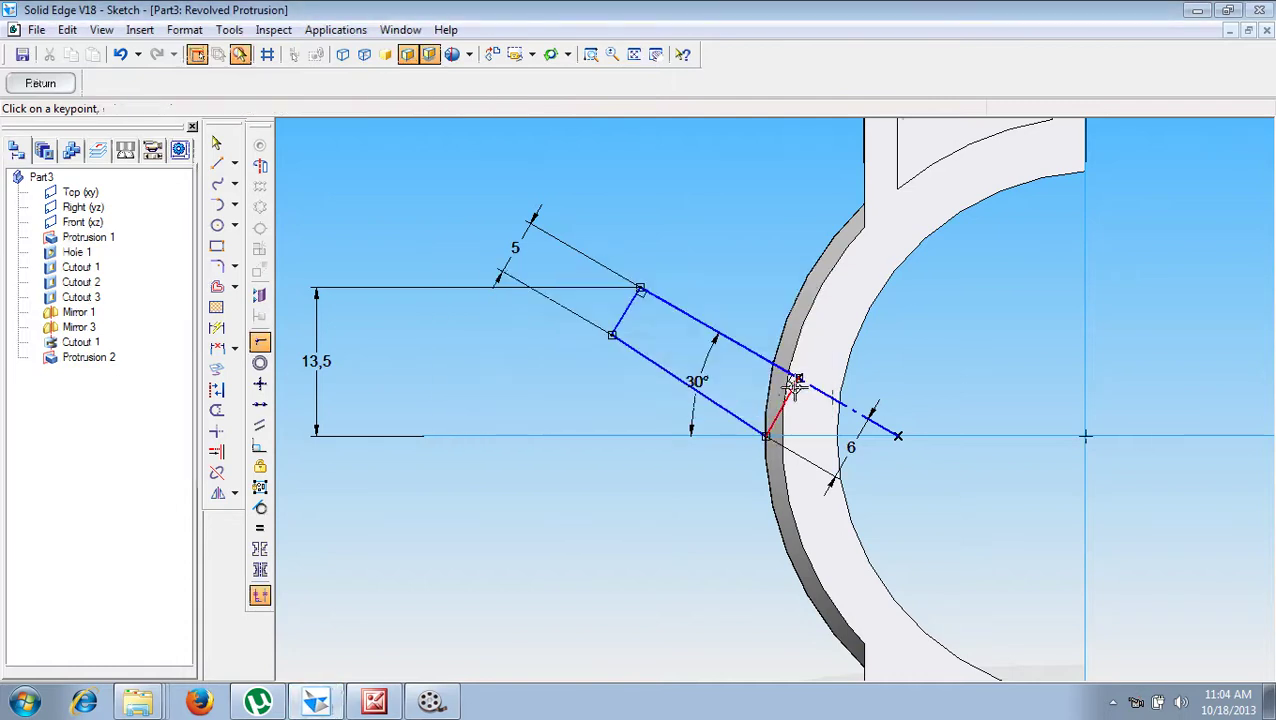
click(794, 376)
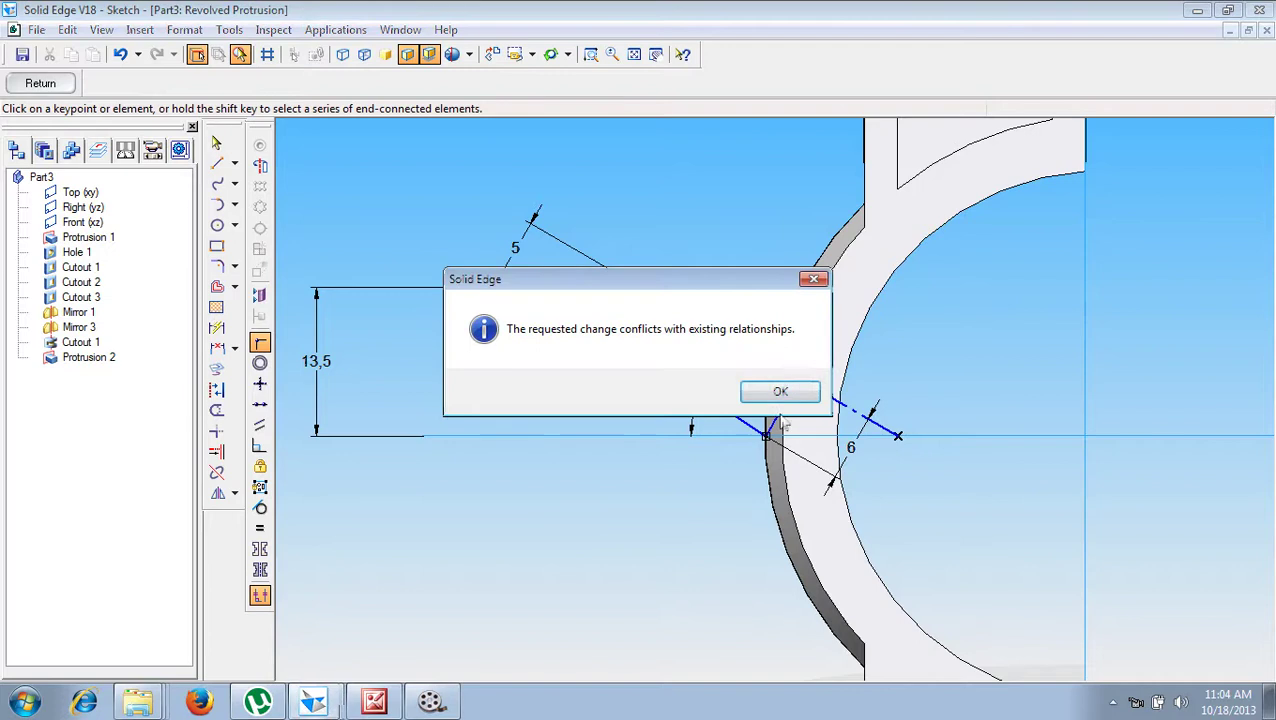
click(780, 392)
click(40, 83)
click(116, 210)
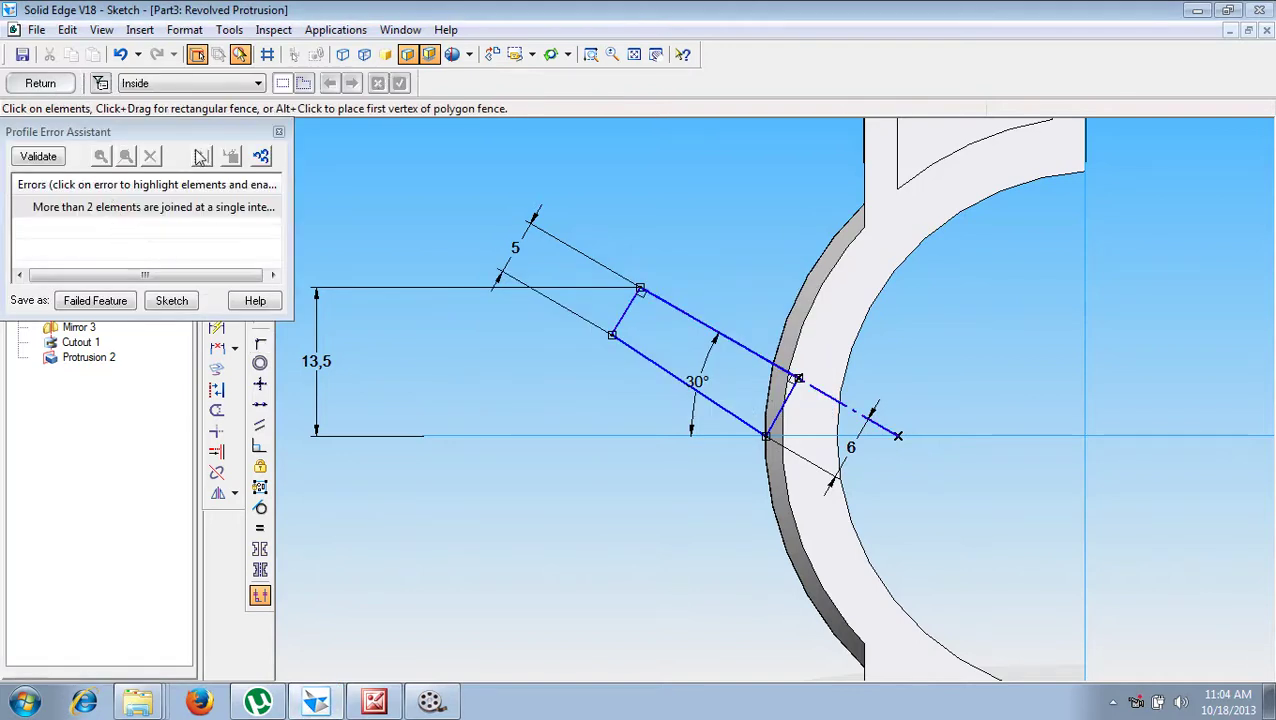
click(279, 133)
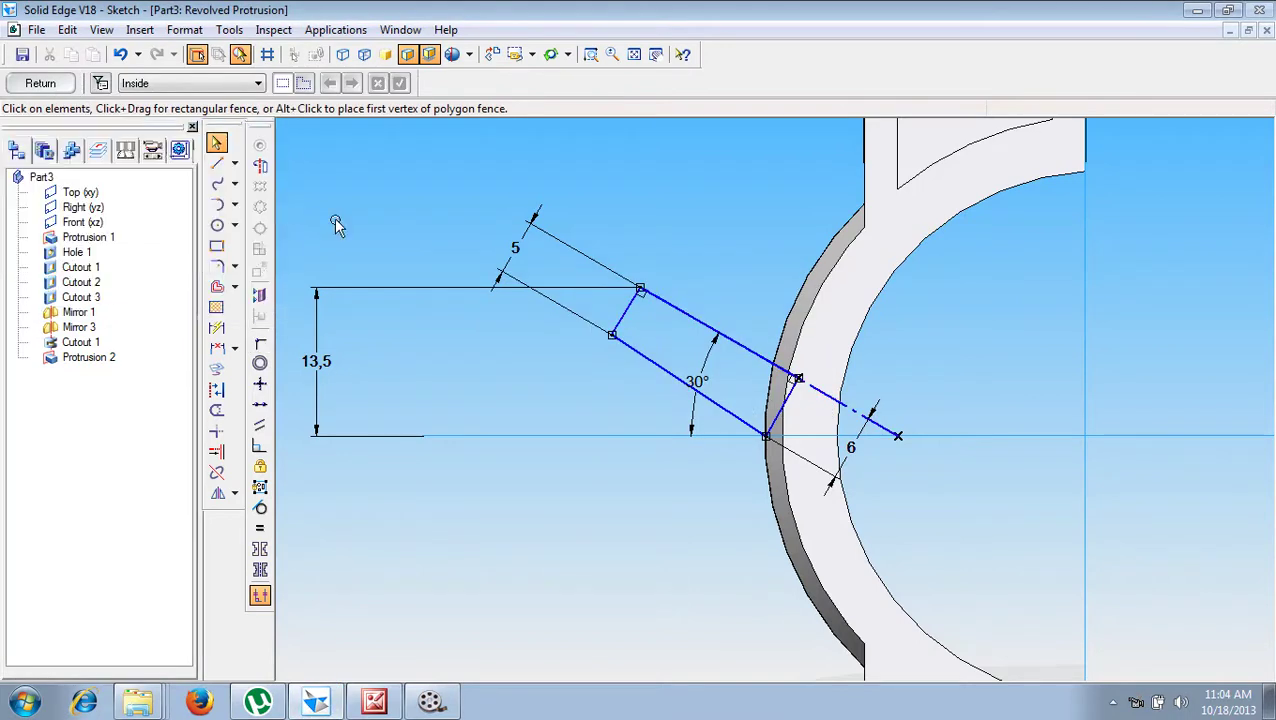
Step: Redefine the axis of revolution along the inclined line, retry finishing the sketch, and dismiss the profile error report
click(260, 167)
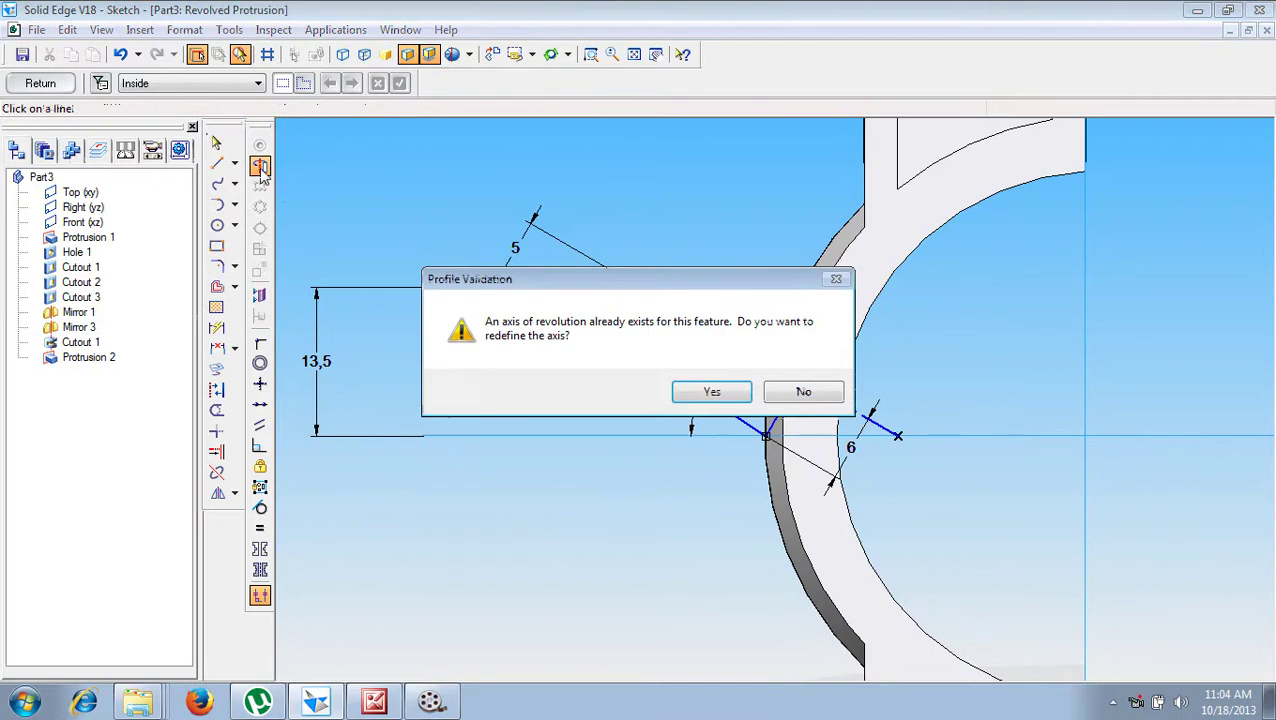
click(709, 392)
click(718, 334)
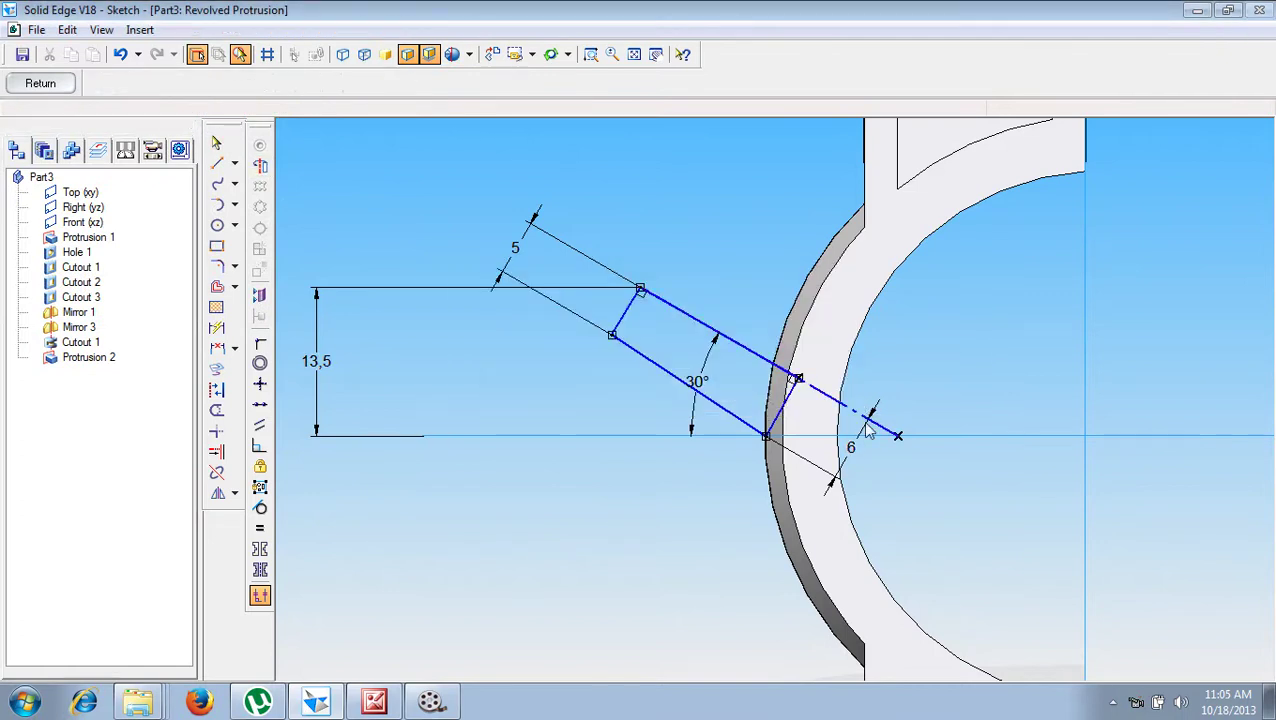
click(66, 85)
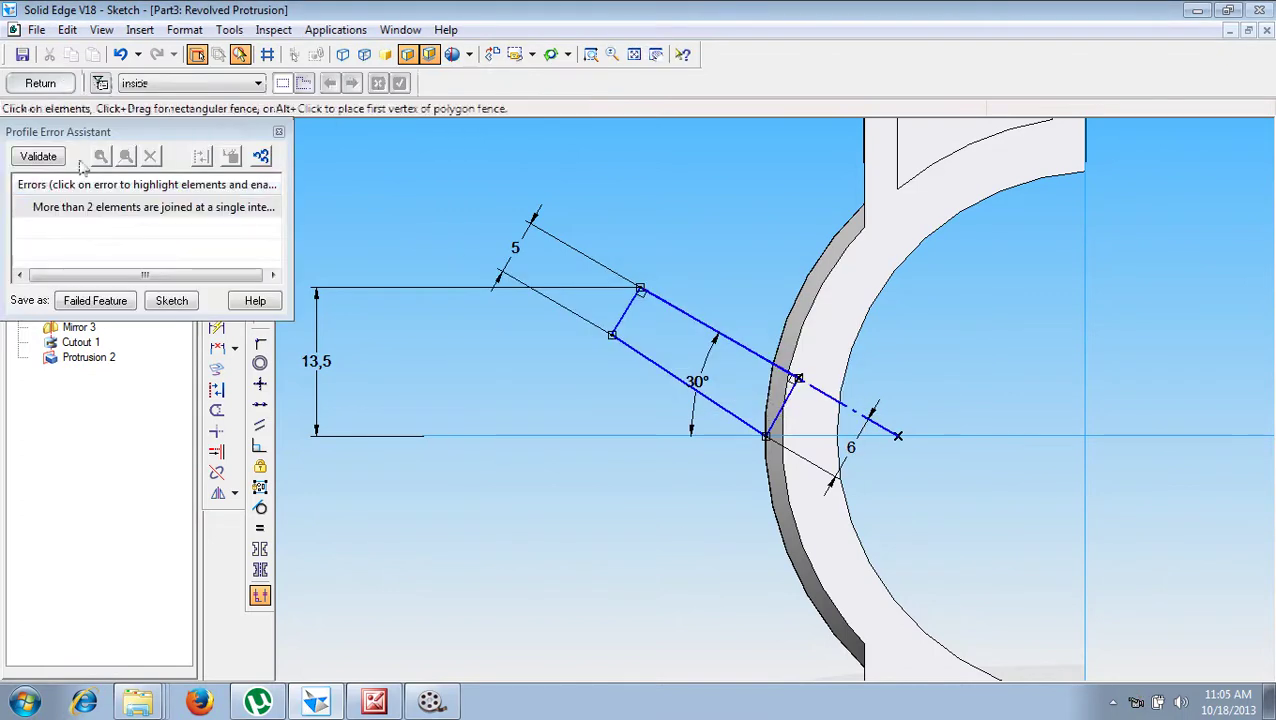
click(279, 132)
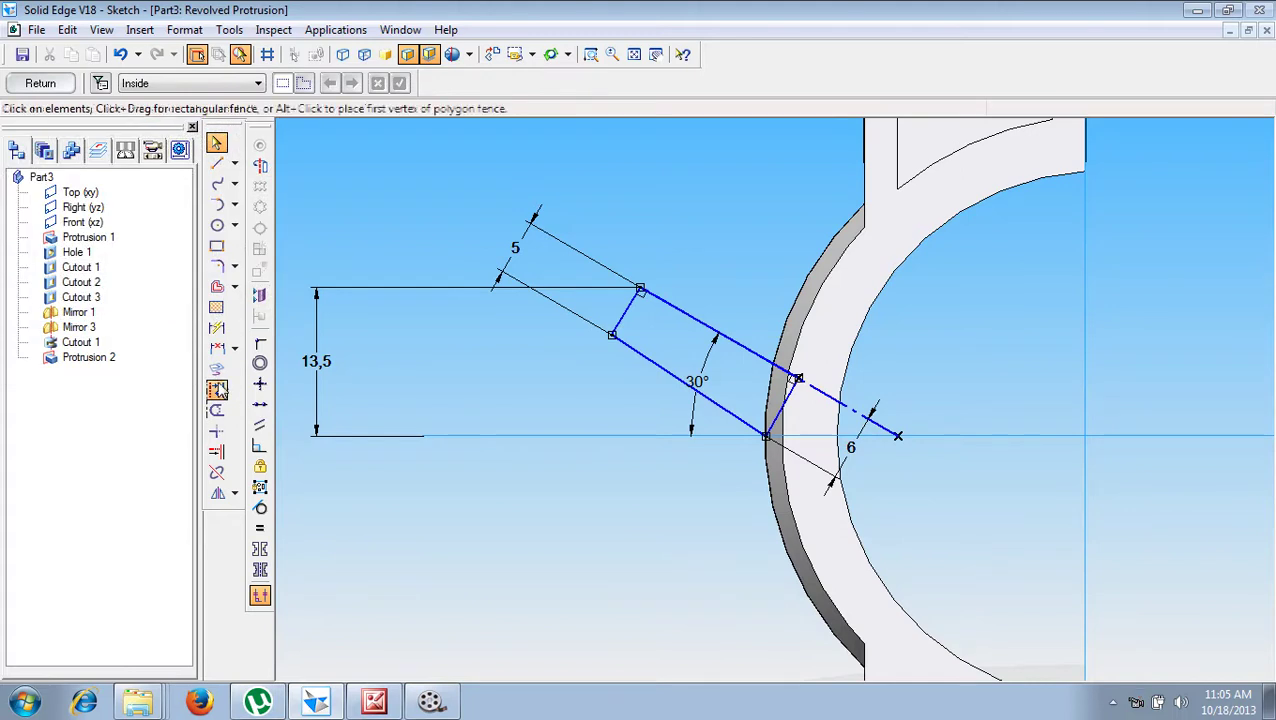
Step: Convert the outer end line and the lower long side of the boss profile to construction geometry
click(219, 390)
click(626, 312)
click(652, 361)
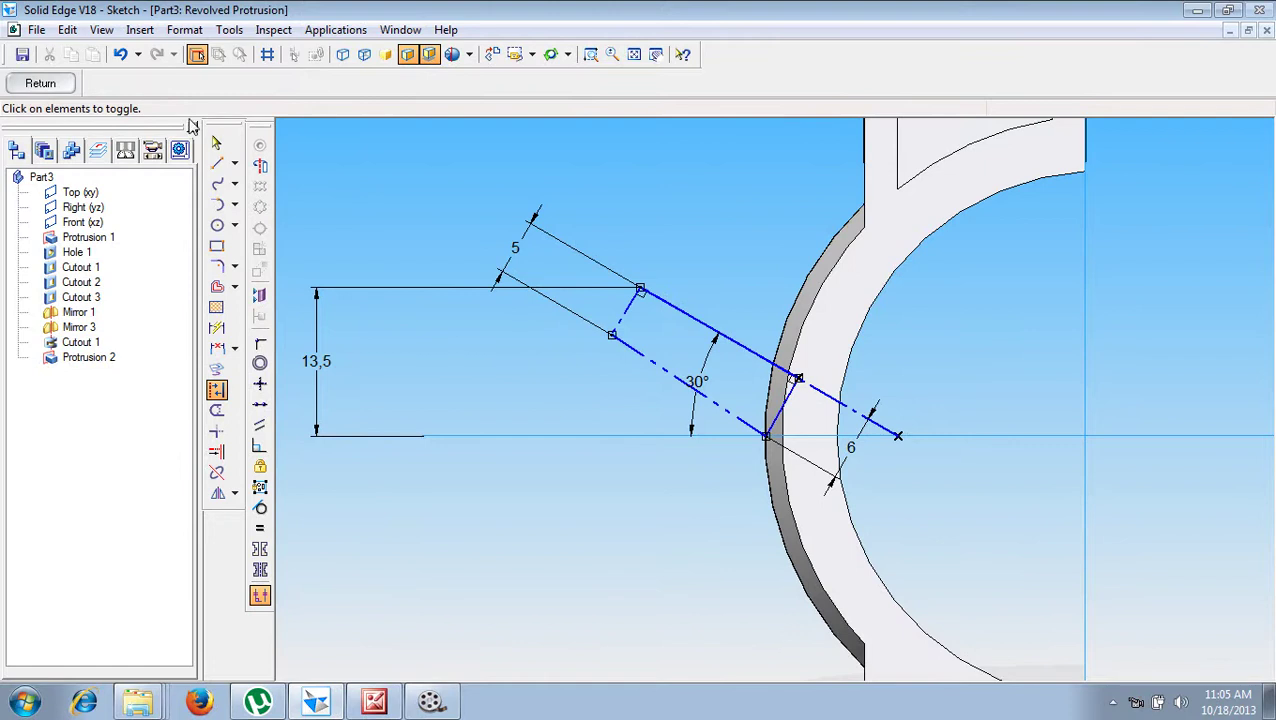
Step: Redraw the profile's lower long side and outer end with new lines, try to finish the sketch, and inspect and dismiss the error report
click(217, 163)
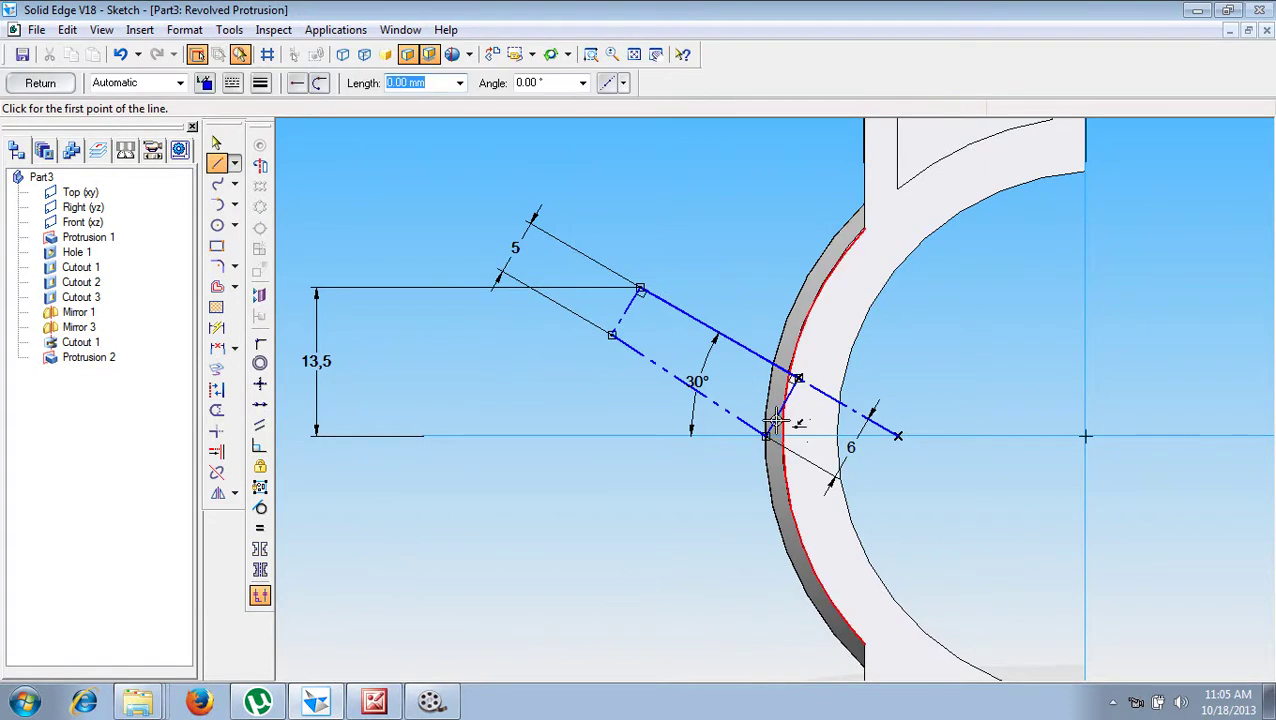
click(766, 433)
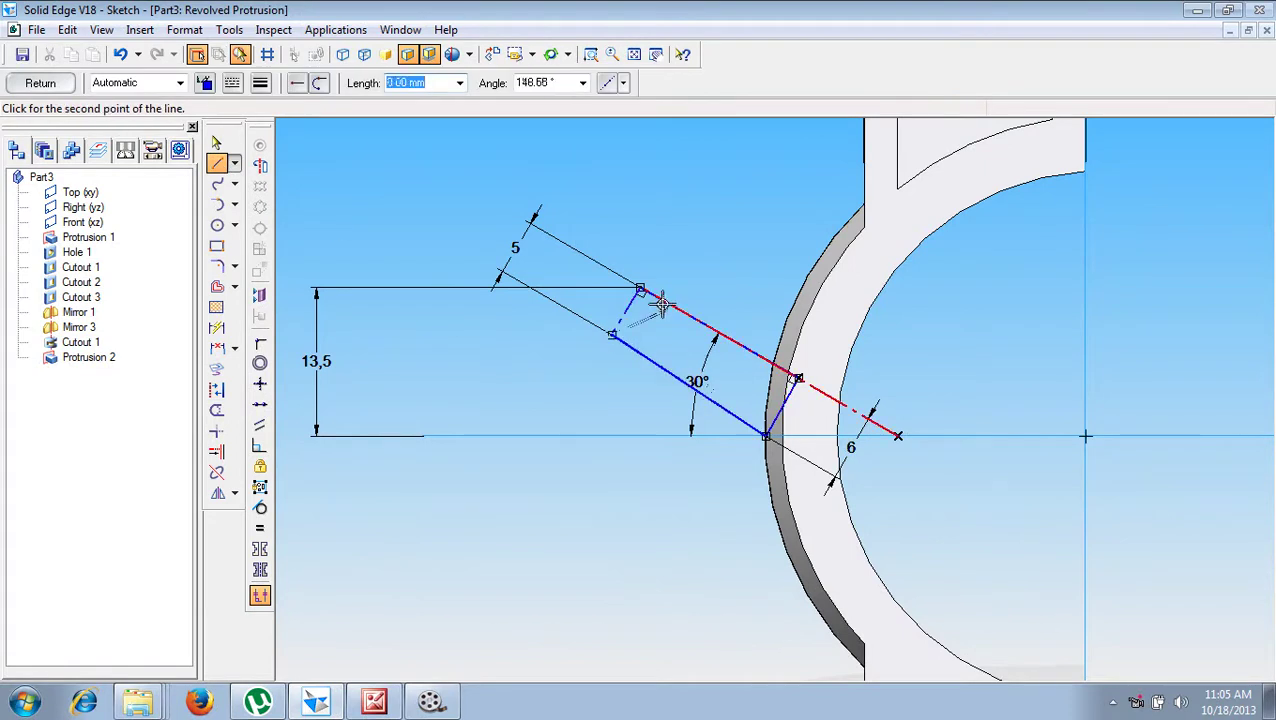
click(640, 290)
right_click(615, 447)
click(40, 83)
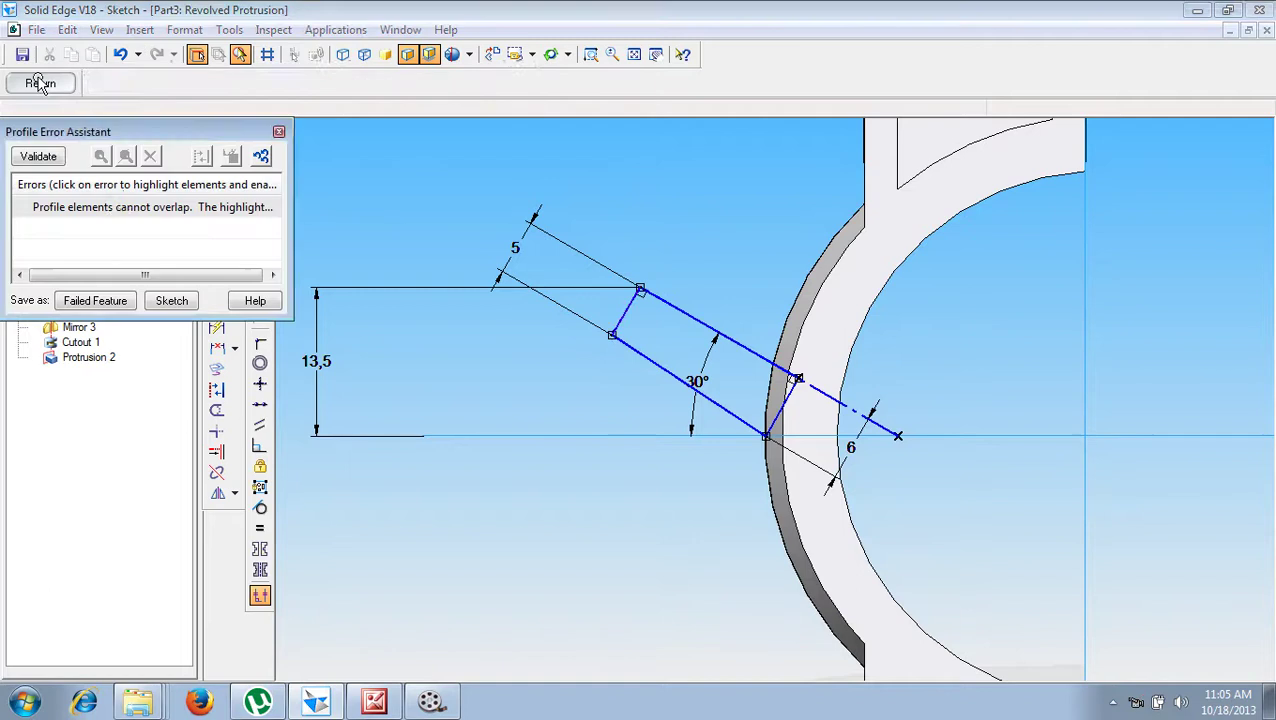
click(117, 208)
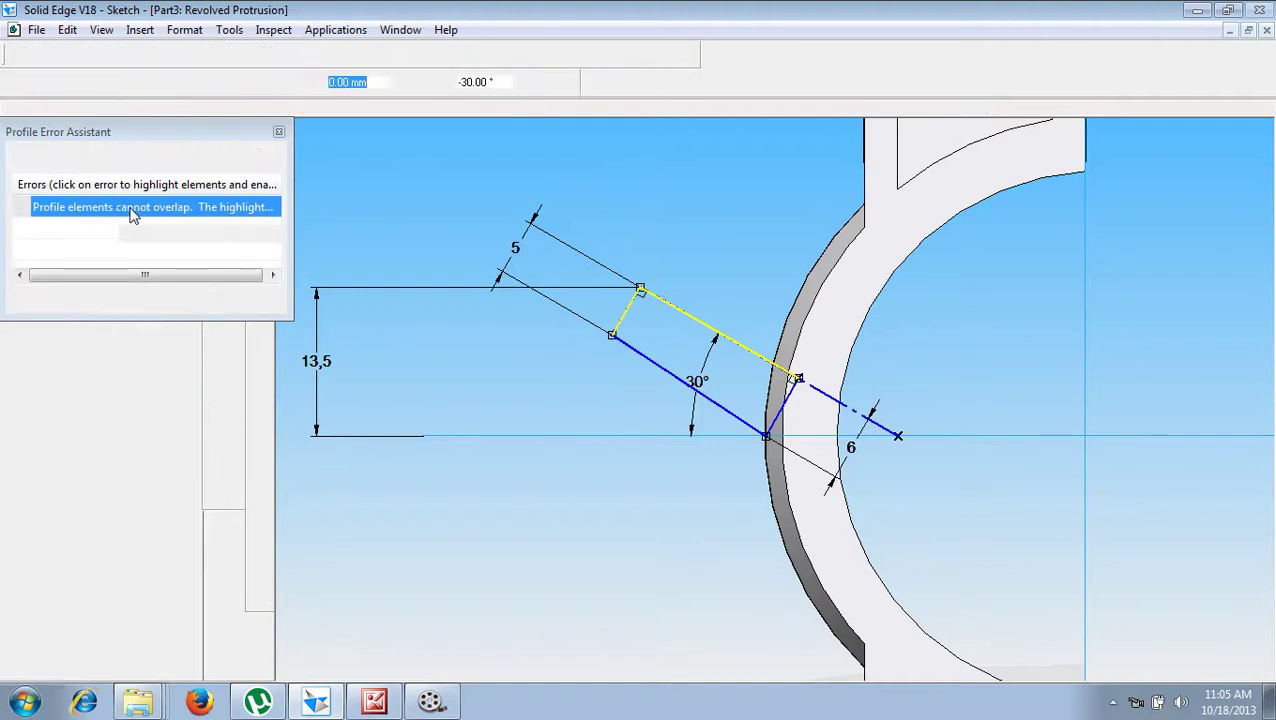
click(279, 131)
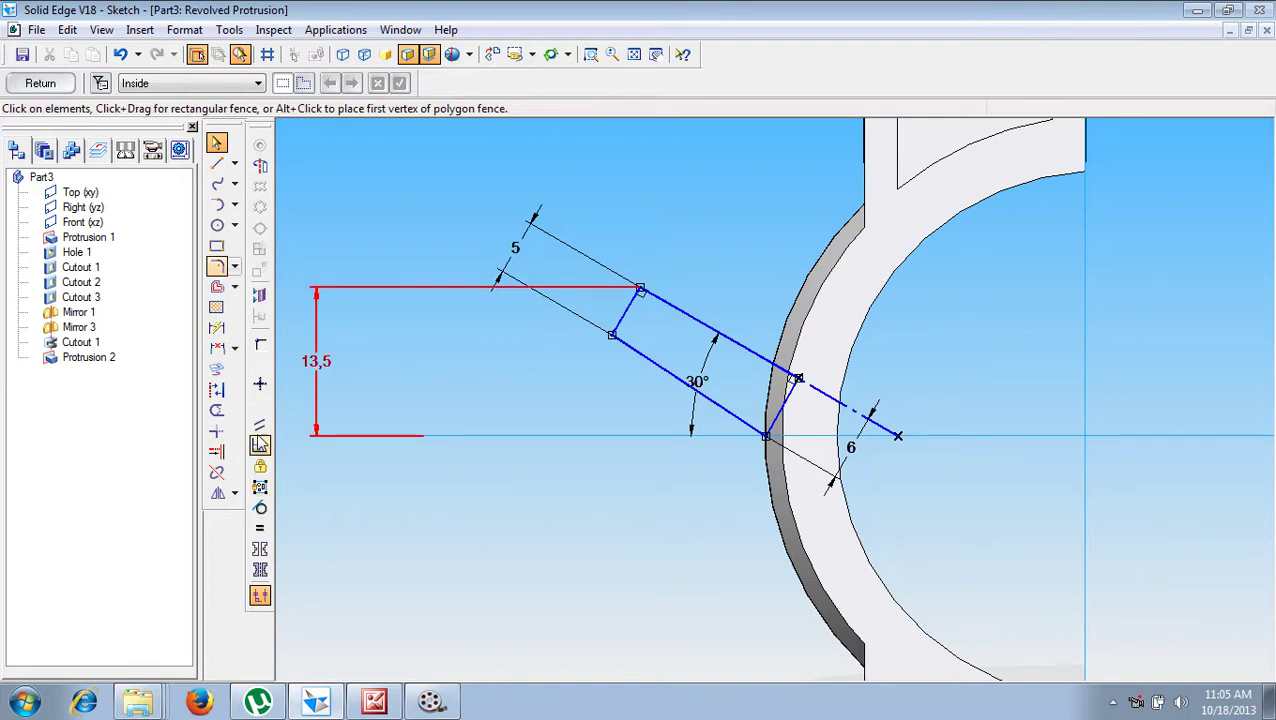
Step: Convert the lower long side, one of the overlapping upper inclined lines, and the inner end line to construction geometry
click(217, 390)
click(692, 387)
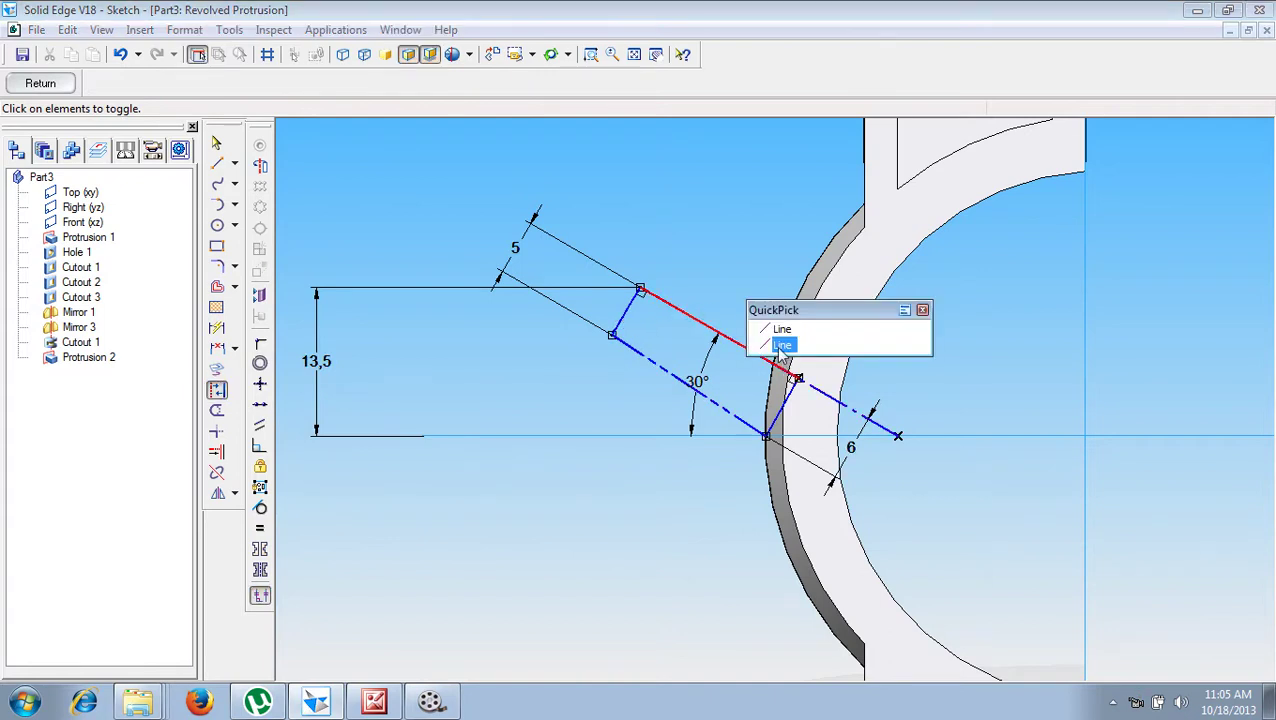
click(783, 343)
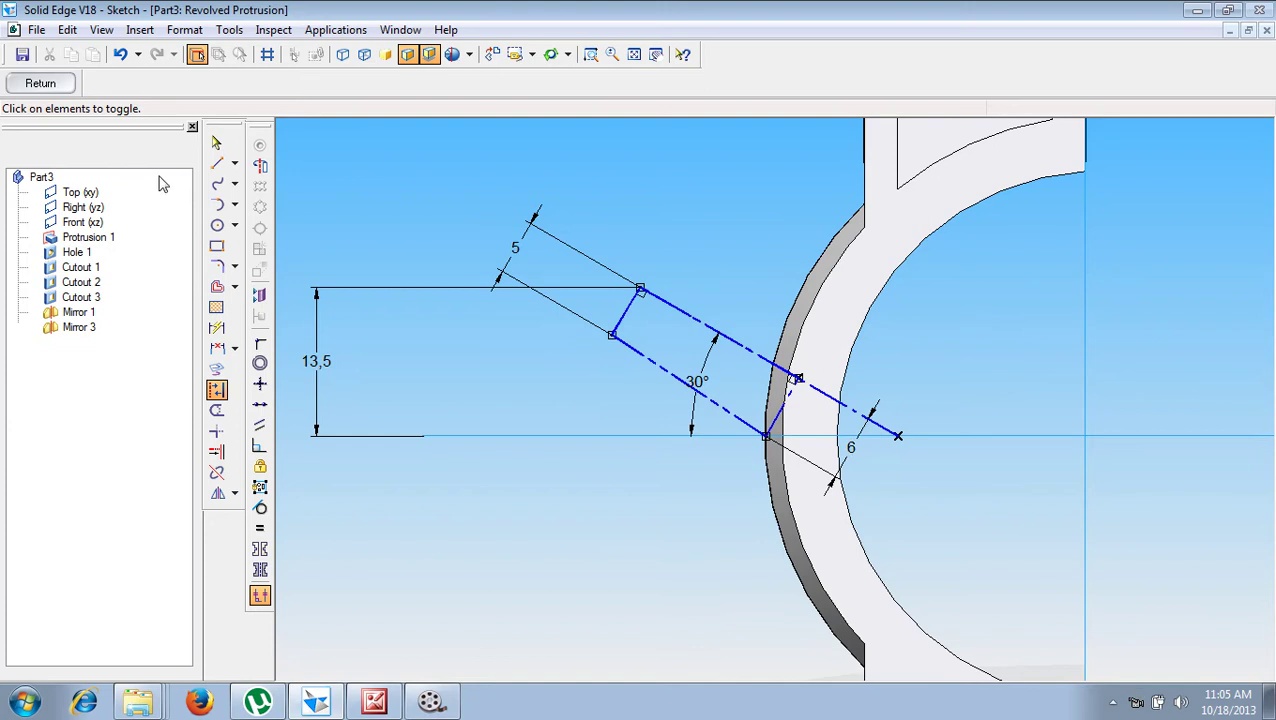
Step: Finish the boss sketch, accept a material side, and complete the revolved protrusion with a 360° extent
click(63, 85)
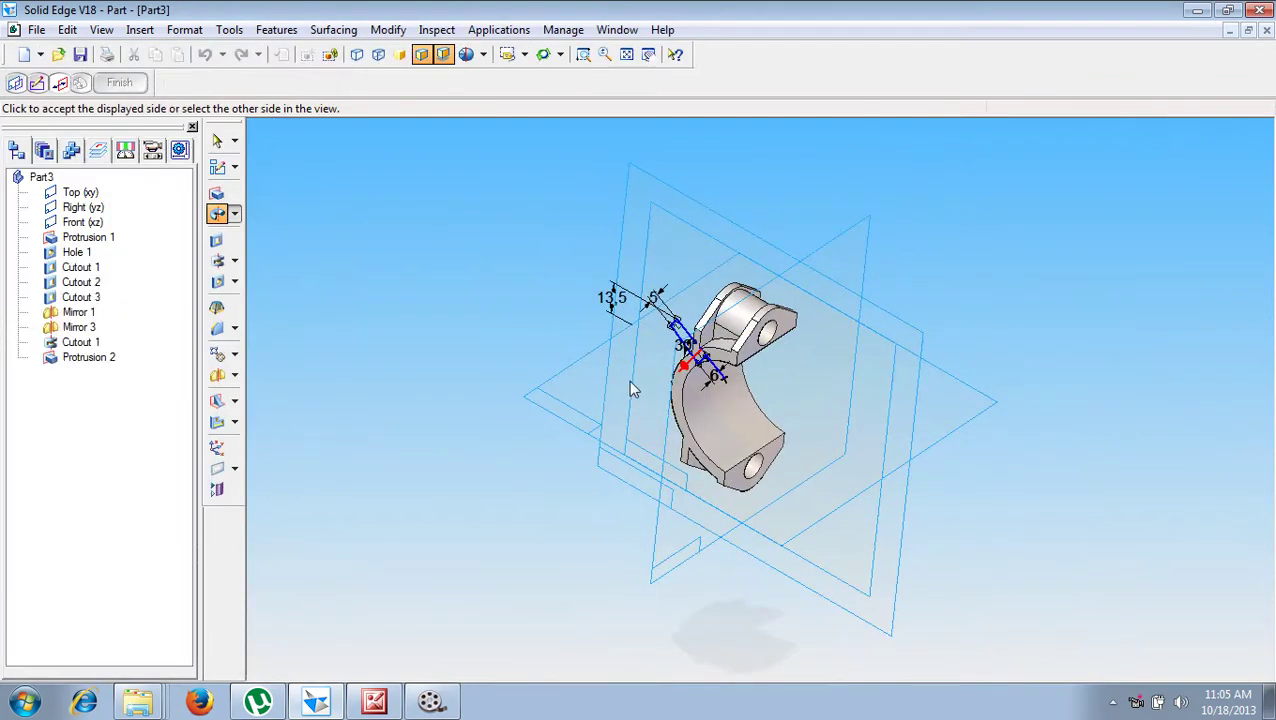
click(760, 370)
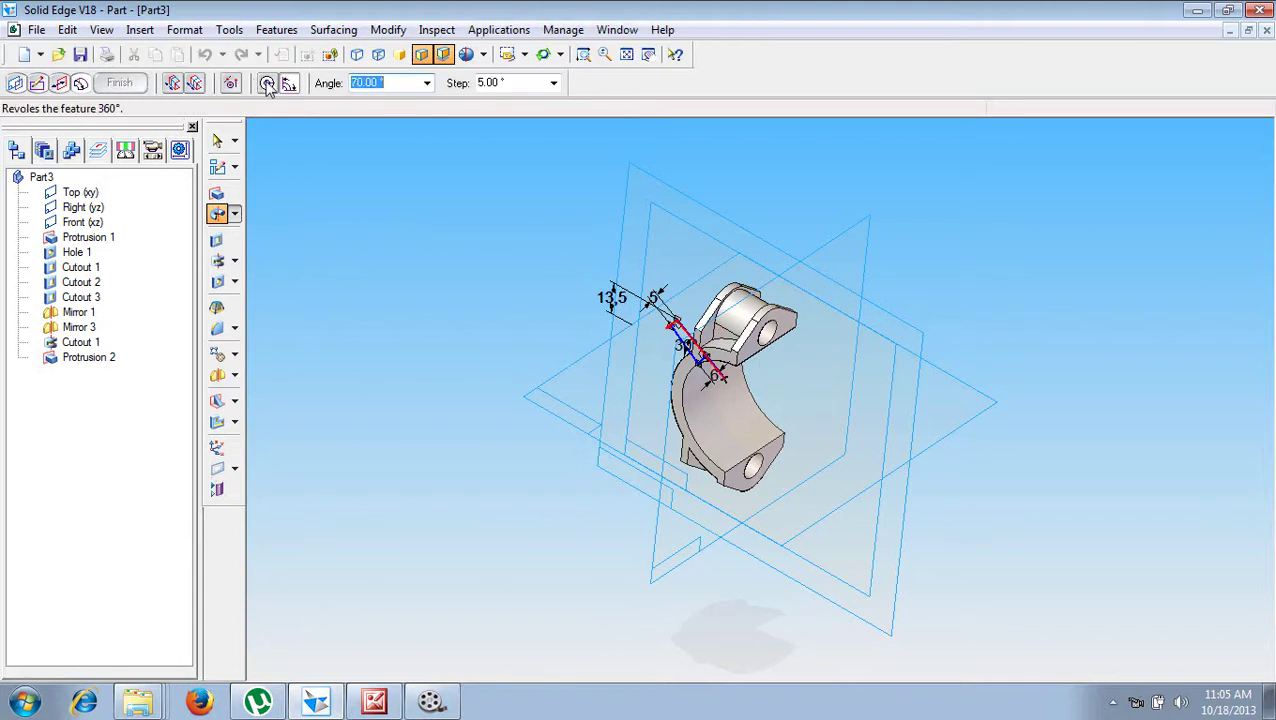
click(267, 84)
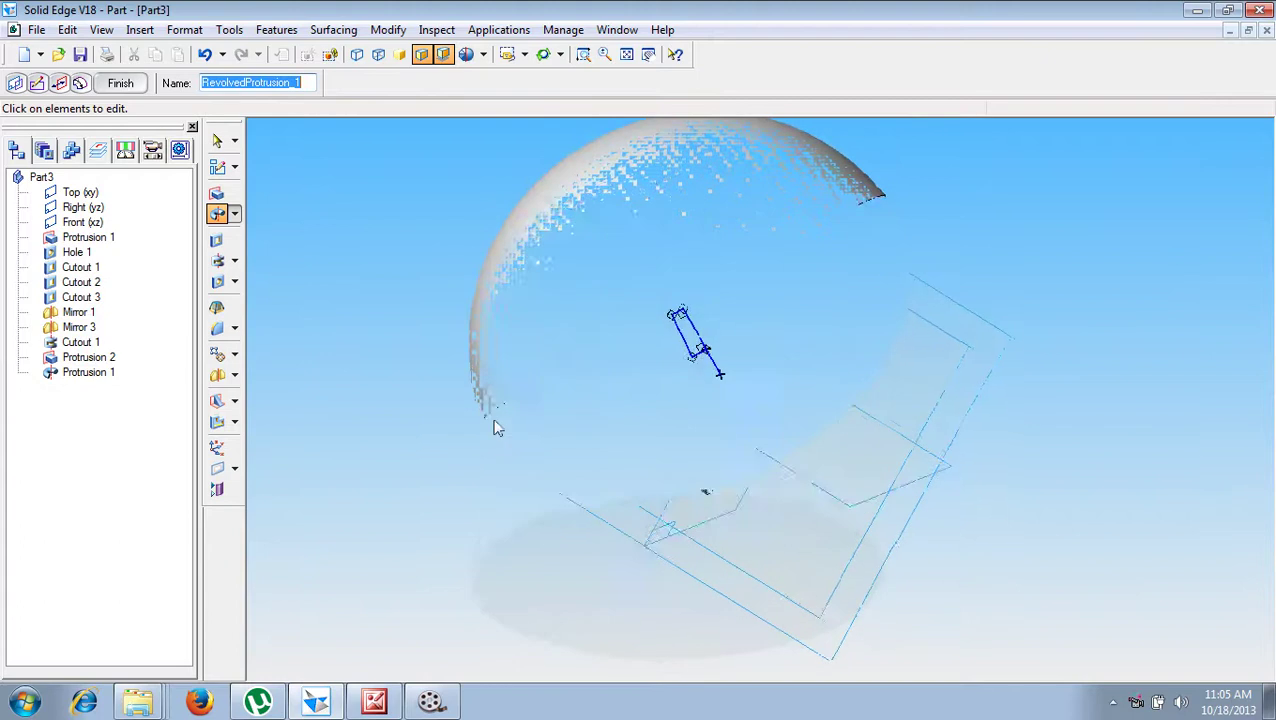
click(118, 83)
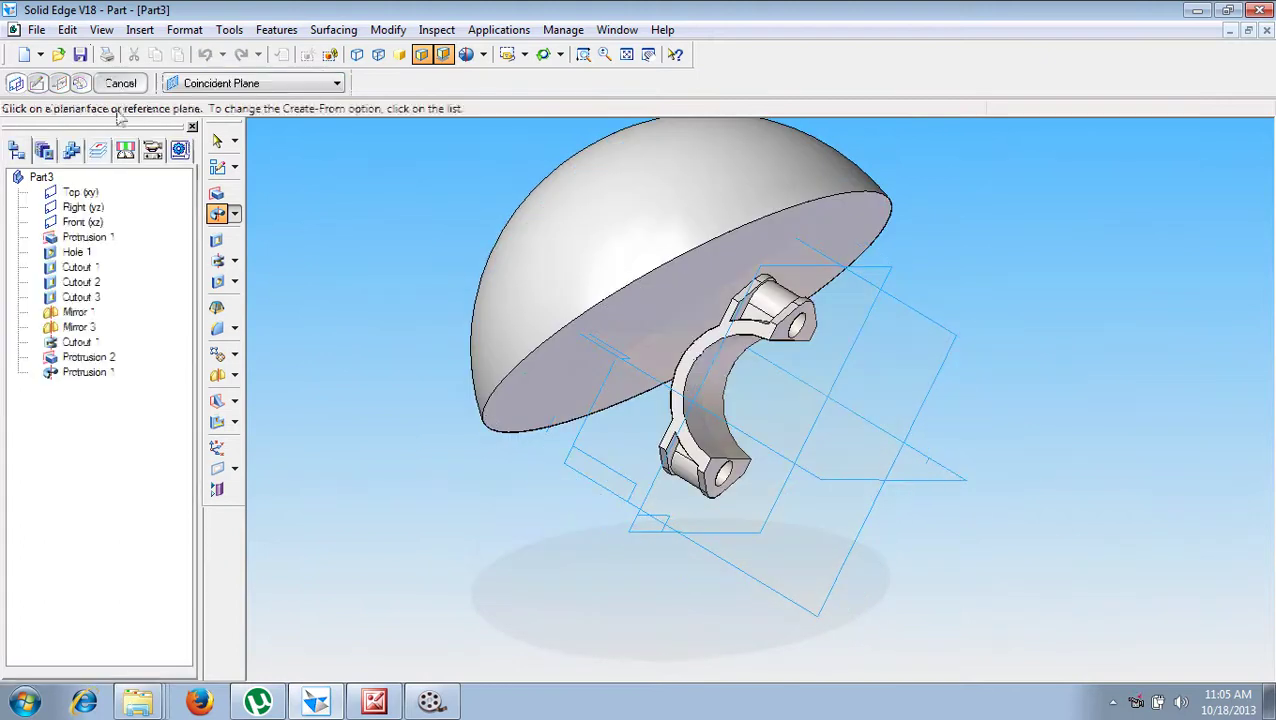
key(Escape)
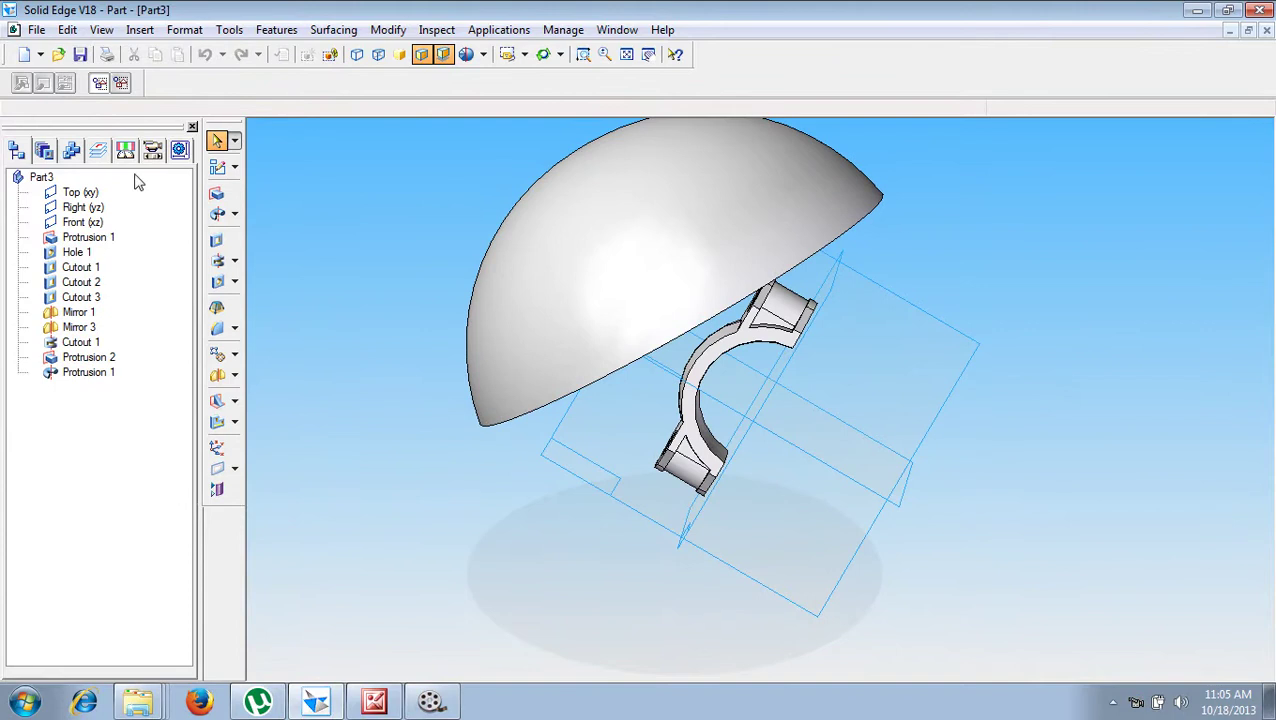
Step: Reopen the profile of the revolved protrusion for editing and delete all of its sketch geometry and dimensions
right_click(116, 376)
click(236, 621)
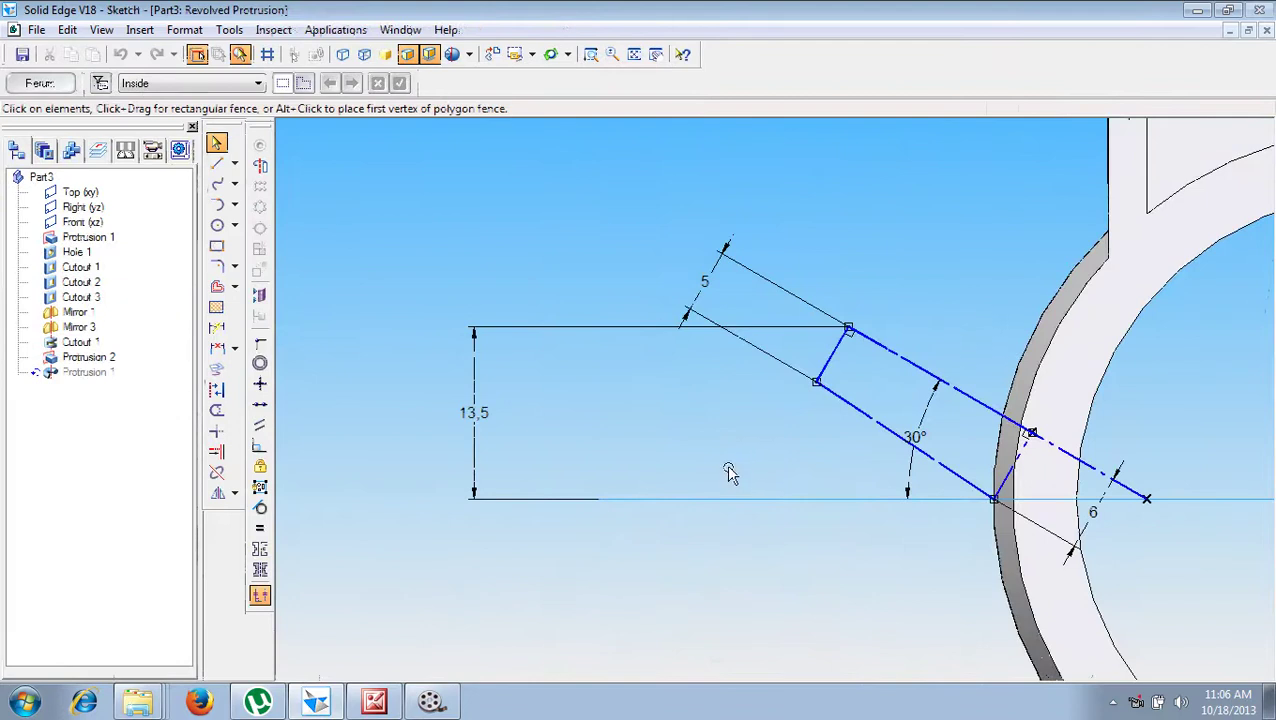
key(ctrl+a)
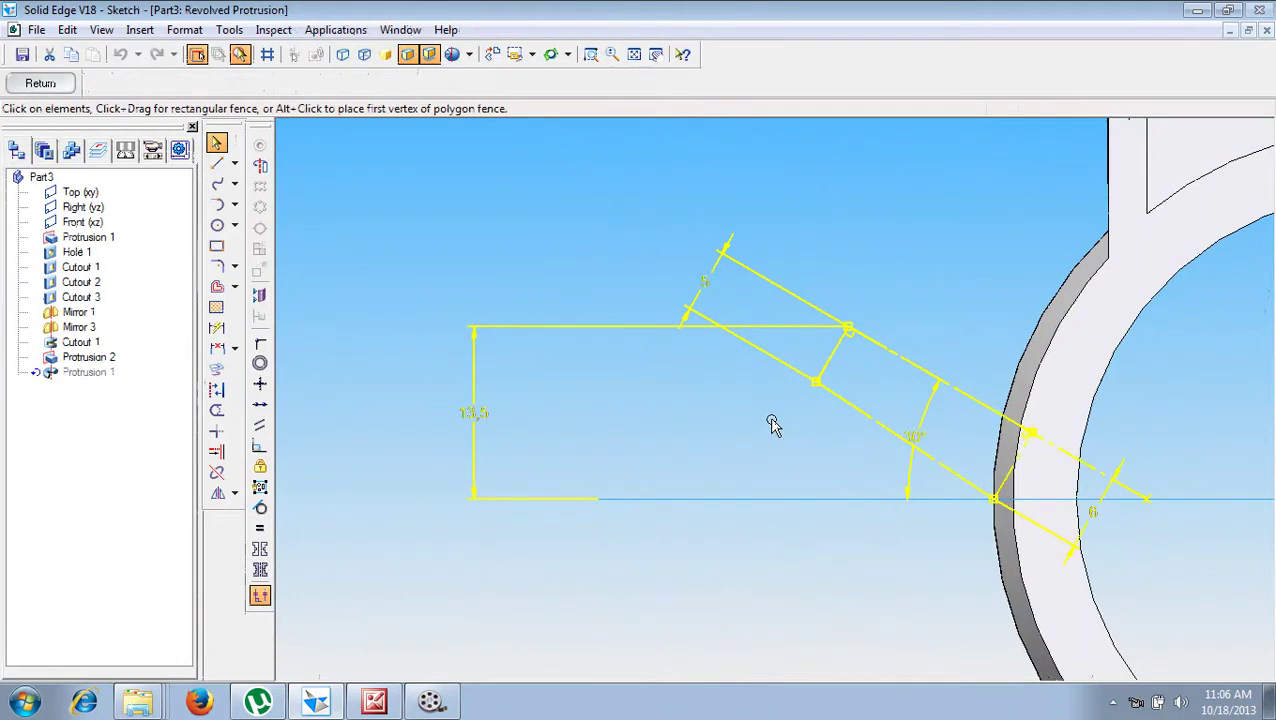
key(Delete)
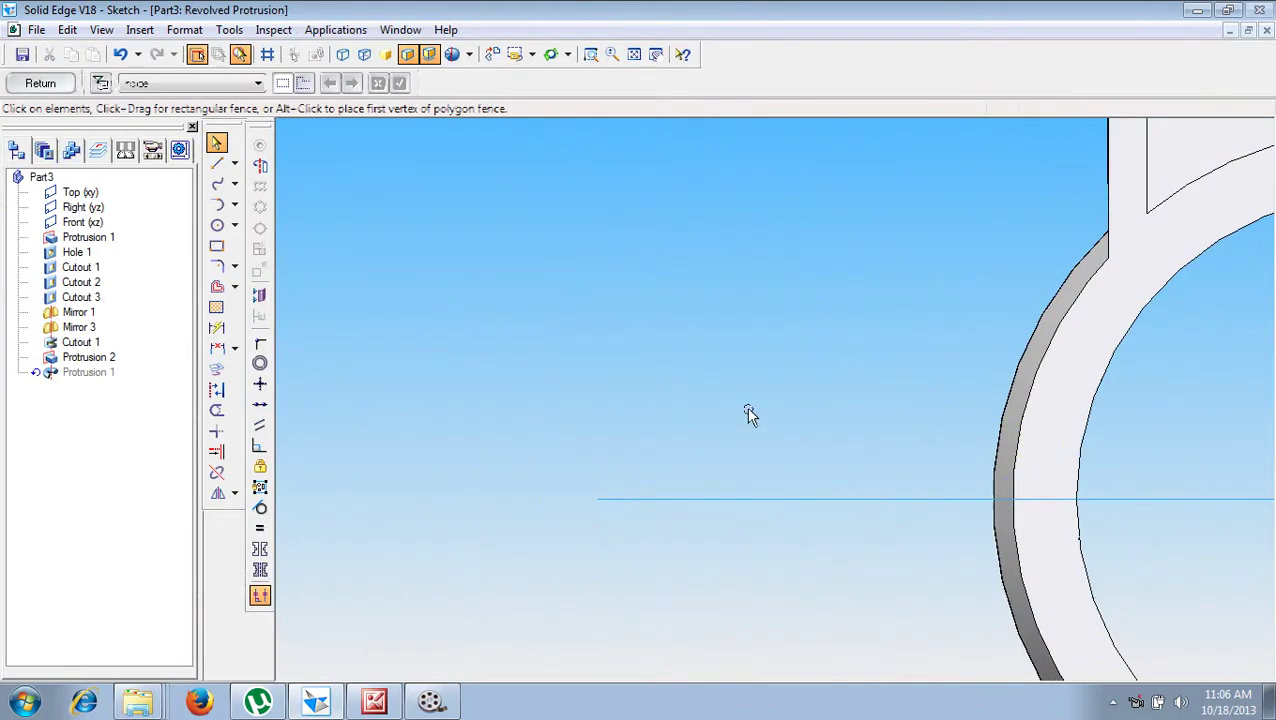
Step: Draw an inclined line from the horizontal reference line inside the ring up to a point outside it, about 16 mm above the reference
click(217, 163)
click(1150, 497)
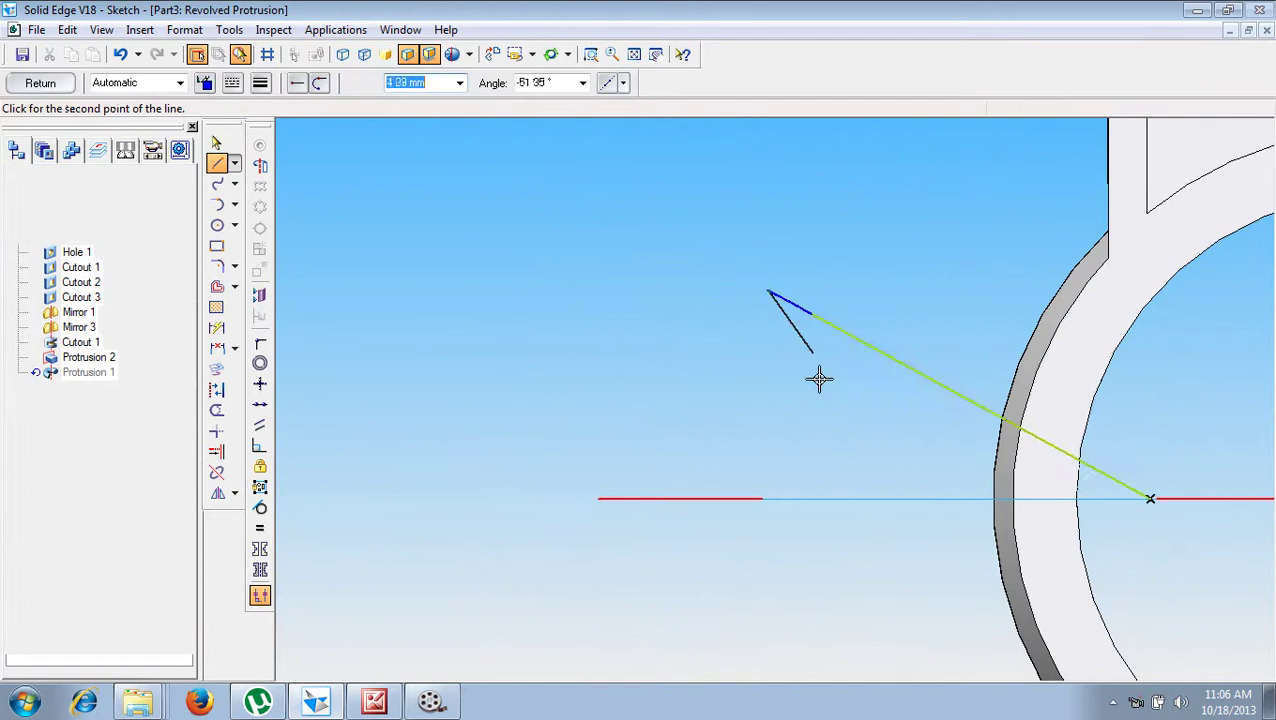
click(769, 291)
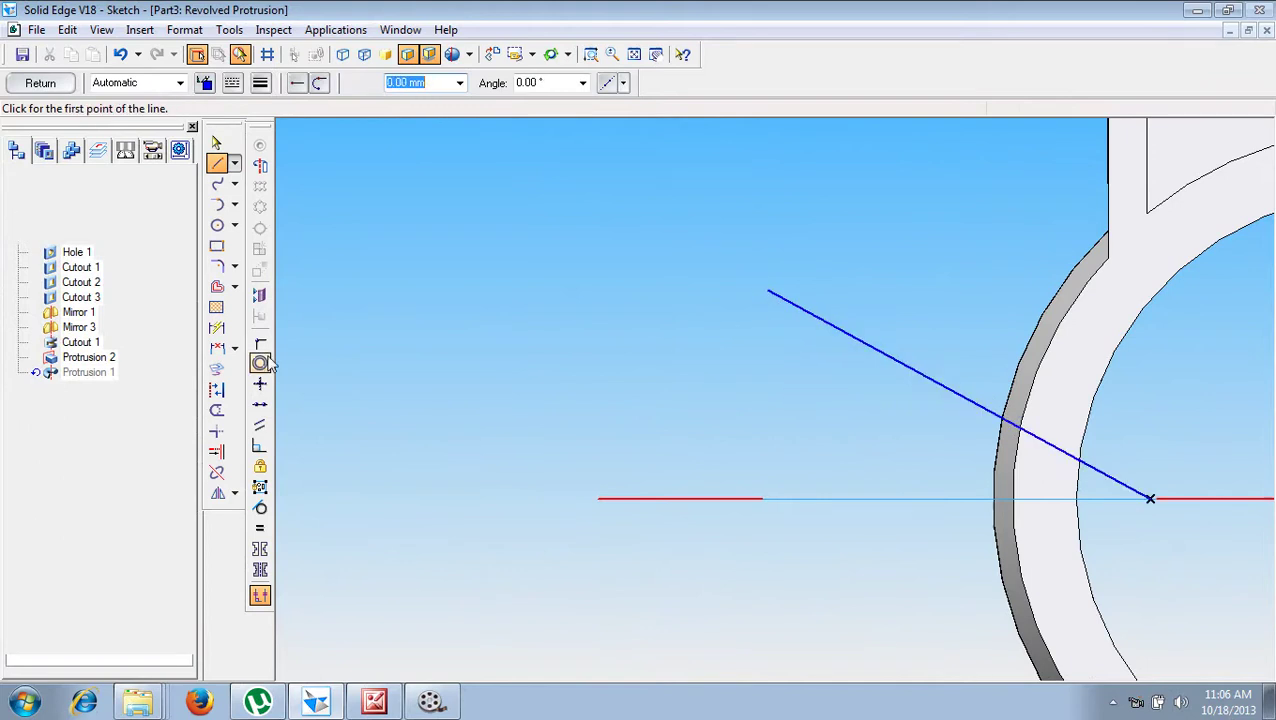
Step: Try to dimension the angle between the inclined line and the horizontal reference line, and undo the attempt
click(217, 348)
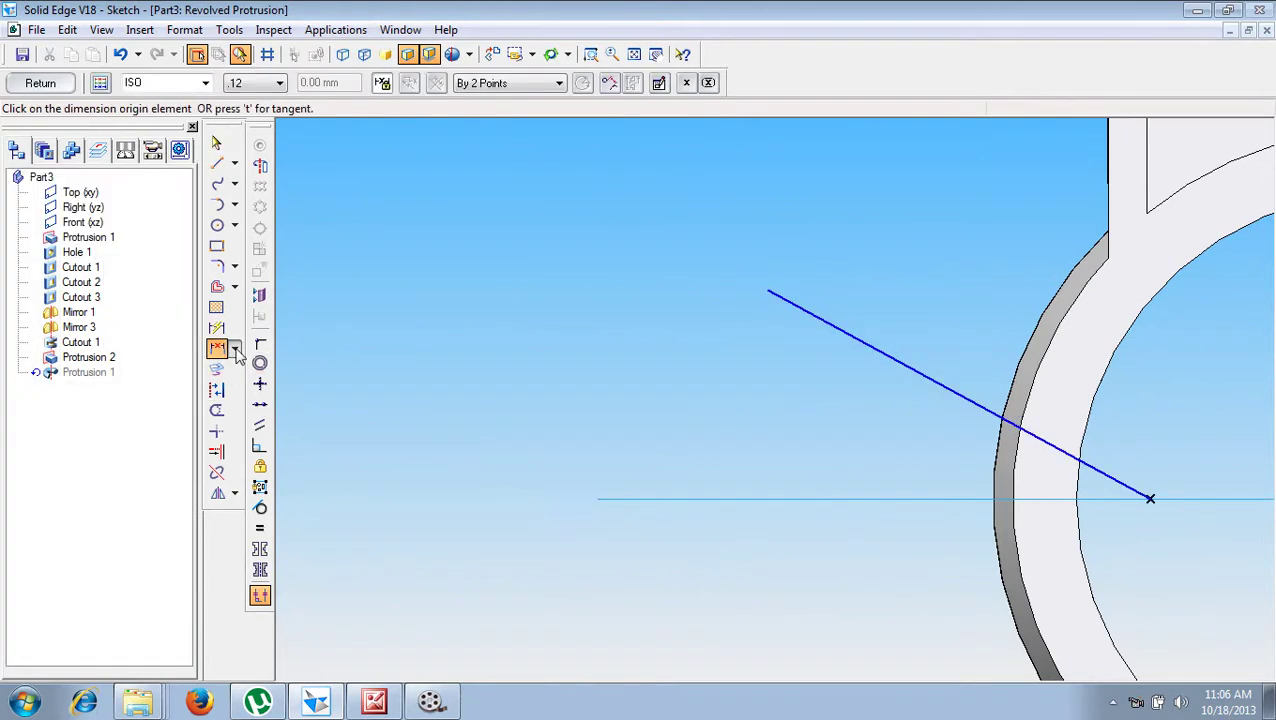
click(955, 392)
click(920, 498)
click(821, 461)
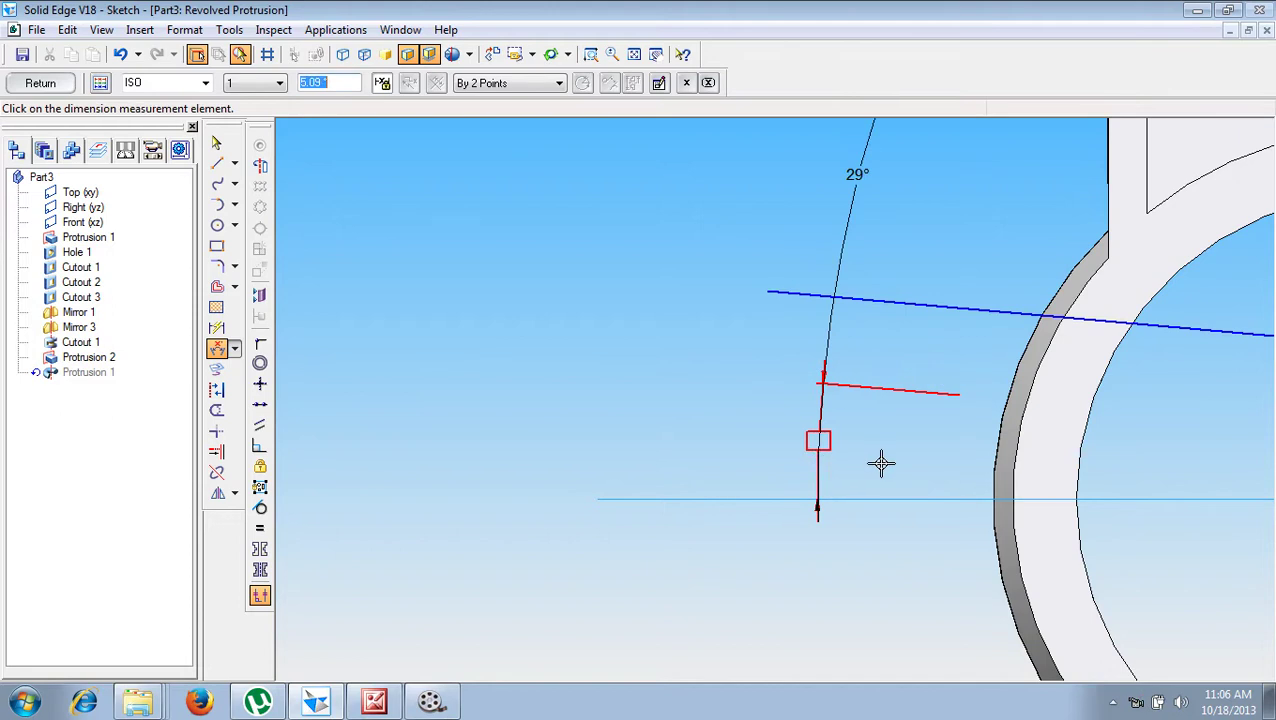
key(ctrl+z)
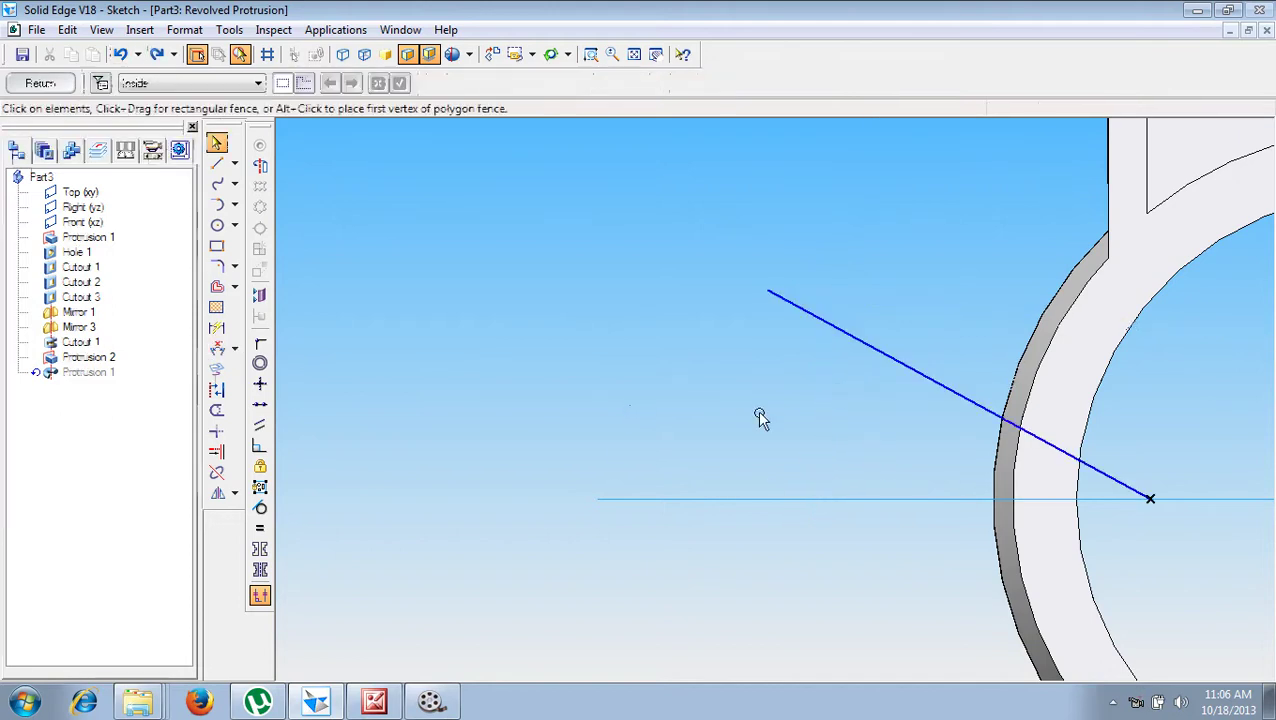
Step: Dimension the angle between the inclined line and the horizontal reference line and set it to 30°
click(217, 348)
click(809, 335)
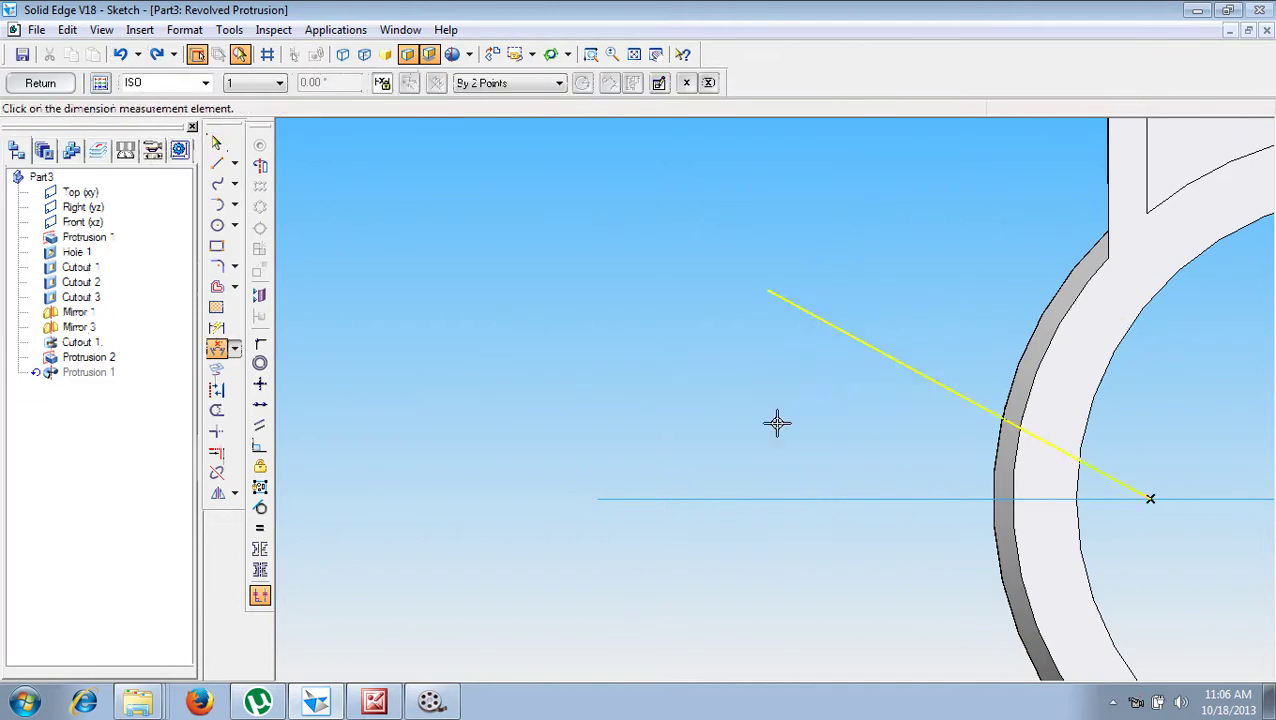
click(763, 498)
click(652, 433)
text(30)
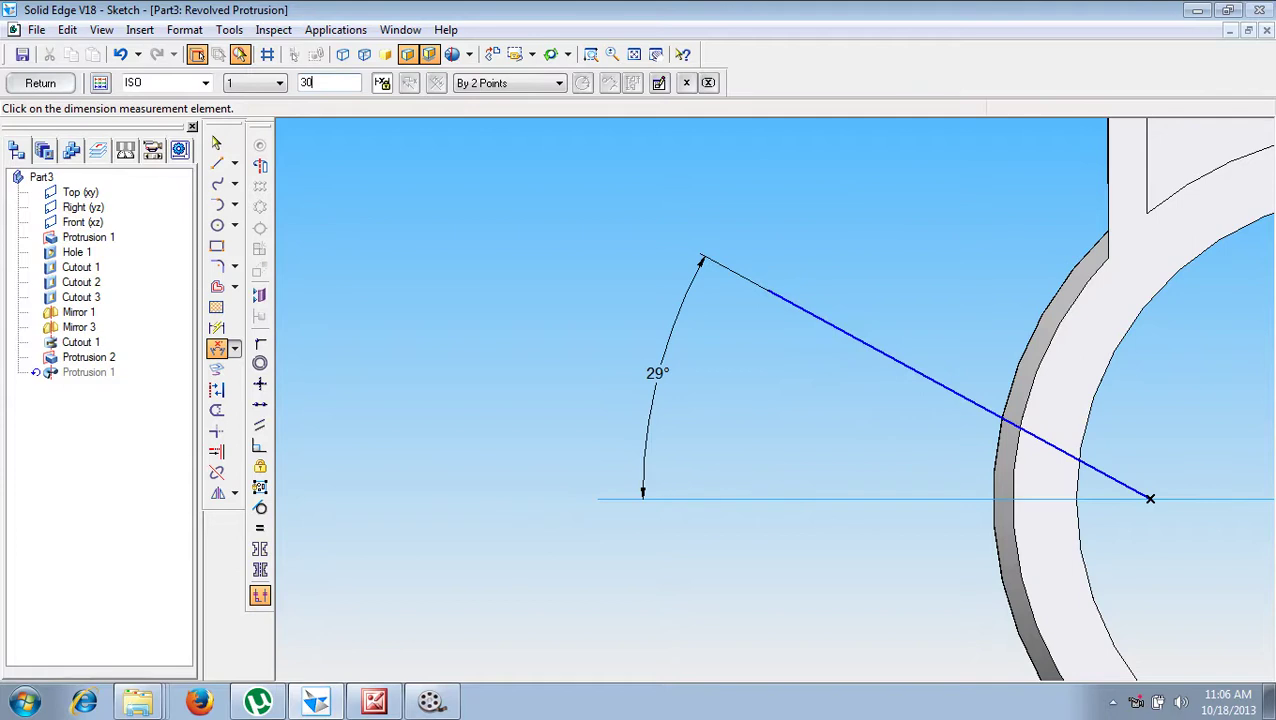
key(Return)
Step: Add a vertical dimension from the horizontal reference line to the inclined line's upper end and set it to 13.5 mm
click(234, 348)
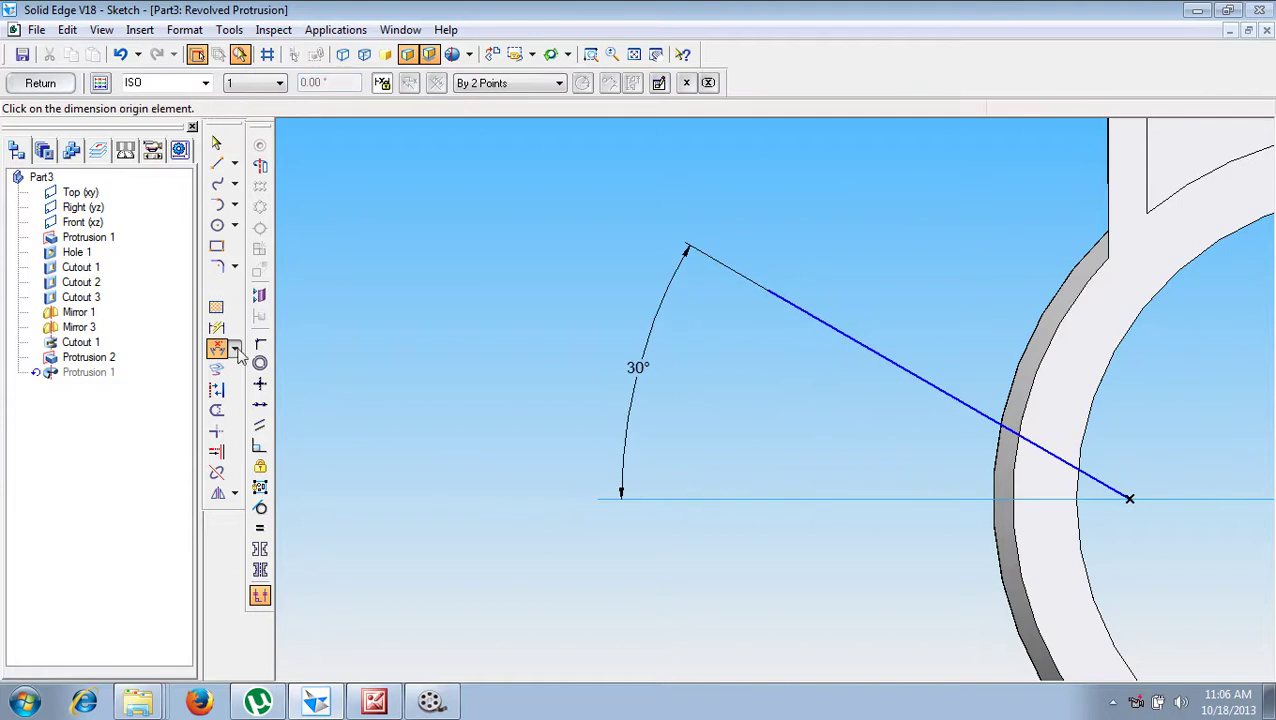
click(300, 348)
click(775, 294)
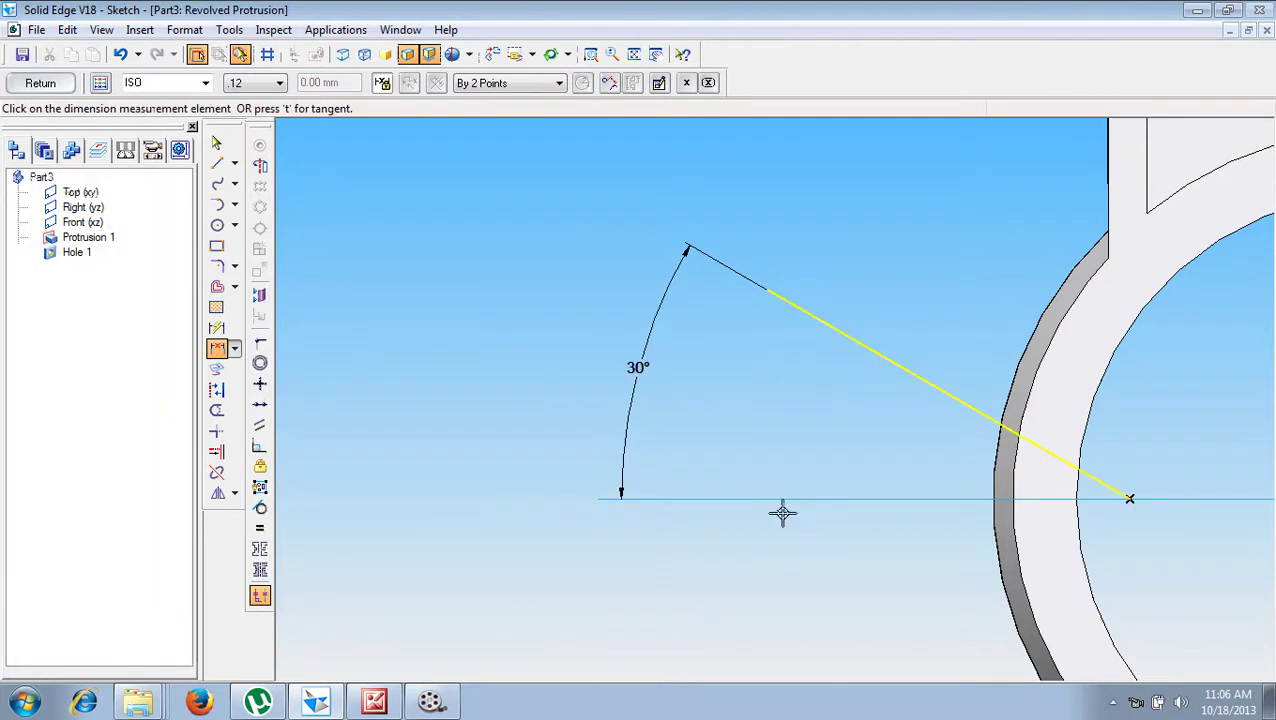
click(740, 499)
click(510, 83)
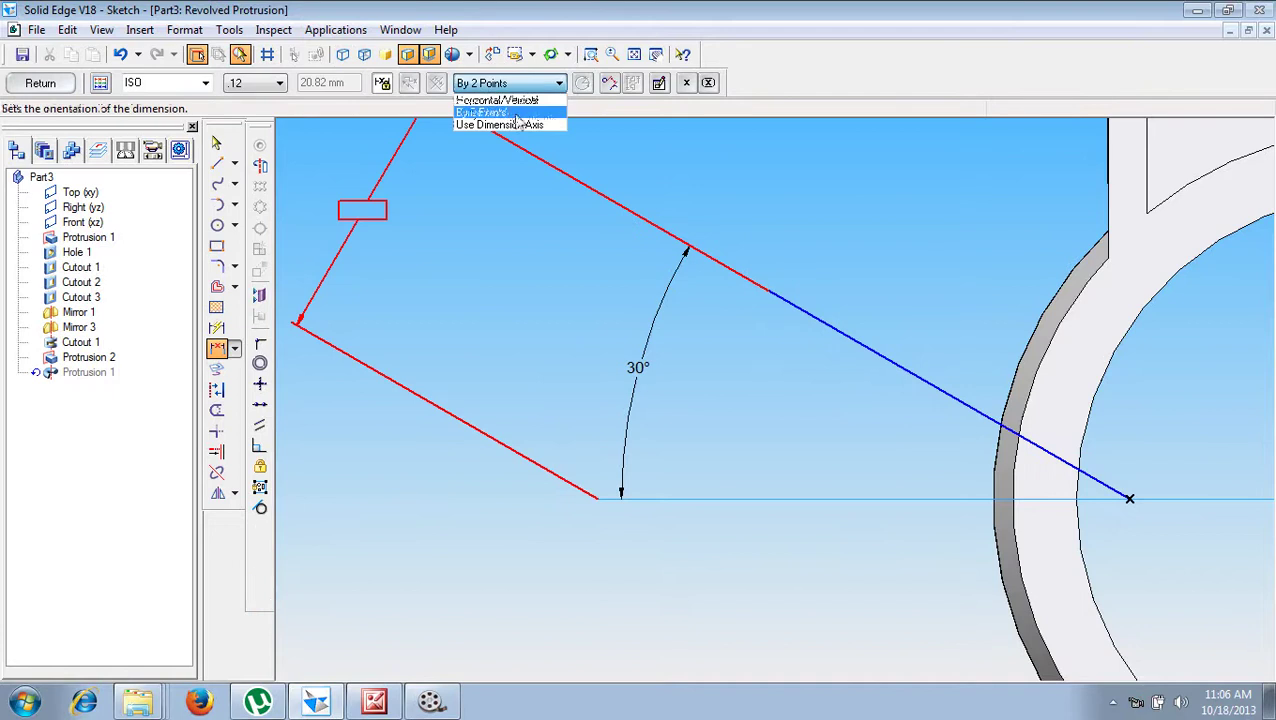
click(500, 99)
click(573, 371)
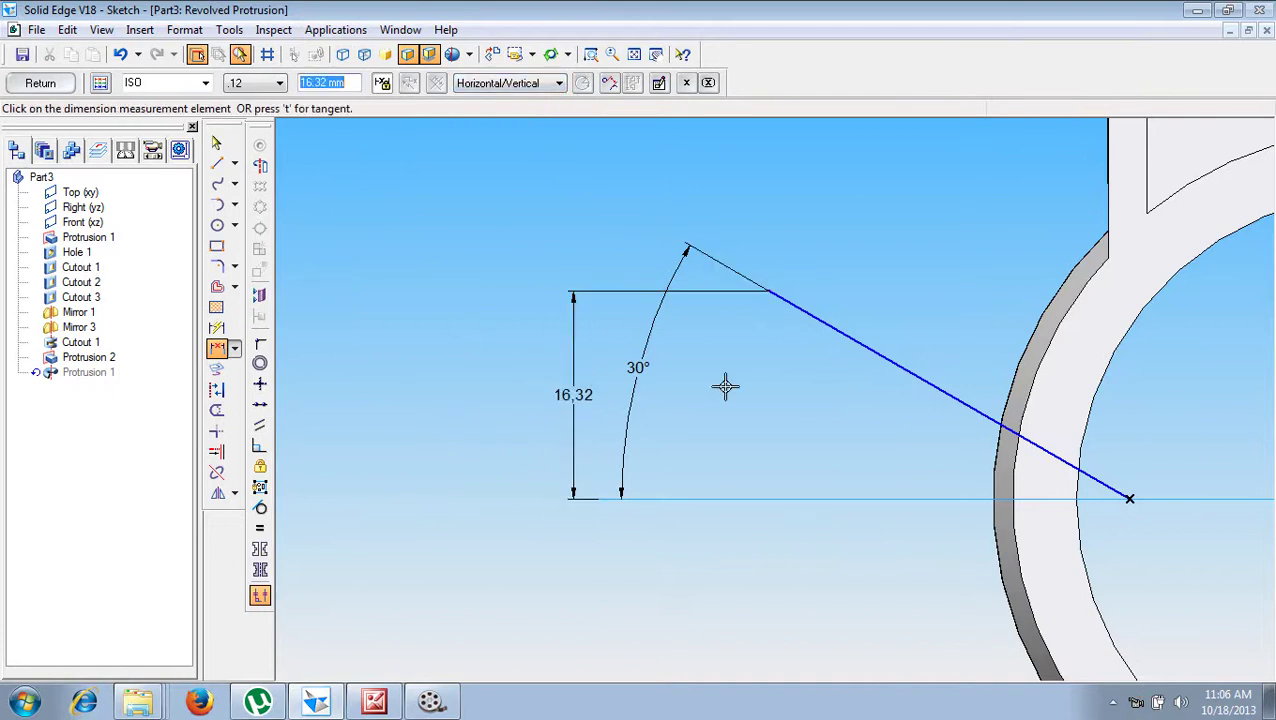
text(1.5)
key(Return)
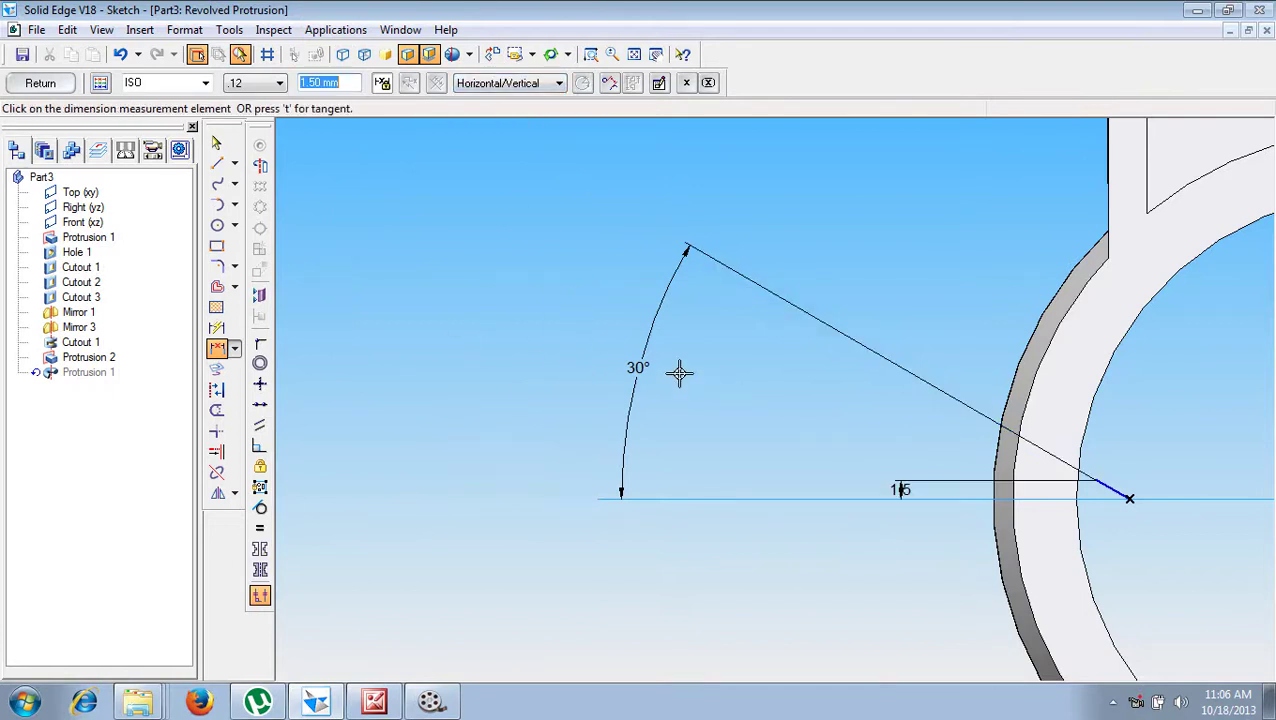
text(13.5)
key(Return)
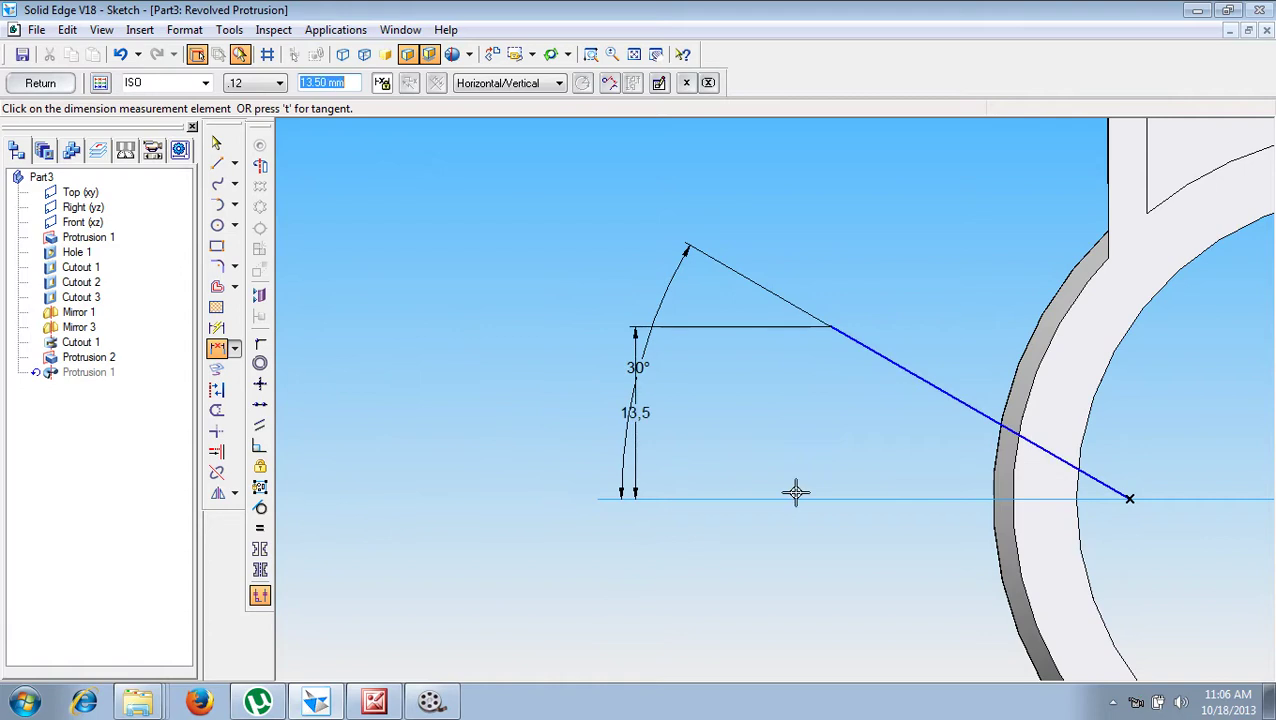
Step: Draw the profile's outer end as a line about 4.6 mm long, perpendicular to the inclined line at its upper end
click(217, 163)
click(831, 328)
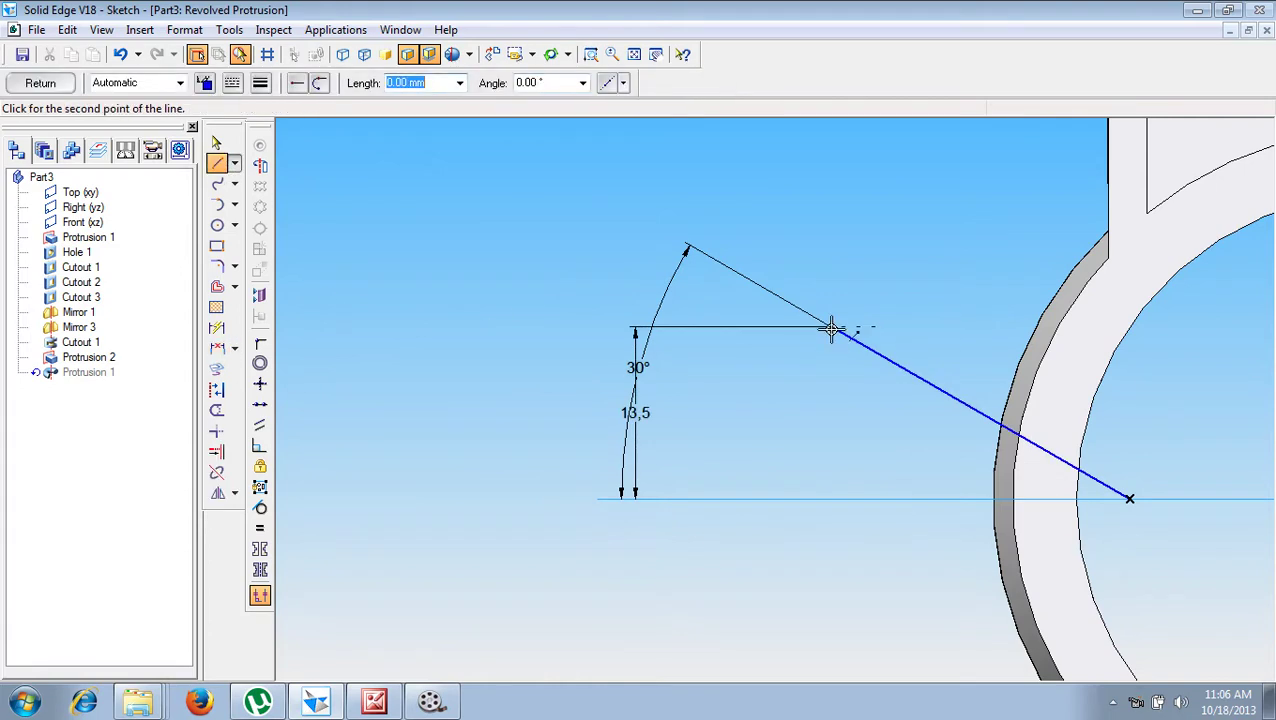
click(802, 377)
right_click(868, 450)
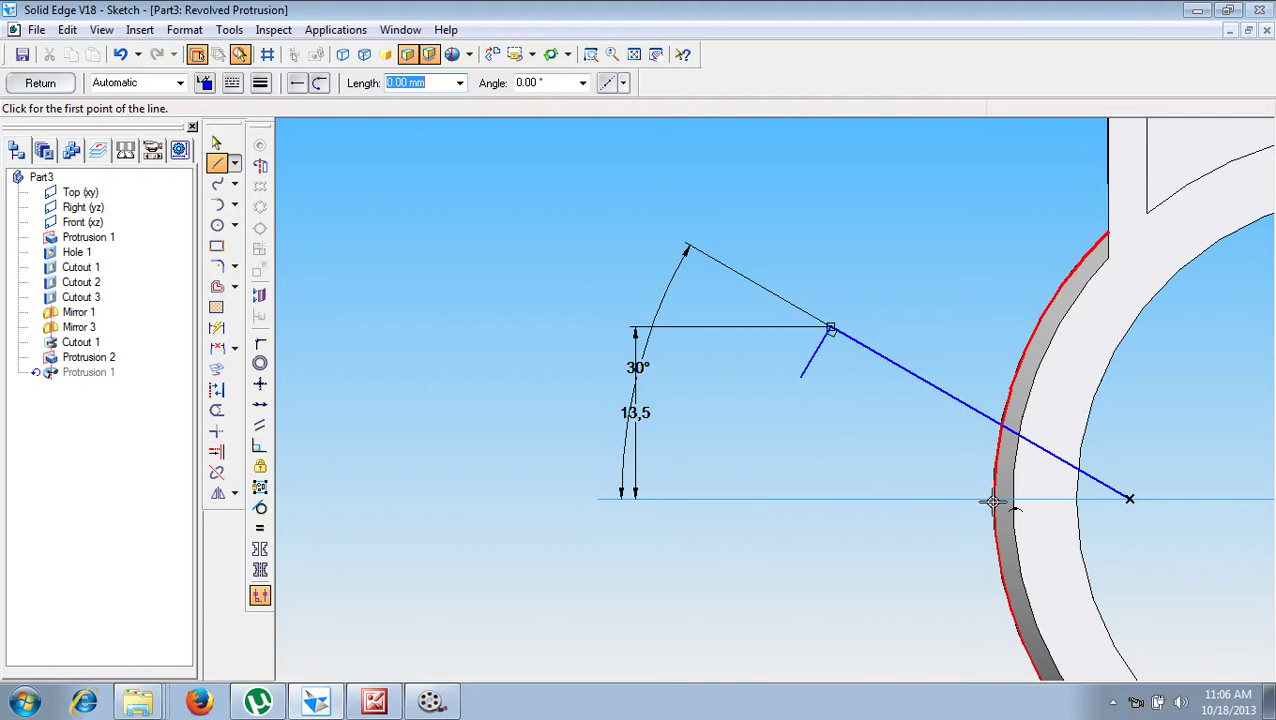
Step: Draw the inner end line from the ring's outer edge at the horizontal reference to the inclined line and constrain it perpendicular to that line
click(994, 500)
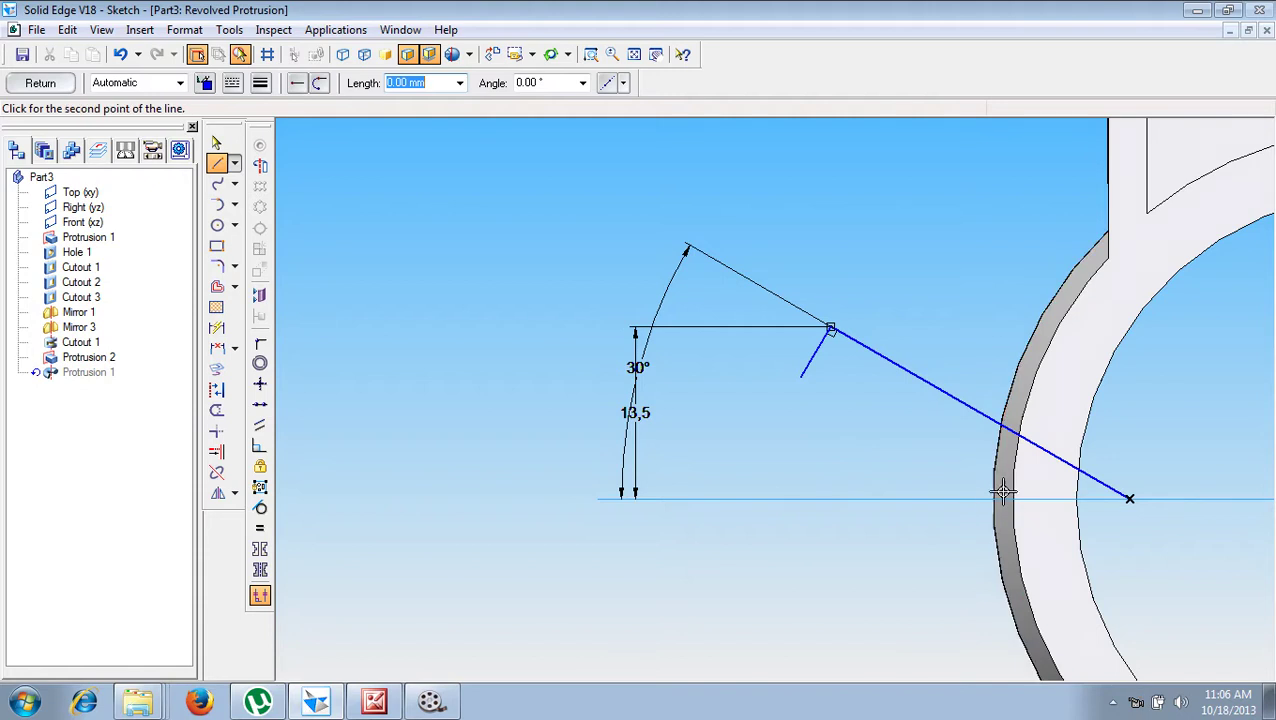
click(1034, 443)
right_click(1095, 432)
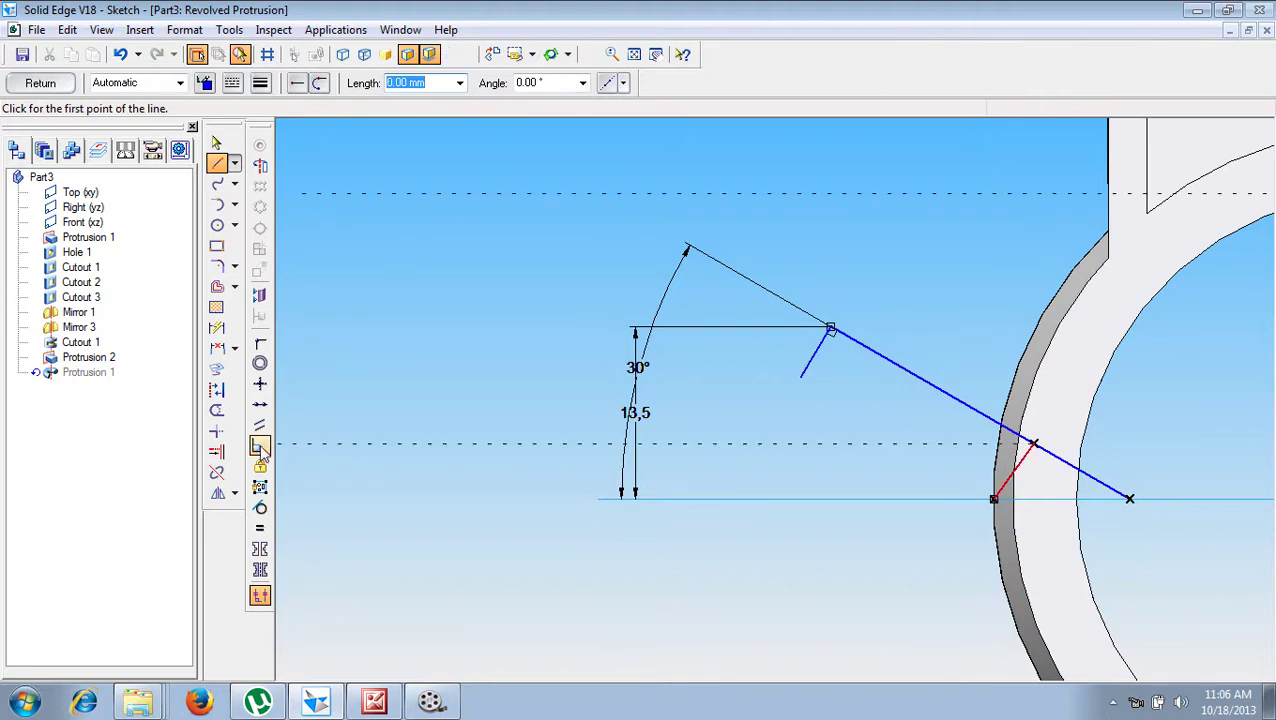
click(259, 446)
click(1004, 427)
click(1012, 468)
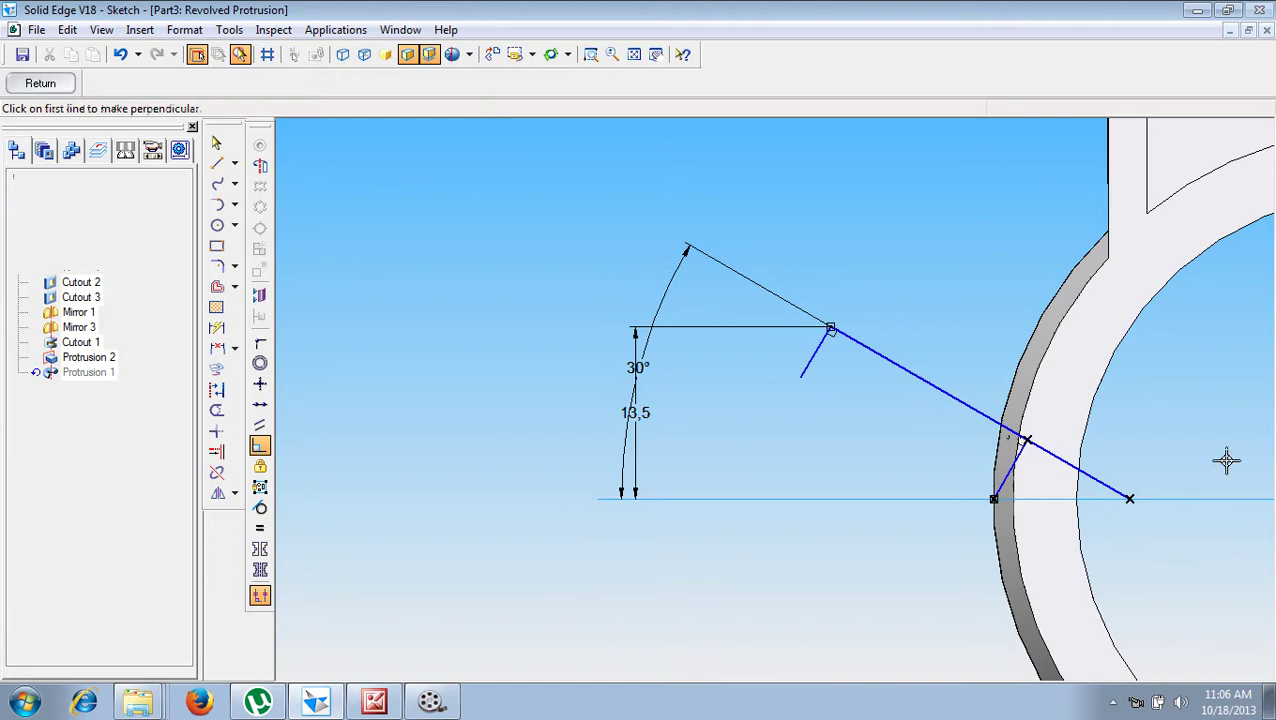
Step: Dimension the outer end line's length by two points and set it to 5 mm
click(220, 347)
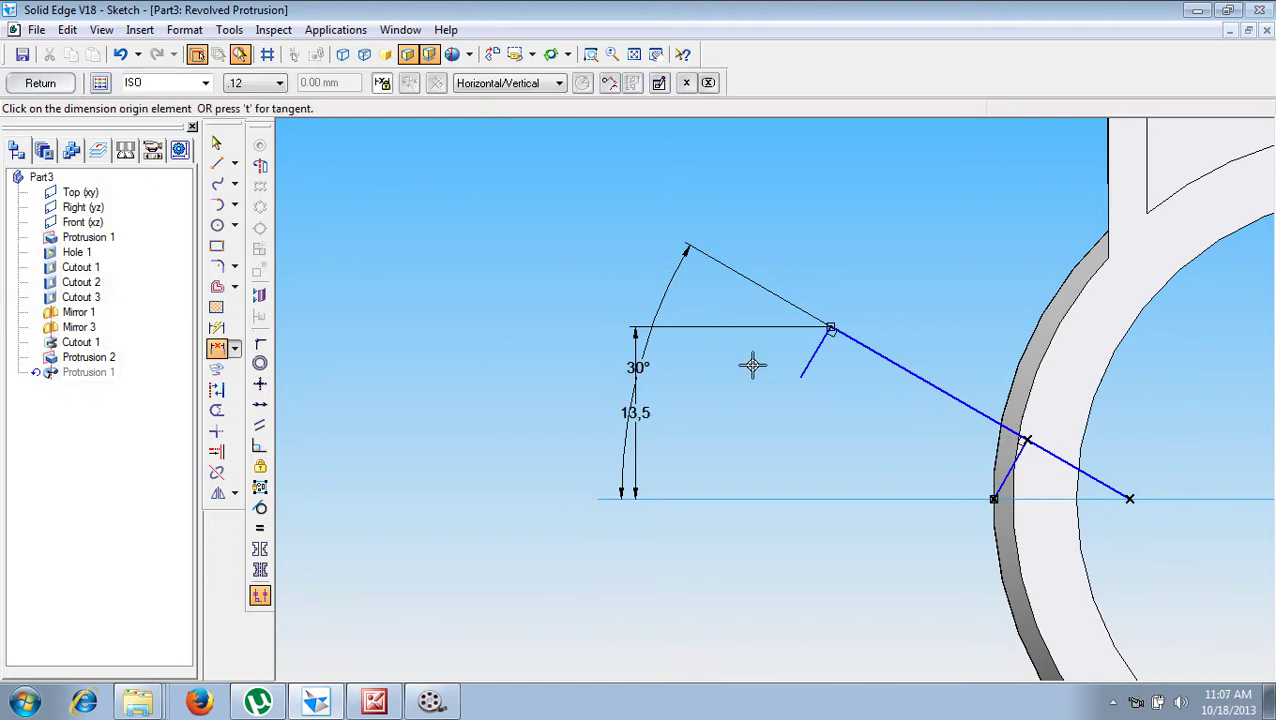
click(829, 330)
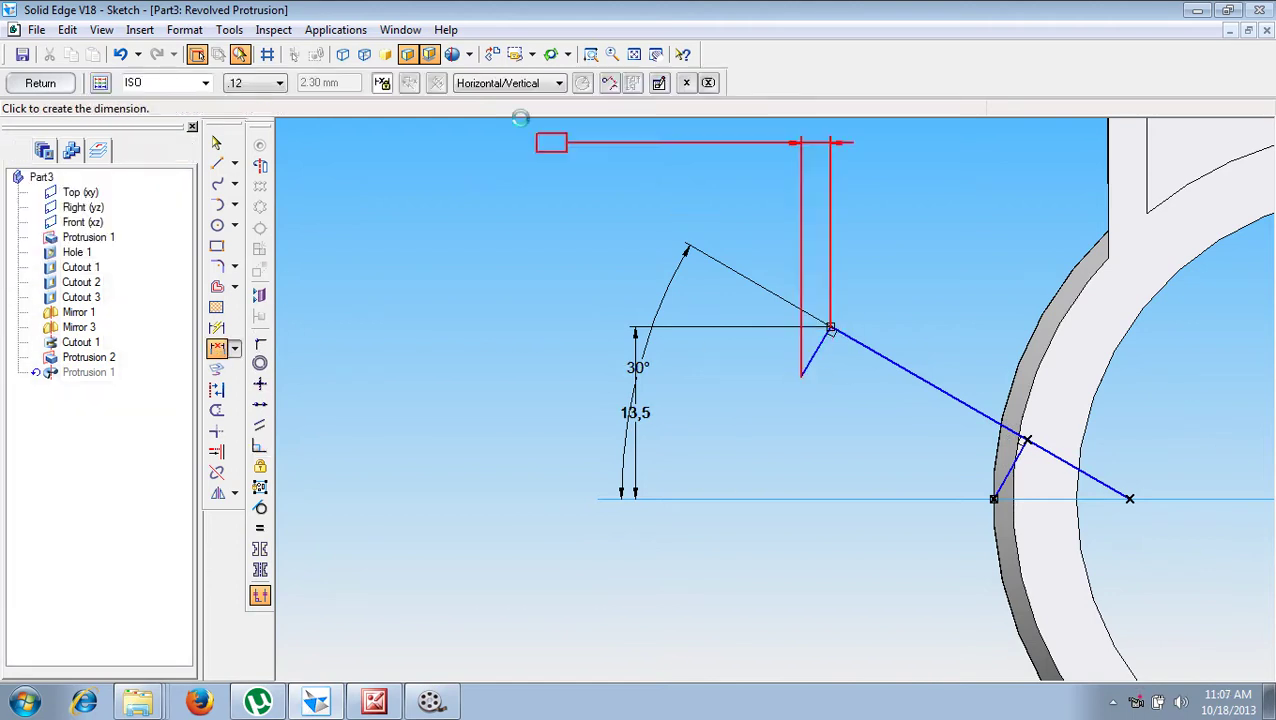
click(505, 83)
click(485, 110)
click(528, 213)
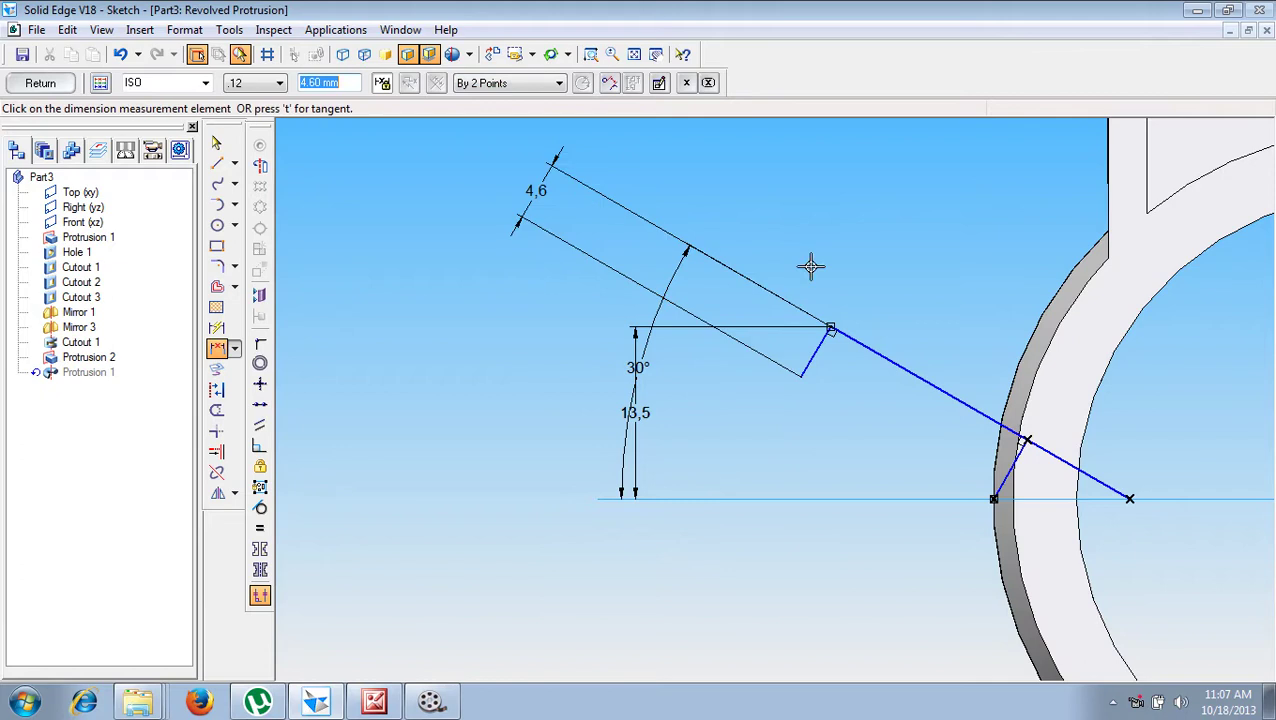
text(5)
key(Return)
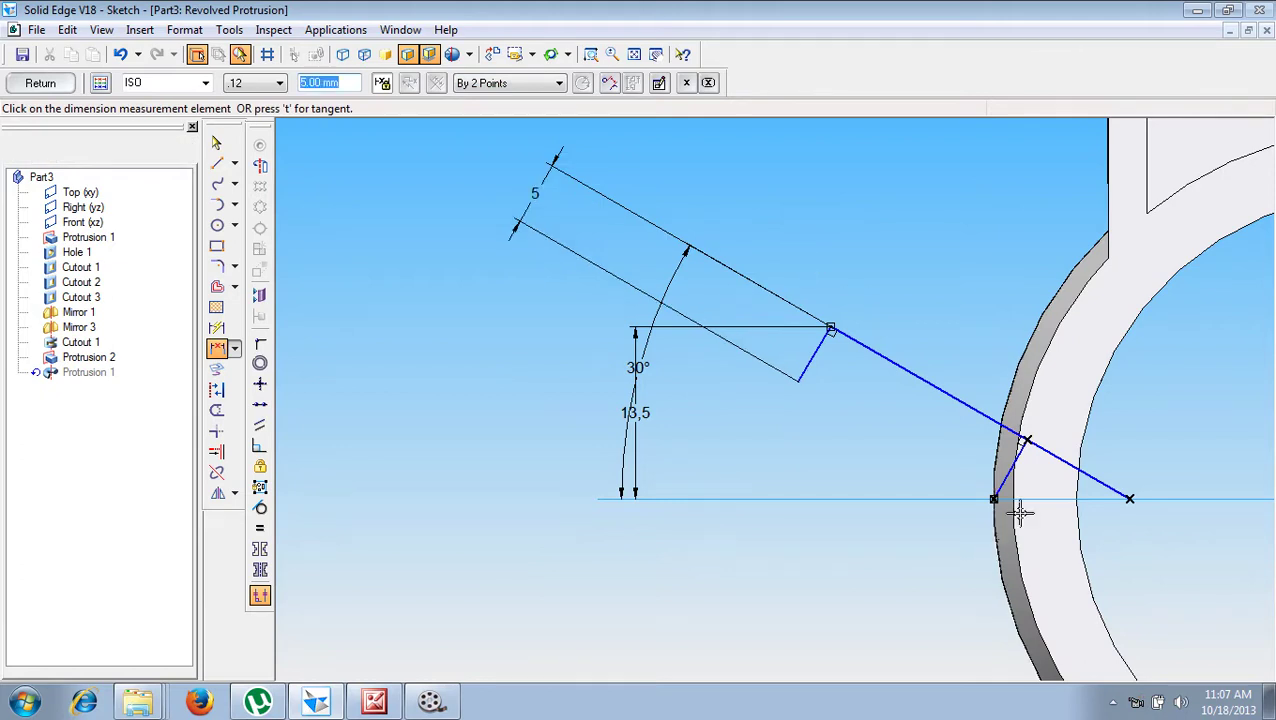
Step: Dimension the inner end line's length and set it to 6 mm
click(1035, 455)
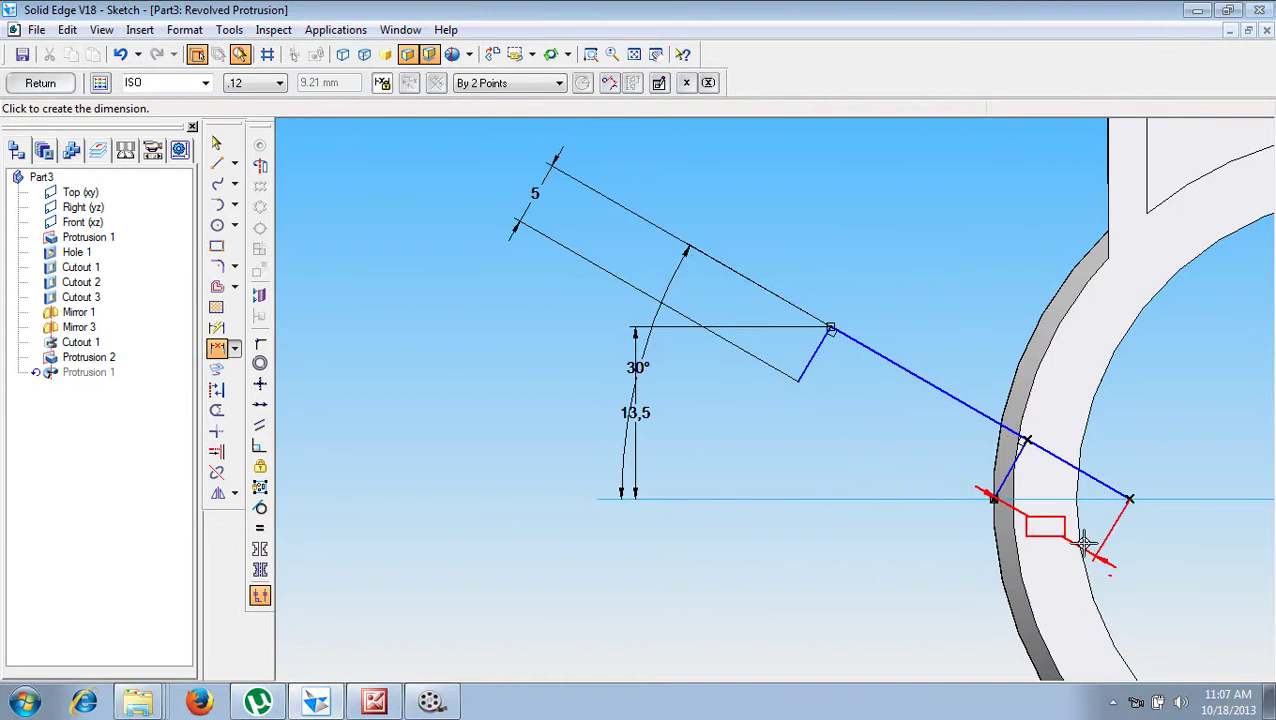
click(902, 430)
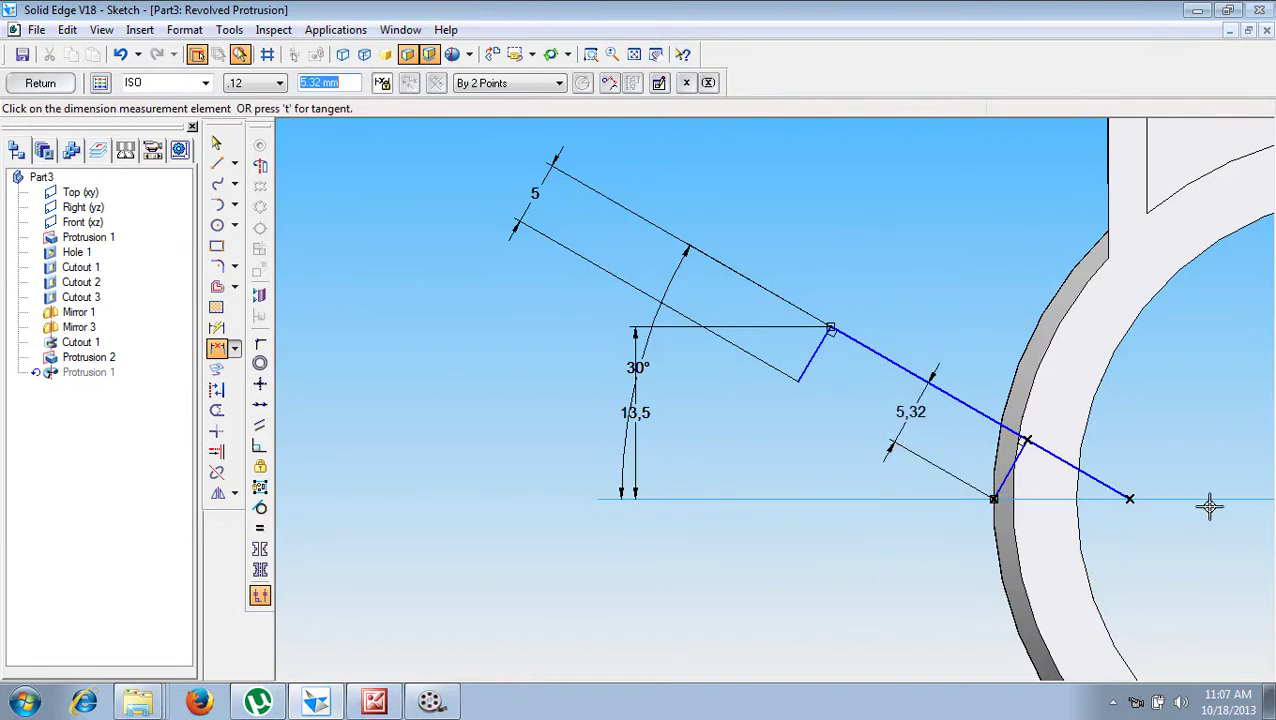
text(6)
key(Return)
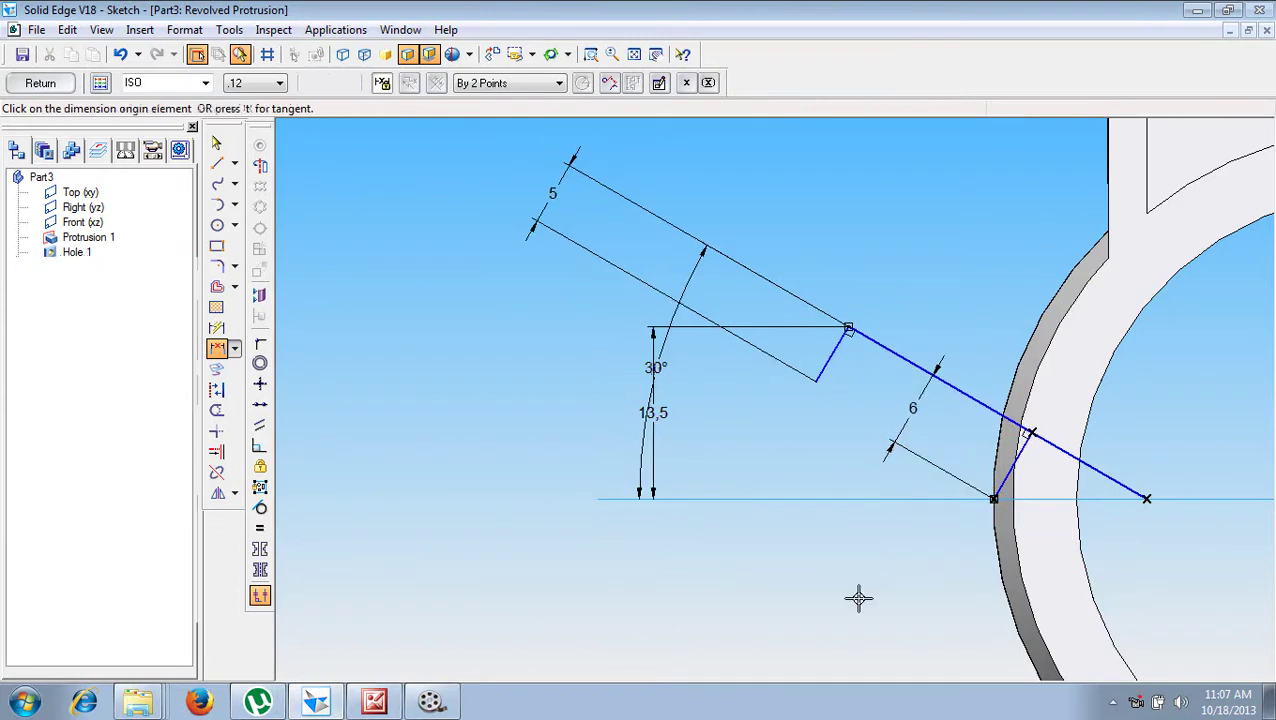
Step: Join the lower ends of the two end lines with a line and define the 30° inclined line as the axis of revolution
click(217, 162)
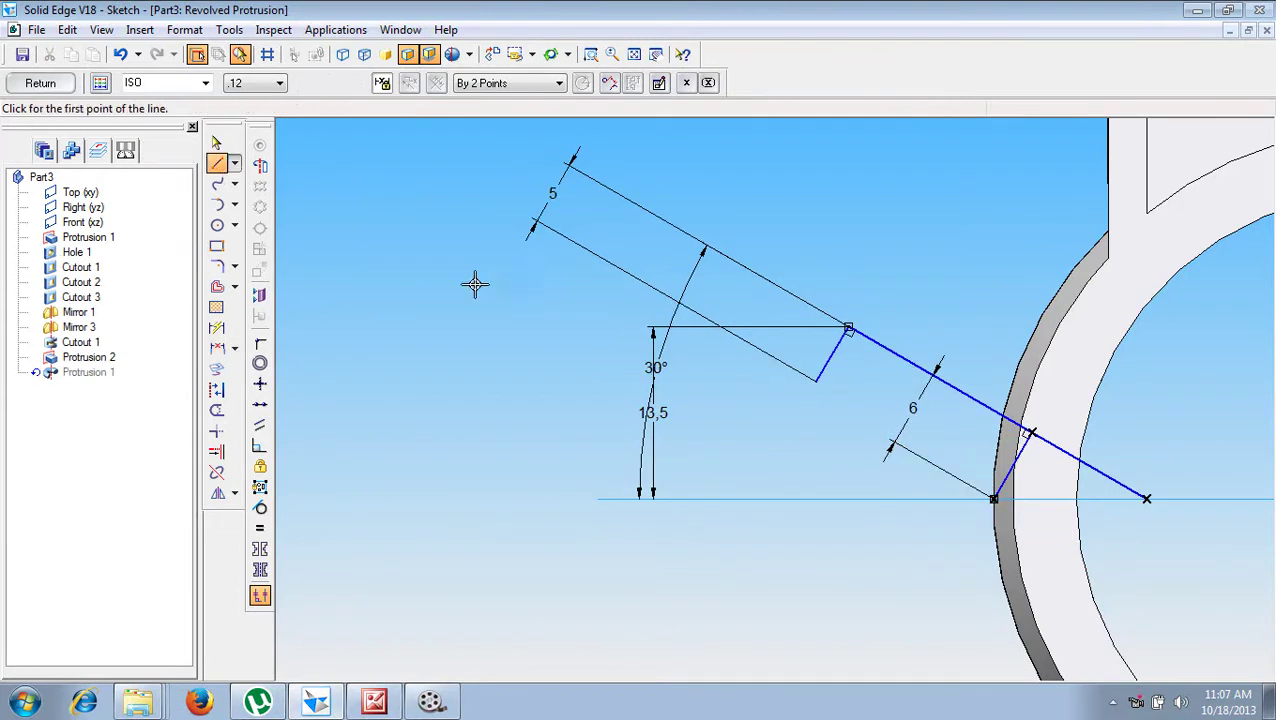
click(815, 383)
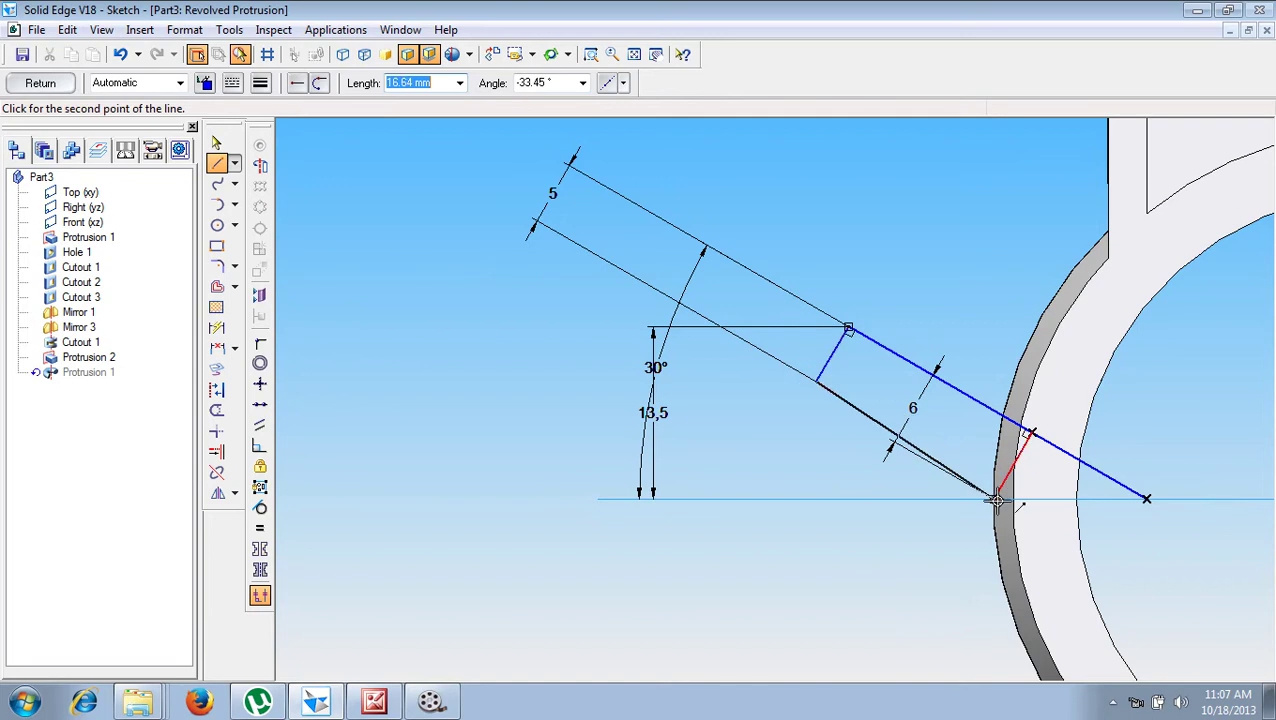
click(995, 499)
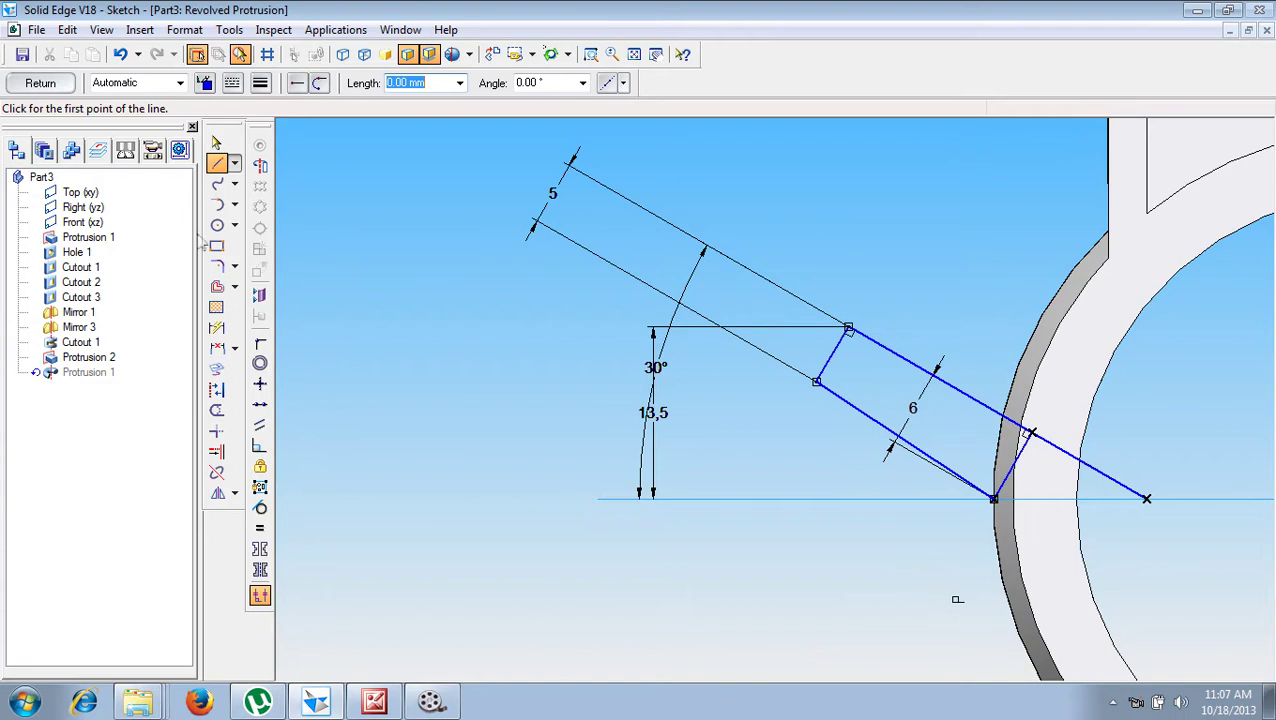
click(259, 165)
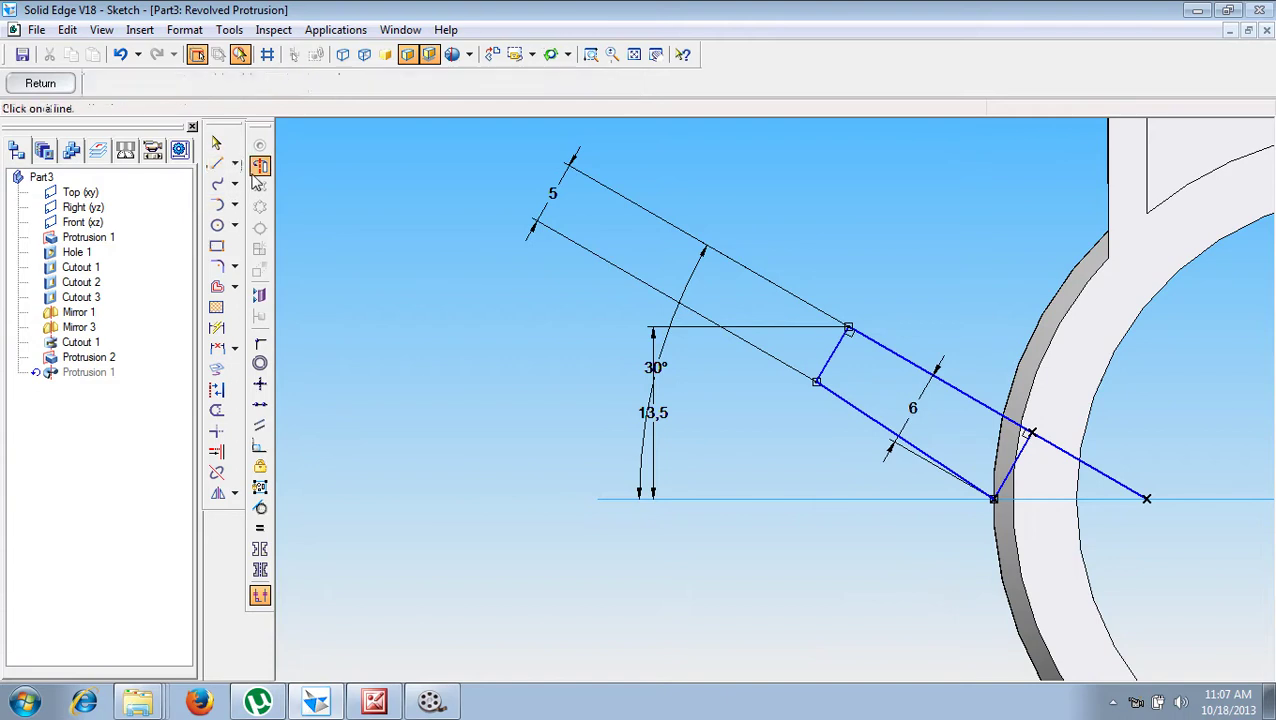
click(963, 386)
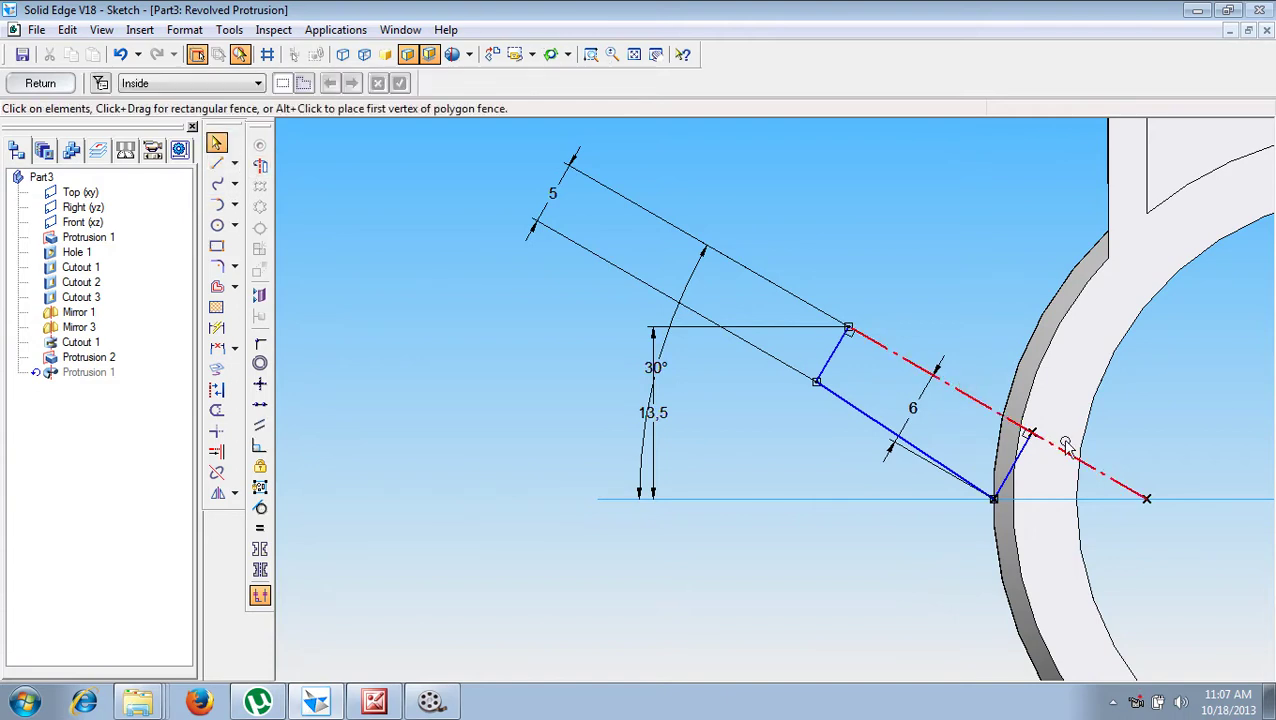
Step: Try to finish the profile sketch, inspect the reported profile error, and dismiss the error report
click(40, 83)
click(103, 210)
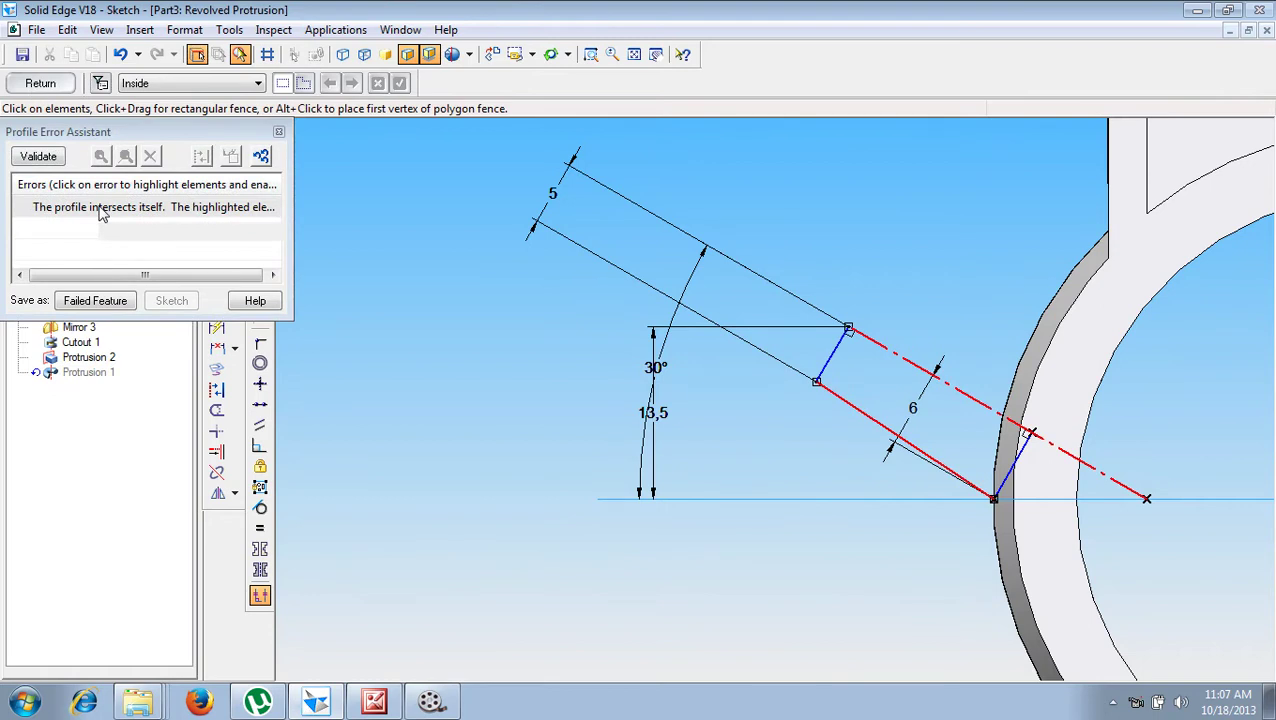
click(279, 131)
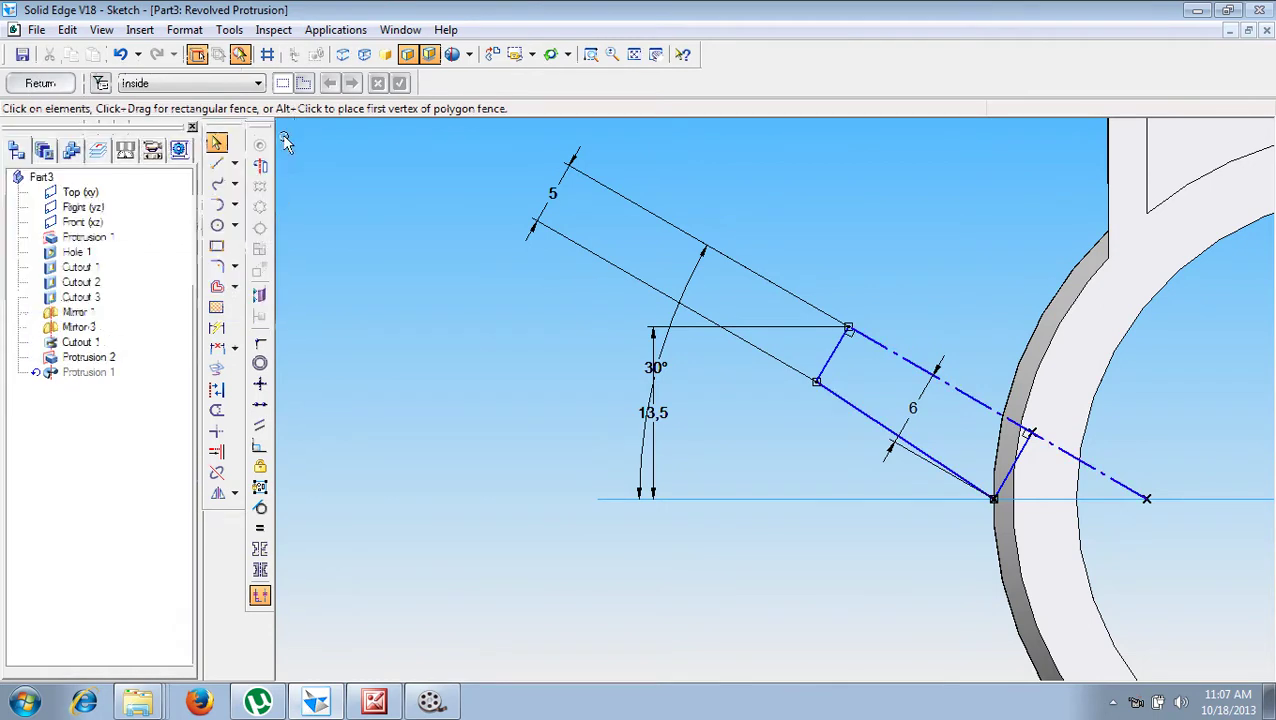
click(218, 163)
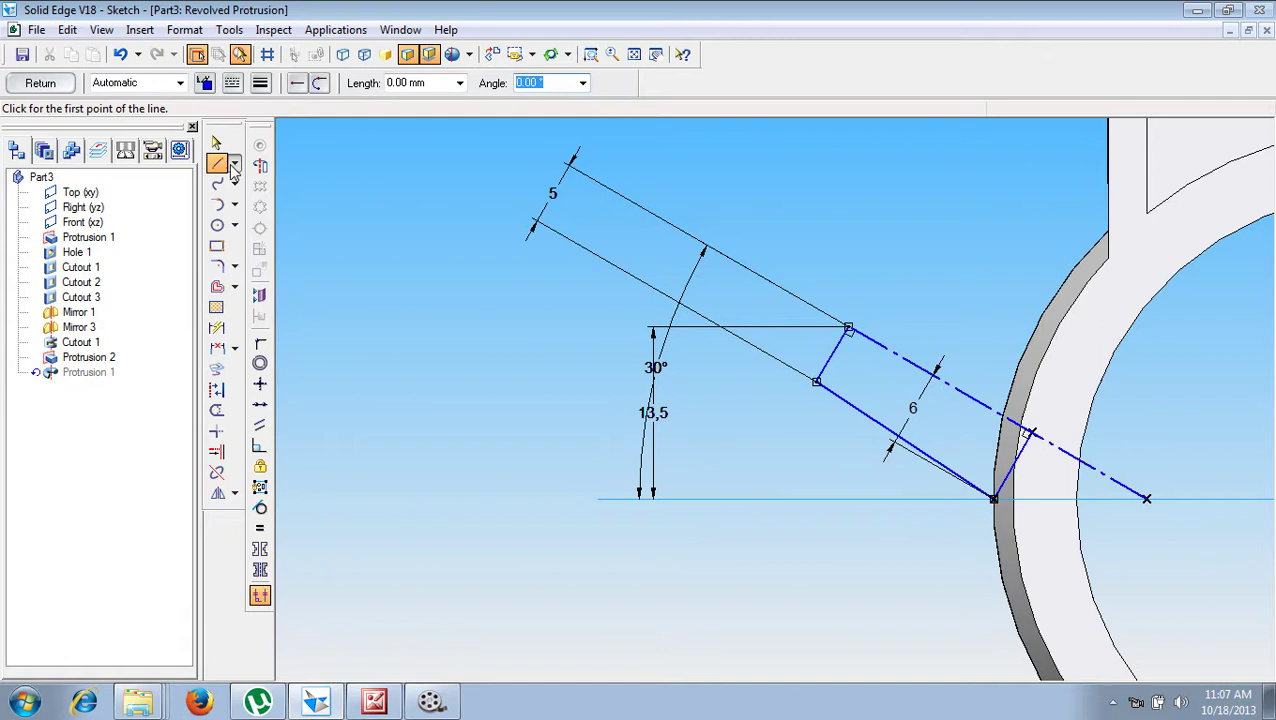
click(849, 329)
click(849, 328)
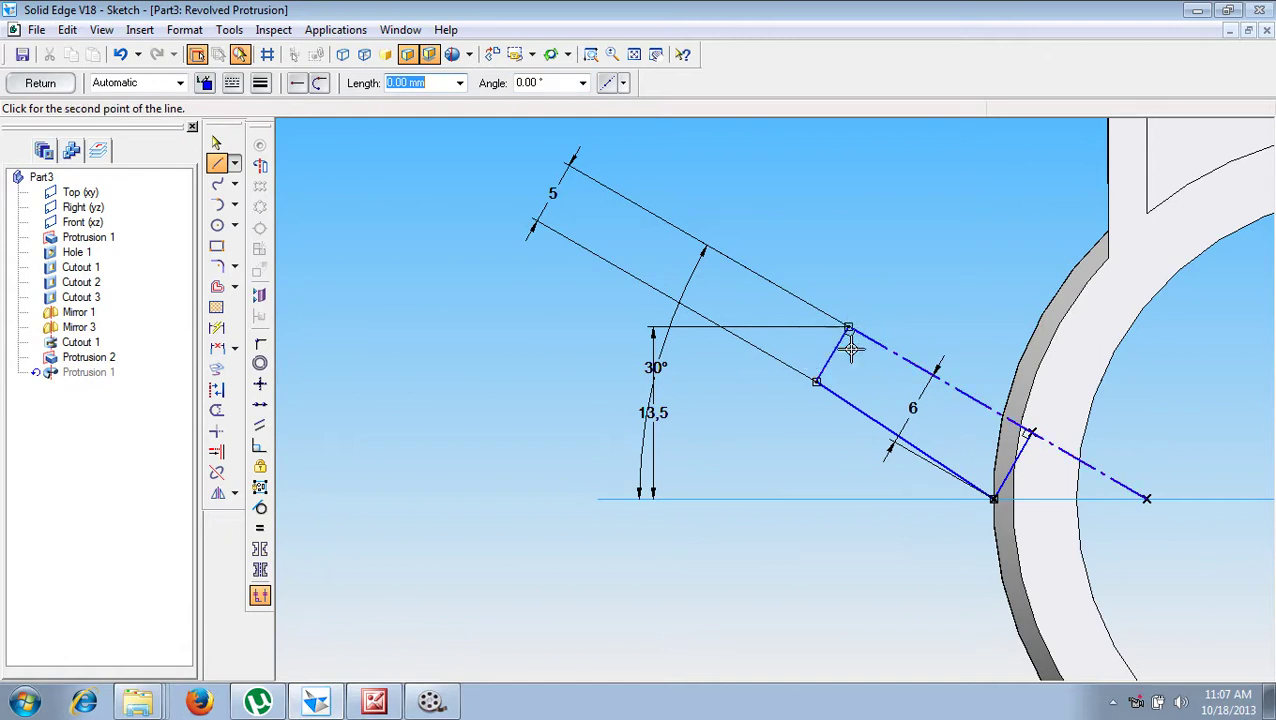
right_click(336, 422)
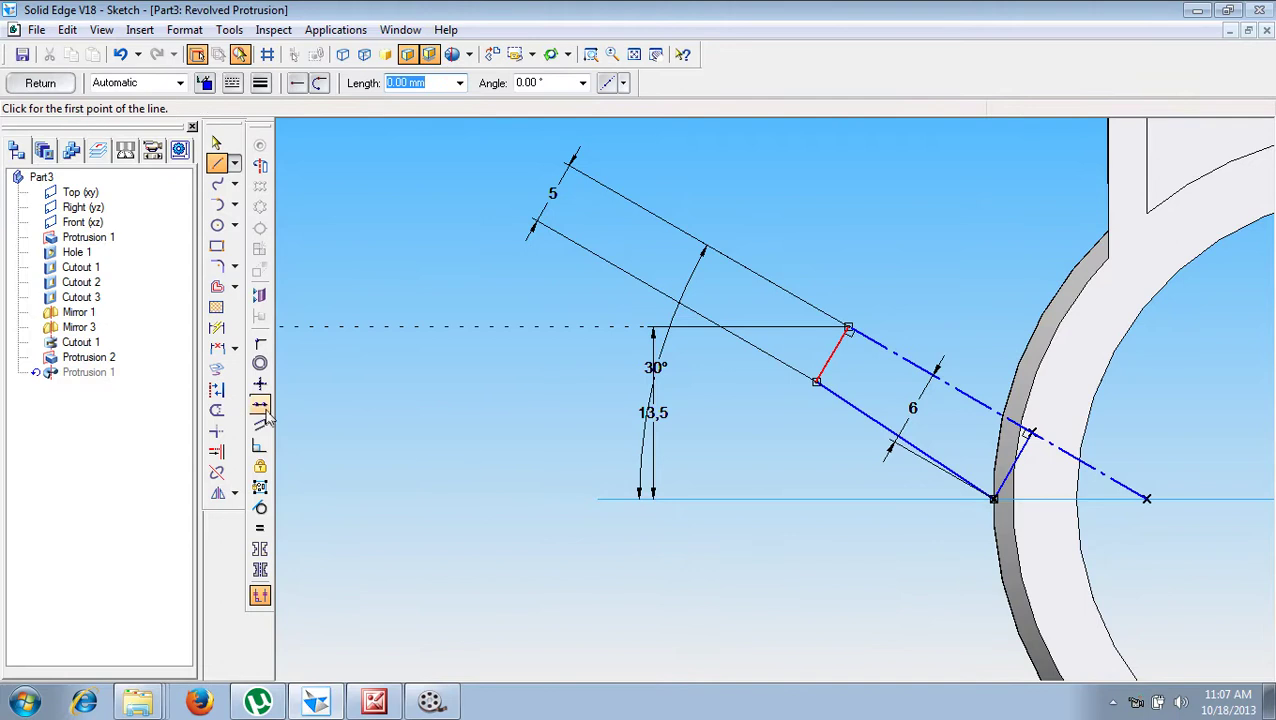
Step: Try to close the profile with a line along the inclined axis between the upper ends of the two end lines
click(218, 390)
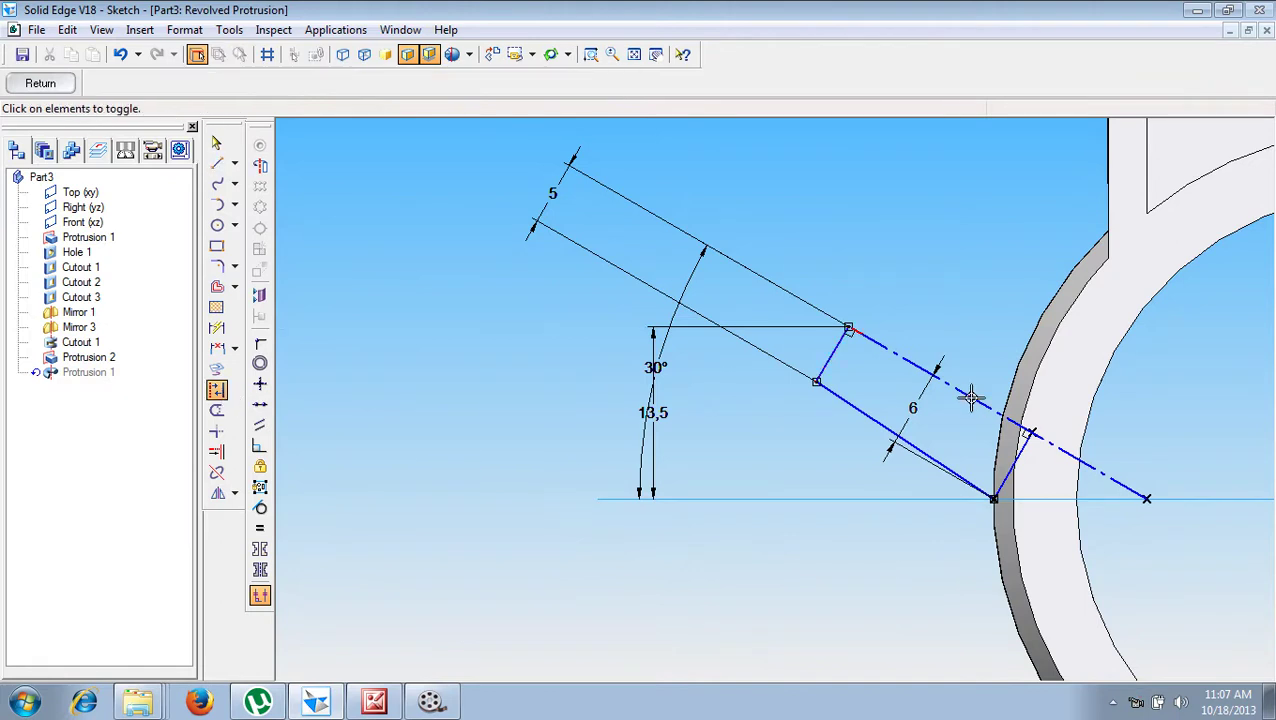
click(216, 165)
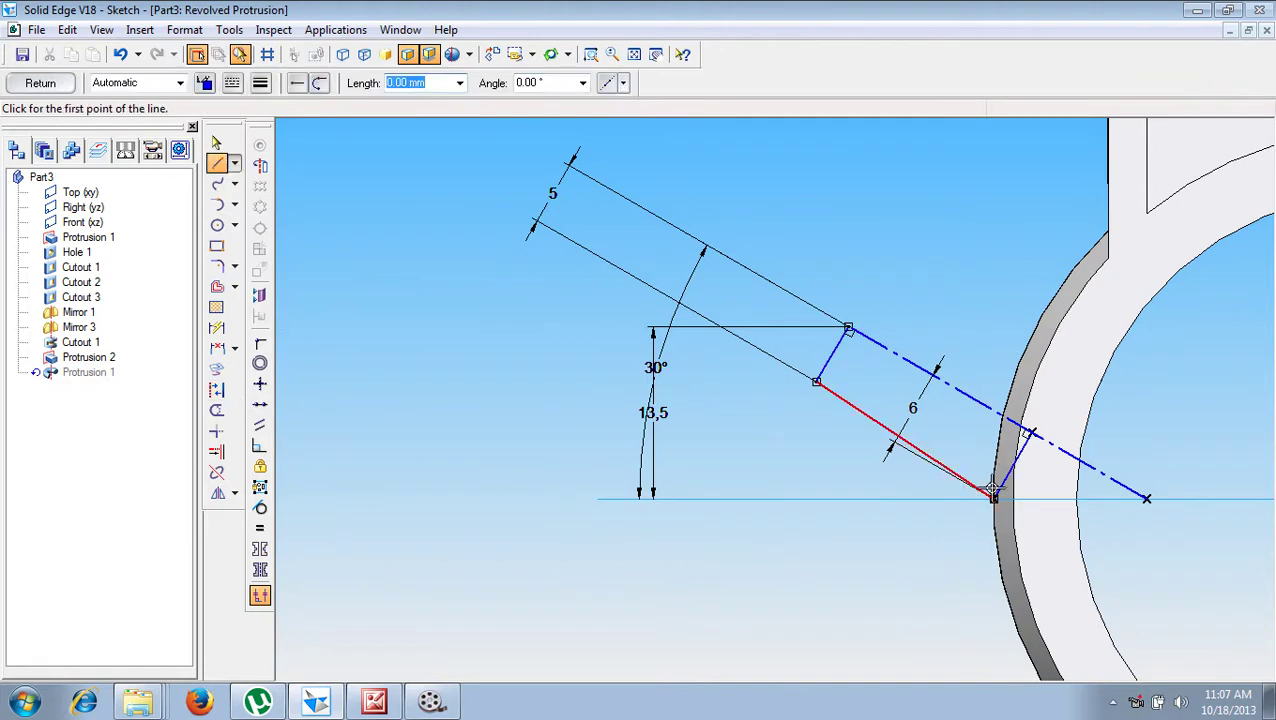
click(1035, 432)
key(Escape)
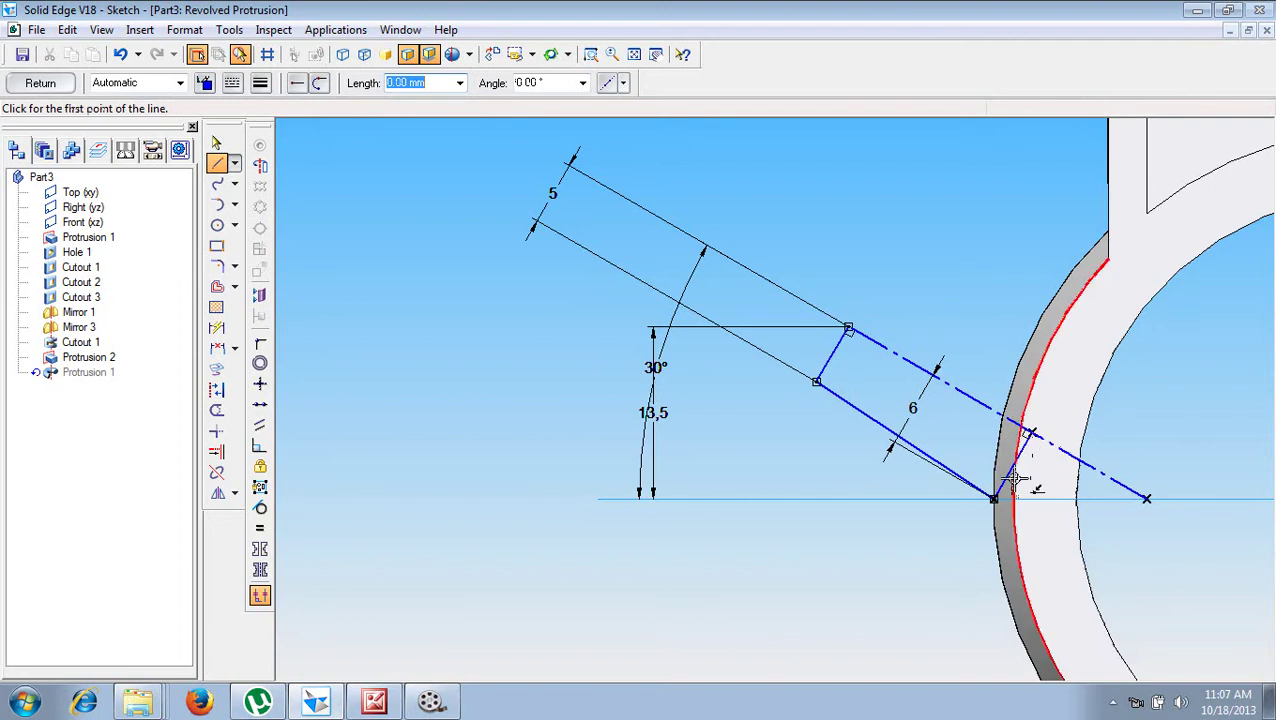
click(1035, 432)
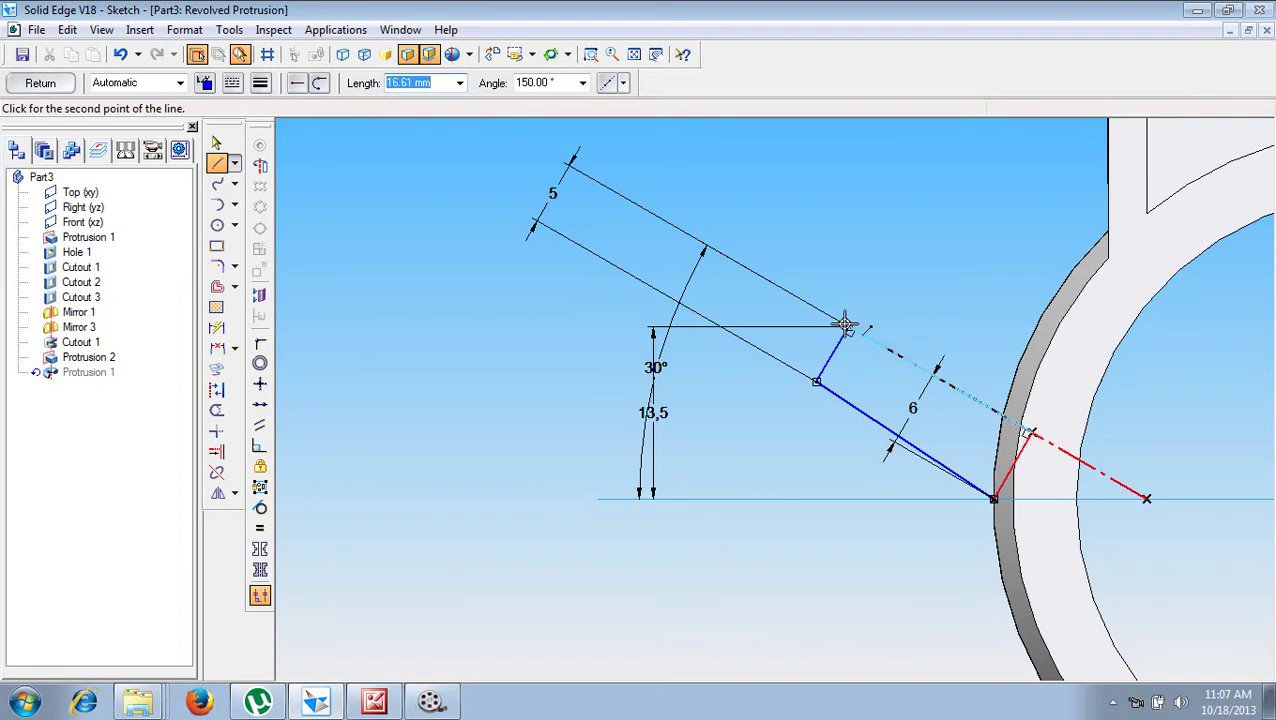
click(847, 325)
key(Escape)
Step: Try finishing the profile with and without the added closing line, and examine the profile errors reported each time
click(40, 82)
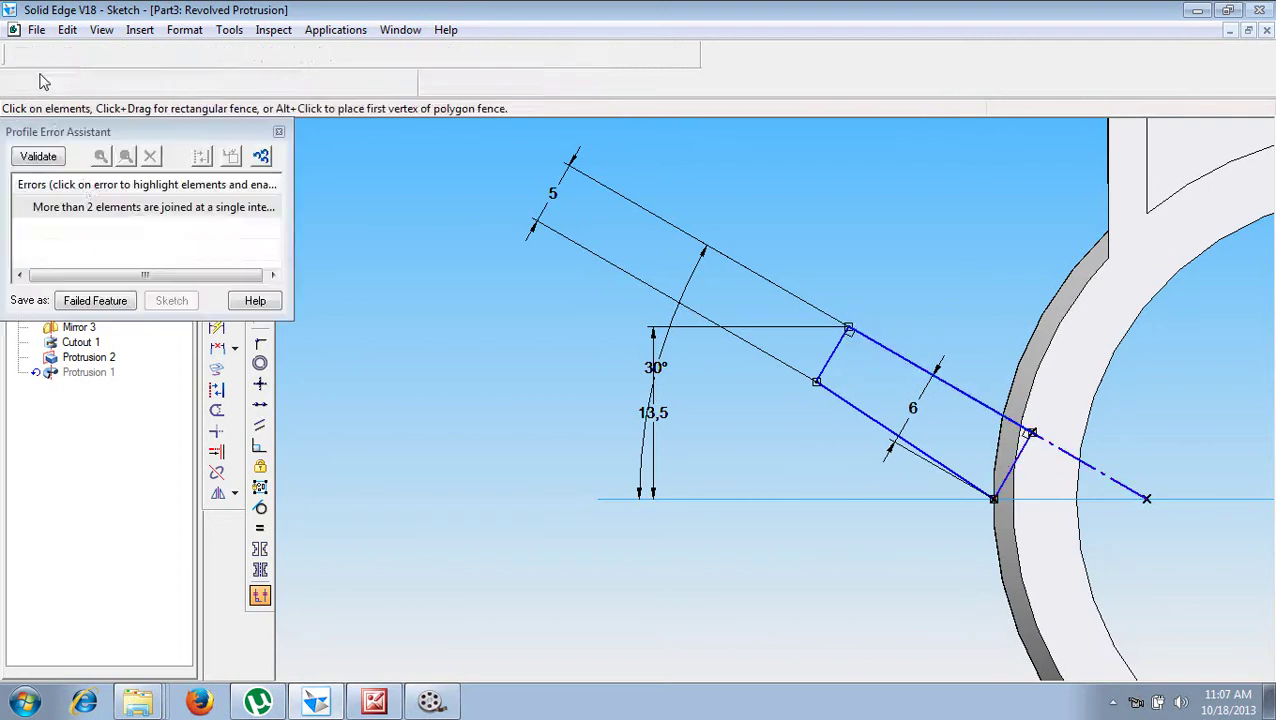
click(88, 210)
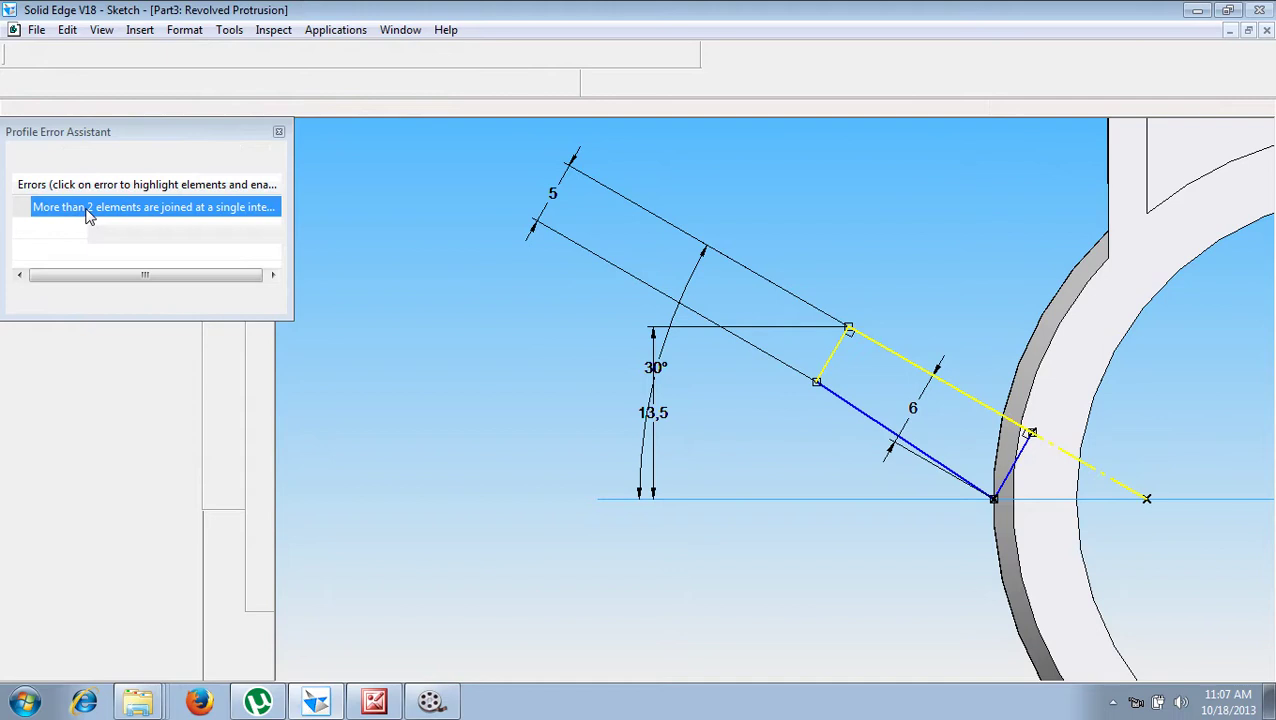
click(279, 131)
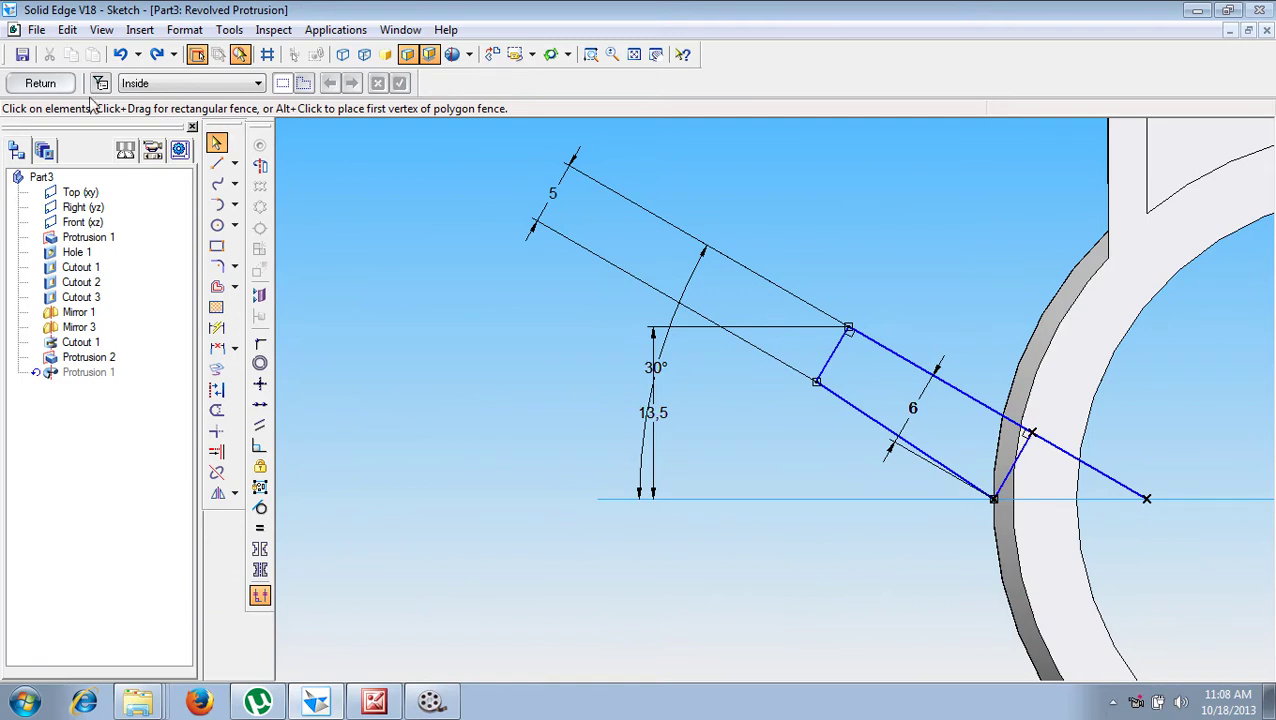
click(41, 84)
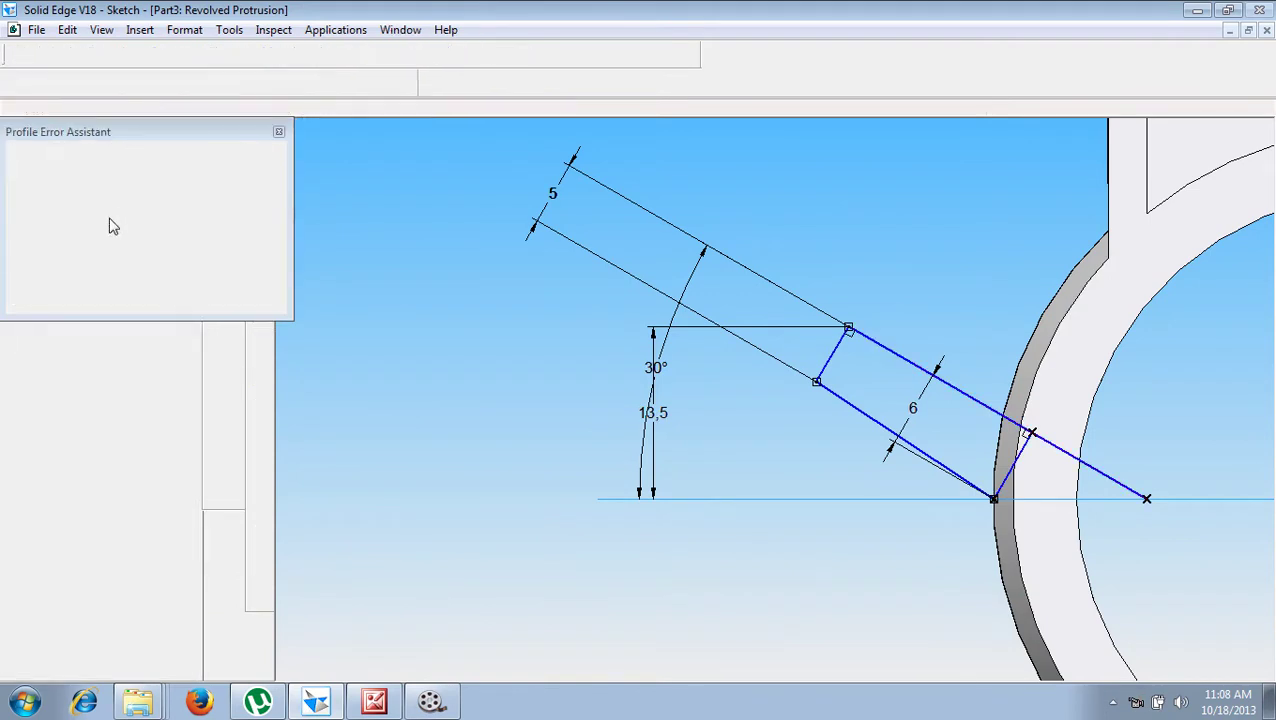
click(148, 231)
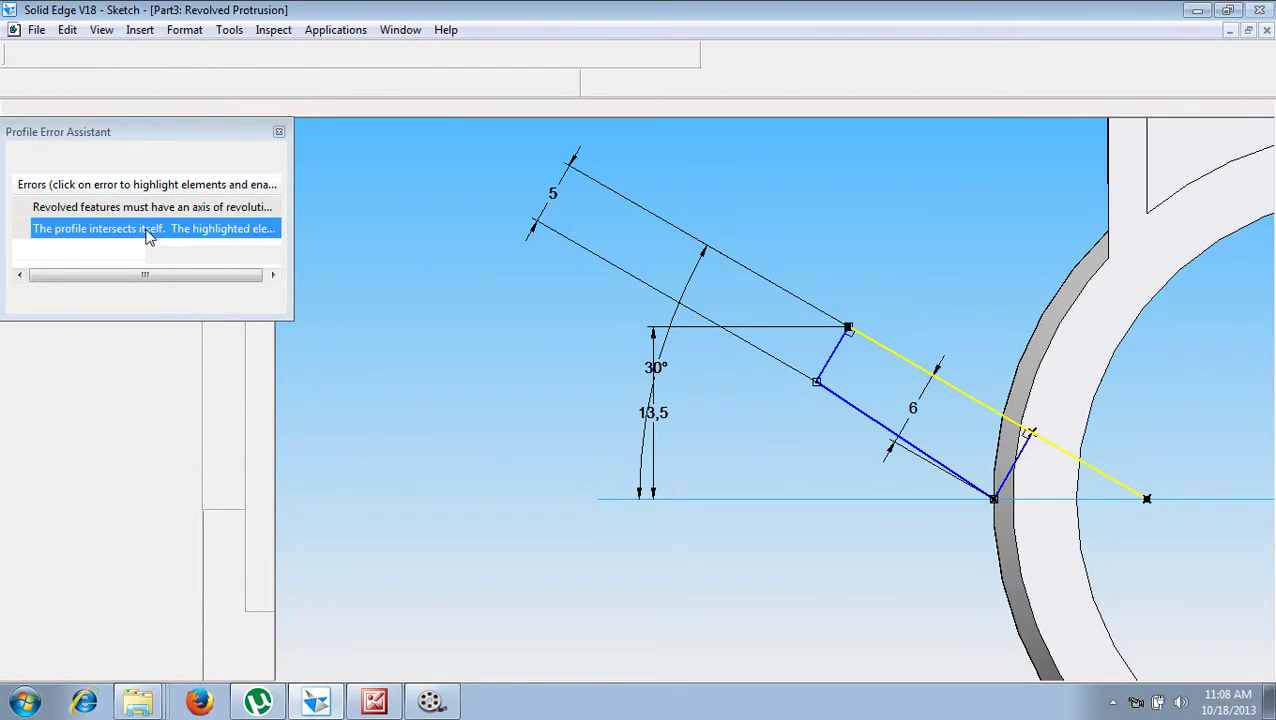
click(278, 140)
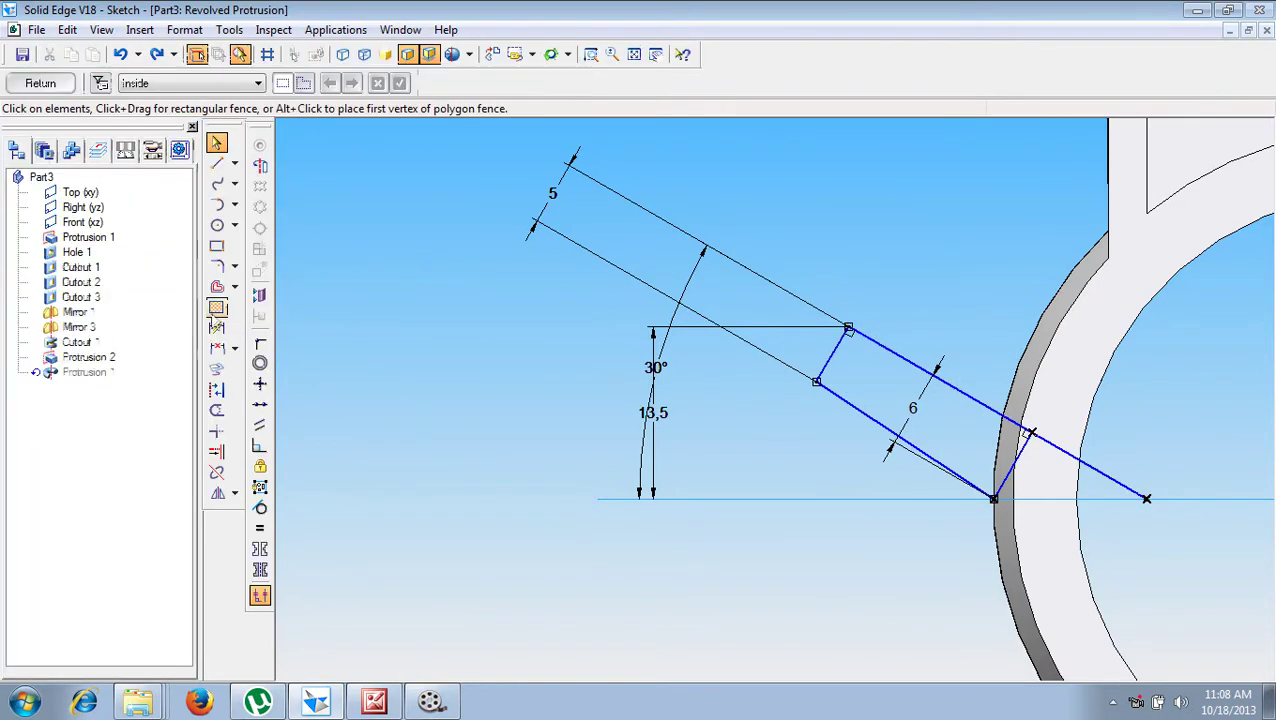
Step: Trim the inclined line beyond the inner end line and define the remaining segment as the axis of revolution
click(216, 411)
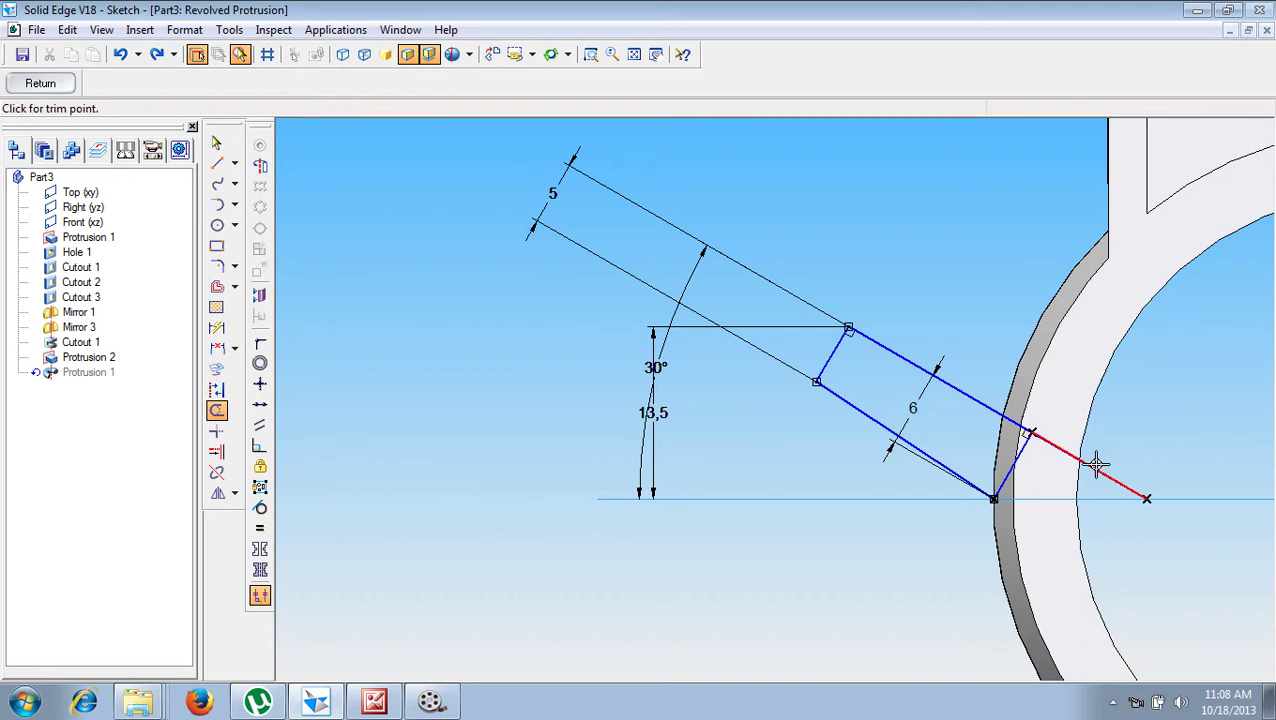
click(1108, 476)
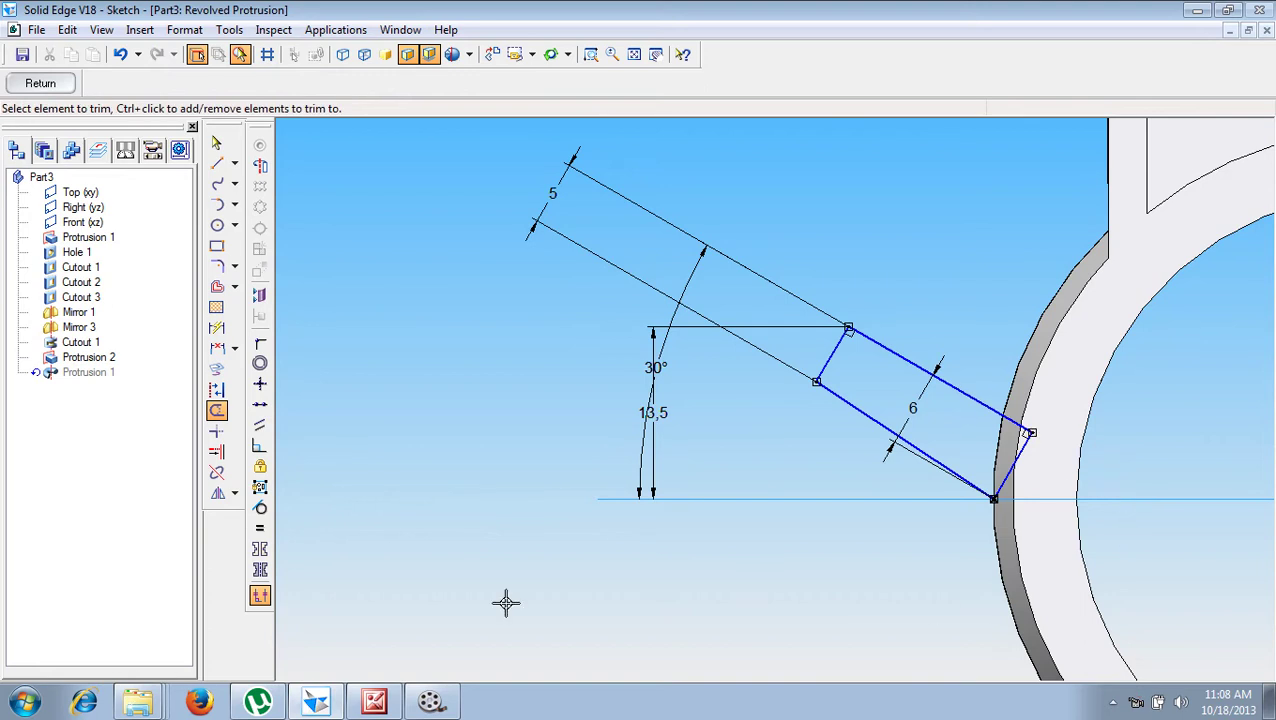
click(259, 165)
click(884, 360)
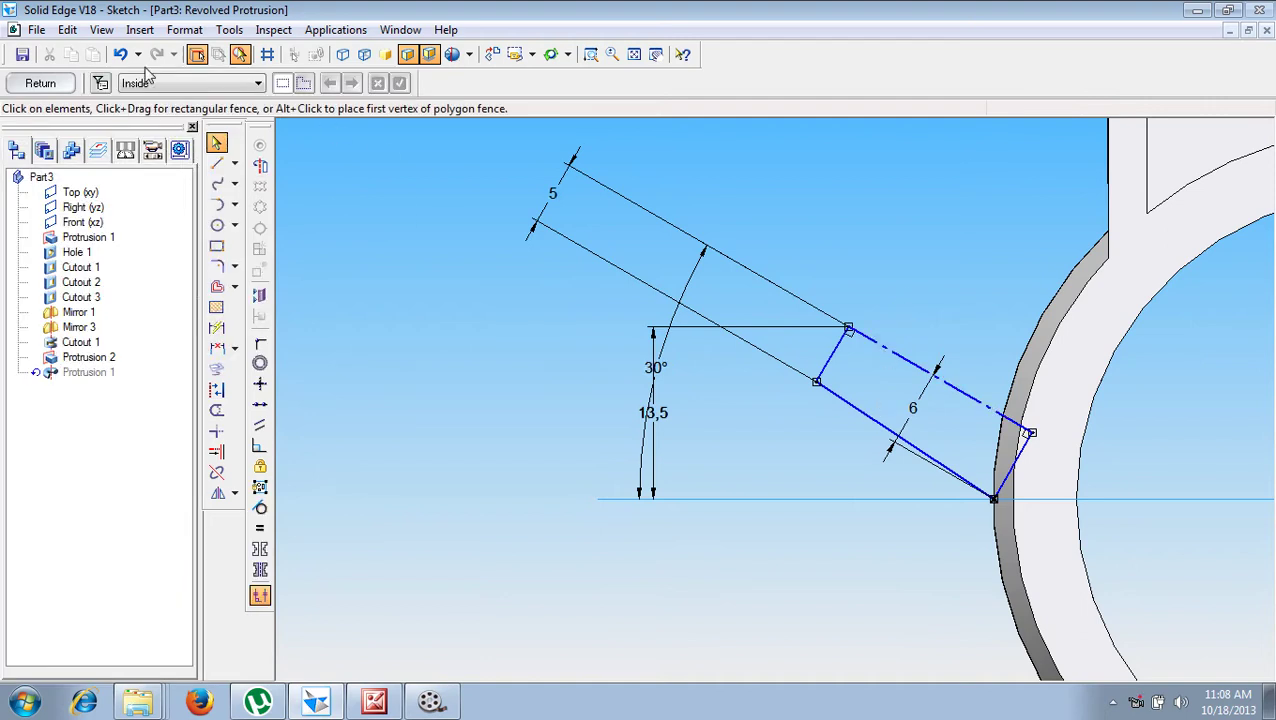
Step: Finish the revolved protrusion of the inclined boss, and consult the connecting rod cover drawing in Picture Manager for its hole
click(66, 84)
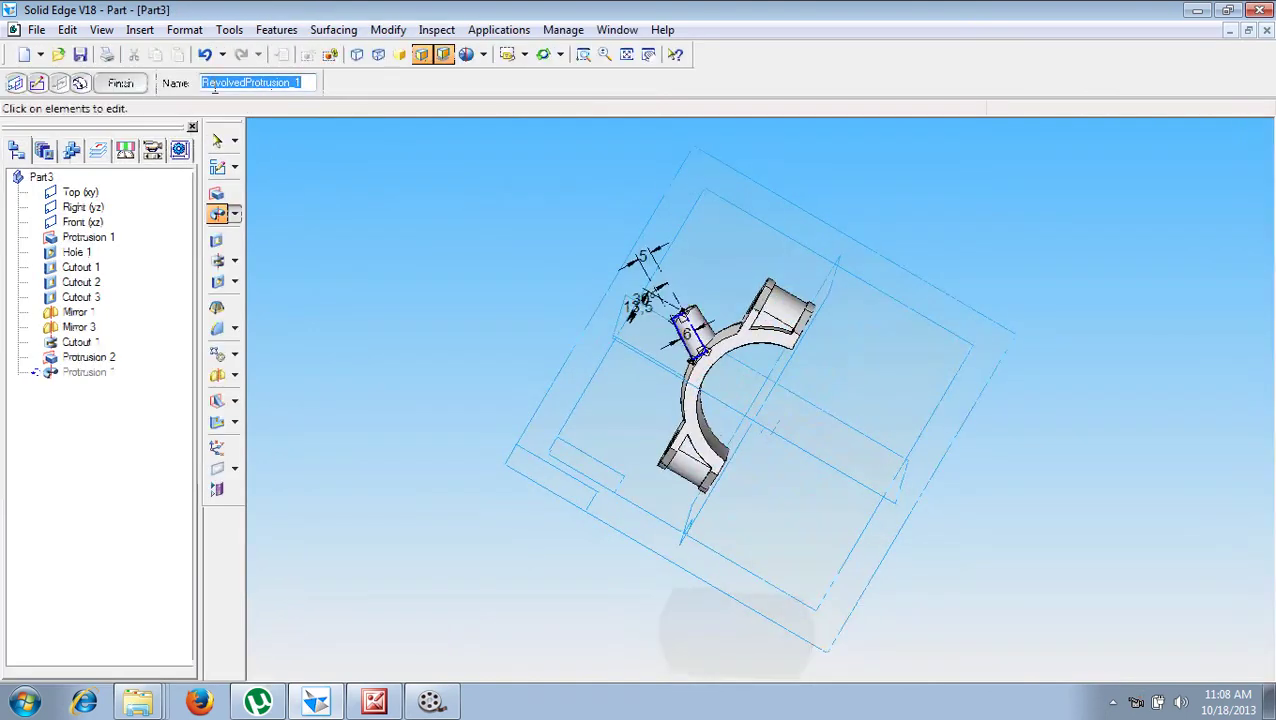
click(120, 83)
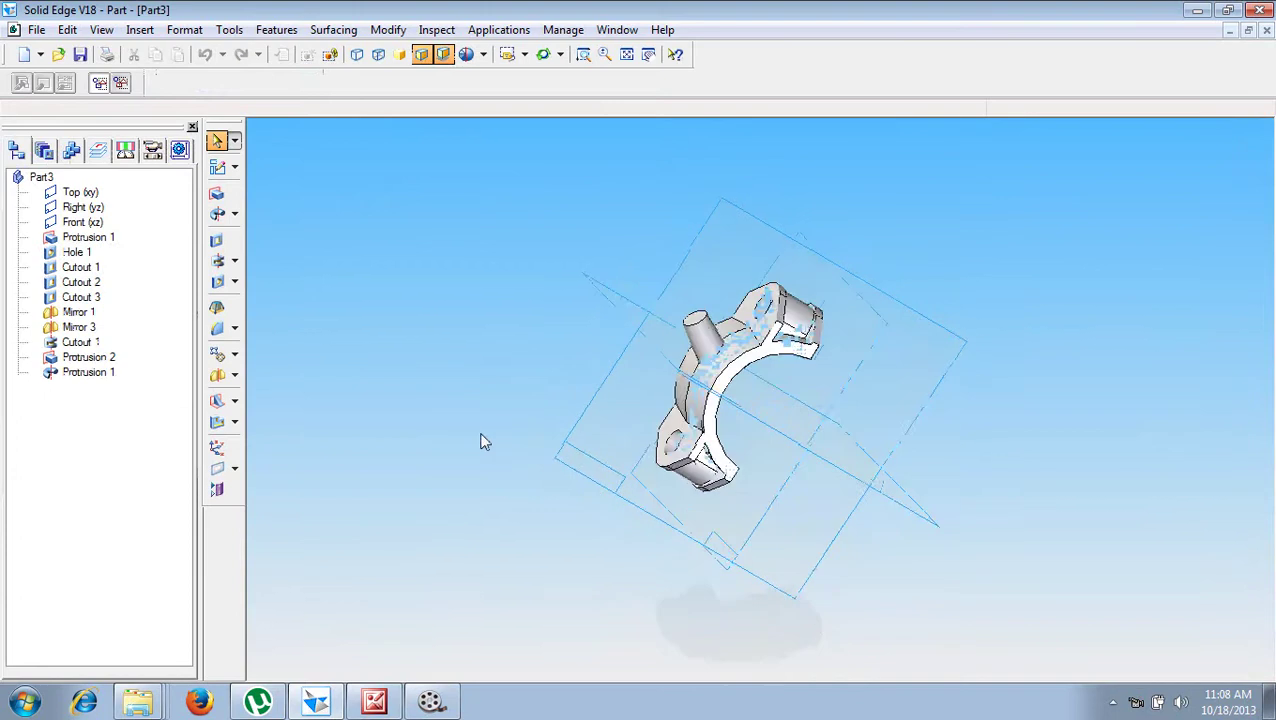
click(389, 704)
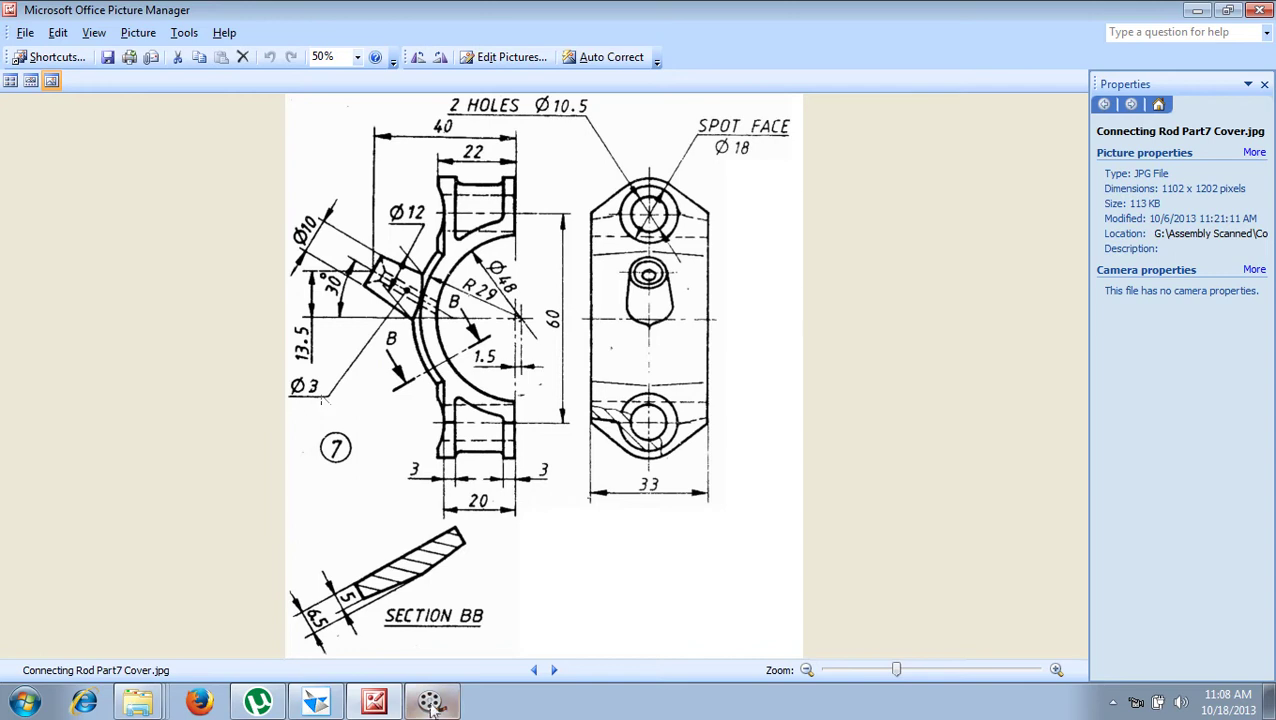
click(377, 703)
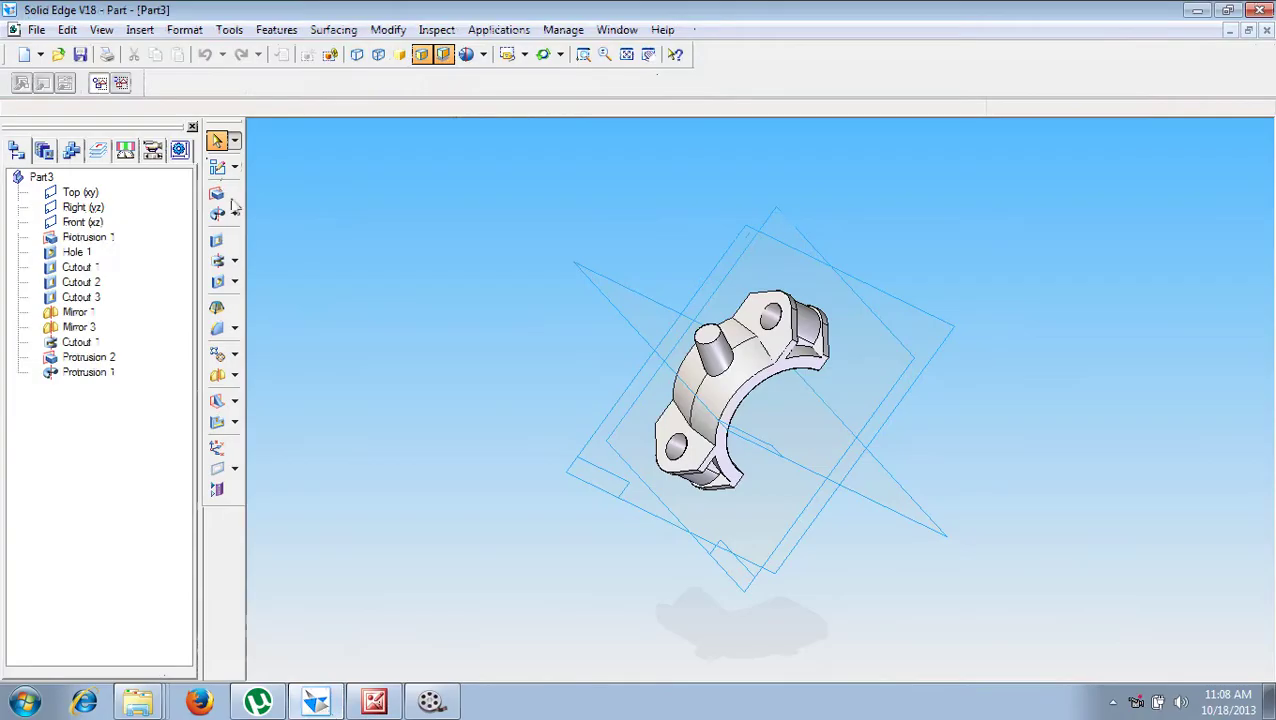
Step: Start a hole on the inclined boss's end face as a countersink type with 3 mm diameter and 6 mm countersink diameter
click(217, 281)
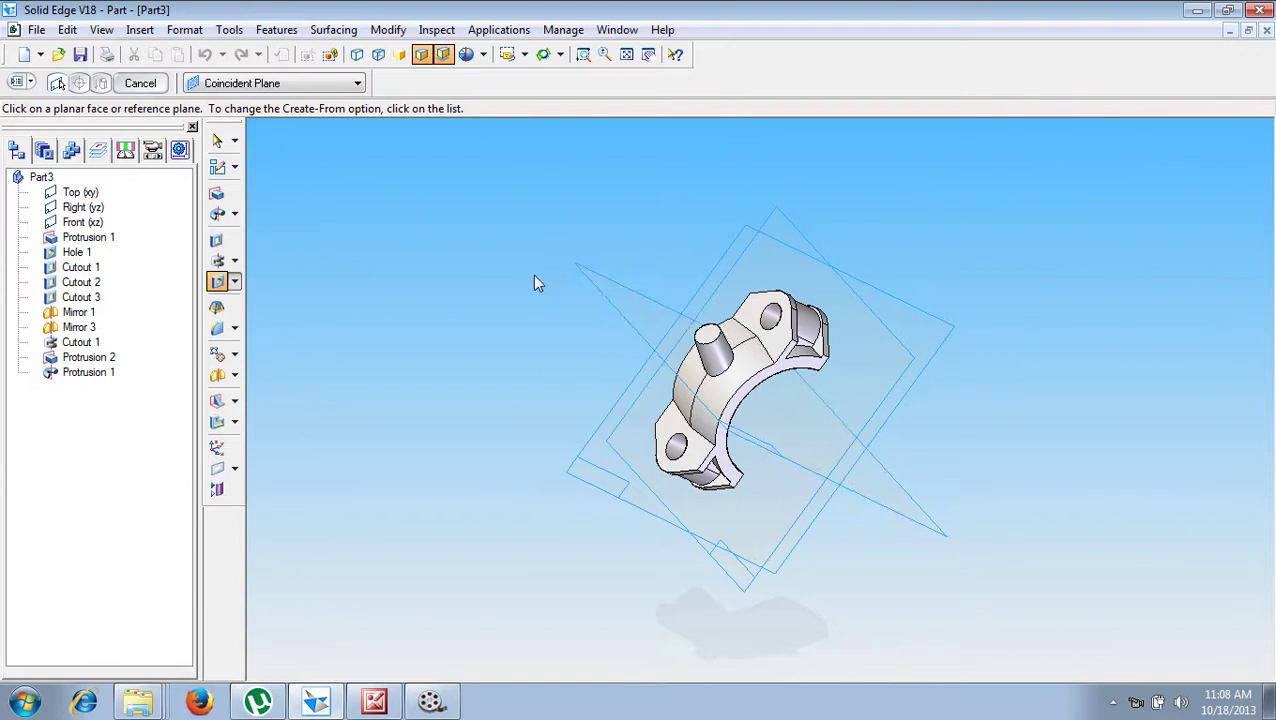
middle_drag(532, 276, 722, 388)
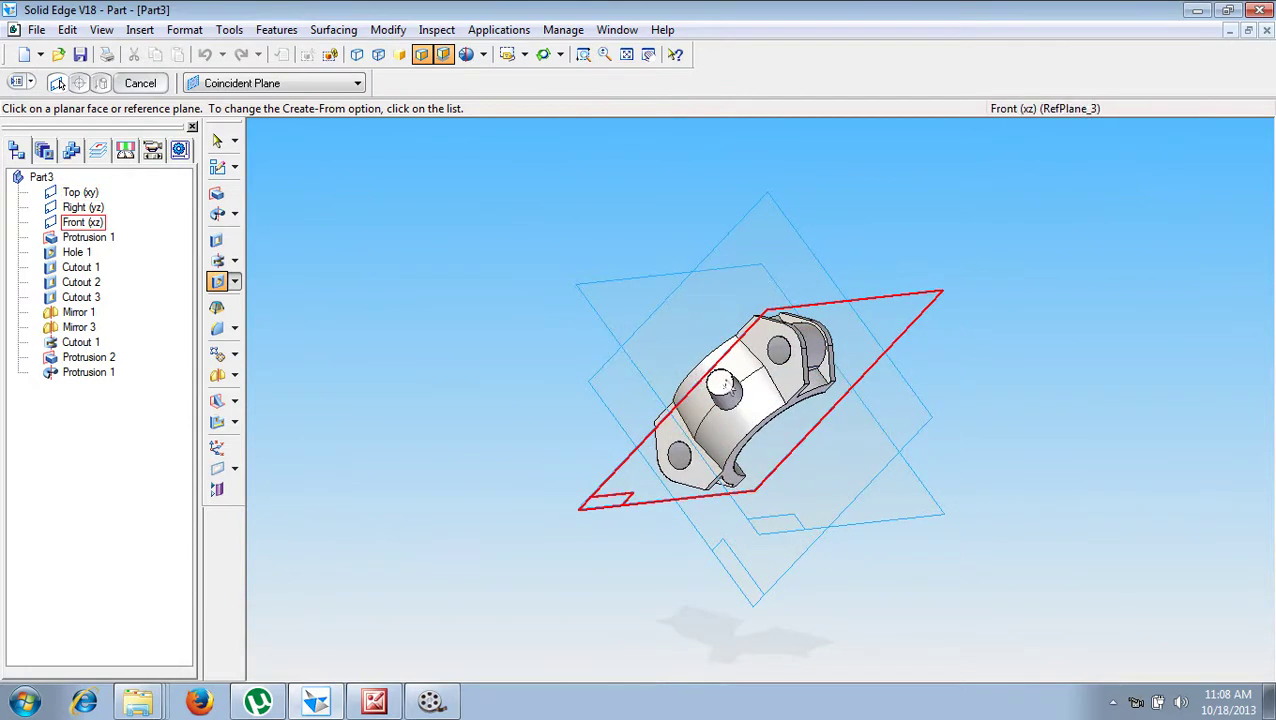
click(722, 386)
click(726, 385)
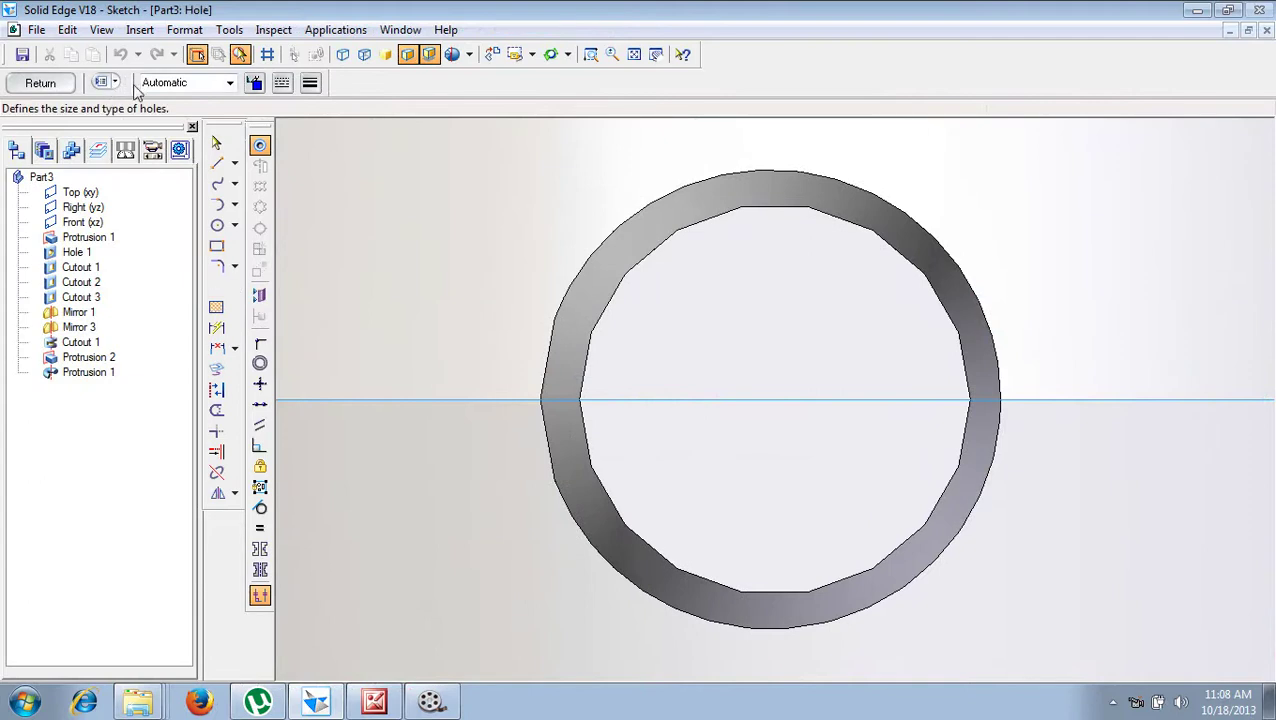
click(102, 82)
click(528, 250)
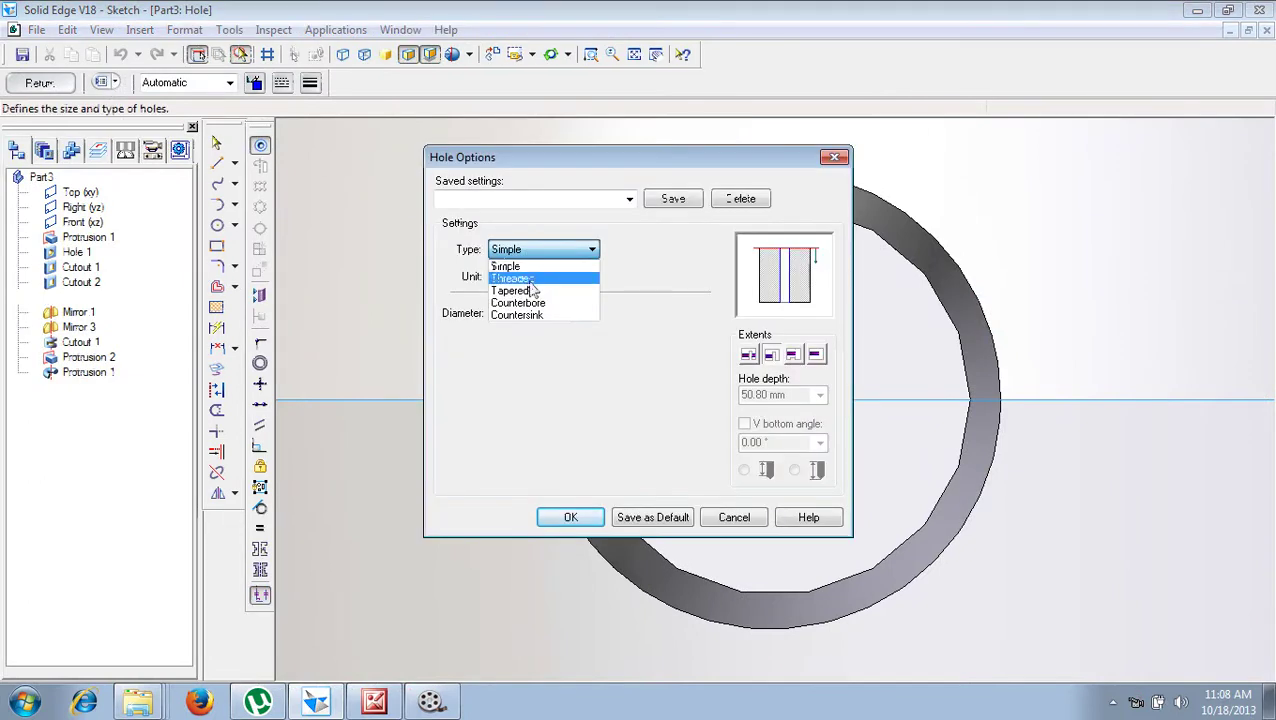
click(544, 315)
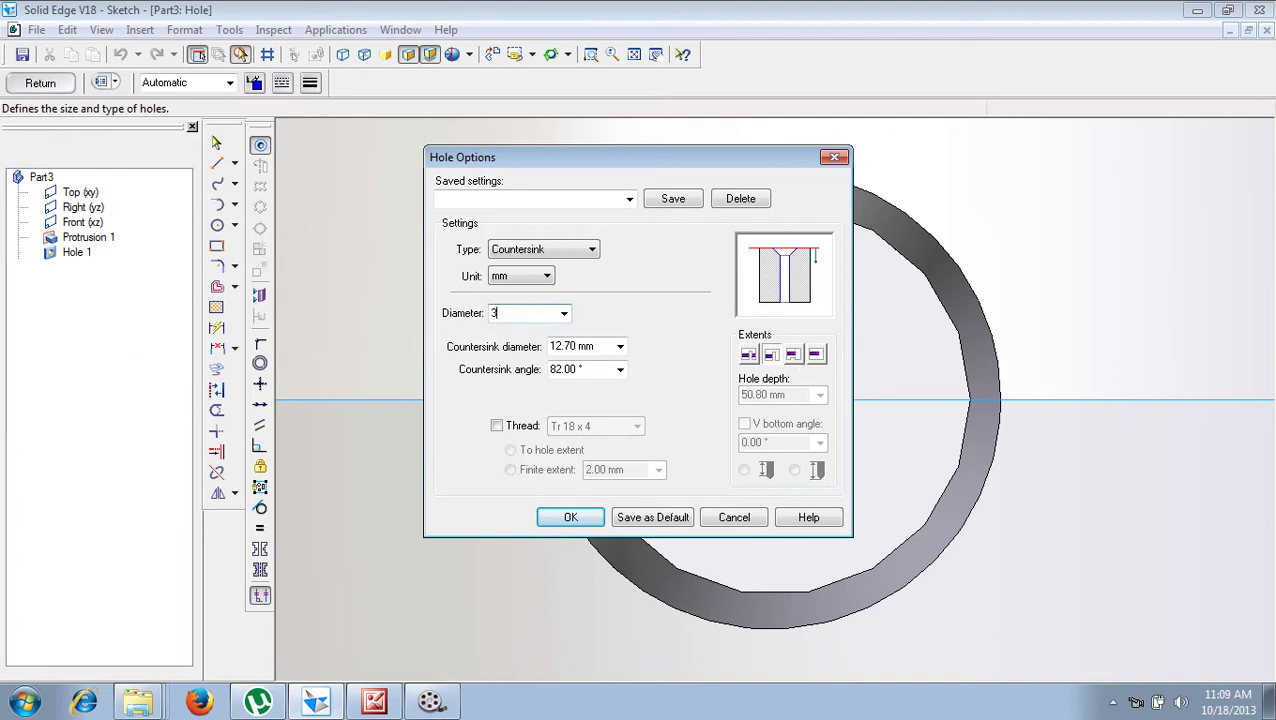
text(3)
key(Tab)
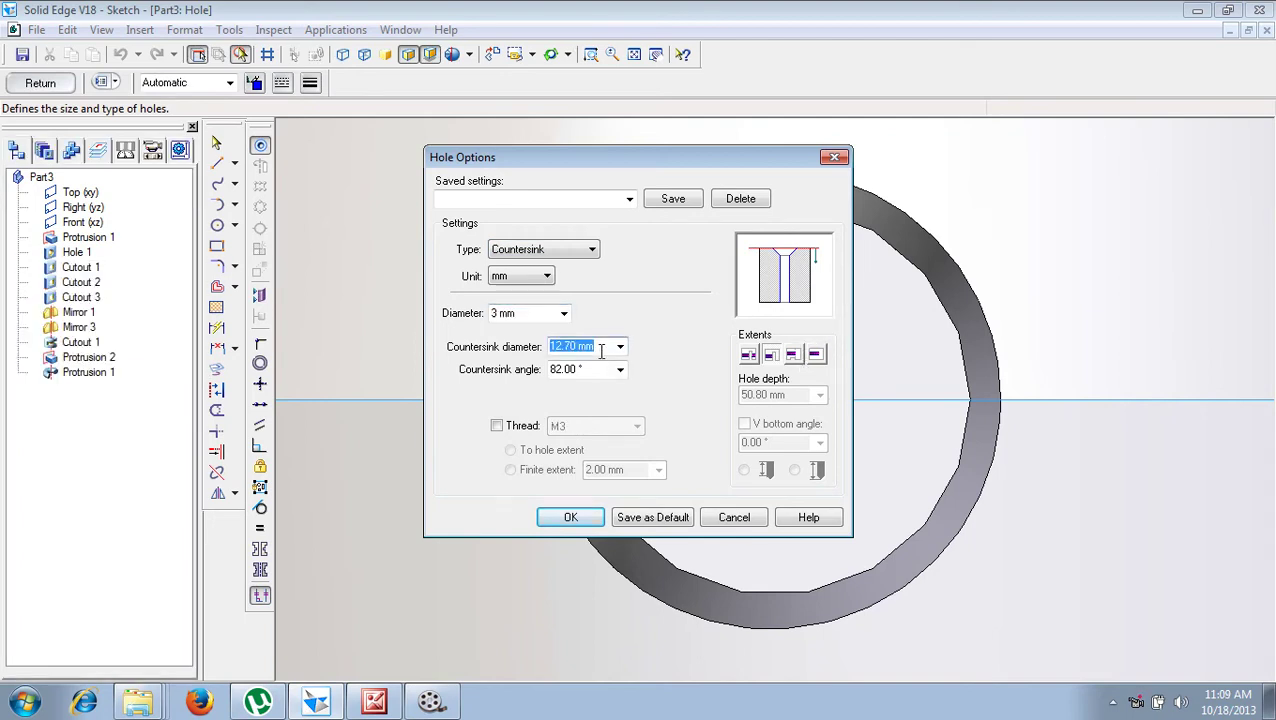
text(6)
key(Tab)
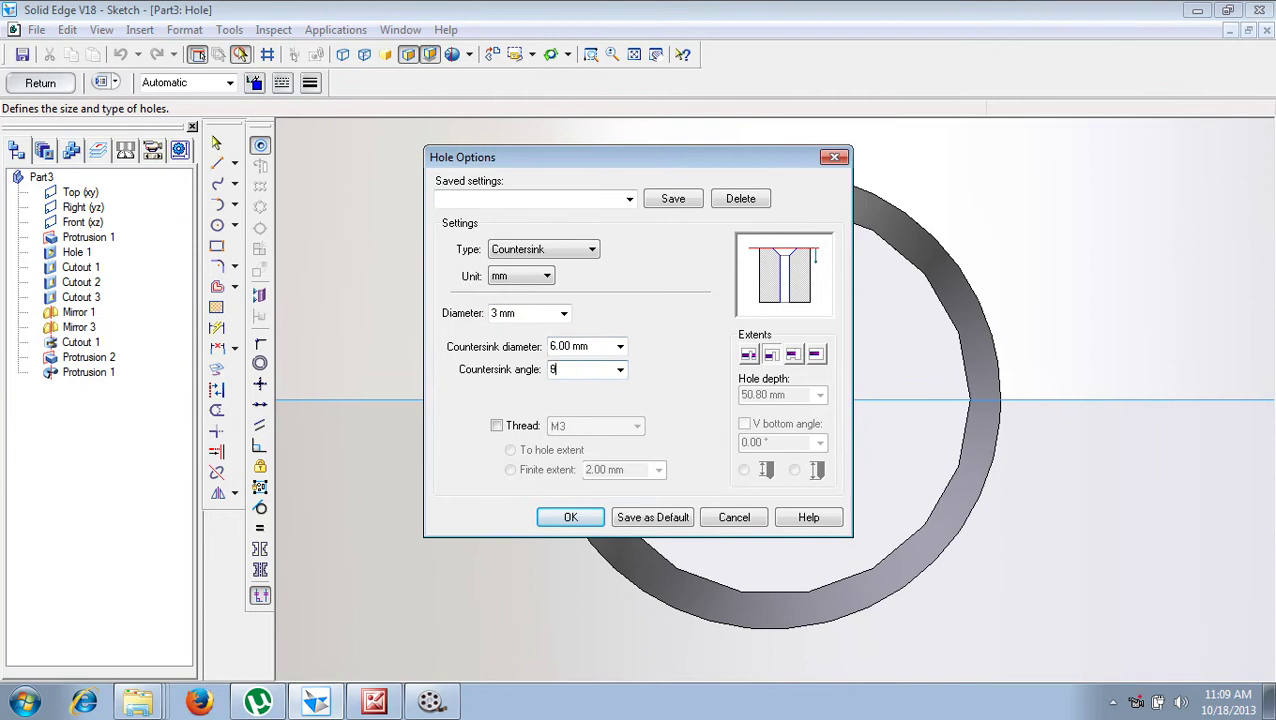
key(Return)
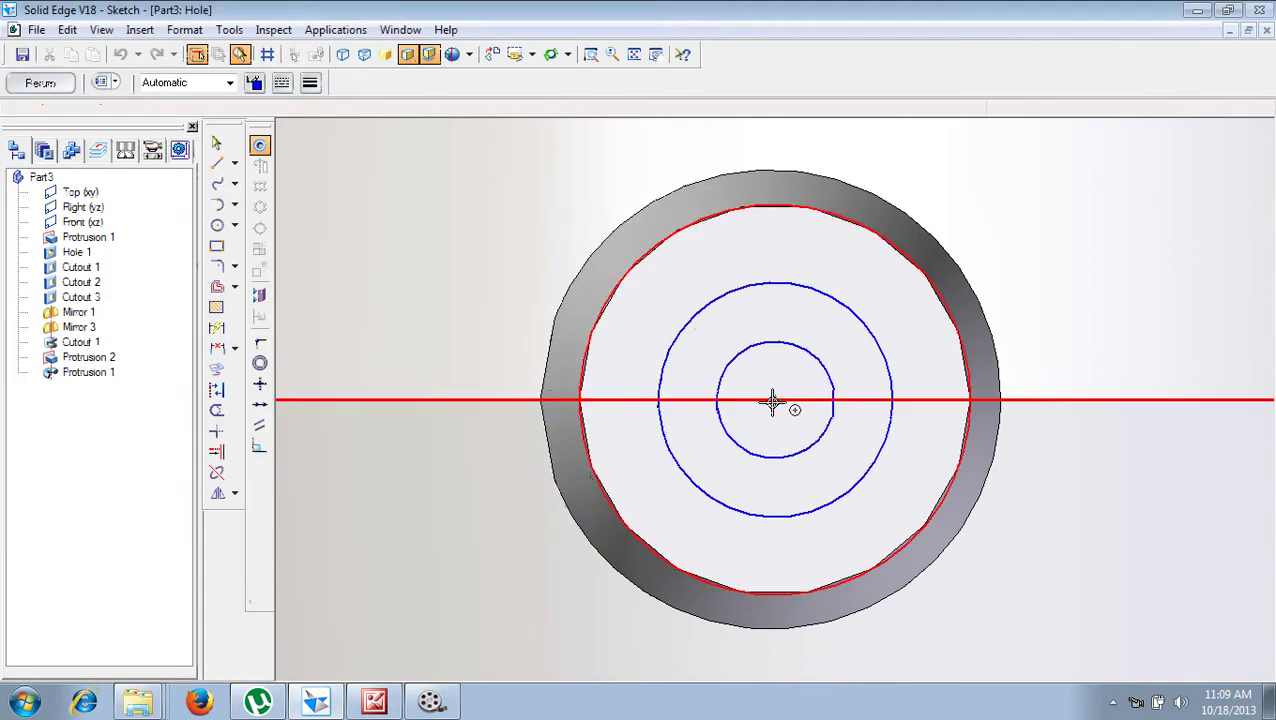
Step: Place the countersunk hole at the centre of the boss's end face, complete it, and show the part in dimetric view
click(772, 400)
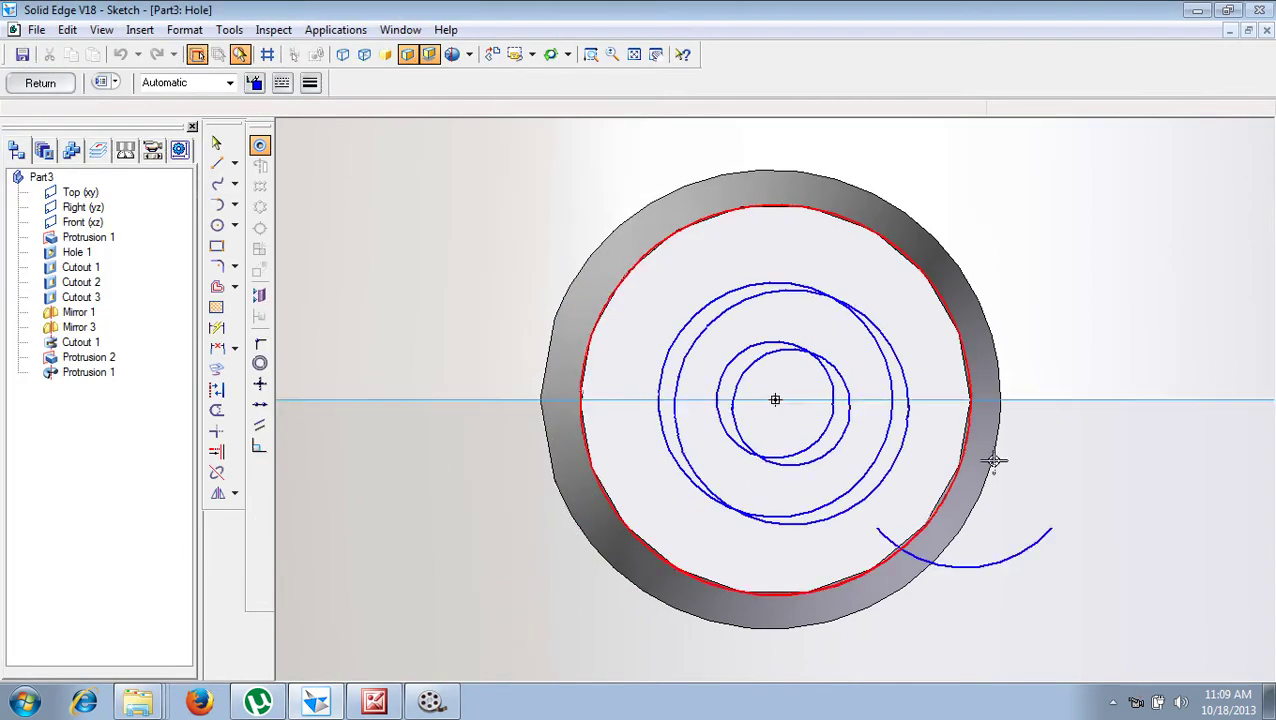
click(40, 83)
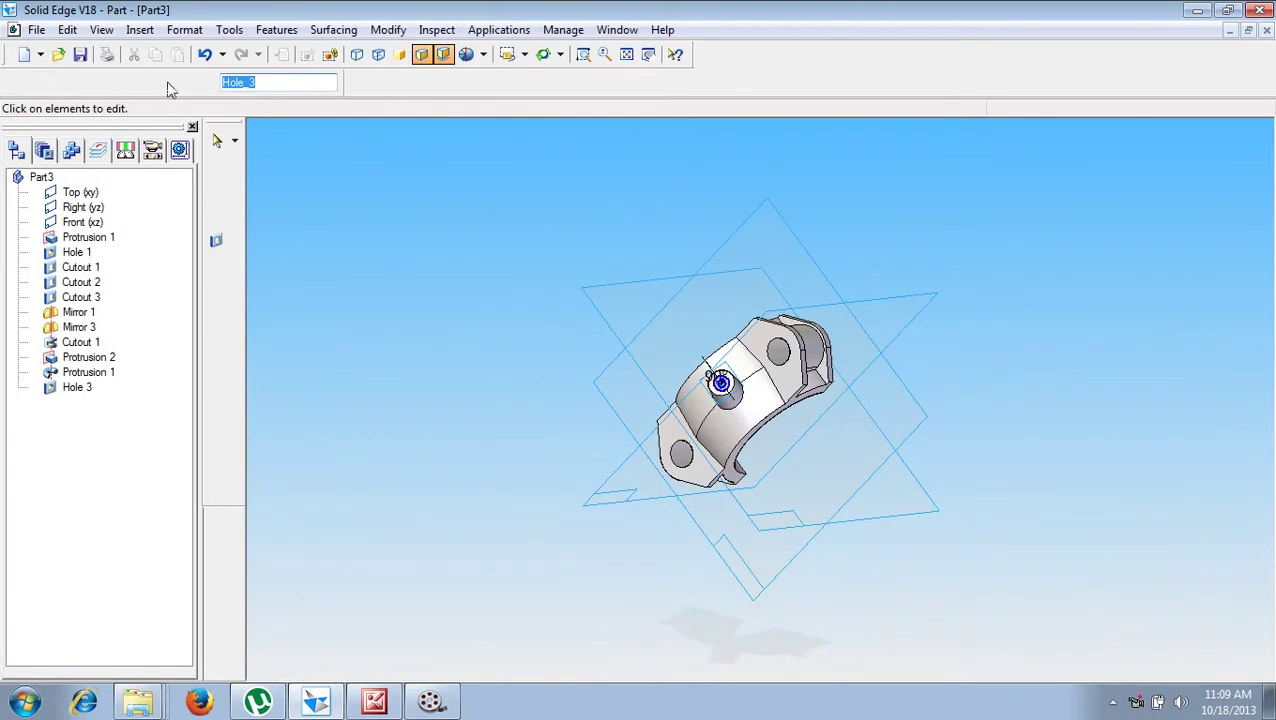
middle_drag(399, 290, 421, 313)
click(524, 55)
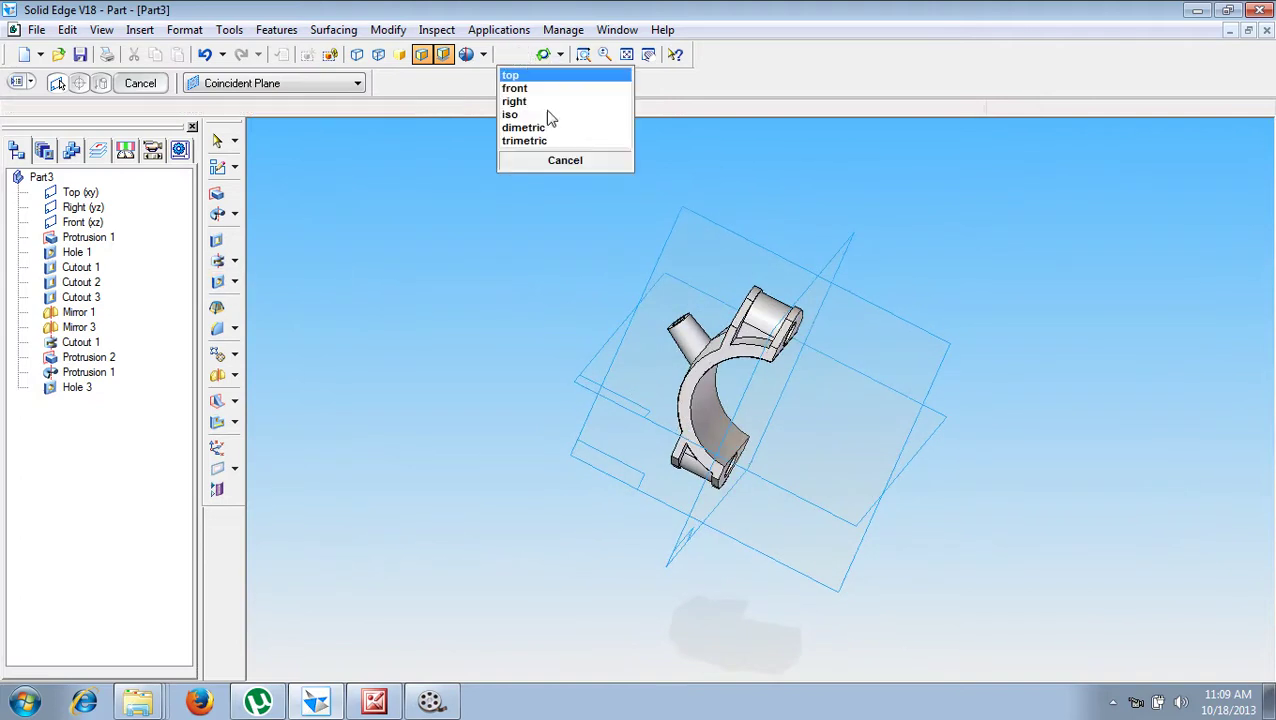
click(550, 128)
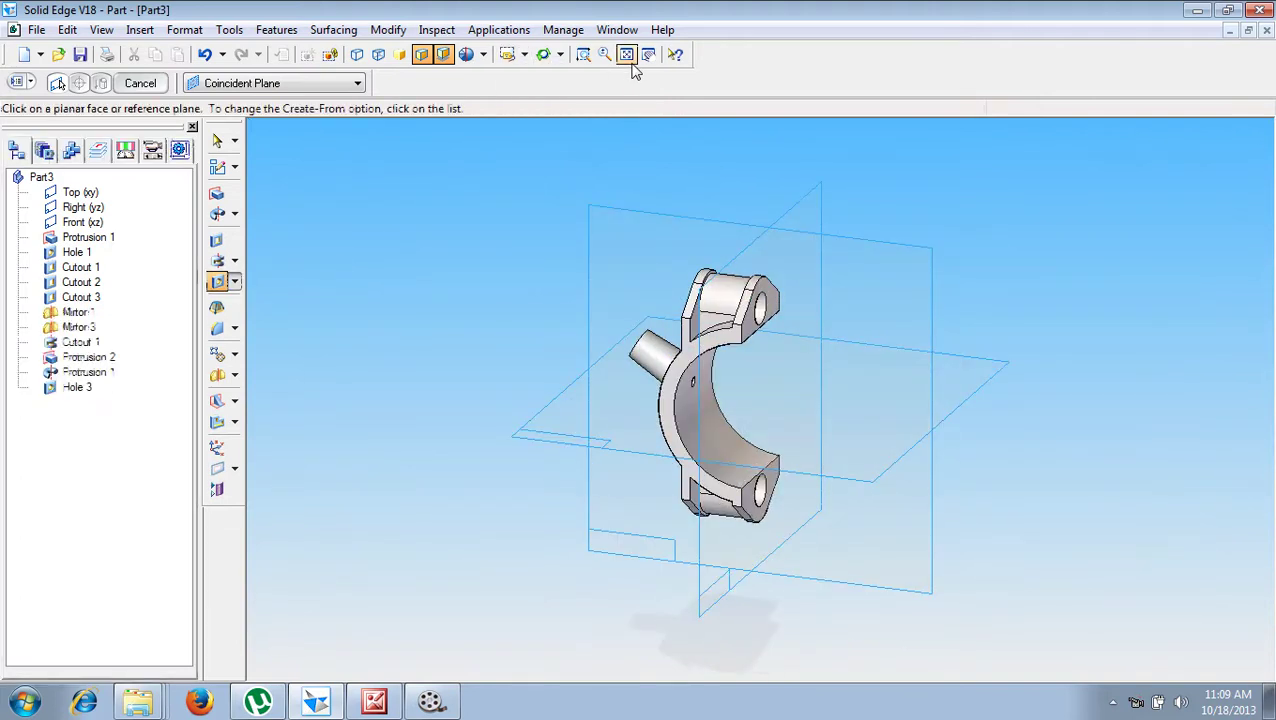
Step: Save the part as Cover in the Connecting Rod folder, accepting the file properties as they are
click(81, 55)
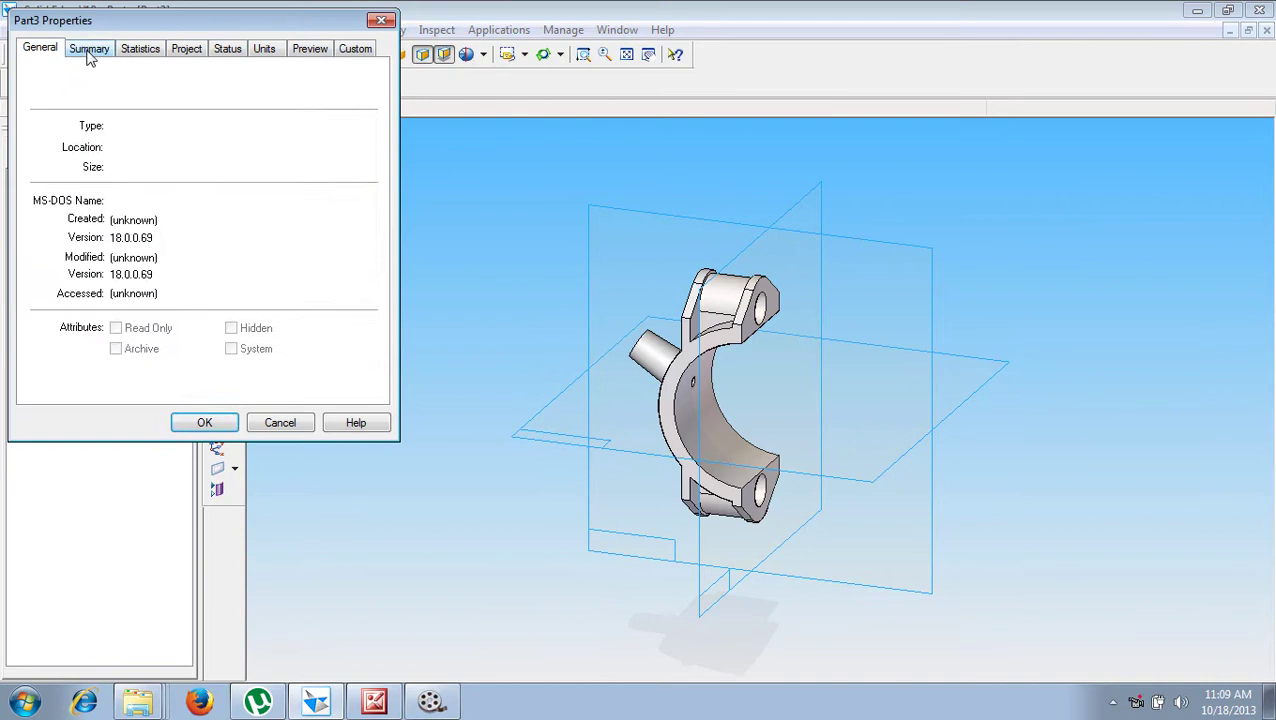
click(89, 48)
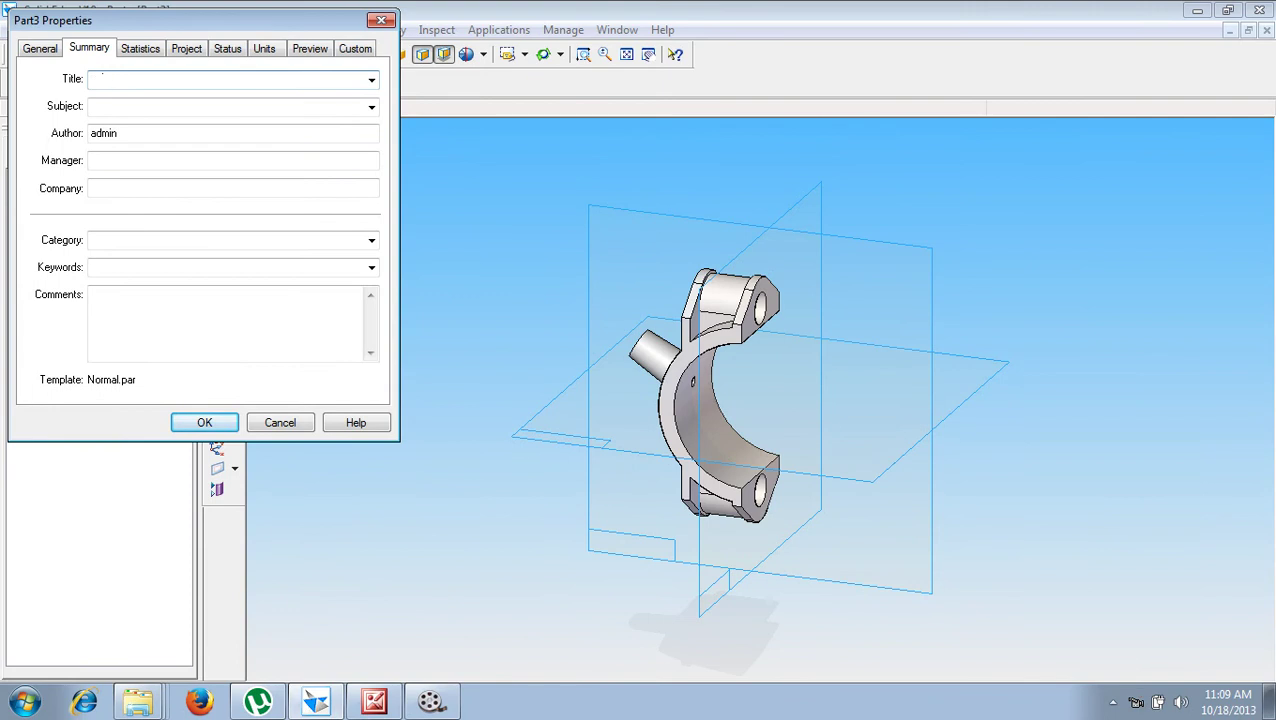
click(204, 422)
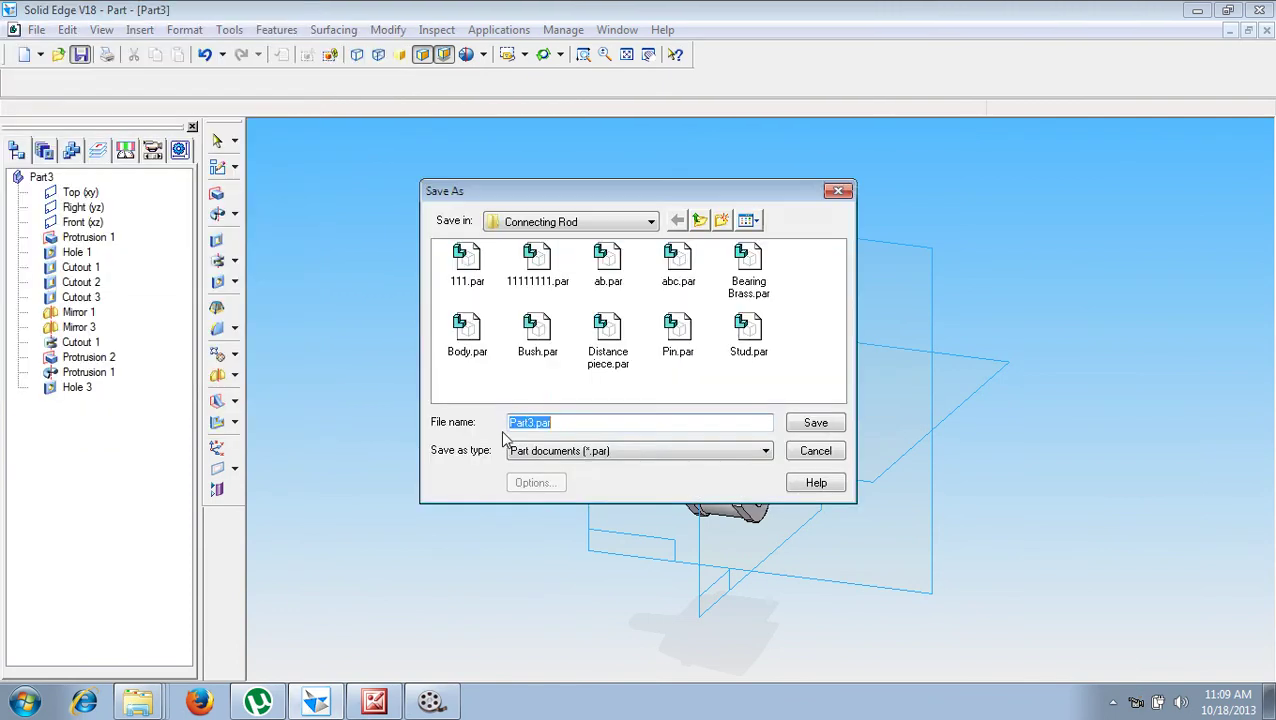
text(Cover)
click(807, 425)
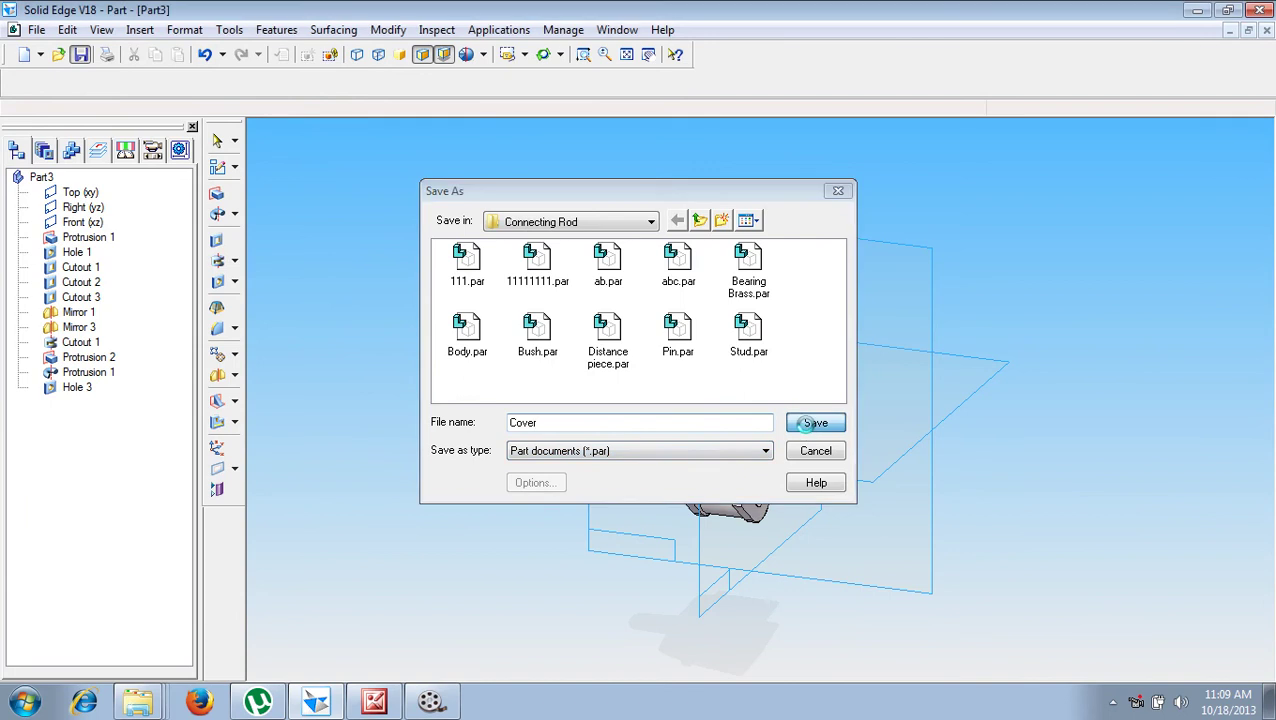
click(428, 703)
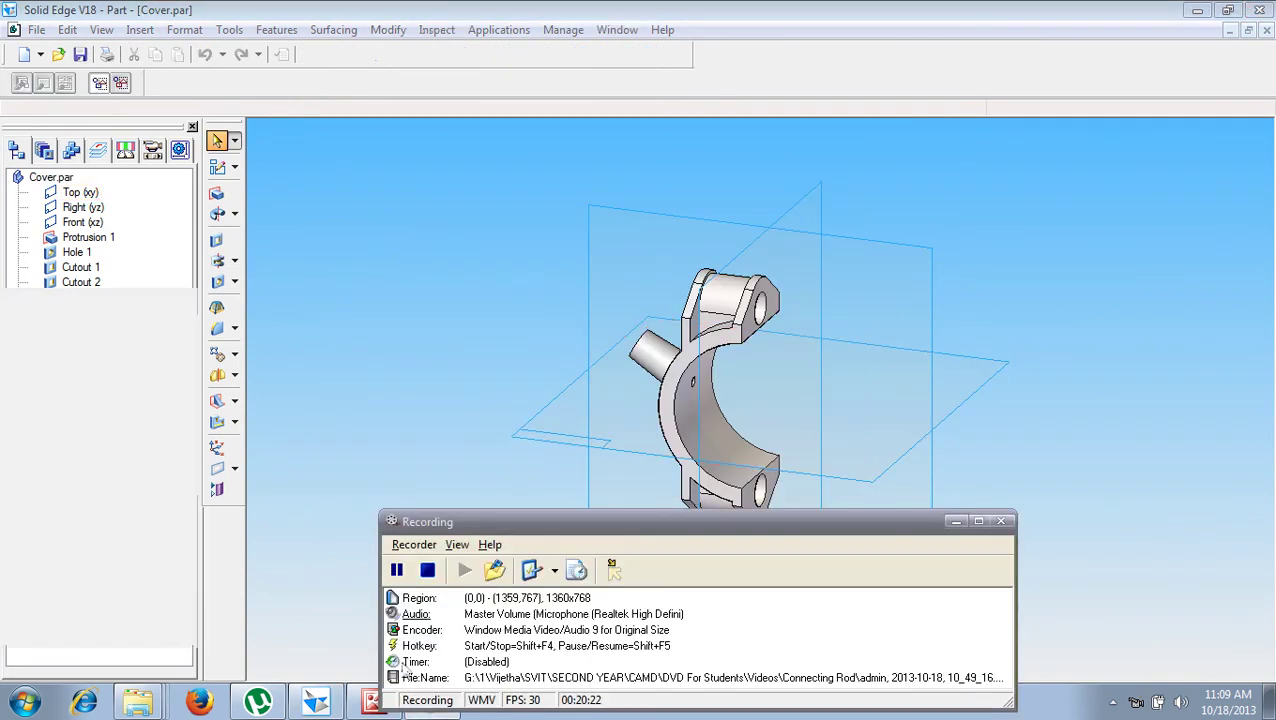